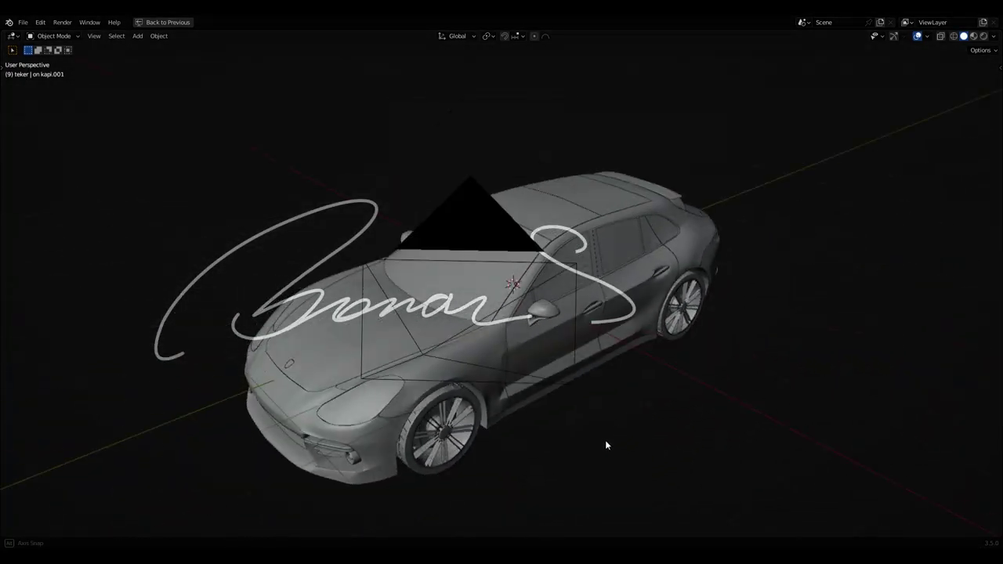
Add a supporting edge loop to the 'on kapi' front door panel and bevel its edges.
mouse_move(605, 445)
middle_down()
mouse_move(846, 423)
mouse_move(457, 453)
mouse_move(361, 449)
mouse_move(377, 444)
mouse_move(314, 409)
mouse_move(316, 432)
mouse_move(481, 427)
middle_up()
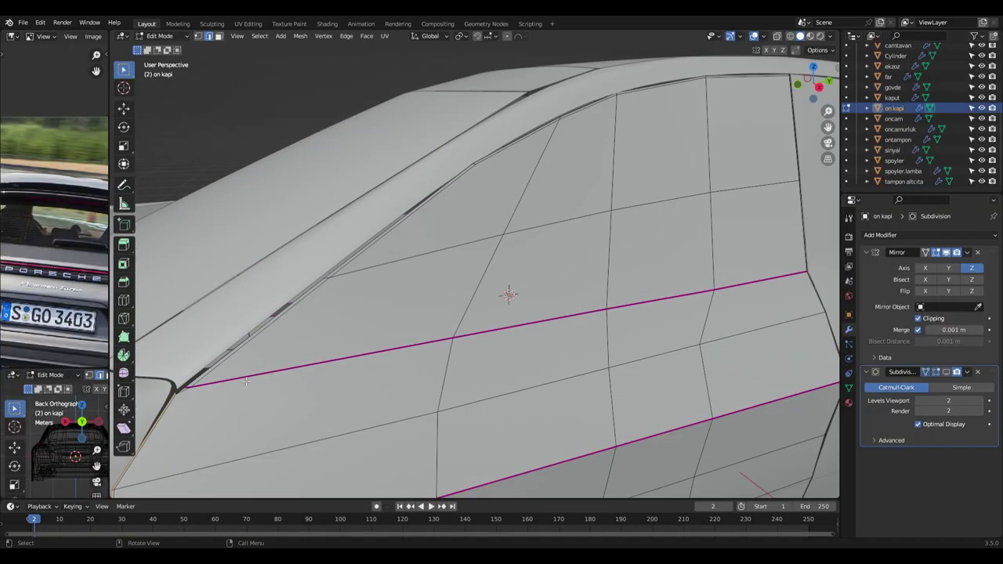
click(246, 381)
click(446, 328)
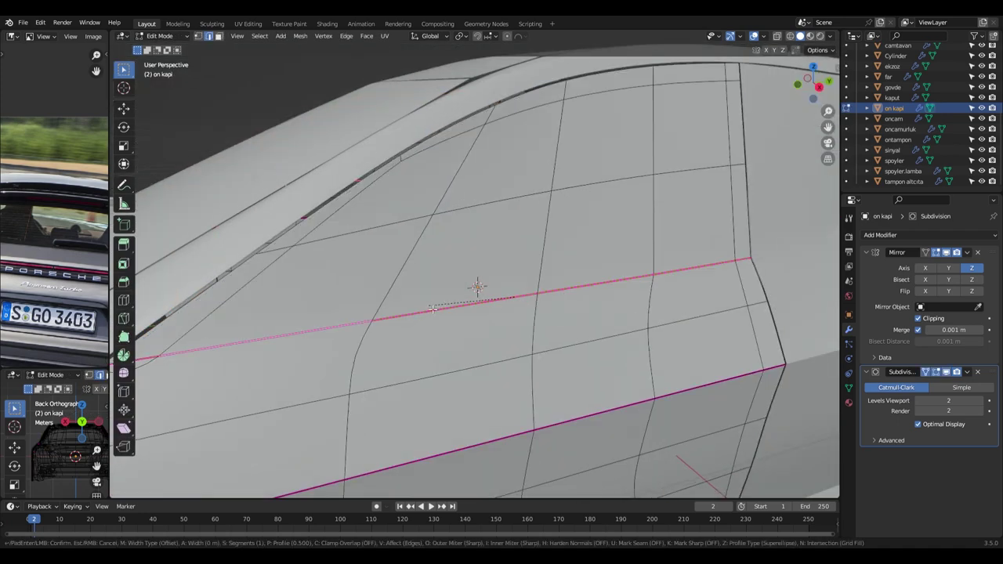
click(429, 310)
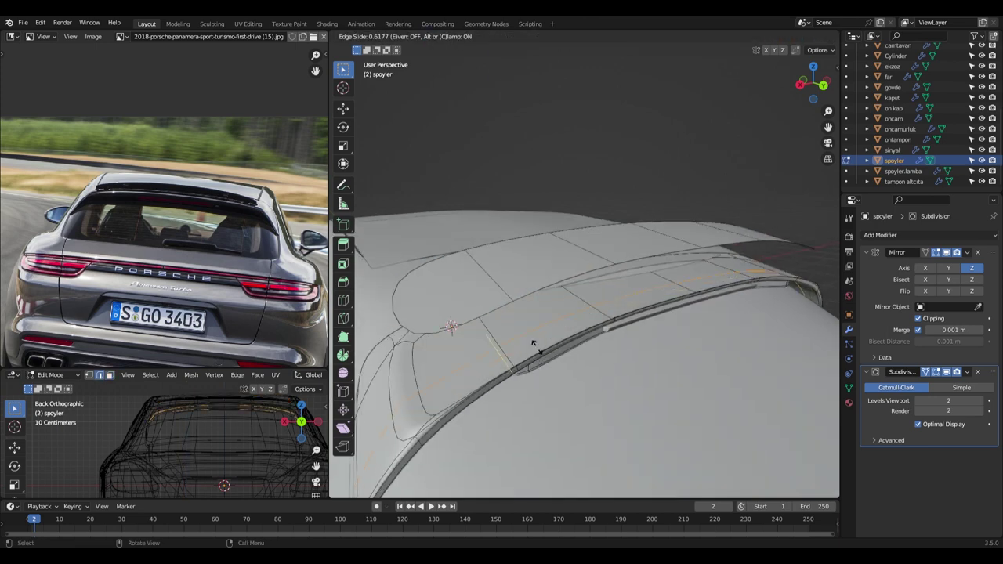
Finish the spoiler edge slide and lower the spoiler geometry along Z.
click(471, 308)
mouse_move(449, 296)
middle_down()
mouse_move(375, 267)
mouse_move(384, 219)
middle_up()
scroll(385, 219, up, 3)
key(g)
key(z)
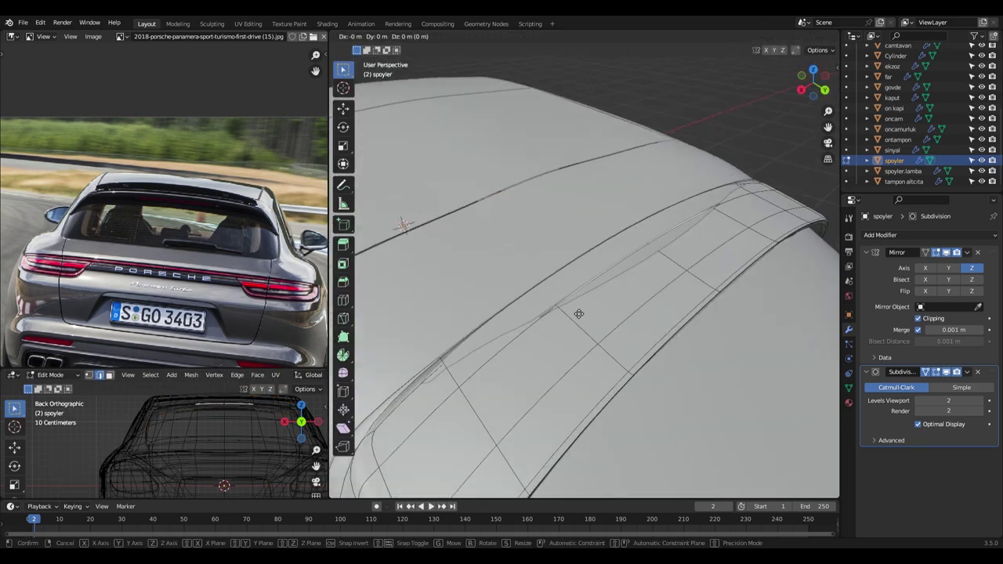
click(625, 291)
mouse_move(625, 291)
middle_down()
mouse_move(575, 249)
mouse_move(577, 259)
middle_up()
Reveal the hidden spoiler faces, slide a new loop and adjust vertices, then return to Object Mode.
key(alt+h)
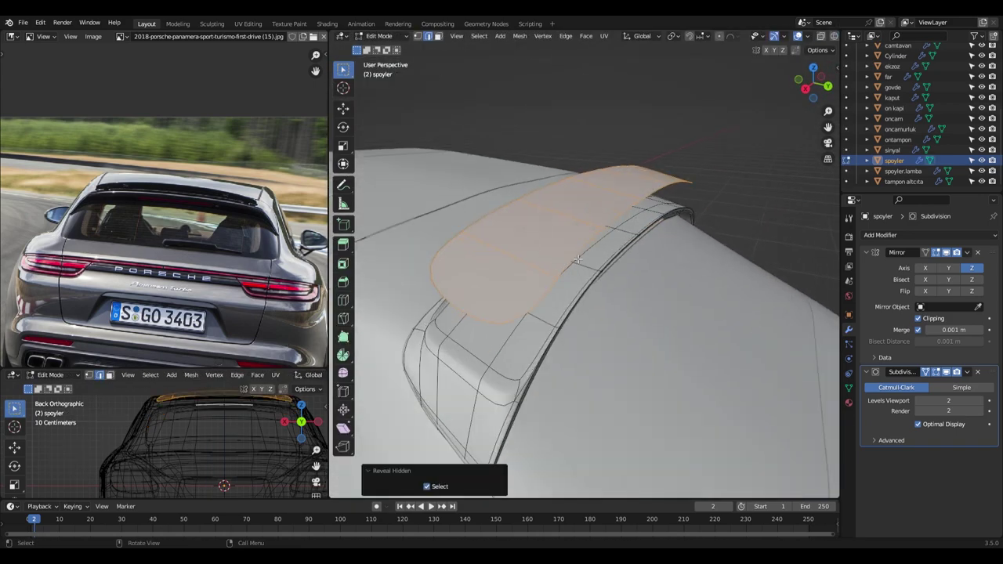
click(454, 318)
mouse_move(455, 318)
middle_down()
mouse_move(551, 279)
mouse_move(562, 232)
mouse_move(466, 282)
middle_up()
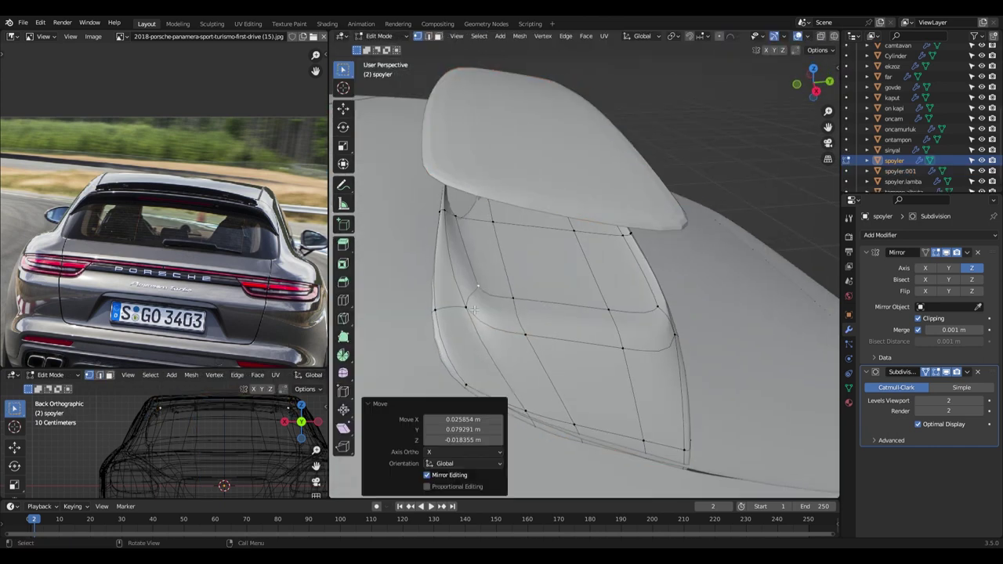
click(434, 324)
mouse_move(434, 323)
middle_down()
mouse_move(456, 246)
mouse_move(520, 281)
mouse_move(450, 253)
mouse_move(554, 325)
mouse_move(509, 278)
middle_up()
key(Tab)
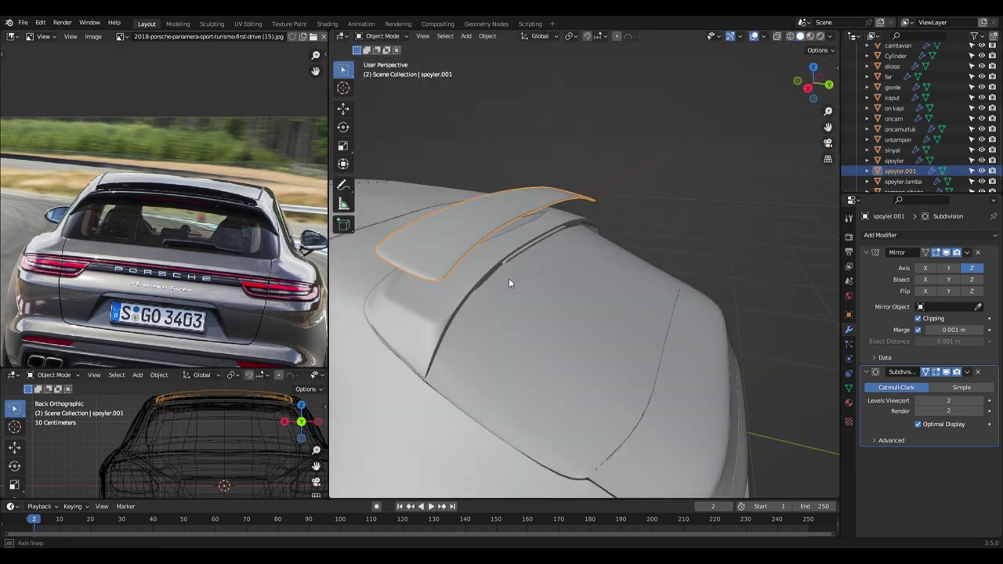
Set spoyler.001's origin to the 3D cursor and test an X rotation in right view.
click(508, 278)
click(488, 36)
click(629, 81)
mouse_move(587, 195)
middle_down()
mouse_move(603, 228)
mouse_move(483, 249)
mouse_move(597, 208)
mouse_move(557, 229)
mouse_move(334, 262)
mouse_move(461, 321)
mouse_move(559, 386)
middle_up()
key(KP_3)
key(r)
key(x)
key(Escape)
click(513, 247)
Extrude a narrow strip of faces on spoyler.001 in Edit Mode.
key(Tab)
key(Tab)
mouse_move(476, 380)
middle_down()
mouse_move(460, 388)
mouse_move(448, 304)
mouse_move(475, 353)
middle_up()
click(460, 387)
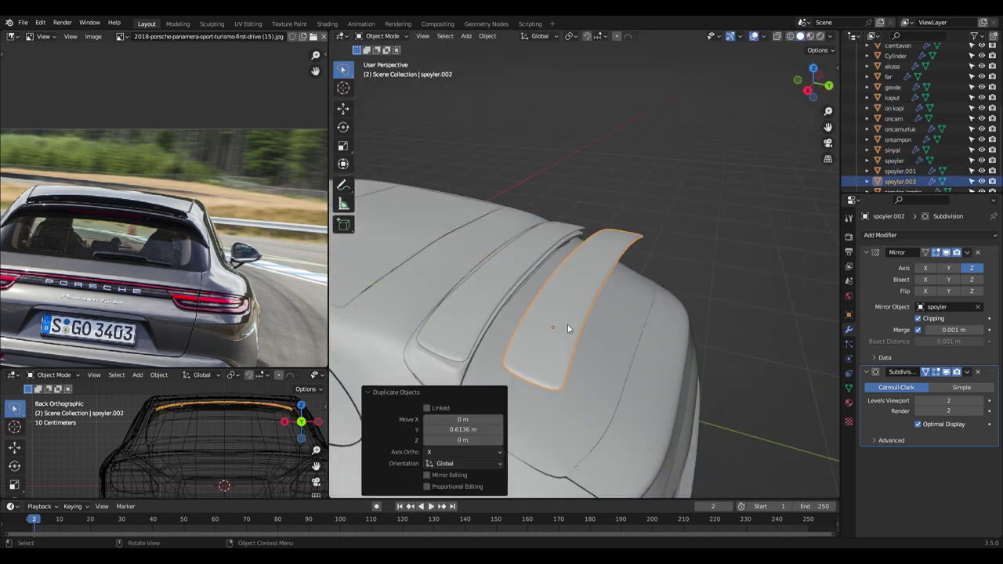
key(Tab)
middle_drag(568, 328, 498, 334)
click(520, 378)
key(alt+z)
mouse_move(520, 379)
middle_down()
mouse_move(544, 412)
mouse_move(600, 395)
mouse_move(575, 465)
middle_up()
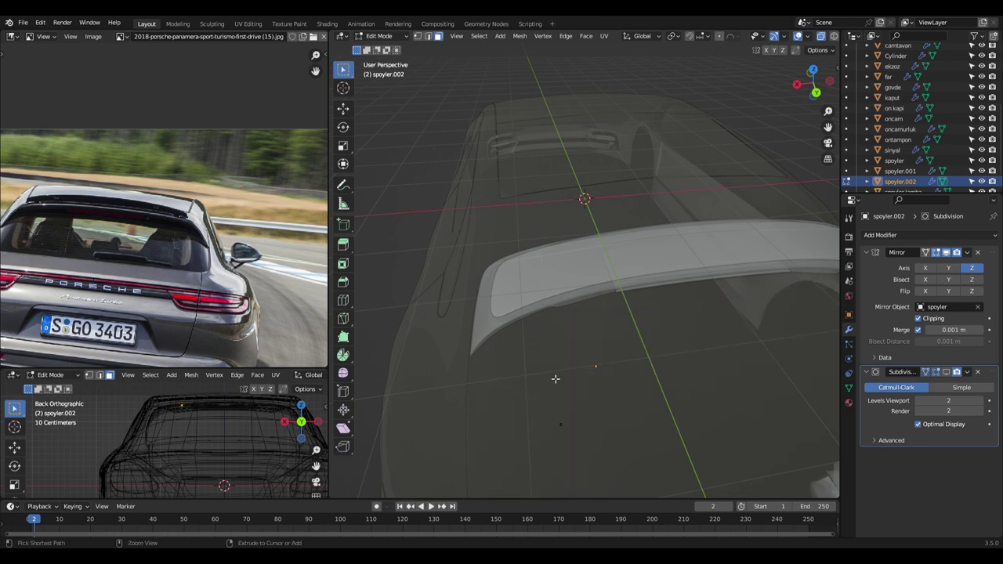
click(566, 376)
middle_drag(566, 377, 548, 391)
key(alt+z)
key(e)
key(Tab)
Scale the small piece, then box-select its vertices and extrude them along global Y.
mouse_move(666, 356)
middle_down()
mouse_move(611, 357)
mouse_move(639, 338)
mouse_move(492, 295)
middle_up()
click(599, 337)
key(Tab)
key(alt+z)
drag(492, 295, 546, 395)
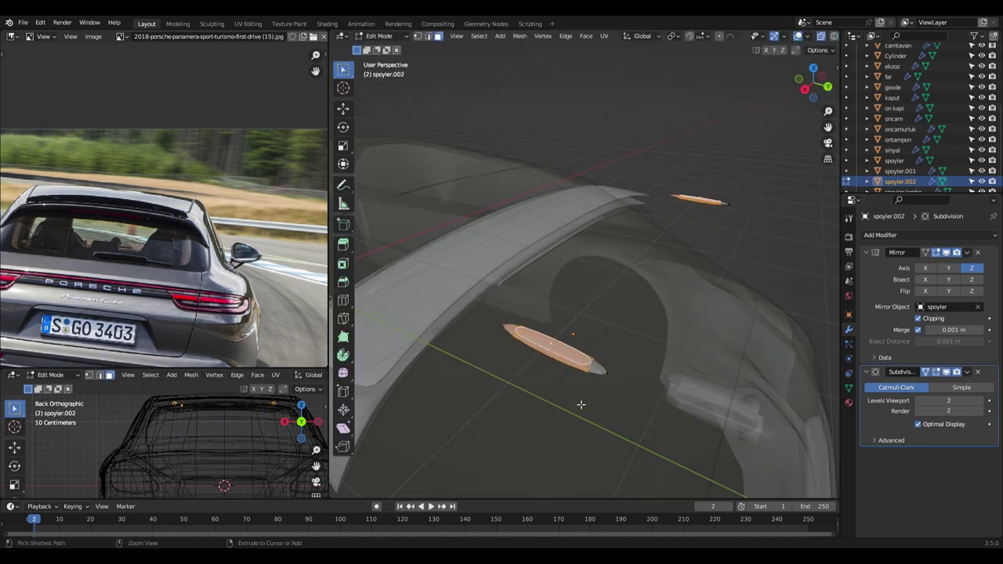
middle_drag(580, 404, 572, 414)
key(e)
key(y)
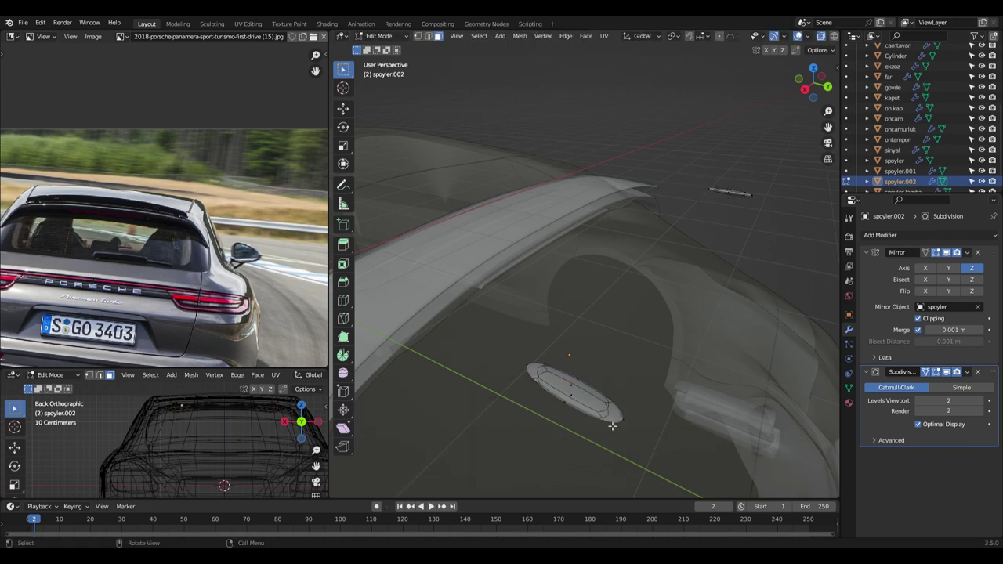
key(Tab)
key(alt+z)
key(KP_3)
shift+middle_drag(705, 280, 643, 310)
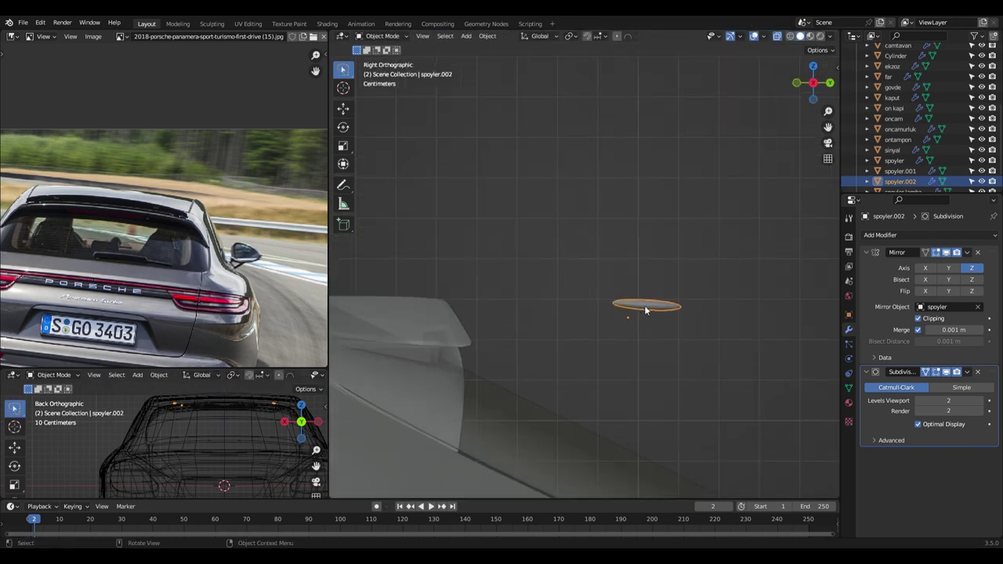
Add a loop cut to the oval piece and select spoyler.002 from the back view.
key(Tab)
key(ctrl+r)
click(660, 354)
middle_drag(660, 354, 649, 385)
key(Tab)
key(Tab)
mouse_move(543, 364)
middle_down()
mouse_move(602, 337)
mouse_move(523, 361)
mouse_move(677, 186)
mouse_move(516, 291)
middle_up()
key(Escape)
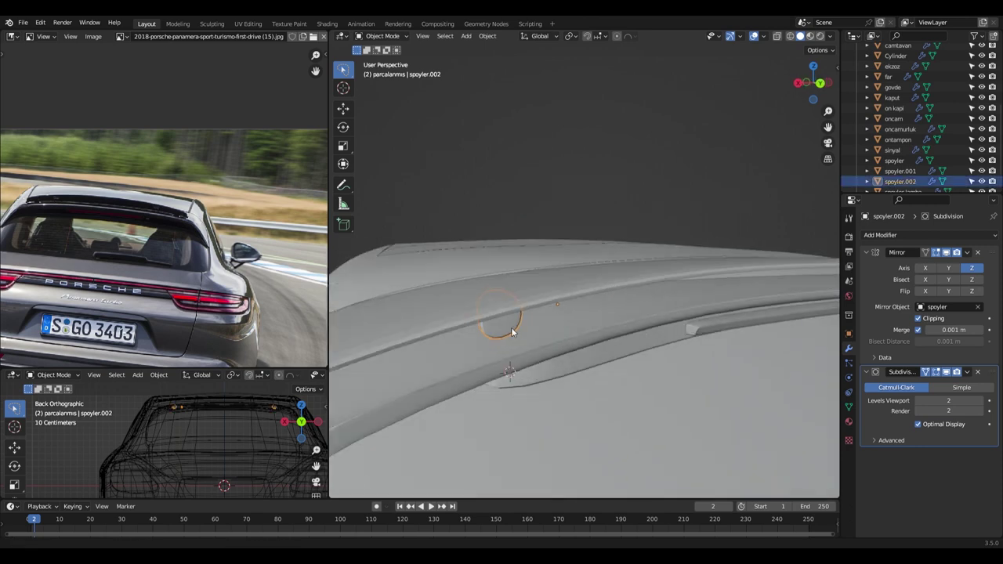
key(ctrl+KP_1)
click(544, 233)
mouse_move(544, 233)
middle_down()
mouse_move(540, 321)
mouse_move(443, 273)
mouse_move(591, 384)
mouse_move(419, 313)
middle_up()
scroll(592, 384, down, 5)
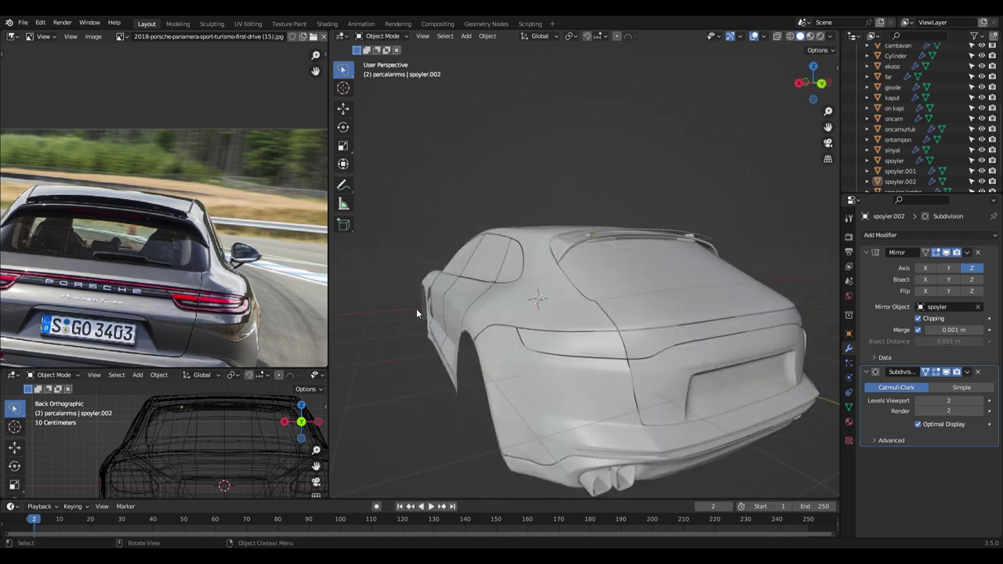
Select arkastop, bevel its tail-light edges and nudge them along Y.
scroll(419, 314, up, 4)
click(575, 413)
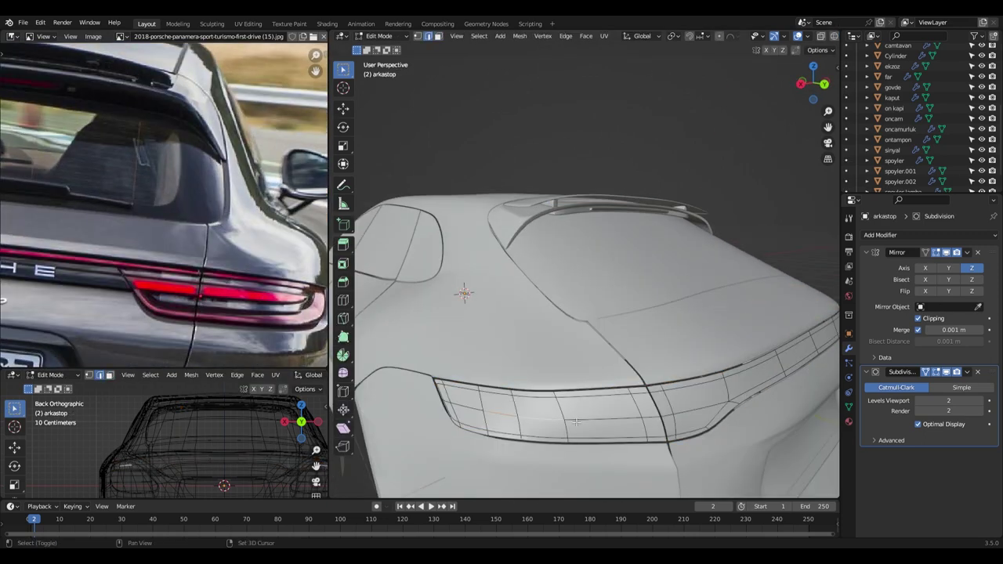
click(658, 407)
click(468, 402)
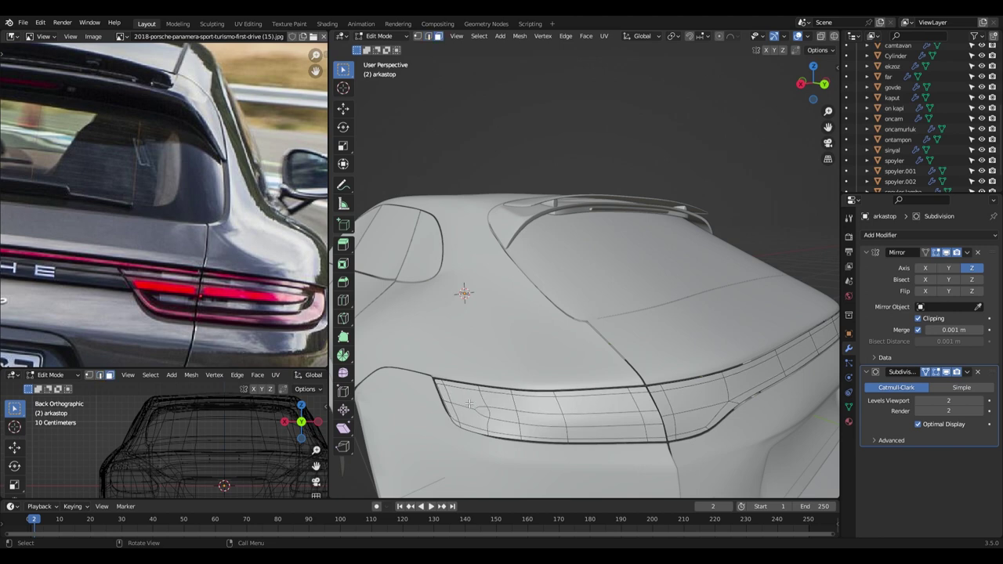
click(624, 444)
middle_drag(624, 443, 540, 381)
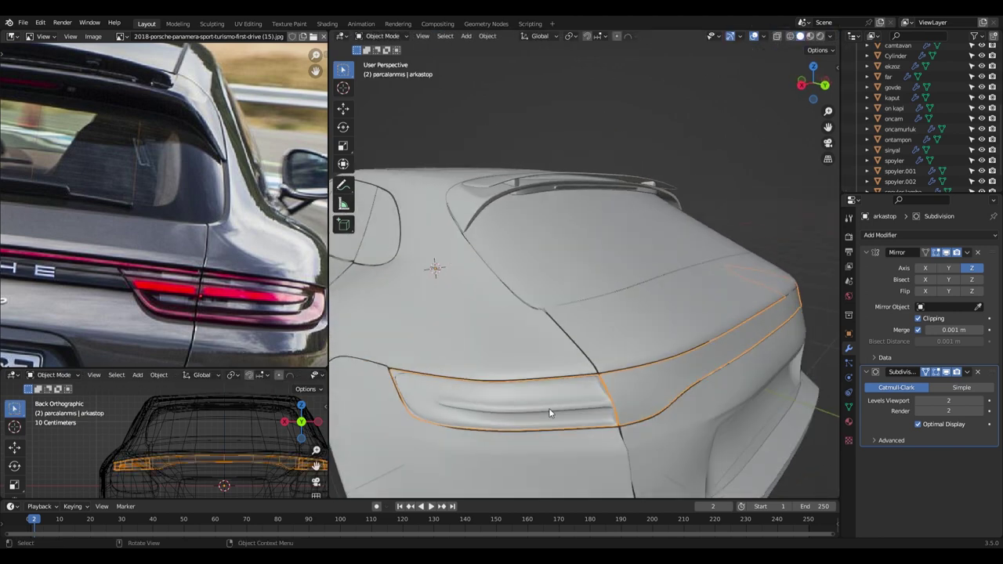
alt+click(541, 382)
middle_drag(652, 368, 463, 397)
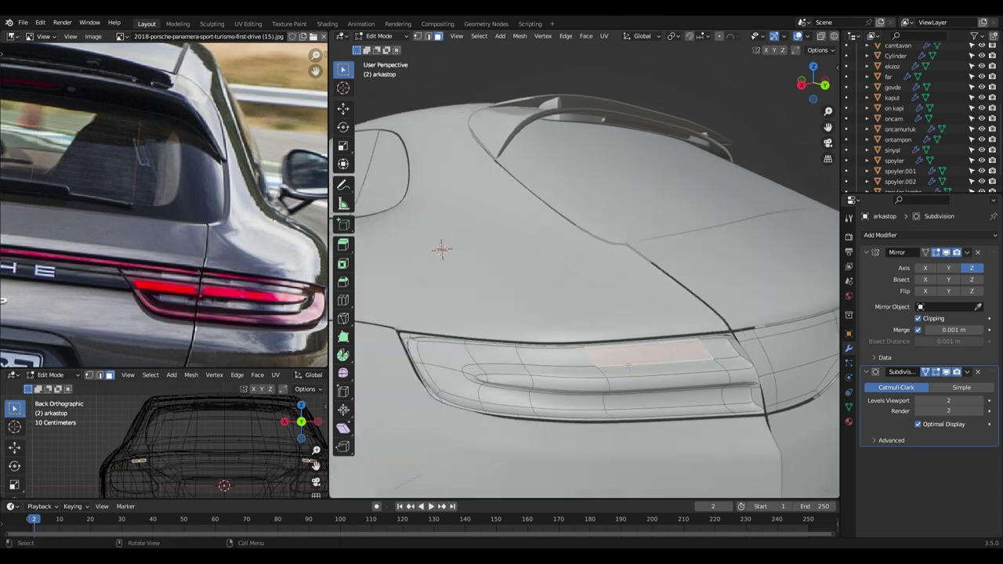
Cut a new edge loop through the tail light and connect vertices with a new edge.
key(Tab)
middle_drag(543, 379, 585, 373)
scroll(590, 379, up, 3)
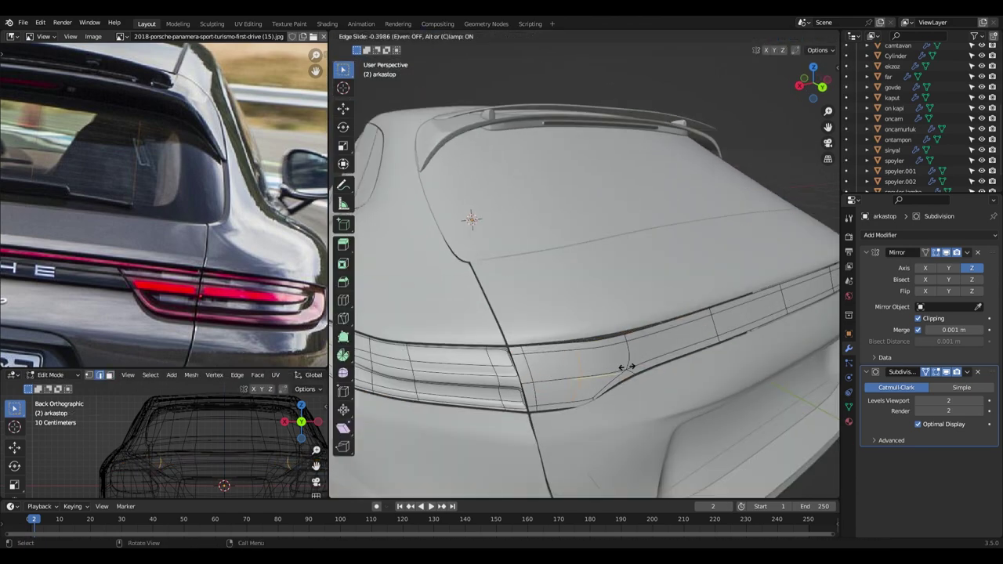
click(590, 380)
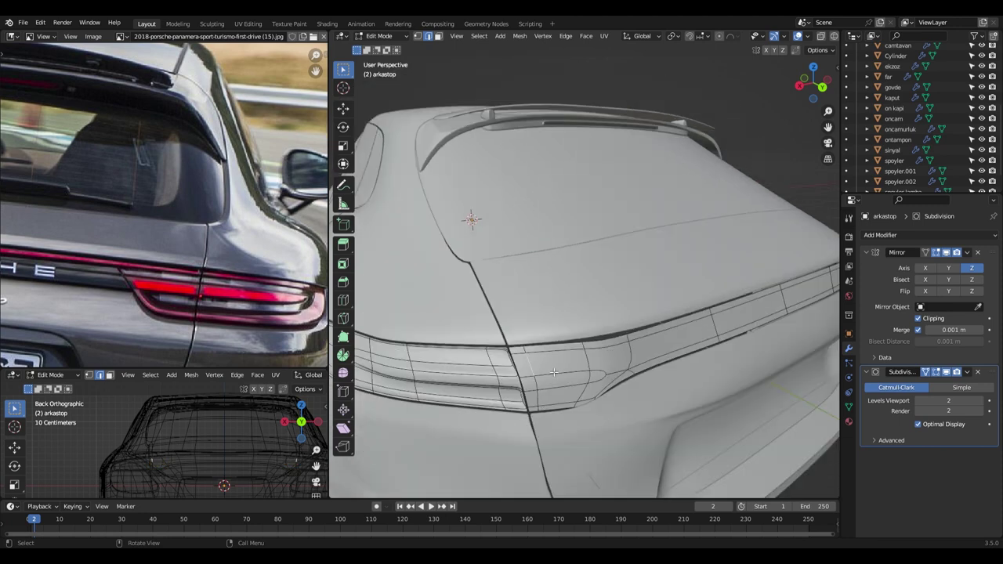
key(ctrl+KP_1)
scroll(627, 389, up, 3)
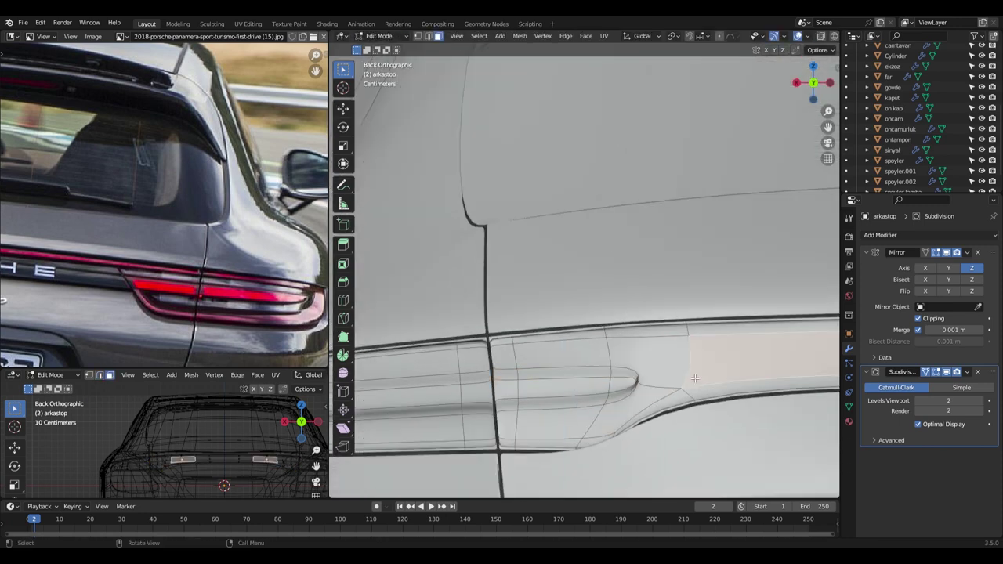
click(543, 36)
click(580, 163)
mouse_move(566, 357)
middle_down()
mouse_move(472, 359)
mouse_move(598, 384)
mouse_move(561, 410)
middle_up()
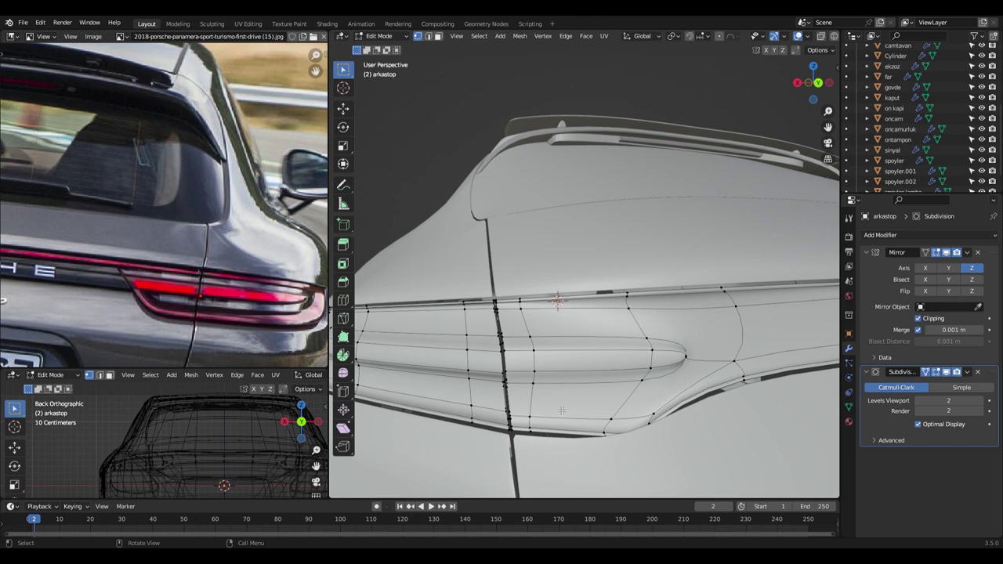
key(ctrl+KP_1)
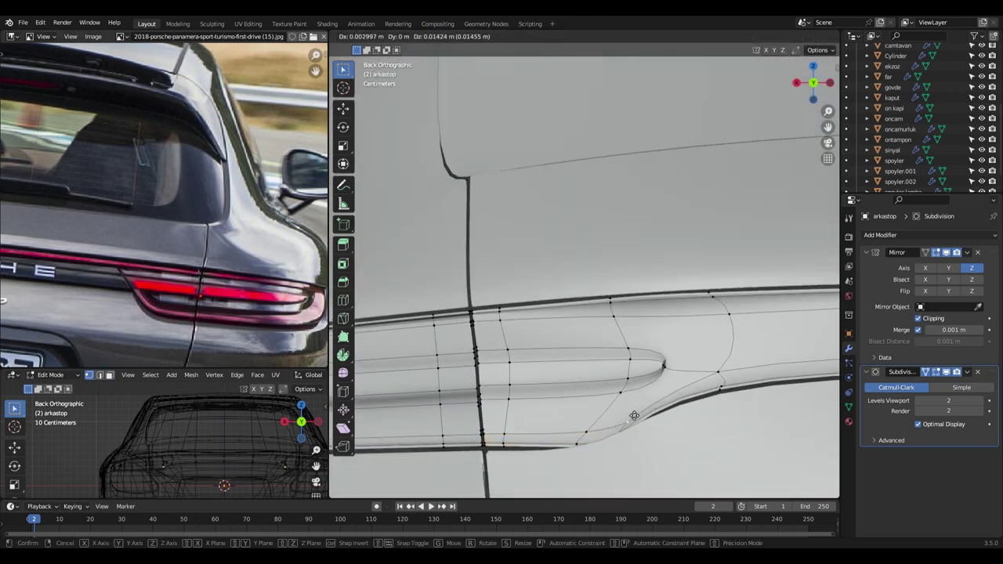
Move the tail-light tip vertex and edge to reshape the light's outer tip.
right_click(730, 316)
click(728, 315)
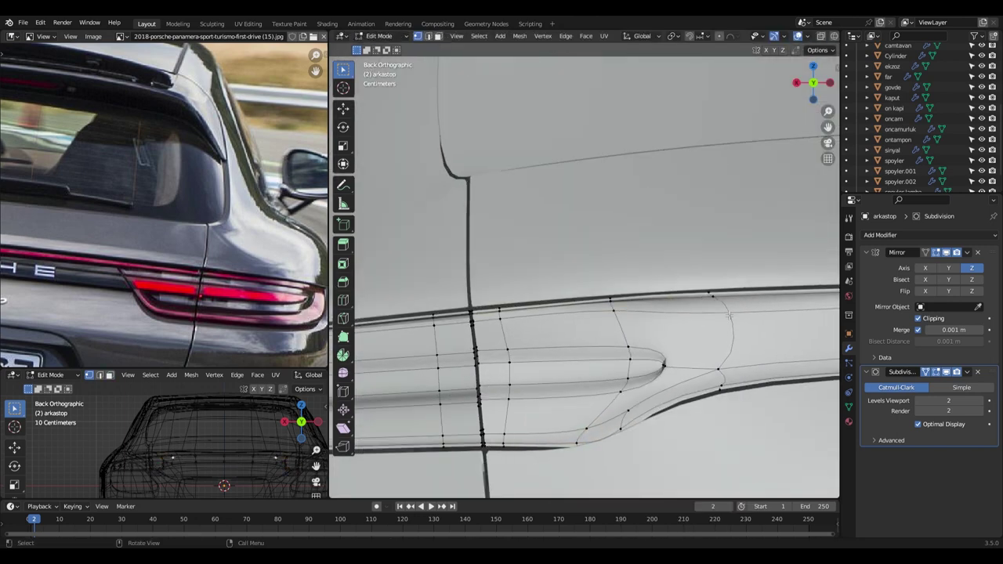
click(707, 299)
mouse_move(707, 299)
middle_down()
mouse_move(627, 362)
mouse_move(699, 322)
middle_up()
key(ctrl+KP_1)
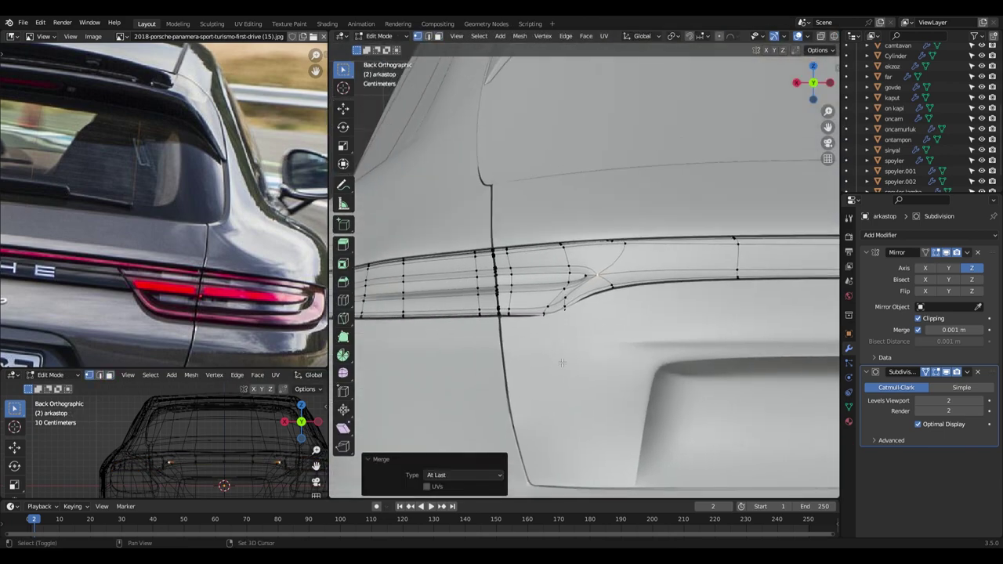
scroll(552, 310, up, 1)
key(3)
mouse_move(597, 268)
middle_down()
mouse_move(795, 454)
mouse_move(623, 393)
middle_up()
click(624, 394)
key(ctrl+KP_1)
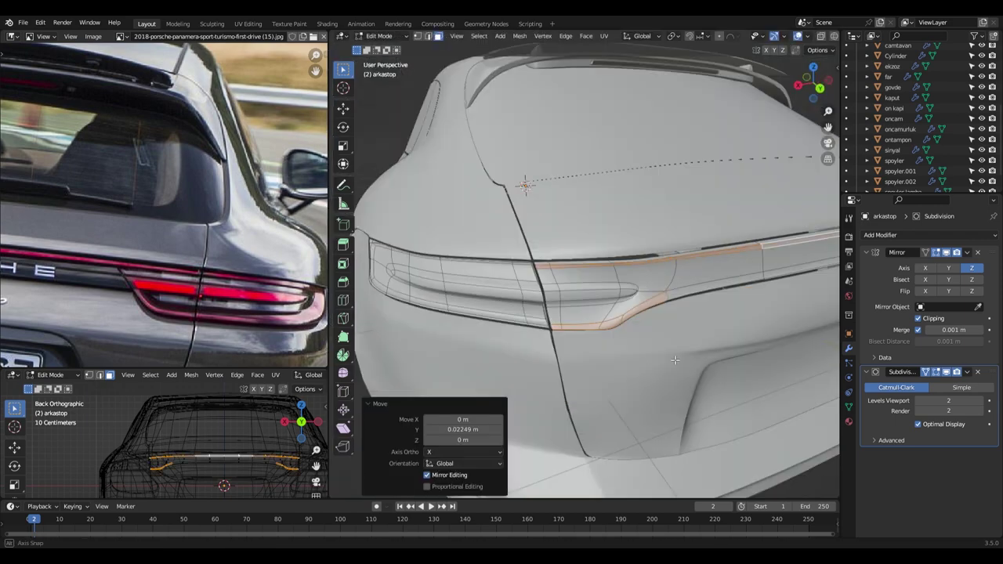
Extend the selection with the lower tail-light edge loop and faces across the light.
scroll(476, 401, up, 3)
scroll(476, 400, up, 3)
alt+shift+click(475, 402)
mouse_move(475, 400)
middle_down()
mouse_move(555, 375)
mouse_move(503, 394)
middle_up()
scroll(502, 393, up, 3)
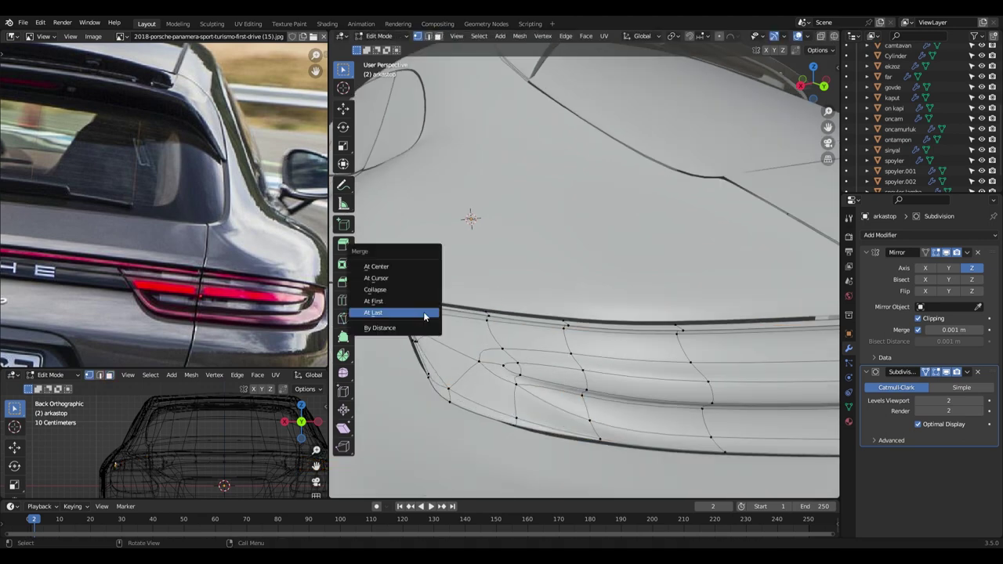
middle_drag(486, 364, 609, 412)
scroll(609, 413, down, 3)
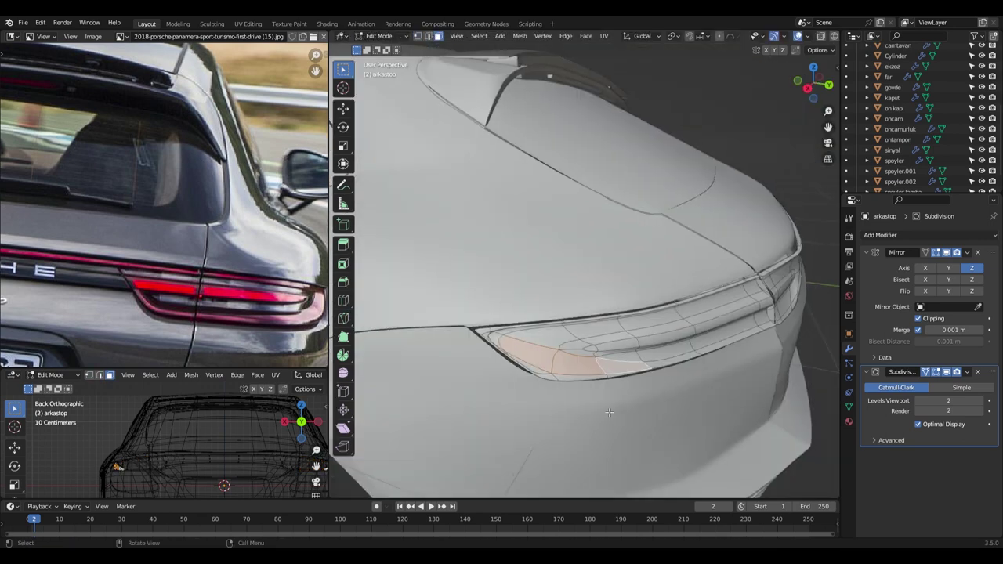
ctrl+click(513, 353)
mouse_move(513, 353)
middle_down()
mouse_move(486, 367)
mouse_move(425, 349)
middle_up()
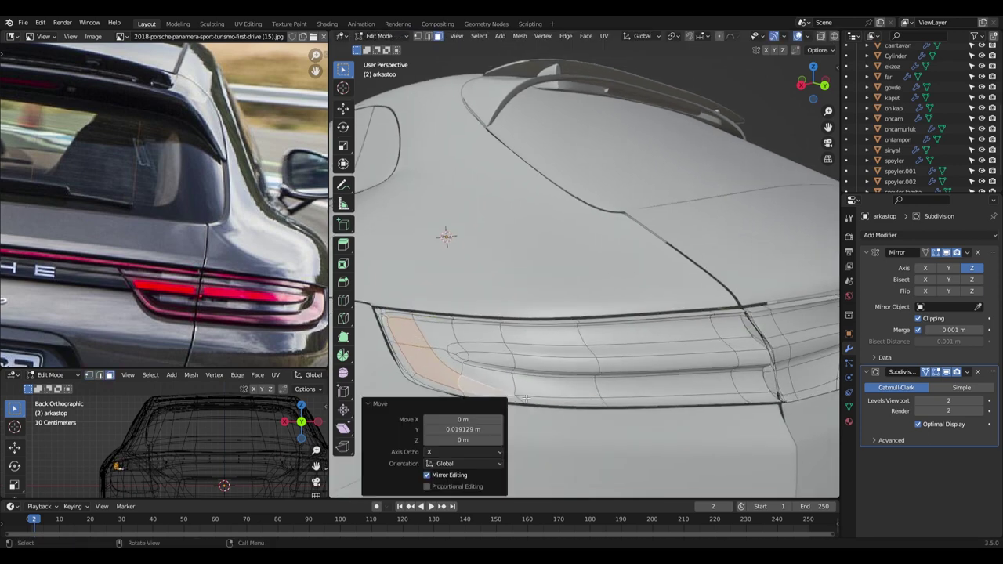
Check the panel in Object Mode, then return to Edit Mode and select the taillight edge loop.
key(Tab)
middle_drag(526, 397, 453, 368)
key(Tab)
mouse_move(562, 386)
middle_down()
mouse_move(528, 403)
mouse_move(552, 394)
middle_up()
key(Escape)
key(Tab)
key(Tab)
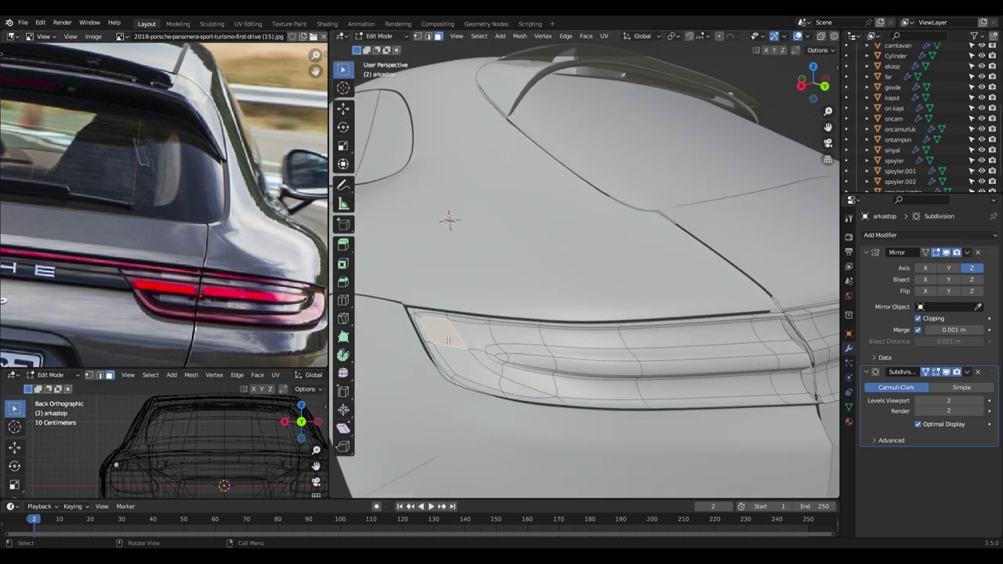
middle_drag(511, 375, 497, 394)
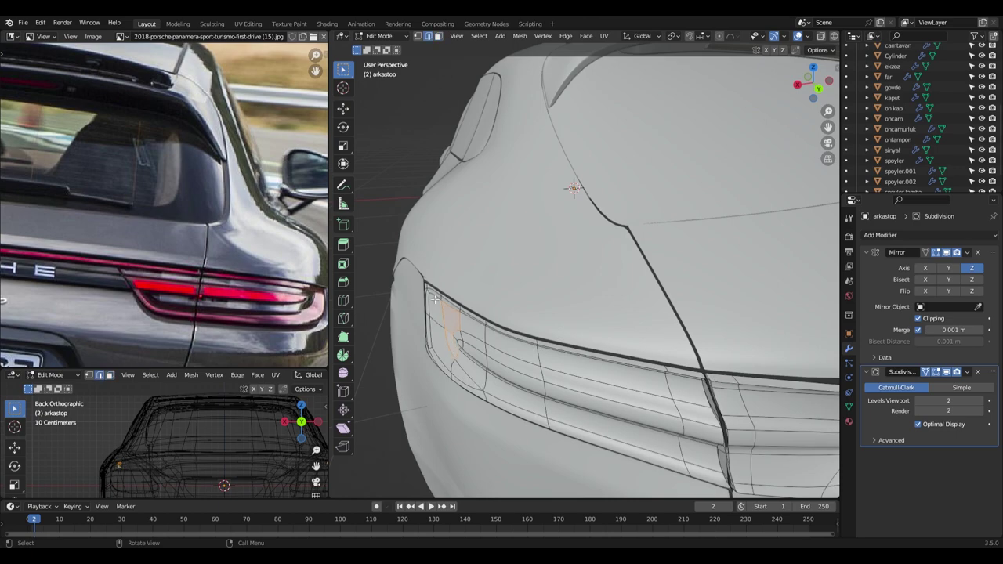
mouse_move(588, 433)
middle_down()
mouse_move(511, 289)
mouse_move(430, 367)
middle_up()
alt+click(511, 289)
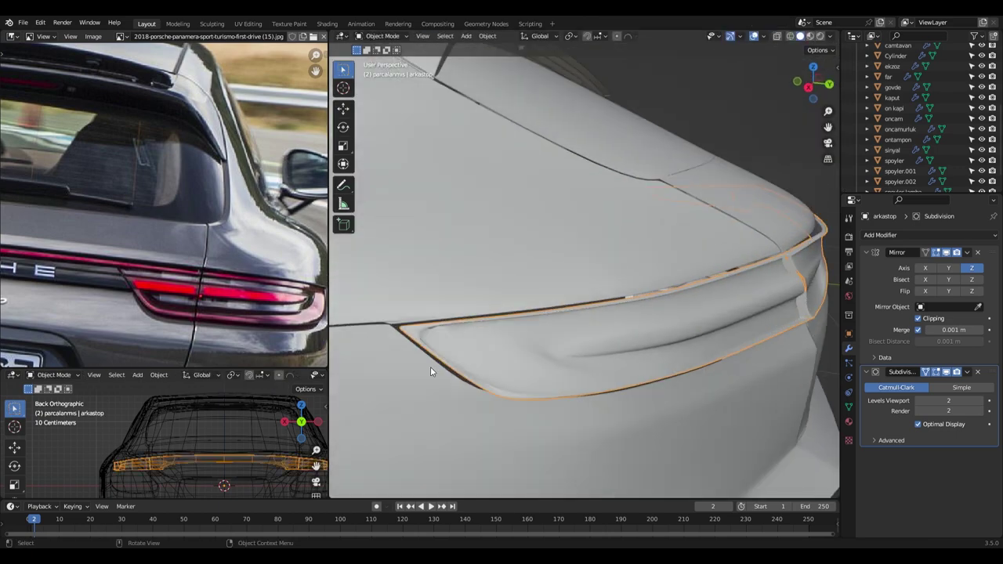
Turn off the Subdivision edit-cage display and merge the selected taillight vertices at last.
scroll(431, 366, up, 5)
click(946, 372)
click(439, 404)
scroll(473, 399, down, 4)
mouse_move(472, 398)
middle_down()
mouse_move(515, 410)
mouse_move(470, 386)
middle_up()
scroll(547, 376, down, 3)
middle_drag(547, 377, 474, 372)
scroll(410, 361, up, 3)
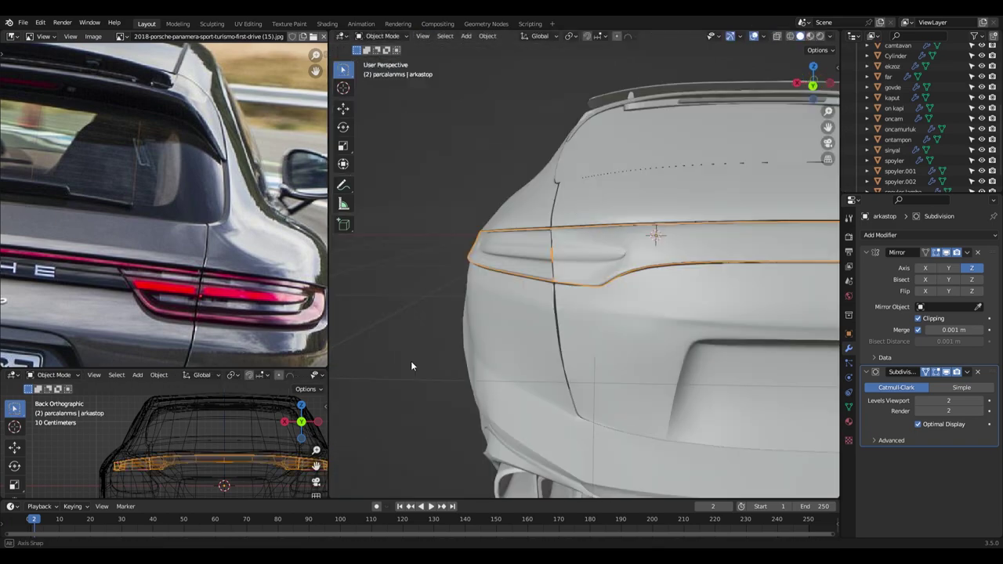
middle_drag(411, 361, 521, 377)
scroll(520, 377, up, 3)
scroll(611, 347, down, 3)
scroll(510, 253, up, 3)
mouse_move(611, 347)
middle_down()
mouse_move(510, 253)
mouse_move(590, 231)
mouse_move(548, 298)
middle_up()
scroll(548, 298, down, 2)
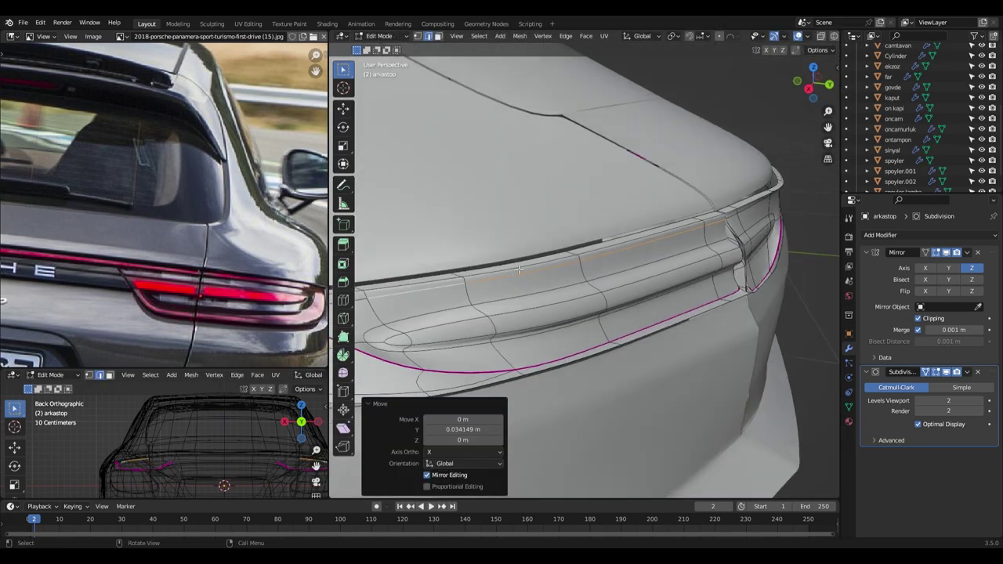
scroll(524, 363, up, 3)
mouse_move(523, 363)
middle_down()
mouse_move(598, 302)
mouse_move(409, 305)
mouse_move(669, 318)
mouse_move(542, 259)
mouse_move(641, 313)
mouse_move(650, 281)
mouse_move(499, 320)
middle_up()
scroll(598, 302, down, 3)
scroll(408, 305, up, 3)
Move taillight vertices along Y and Z and delete unneeded ones near the rear bumper panel.
key(g)
key(y)
click(542, 258)
key(alt+z)
key(alt+z)
key(g)
key(g)
click(552, 306)
key(x)
click(499, 320)
middle_drag(563, 334, 561, 215)
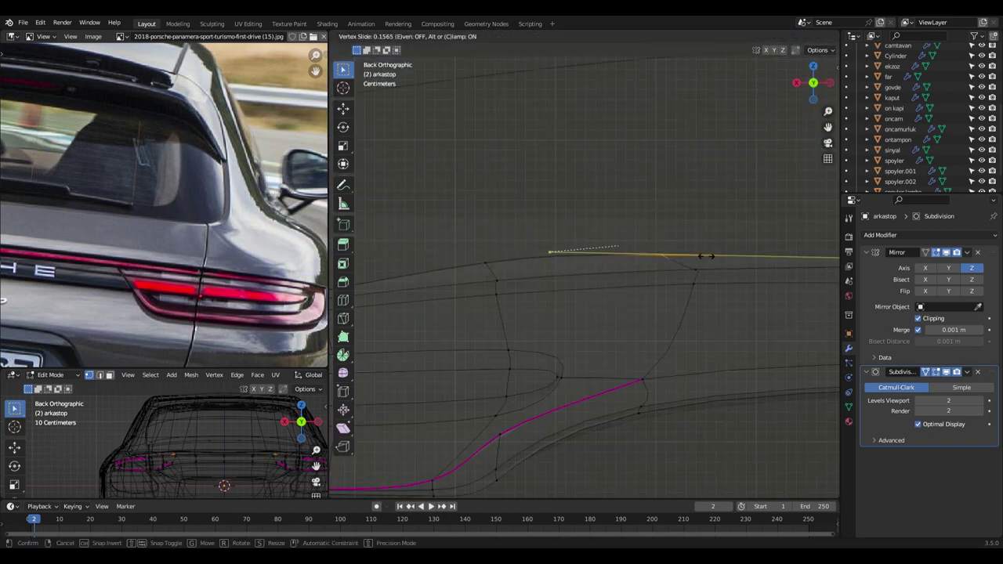
click(593, 307)
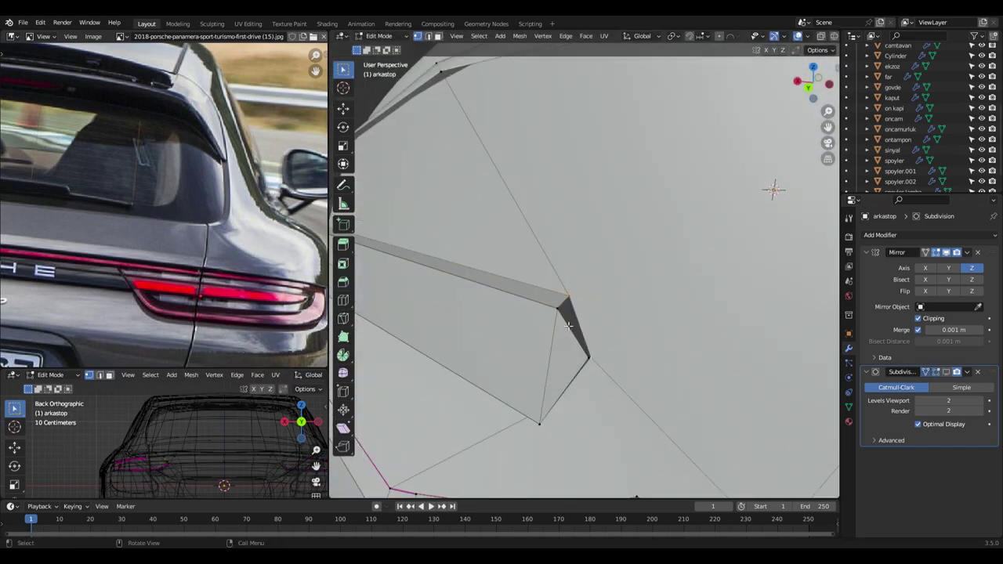
scroll(588, 360, down, 4)
scroll(579, 368, down, 2)
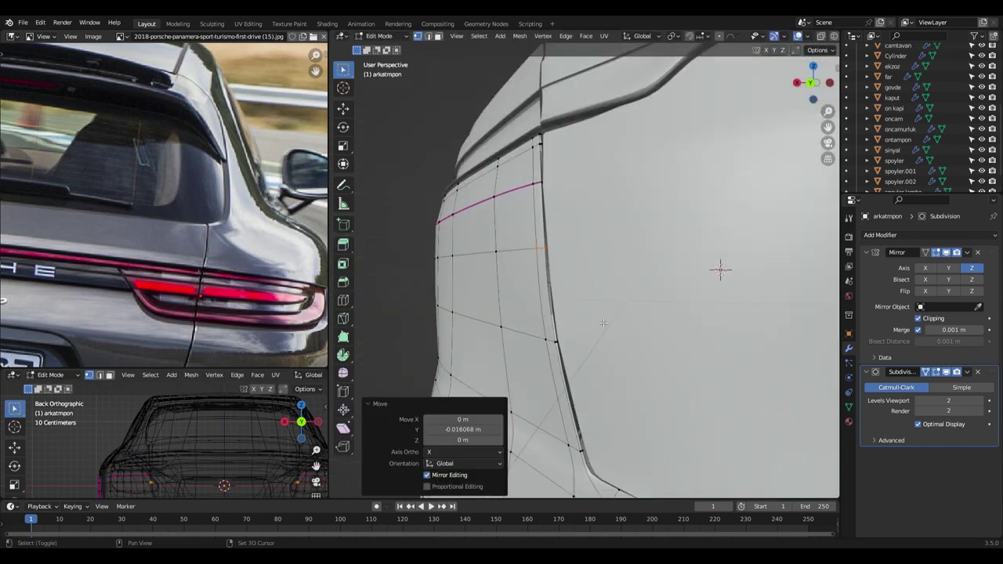
middle_drag(603, 323, 609, 333)
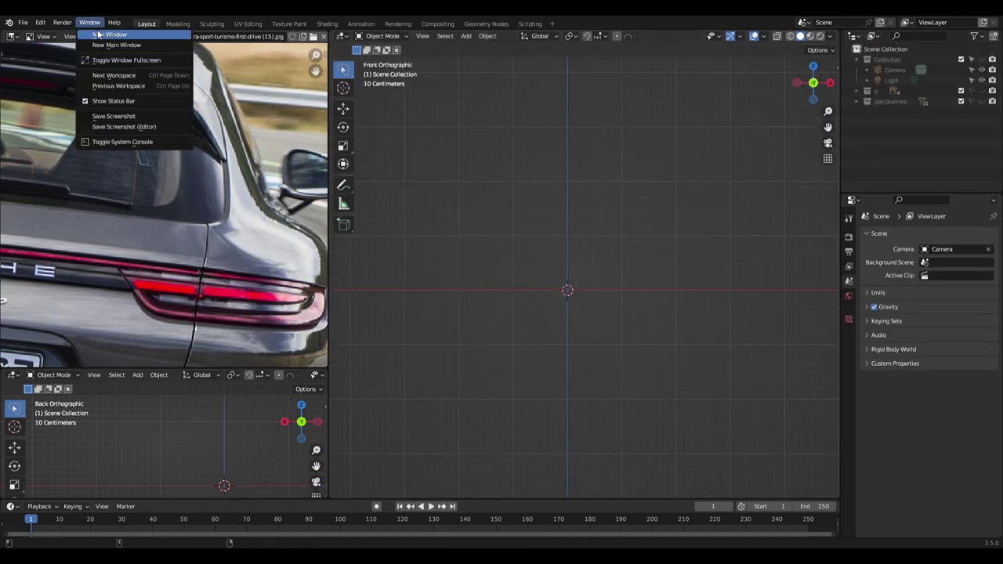
middle_drag(490, 280, 569, 355)
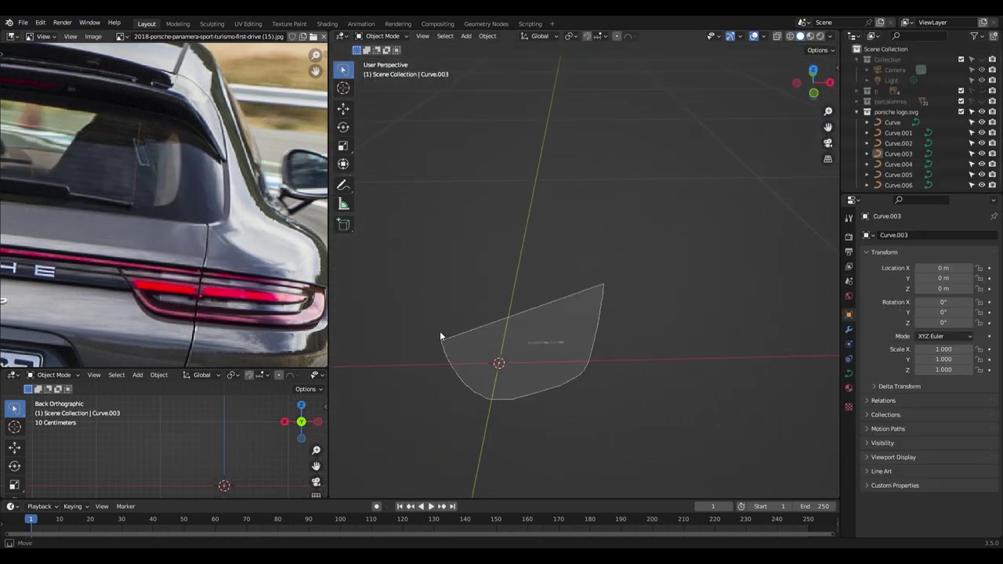
Scale up the Porsche logo curves and unhide the car parts.
key(Tab)
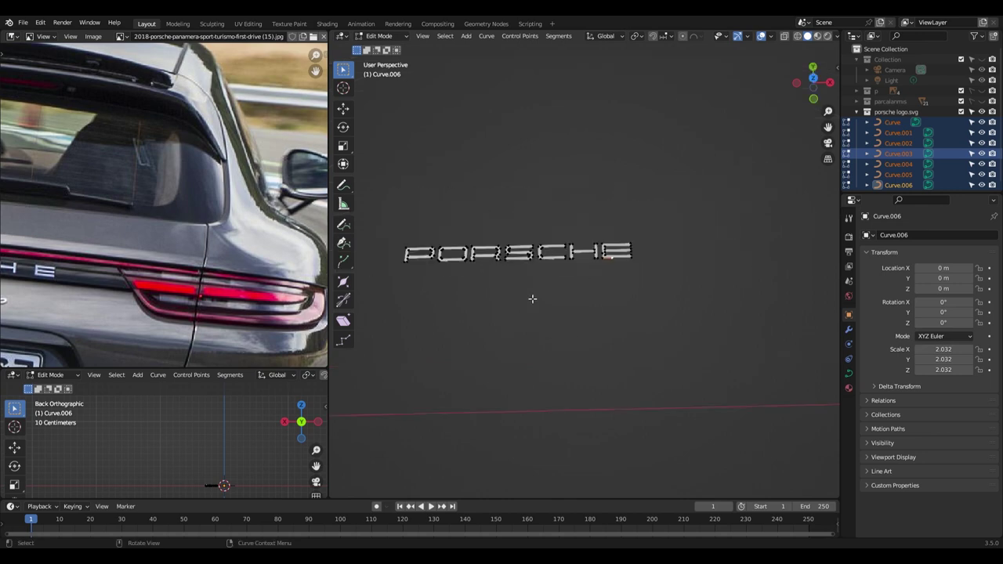
key(s)
click(582, 379)
scroll(552, 312, down, 5)
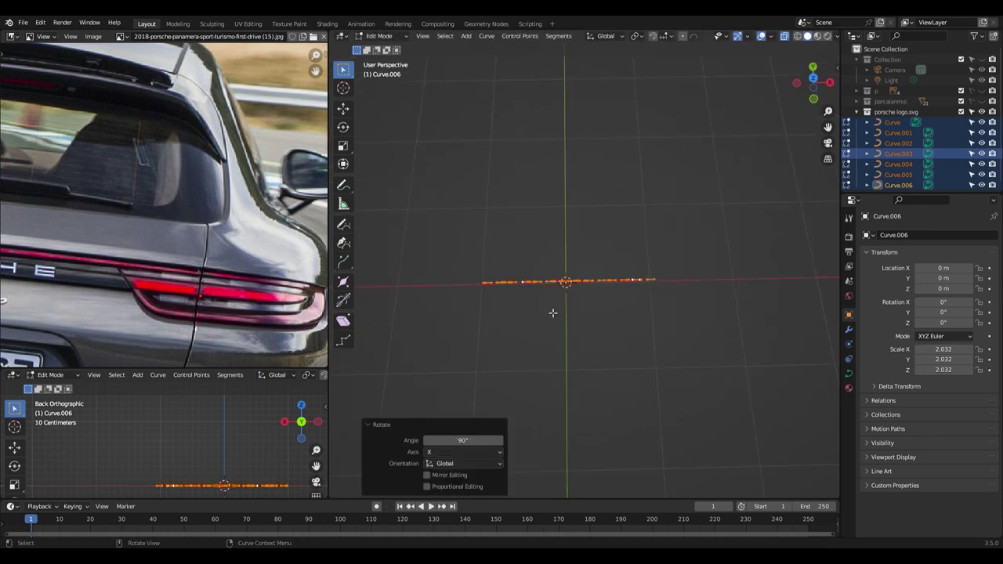
key(alt+h)
scroll(493, 350, down, 5)
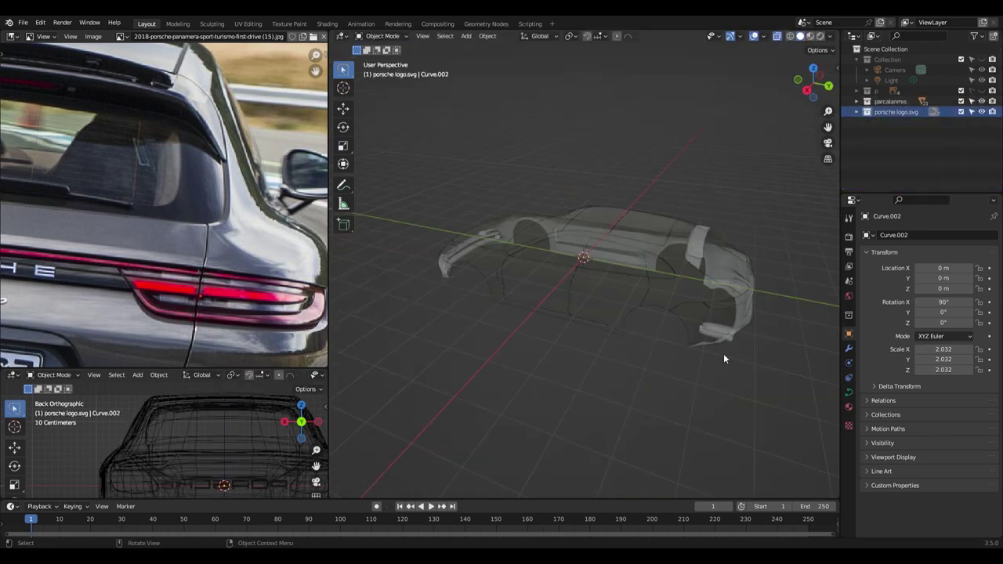
middle_drag(493, 350, 702, 359)
scroll(704, 235, up, 5)
middle_drag(704, 236, 438, 407)
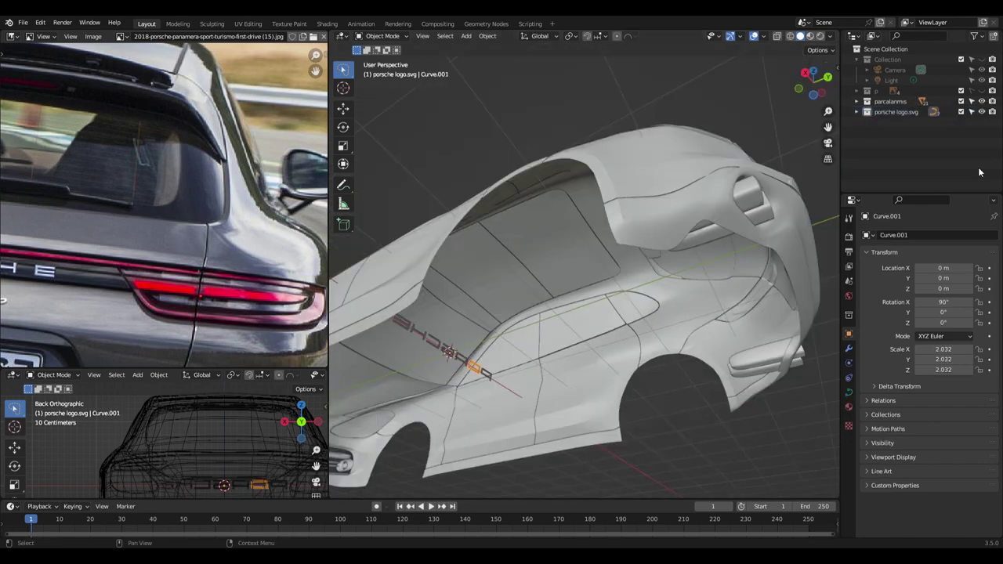
Select the logo curves Curve to Curve.006, turn them 180° about Z and shrink them behind the car.
shift+click(905, 184)
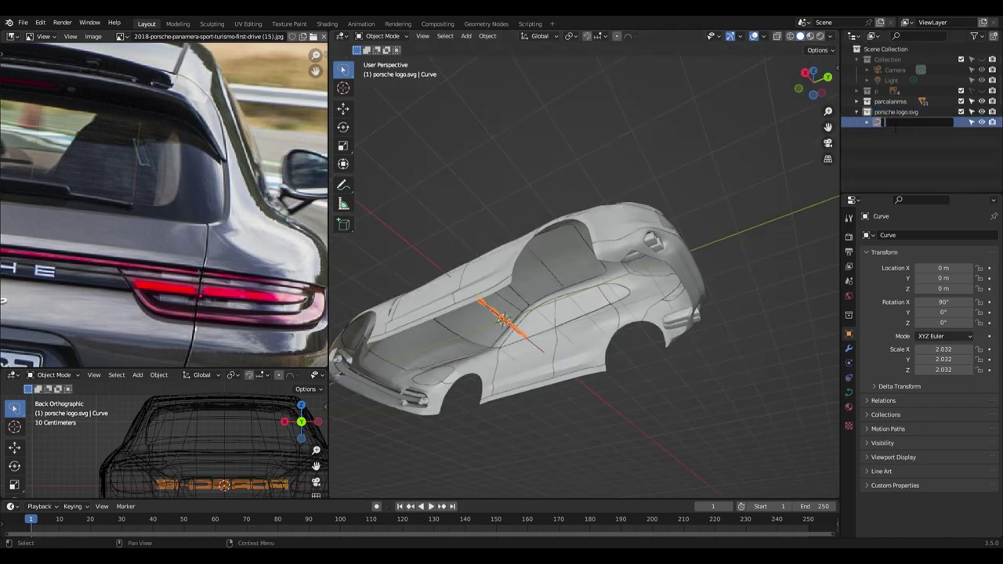
click(822, 288)
text(rz180)
key(Return)
middle_drag(822, 288, 600, 352)
key(ctrl+KP_1)
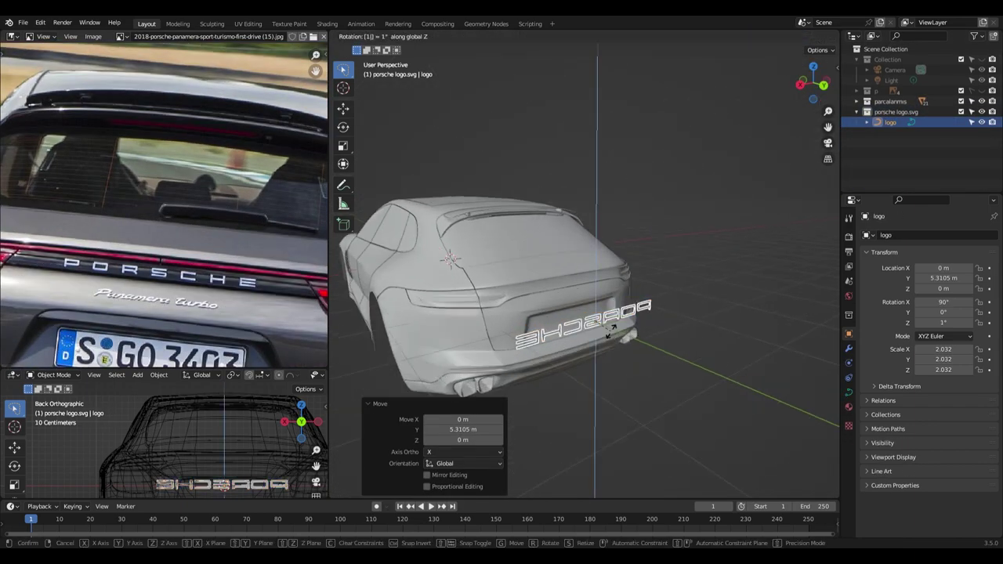
click(666, 359)
scroll(533, 314, up, 3)
Set the logo's origin to its geometry.
click(487, 37)
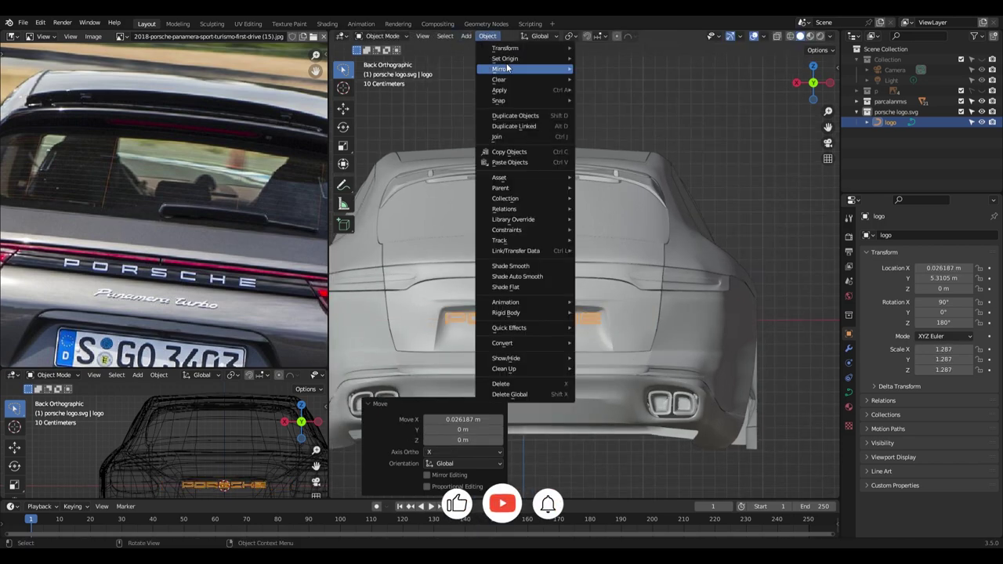
click(611, 69)
scroll(598, 291, up, 5)
middle_drag(597, 291, 562, 316)
Raise the lettering on the rear and convert the logo curves to a mesh.
key(Tab)
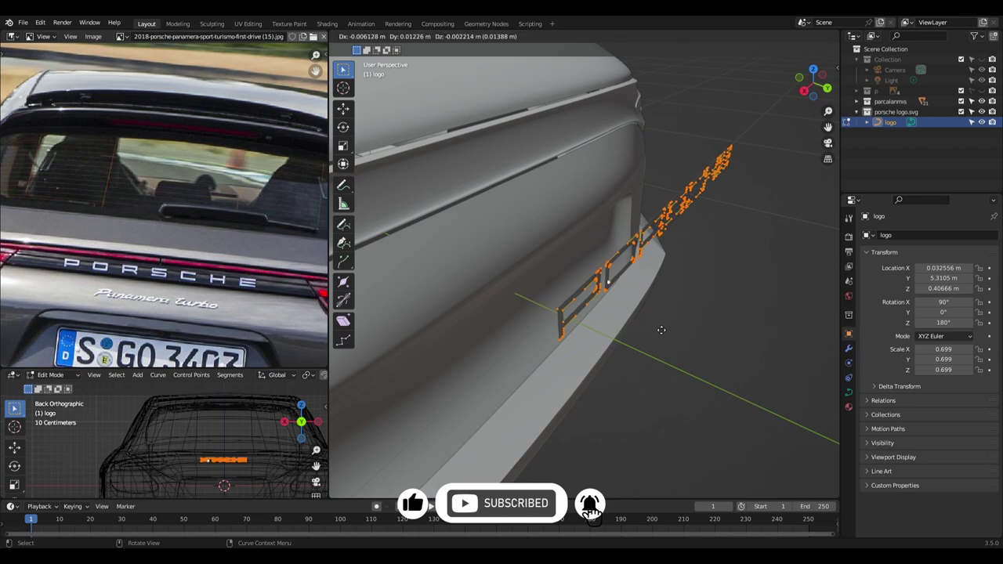
middle_drag(661, 330, 674, 313)
right_click(595, 271)
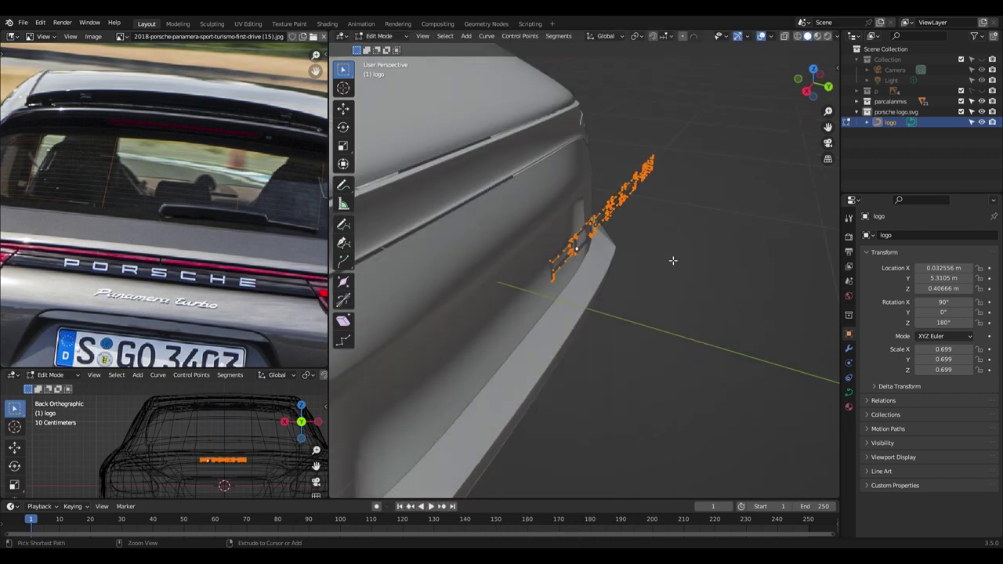
right_click(547, 351)
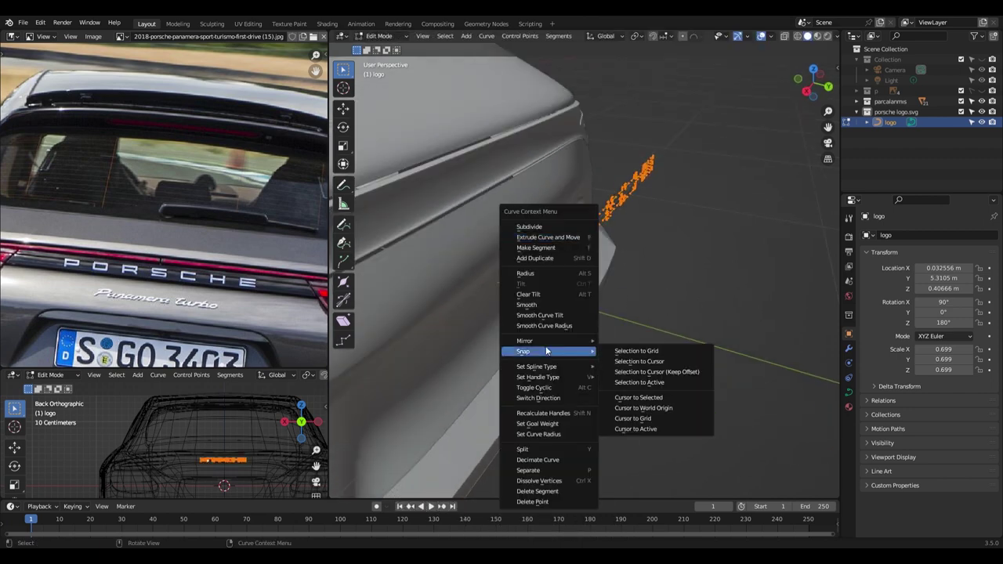
click(564, 448)
key(Tab)
key(ctrl+KP_1)
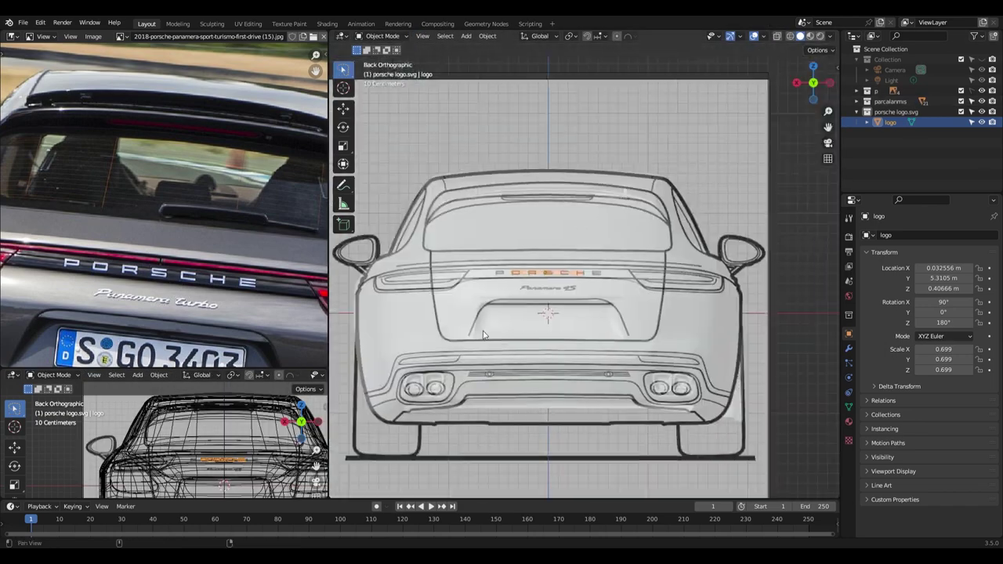
Move the logo along Y onto the rear hatch and maximise the 3D view.
key(g)
key(y)
click(202, 265)
scroll(202, 265, up, 2)
scroll(605, 371, up, 5)
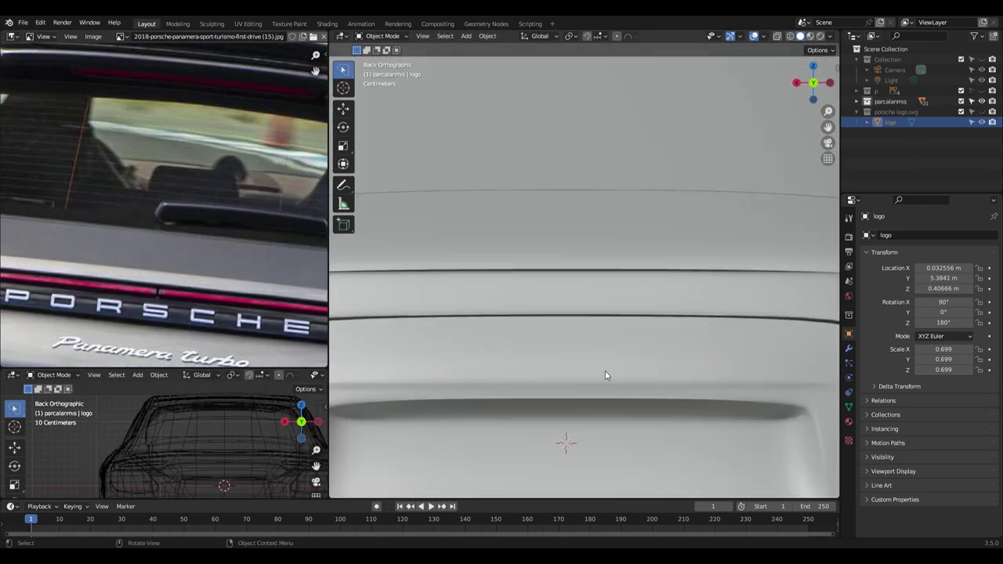
scroll(686, 345, up, 3)
key(ctrl+space)
Space the letters P, R and E along X to match the reference lettering.
key(Tab)
mouse_move(395, 281)
mouse_down()
mouse_move(483, 415)
mouse_move(530, 400)
mouse_up()
key(g)
key(x)
click(585, 408)
shift+middle_drag(586, 409, 335, 394)
click(647, 333)
key(g)
key(x)
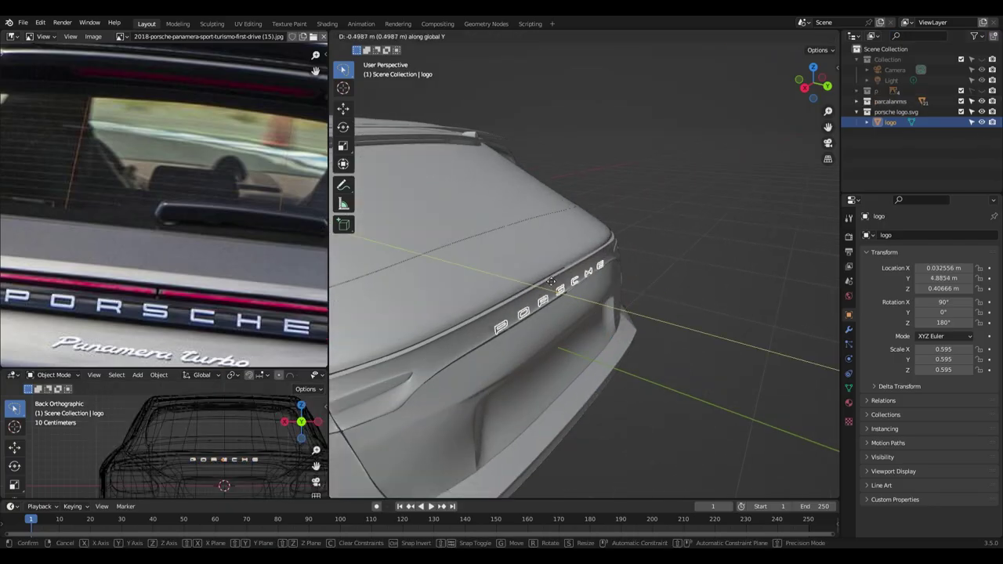
click(581, 373)
key(KP_3)
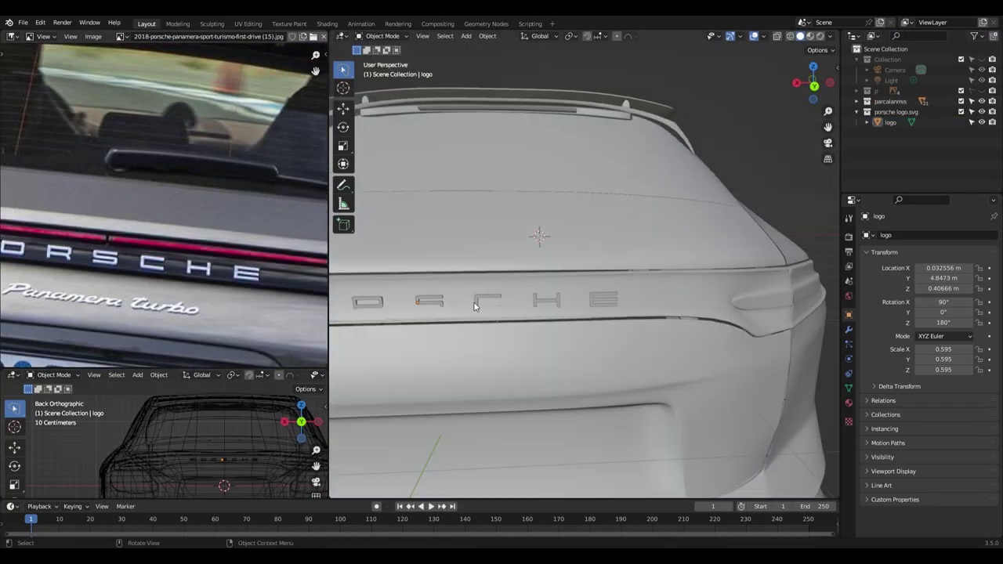
middle_drag(439, 298, 501, 300)
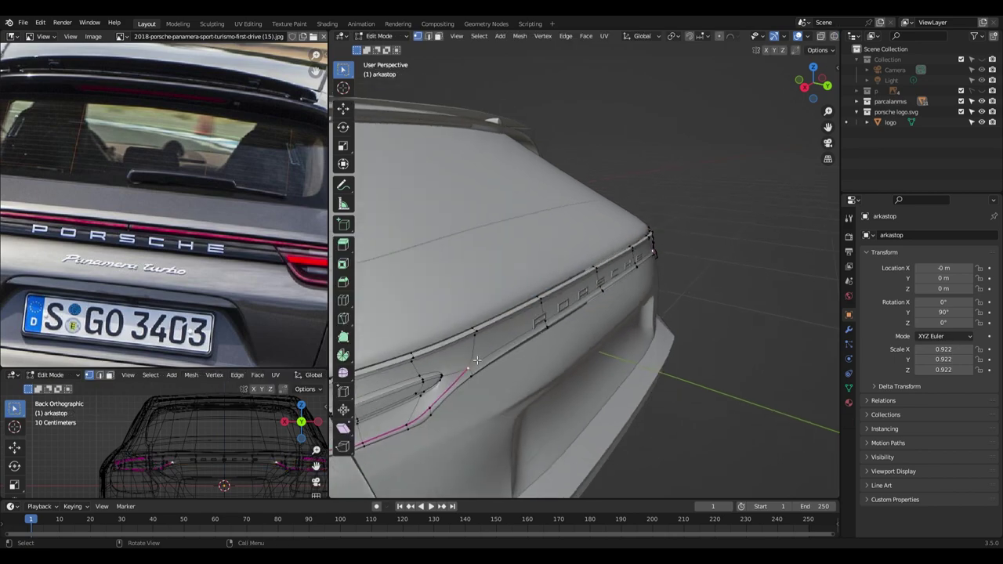
Knife-cut the taillight strip, raise it along Z and separate it as arkastop.001.
key(ctrl+KP_1)
scroll(469, 367, up, 3)
key(ctrl+alt+space)
key(k)
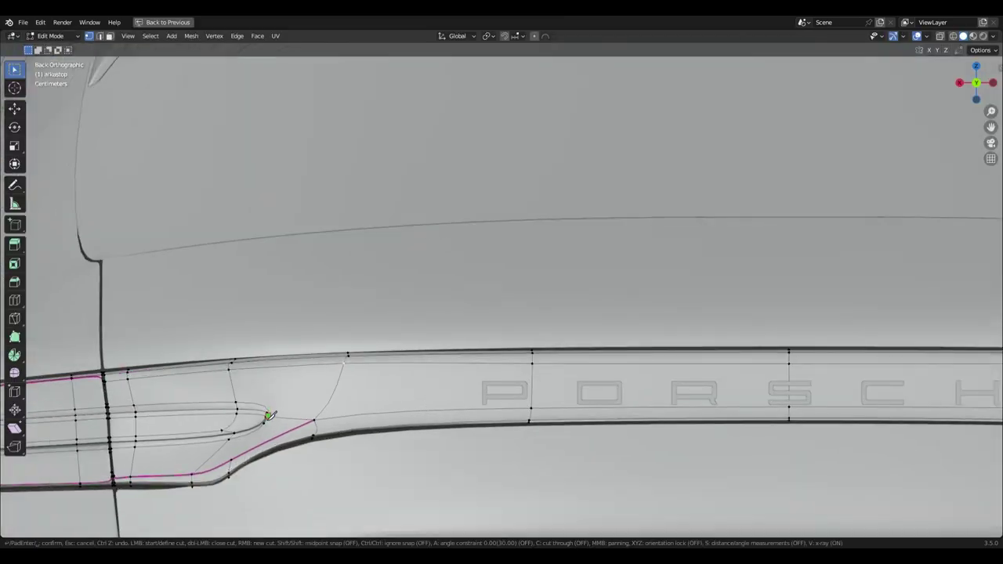
middle_drag(490, 389, 585, 385)
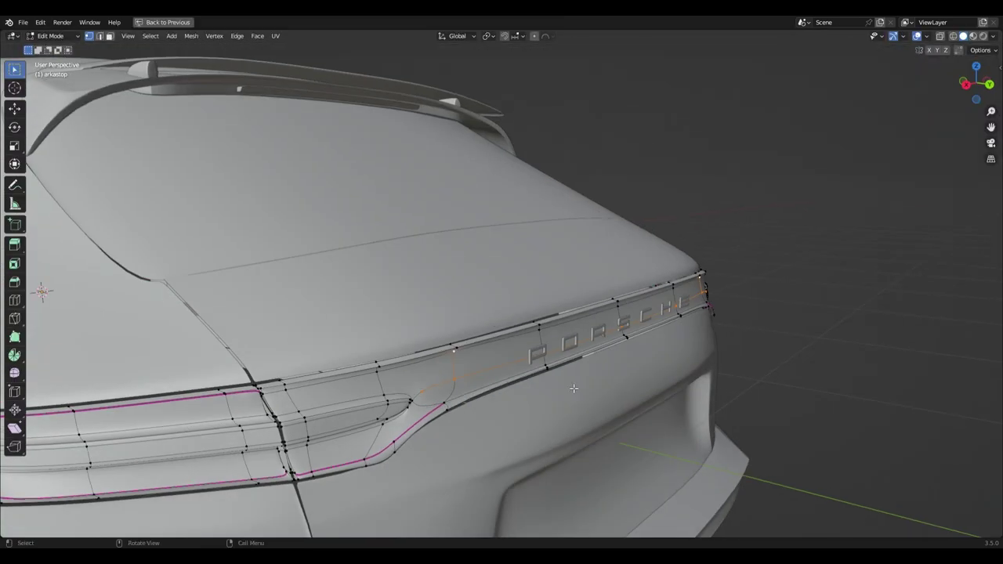
key(g)
key(z)
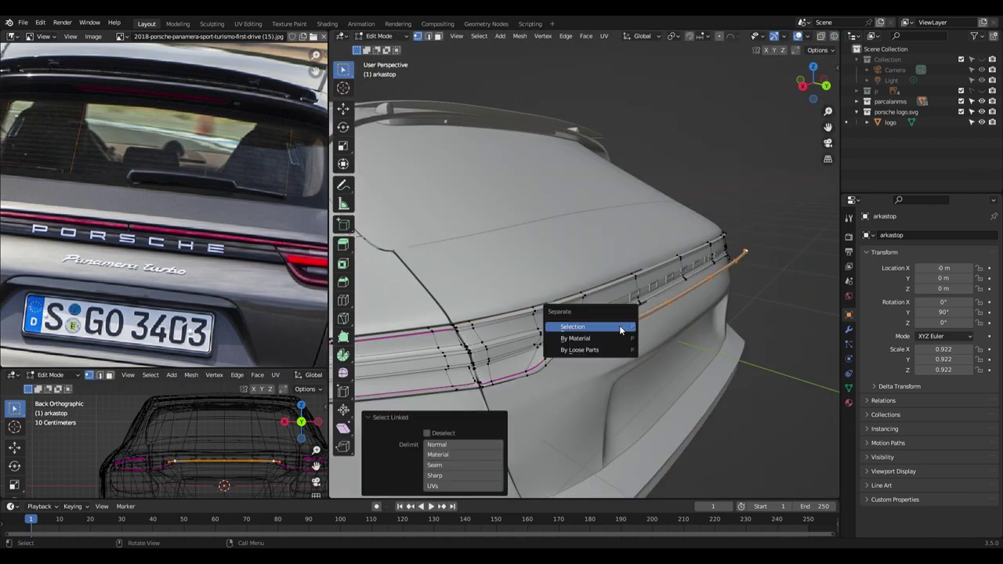
click(619, 326)
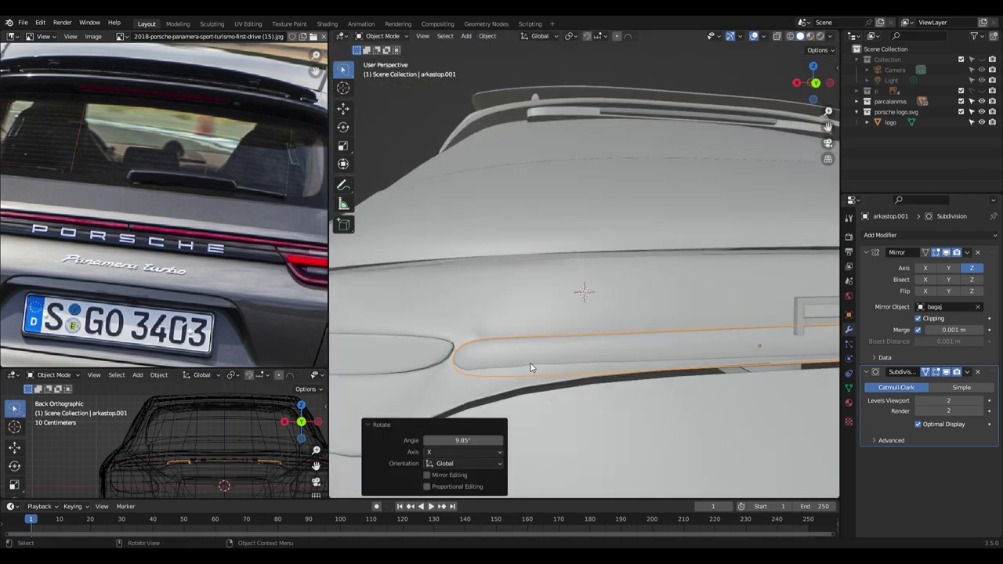
Bevel the rear panel's seam edge in Edit Mode.
middle_drag(531, 368, 567, 367)
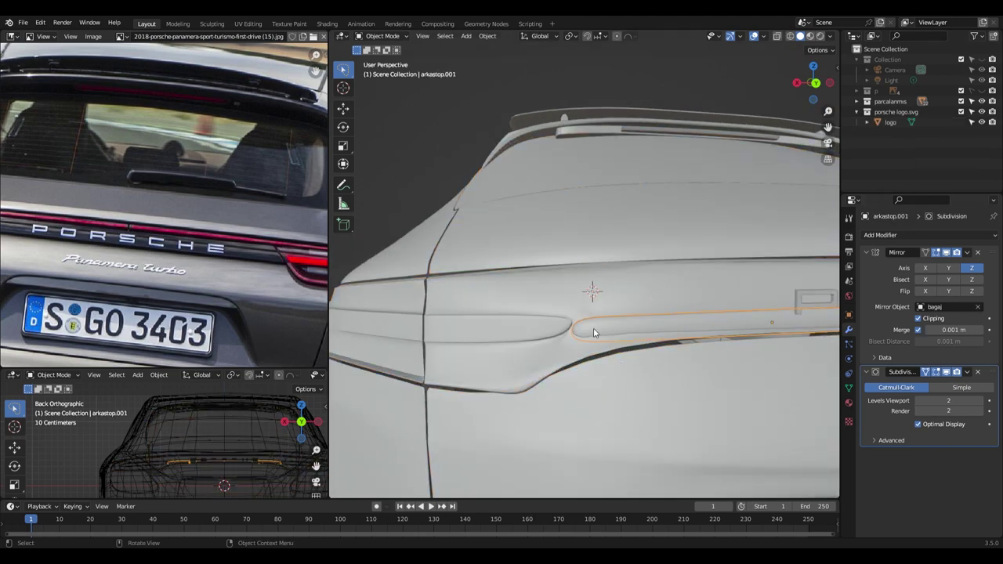
key(Tab)
mouse_move(648, 343)
middle_down()
mouse_move(574, 383)
mouse_move(604, 343)
mouse_move(591, 319)
middle_up()
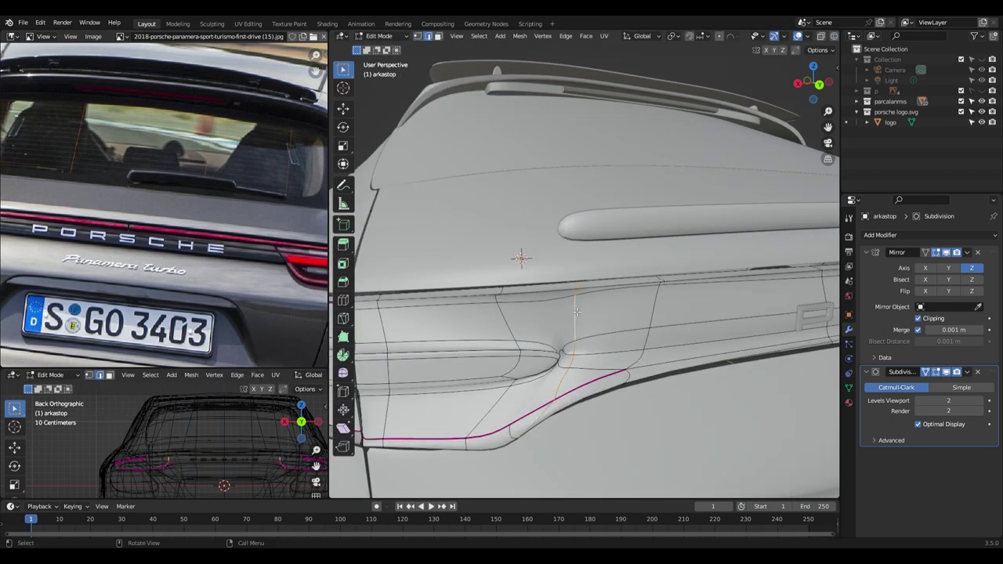
click(593, 320)
mouse_move(593, 321)
middle_down()
mouse_move(628, 355)
mouse_move(586, 419)
mouse_move(595, 329)
mouse_move(602, 369)
mouse_move(569, 362)
middle_up()
Merge the stray lower-corner vertices At Last.
key(1)
key(g)
click(566, 419)
right_click(595, 329)
click(546, 432)
middle_drag(546, 432, 559, 381)
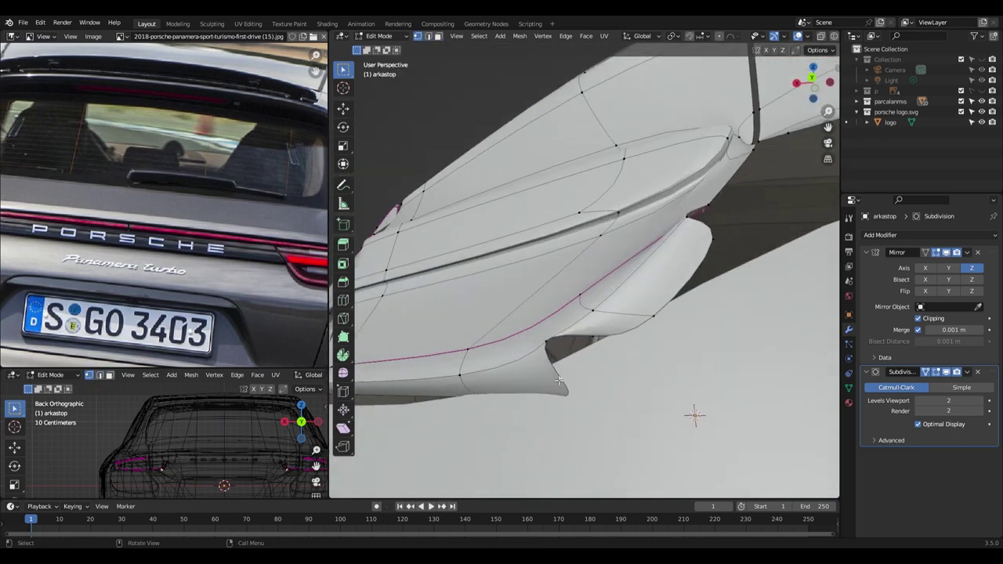
click(573, 340)
Nudge the corner vertices and lift the lip edge slightly along Z.
middle_drag(572, 339, 526, 378)
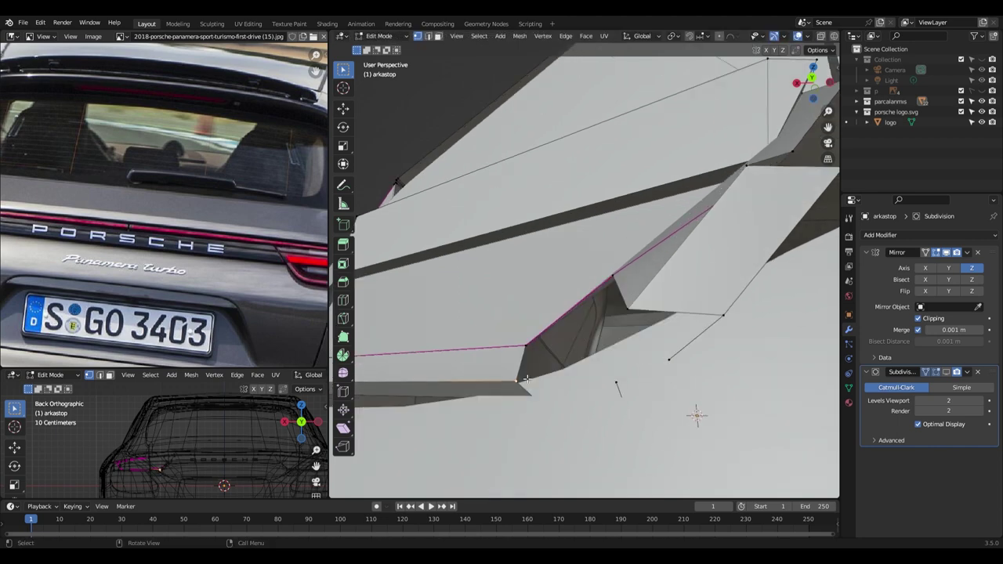
middle_drag(643, 401, 629, 388)
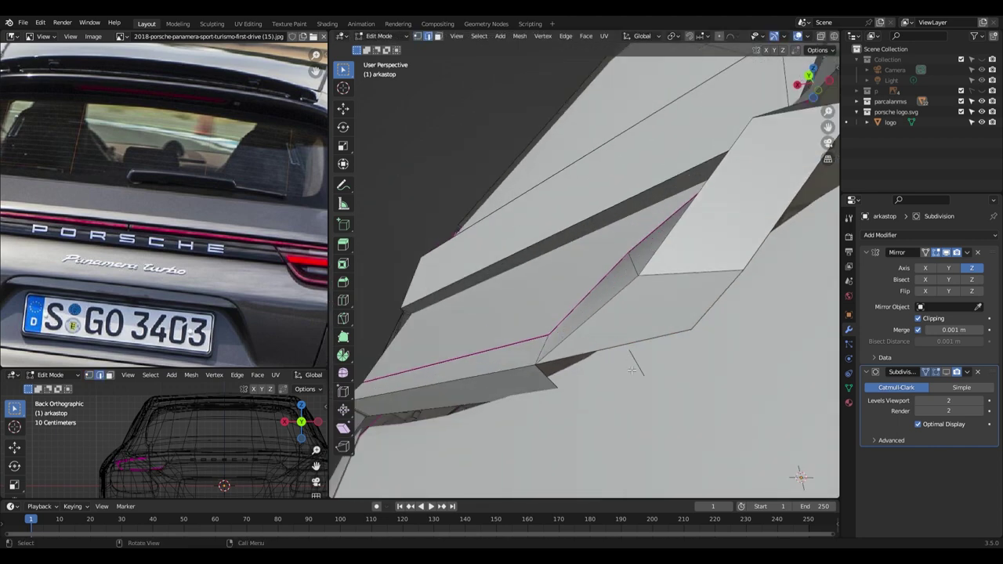
key(g)
click(582, 369)
mouse_move(581, 369)
middle_down()
mouse_move(638, 424)
mouse_move(501, 460)
mouse_move(628, 392)
middle_up()
key(g)
key(z)
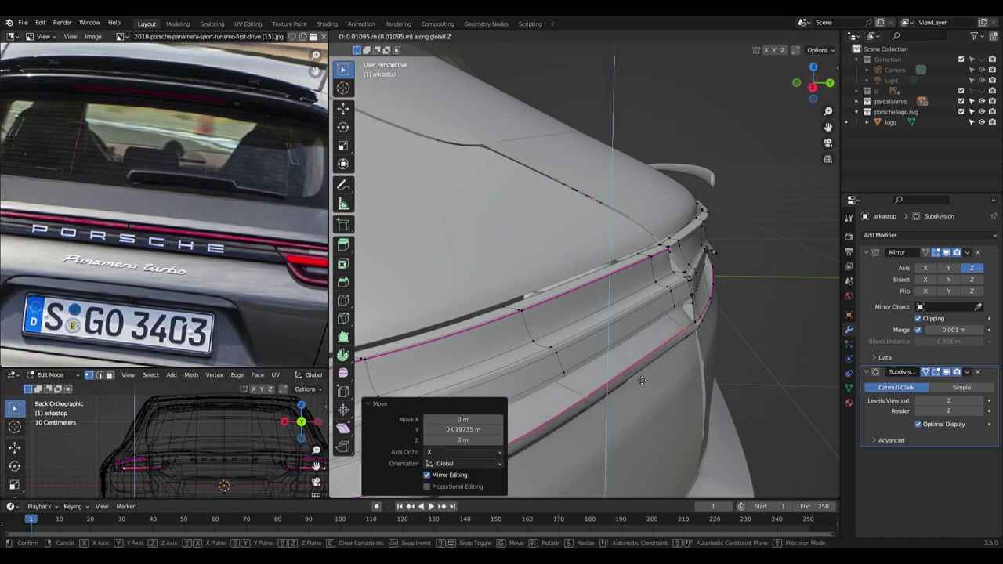
click(642, 380)
Orbit around the panel gap and trunk-lip edge loops to inspect the rear.
scroll(641, 380, up, 4)
mouse_move(627, 360)
shift+middle_down()
mouse_move(601, 339)
mouse_move(781, 325)
shift+middle_up()
scroll(601, 339, down, 3)
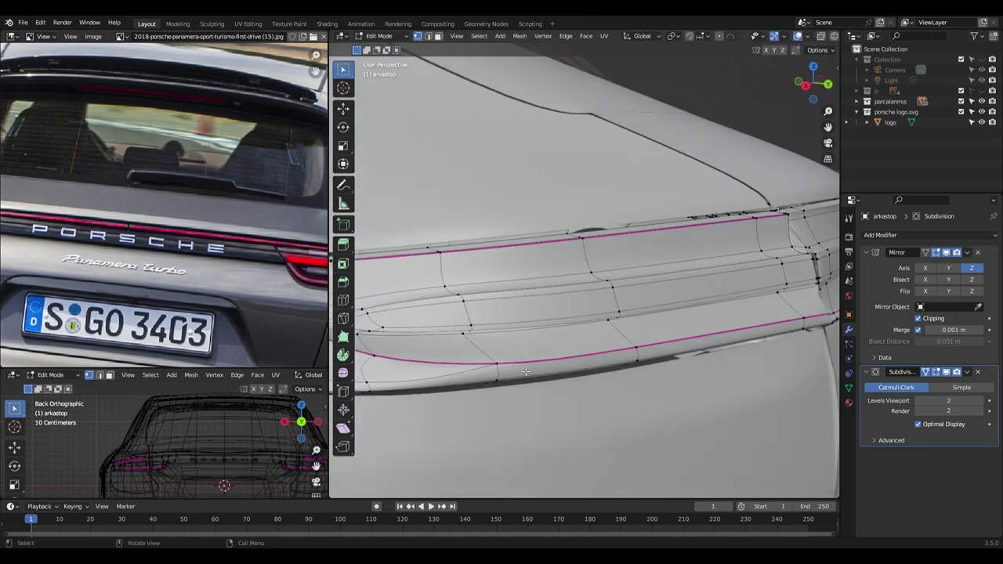
scroll(525, 372, down, 3)
scroll(525, 371, up, 4)
mouse_move(541, 376)
middle_down()
mouse_move(559, 388)
mouse_move(576, 351)
middle_up()
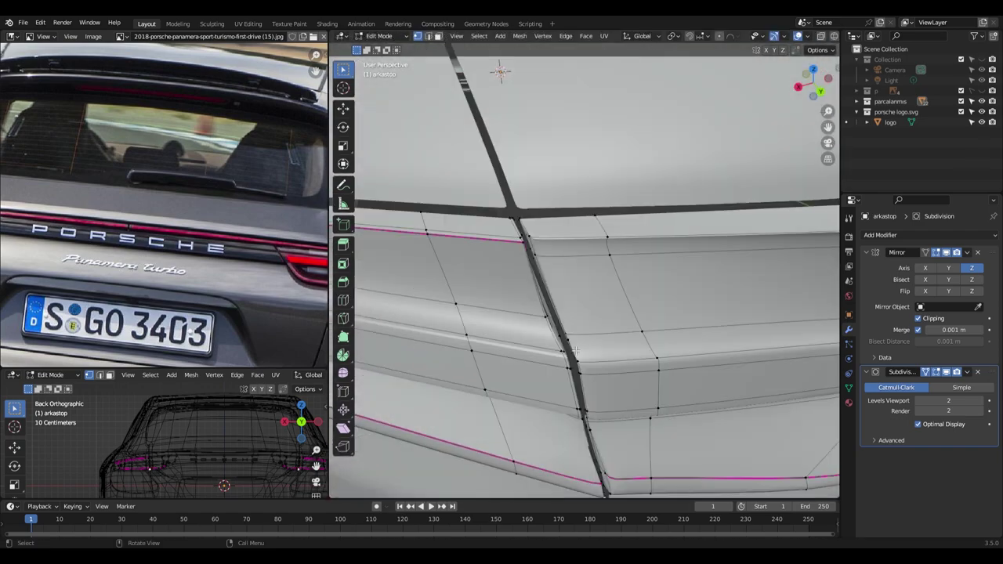
middle_drag(523, 385, 652, 371)
scroll(651, 371, down, 3)
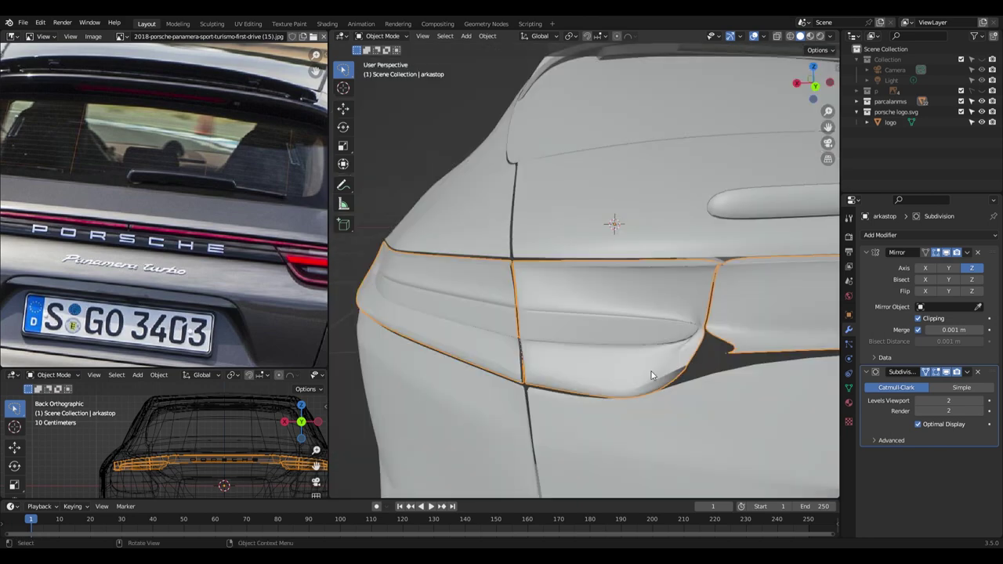
Loop-cut the rear lip vertically and extrude a new section in Back view.
scroll(651, 372, up, 3)
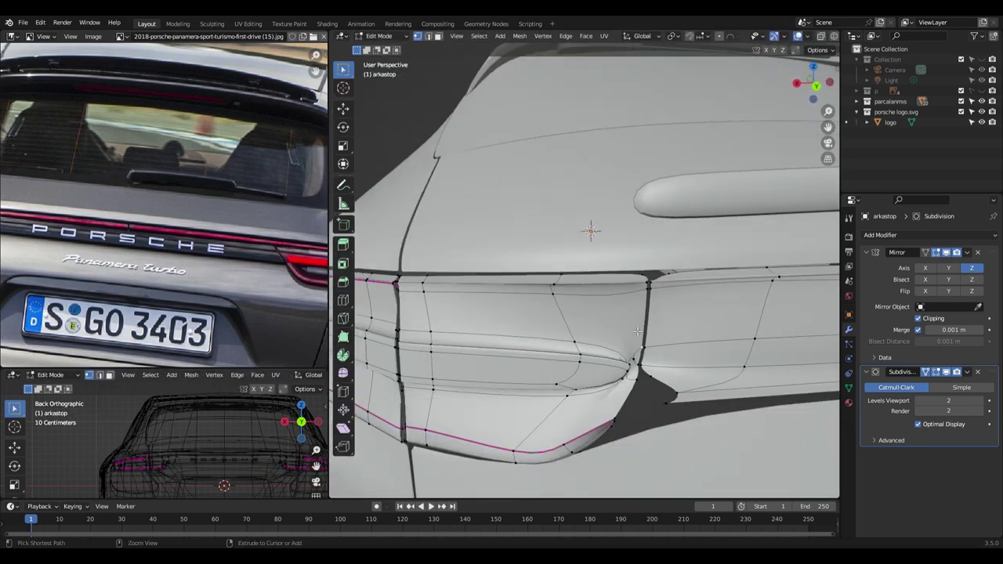
key(ctrl+r)
click(646, 370)
middle_drag(646, 370, 608, 355)
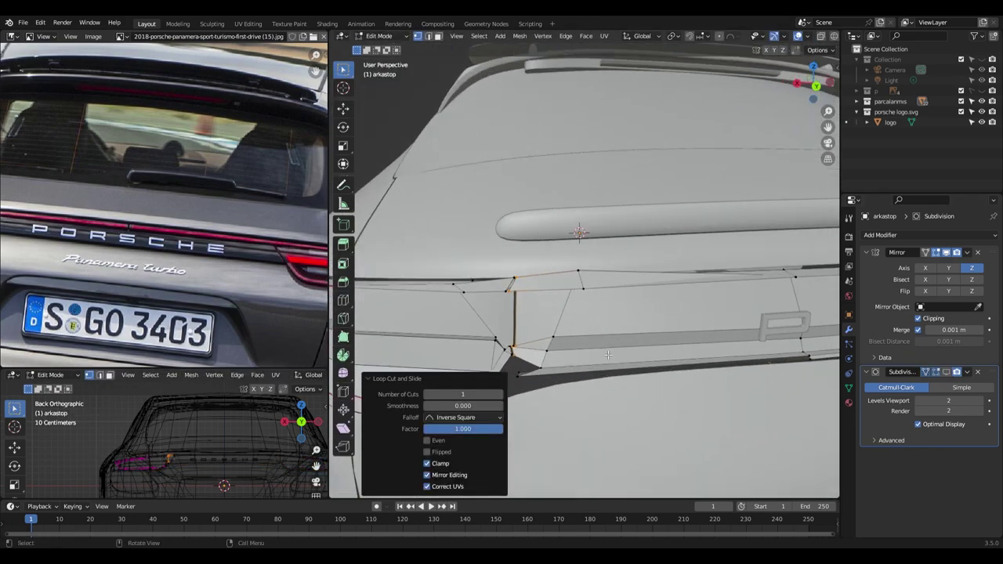
middle_drag(539, 365, 594, 423)
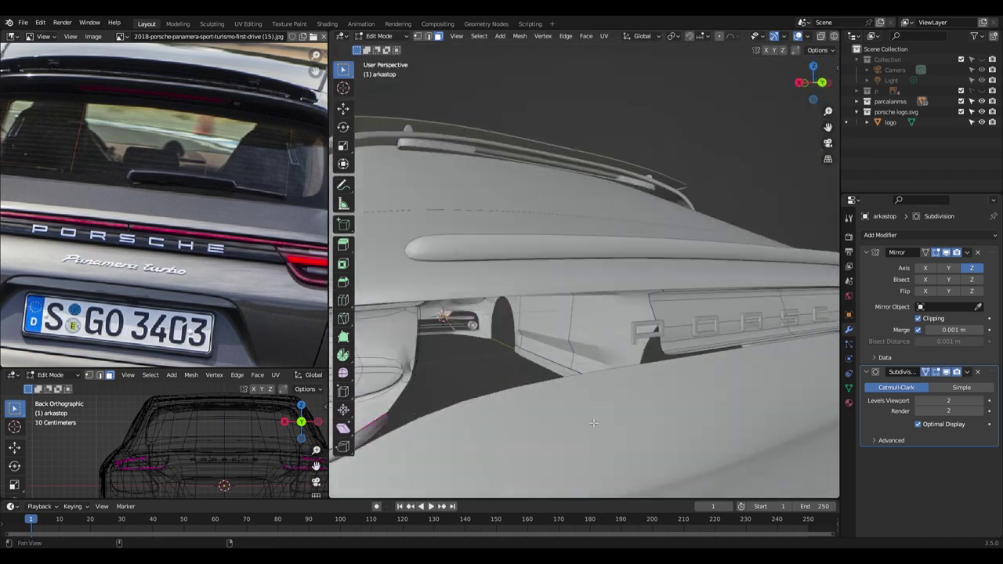
key(ctrl+KP_1)
key(e)
click(709, 388)
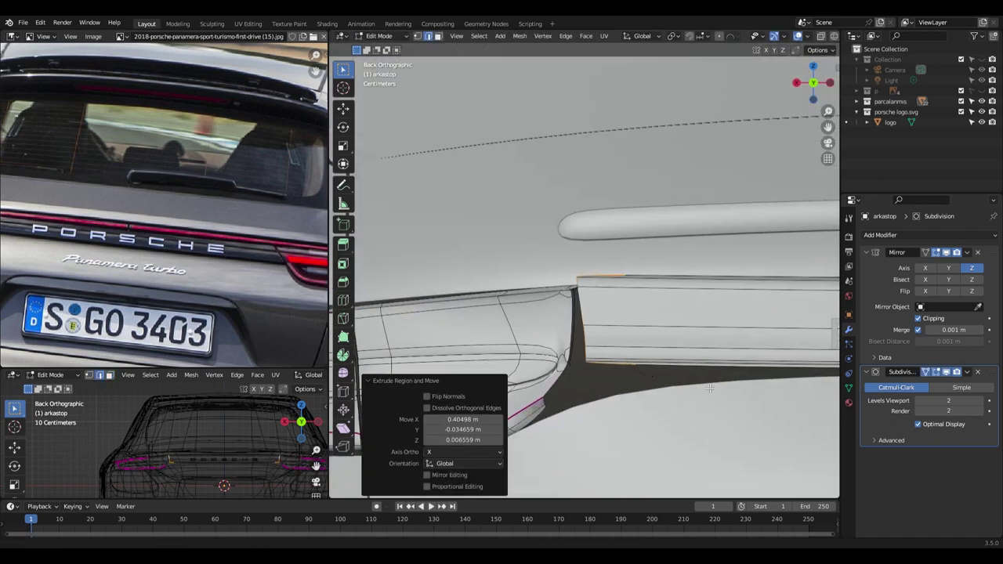
Rotate, scale and reposition the extruded lip section to fill the gap.
middle_drag(651, 353, 607, 365)
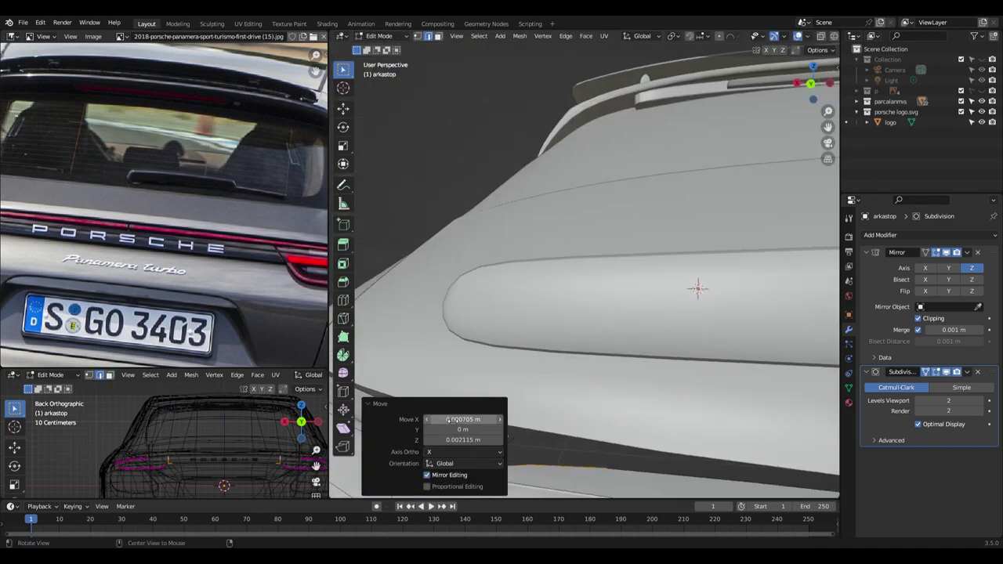
mouse_move(689, 358)
middle_down()
mouse_move(634, 336)
mouse_move(567, 341)
mouse_move(548, 353)
middle_up()
key(r)
click(607, 346)
key(s)
click(564, 348)
key(r)
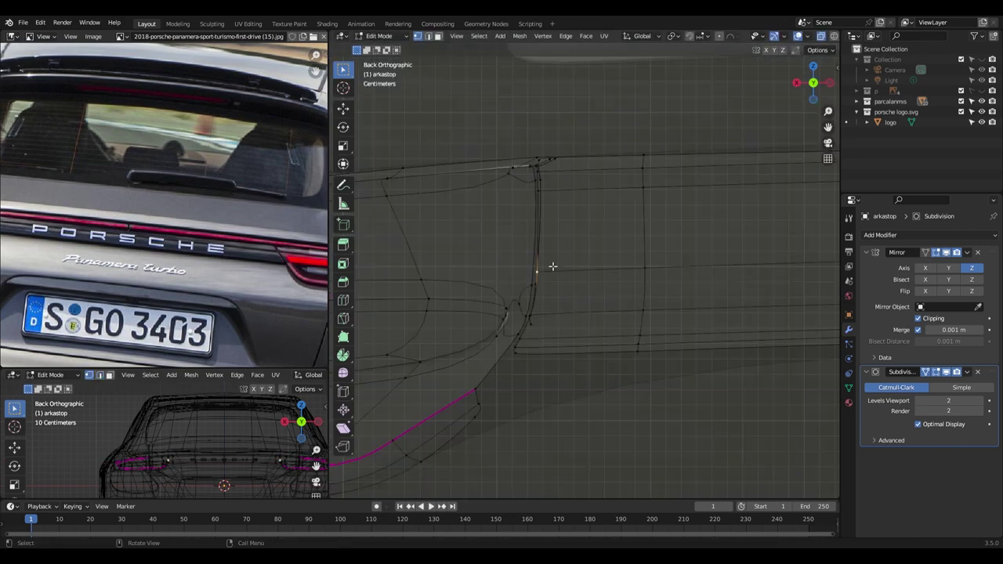
mouse_move(539, 299)
middle_down()
mouse_move(641, 359)
mouse_move(641, 423)
middle_up()
key(g)
click(653, 373)
click(661, 361)
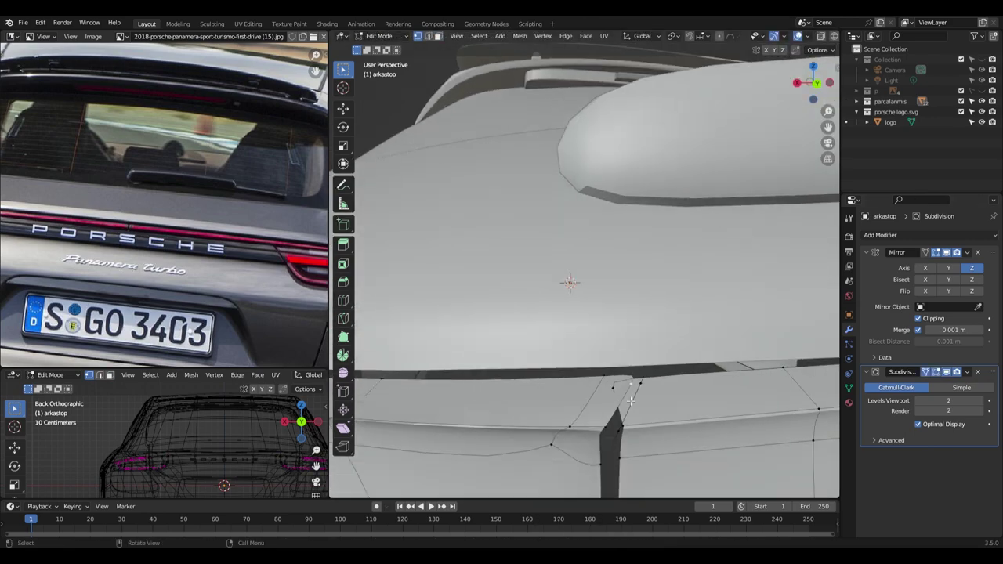
Move the strip of lip faces along Y.
click(640, 424)
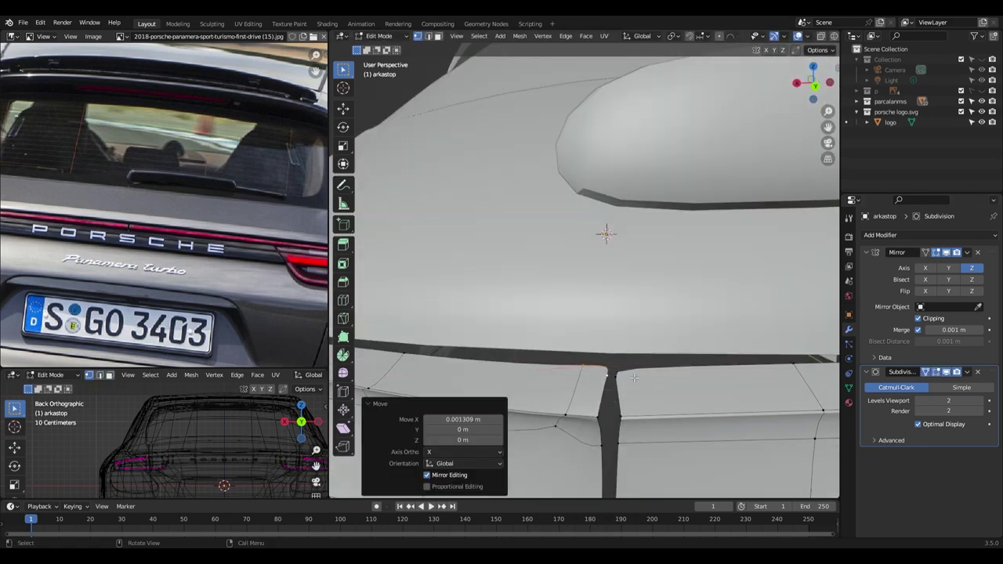
mouse_move(645, 436)
middle_down()
mouse_move(608, 398)
mouse_move(439, 308)
middle_up()
key(g)
key(y)
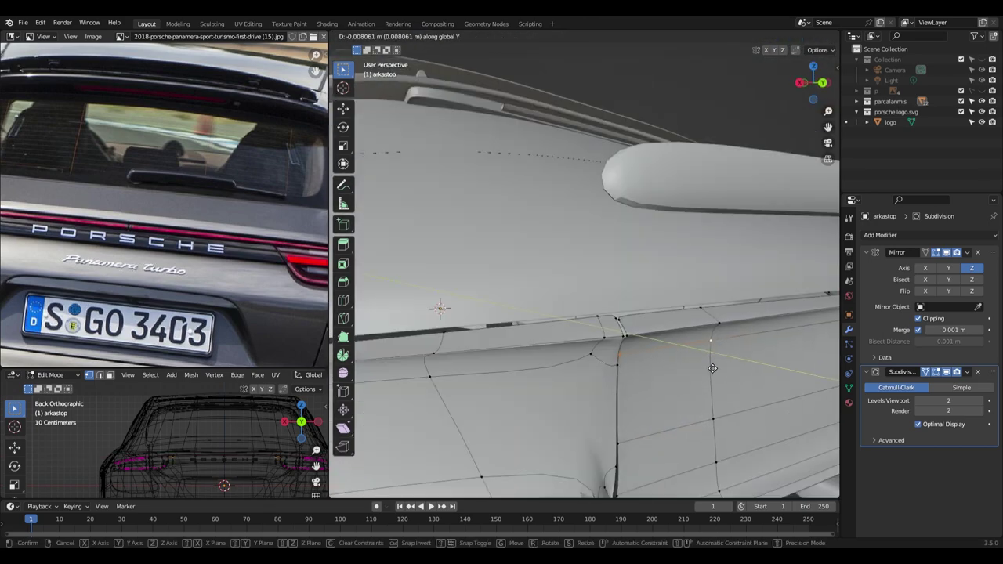
click(712, 369)
middle_drag(713, 369, 566, 246)
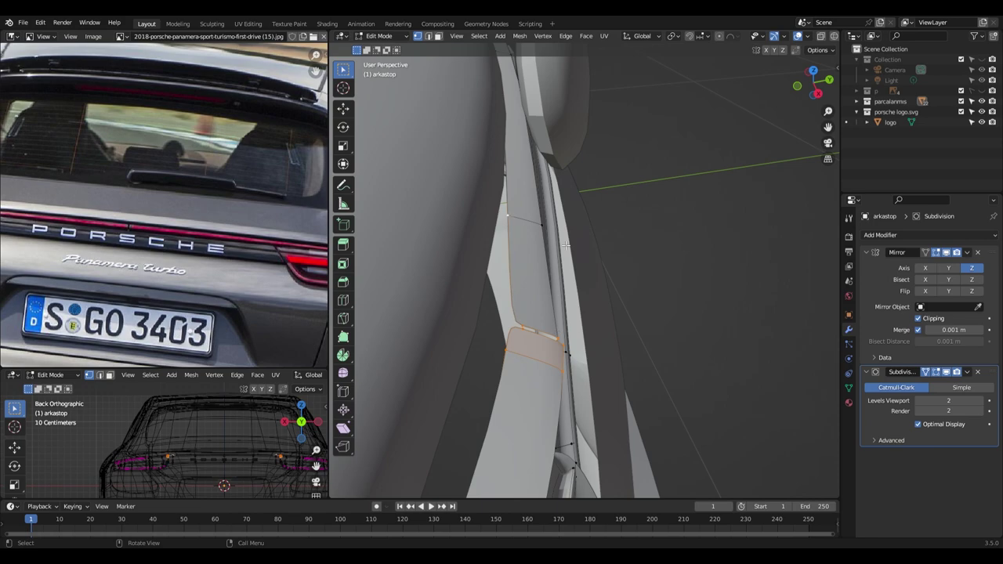
click(522, 255)
mouse_move(522, 255)
middle_down()
mouse_move(517, 277)
mouse_move(576, 268)
mouse_move(580, 290)
mouse_move(584, 233)
middle_up()
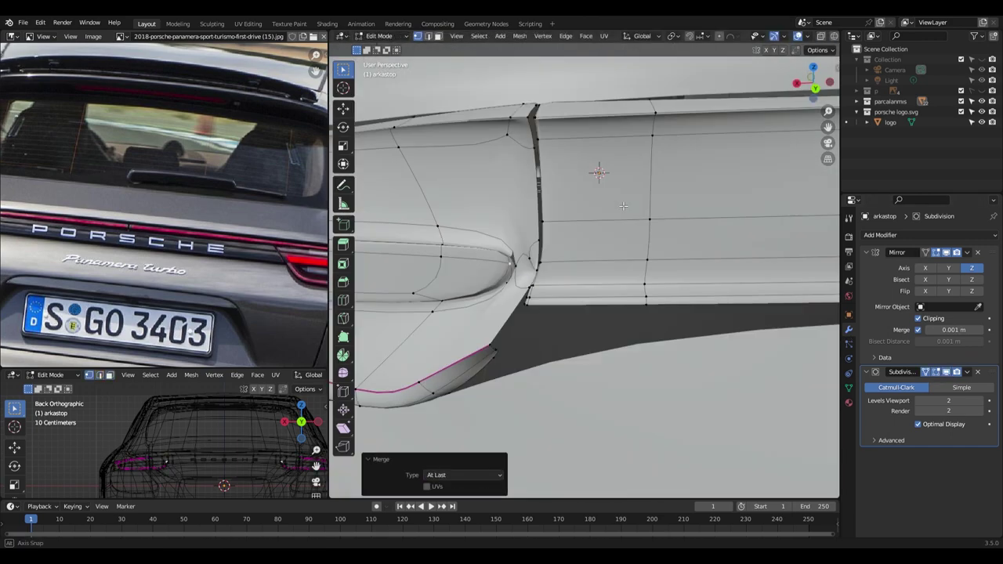
Merge the lip corner vertices At Last to close the gap.
key(m)
click(621, 325)
mouse_move(620, 324)
middle_down()
mouse_move(602, 358)
mouse_move(582, 297)
mouse_move(577, 354)
middle_up()
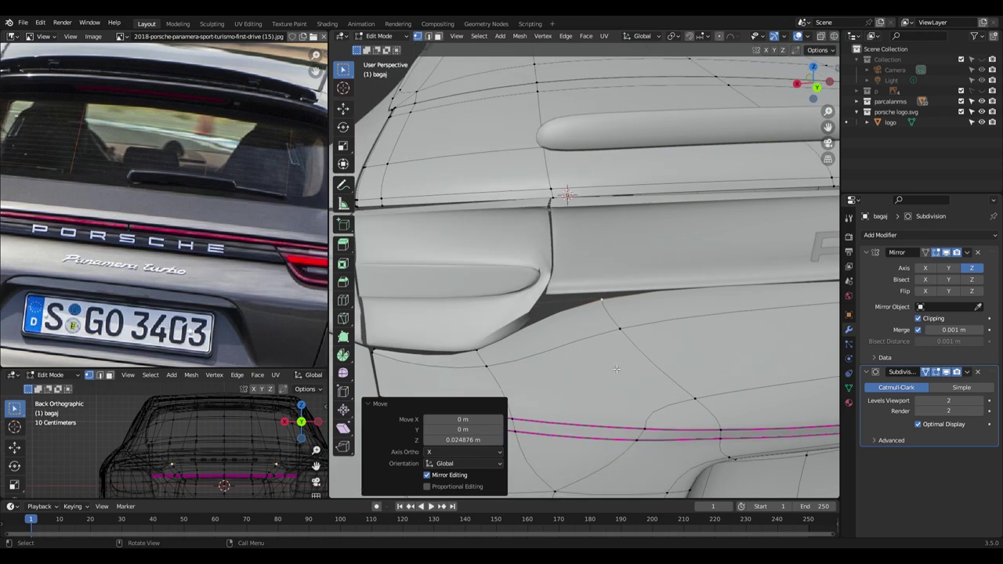
Move the trunk lid's lower-edge vertices along Z and Y.
key(g)
click(593, 284)
mouse_move(594, 285)
middle_down()
mouse_move(635, 352)
mouse_move(599, 256)
middle_up()
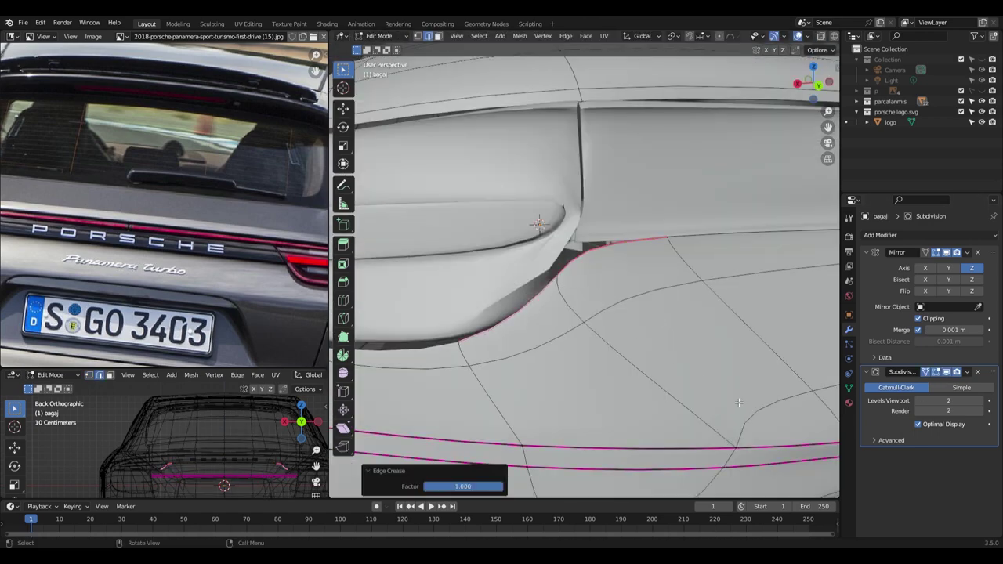
key(g)
key(z)
click(620, 223)
mouse_move(621, 223)
middle_down()
mouse_move(633, 310)
mouse_move(487, 240)
middle_up()
key(g)
key(y)
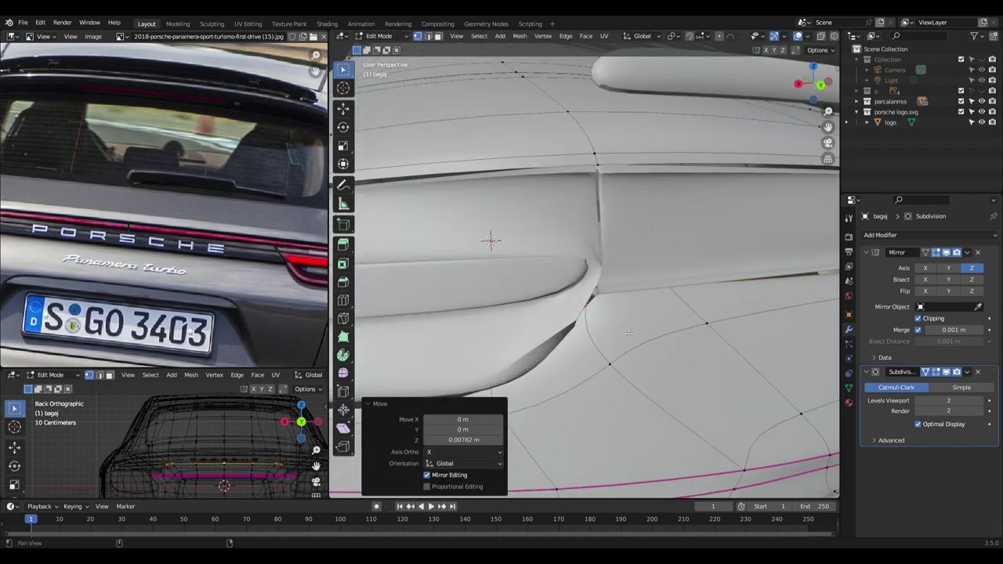
Lower the trunk lid vertices 0.00782 m along Z and slide one along its edge.
key(alt+q)
scroll(633, 226, up, 3)
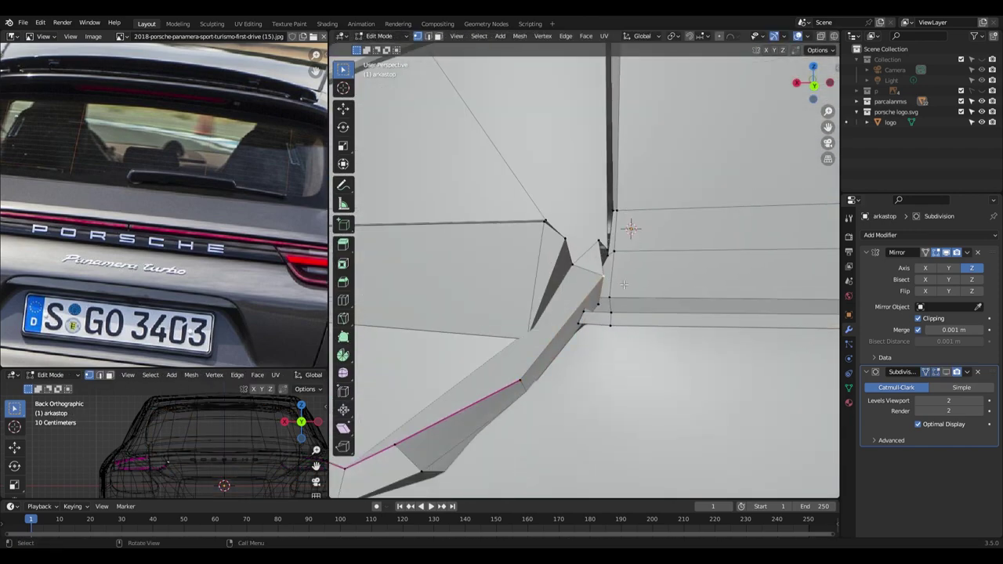
scroll(604, 277, down, 3)
scroll(627, 298, up, 3)
alt+middle_drag(626, 297, 733, 353)
key(alt+q)
key(g)
key(z)
click(672, 307)
key(g)
key(g)
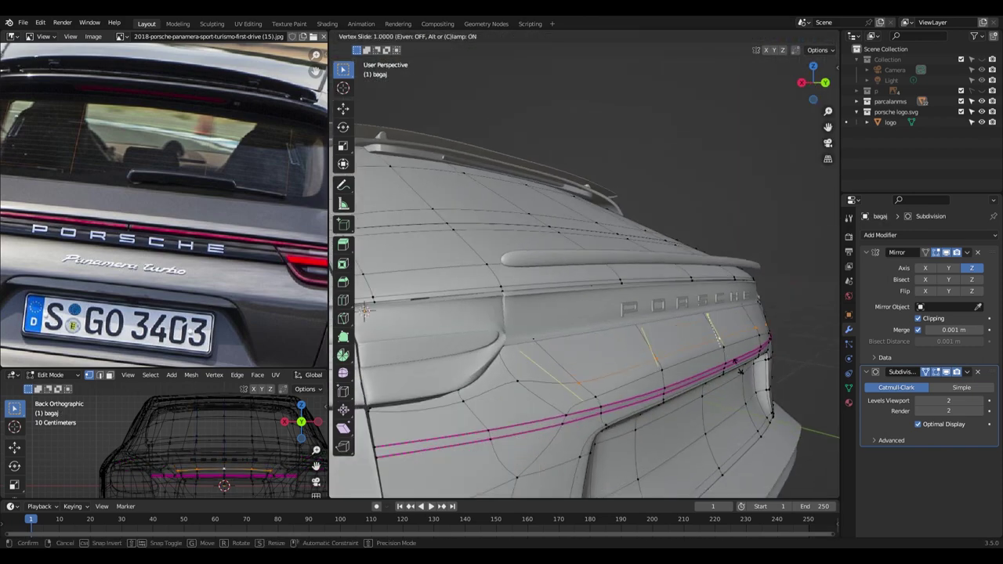
click(737, 351)
Switch editing to the rear panel and inspect the door-side edge trim.
key(alt+q)
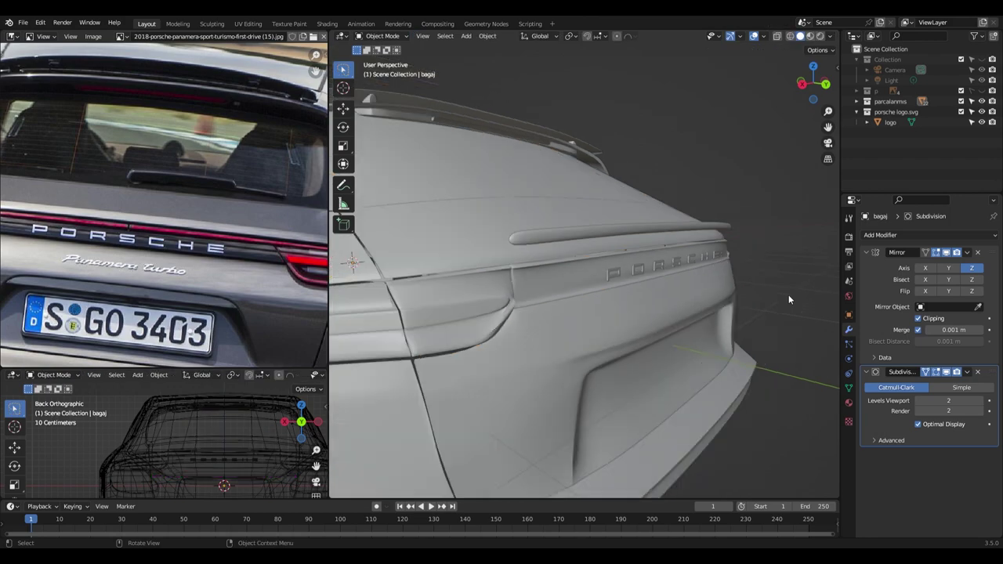
scroll(648, 366, up, 3)
middle_drag(649, 365, 610, 321)
middle_drag(688, 321, 562, 405)
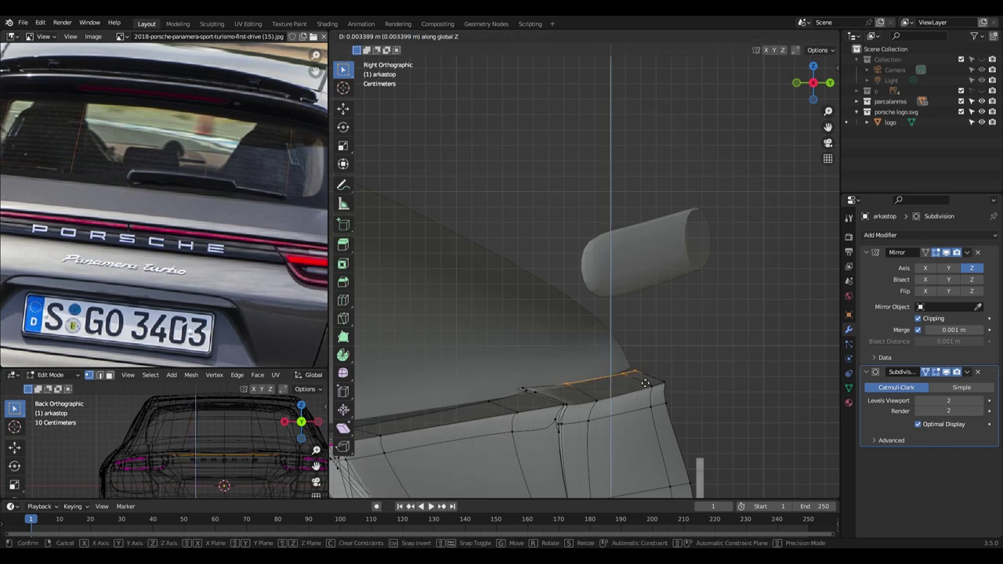
From the back view, box-select the rear panel lip's corner faces and move them.
key(Escape)
mouse_move(629, 373)
middle_down()
mouse_move(595, 404)
mouse_move(561, 378)
middle_up()
key(Tab)
key(Tab)
key(ctrl+KP_1)
drag(531, 337, 621, 411)
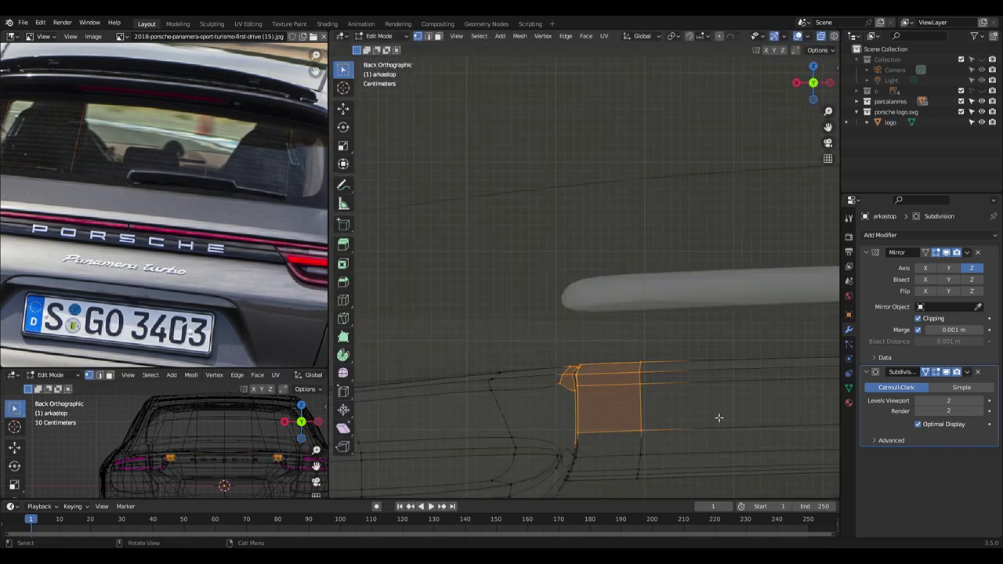
click(662, 451)
middle_drag(662, 452, 627, 402)
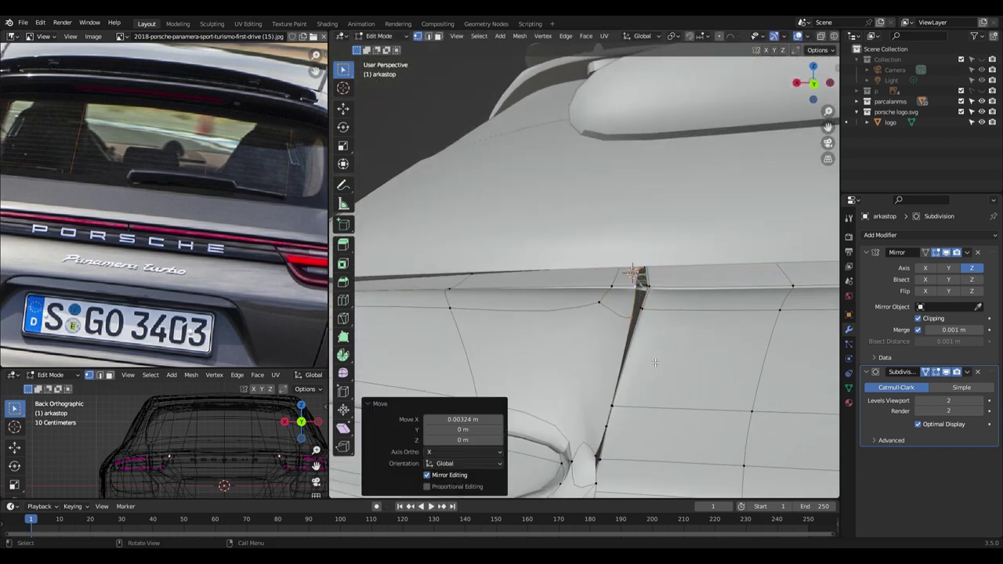
key(Escape)
middle_drag(641, 362, 655, 358)
Pull the seam vertices into the panel gap to close it, showing the mesh unsmoothed.
key(g)
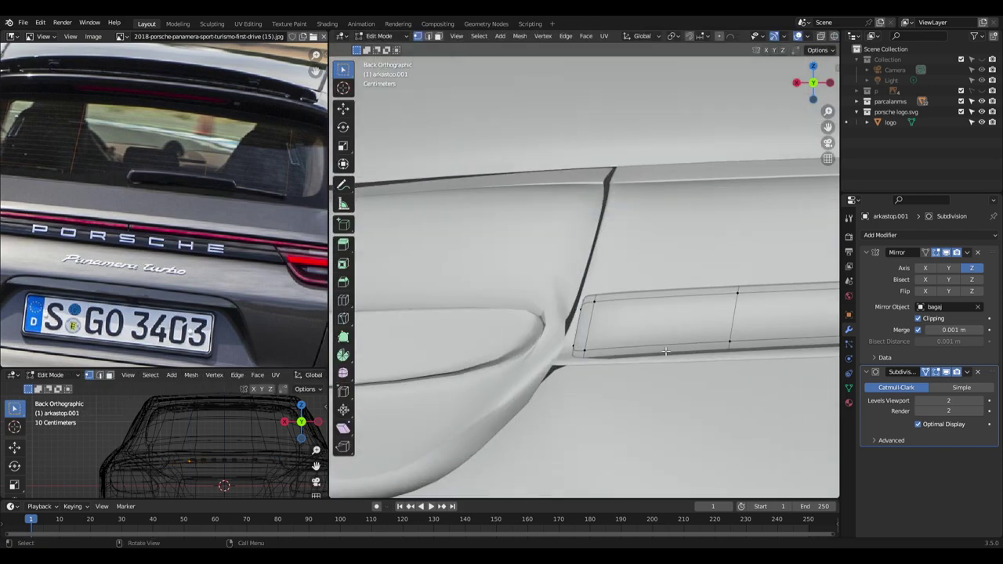
key(g)
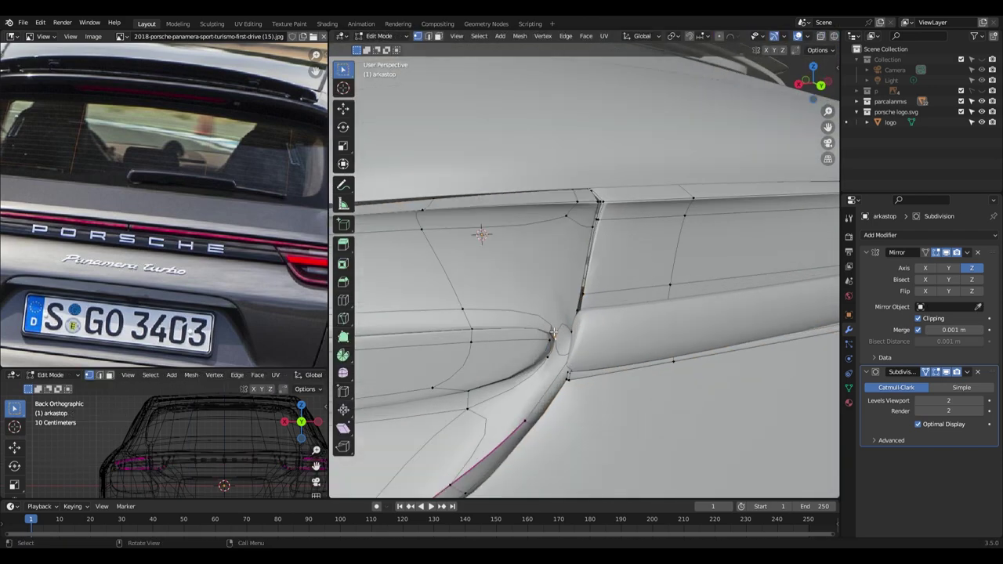
click(946, 371)
middle_drag(708, 184, 604, 180)
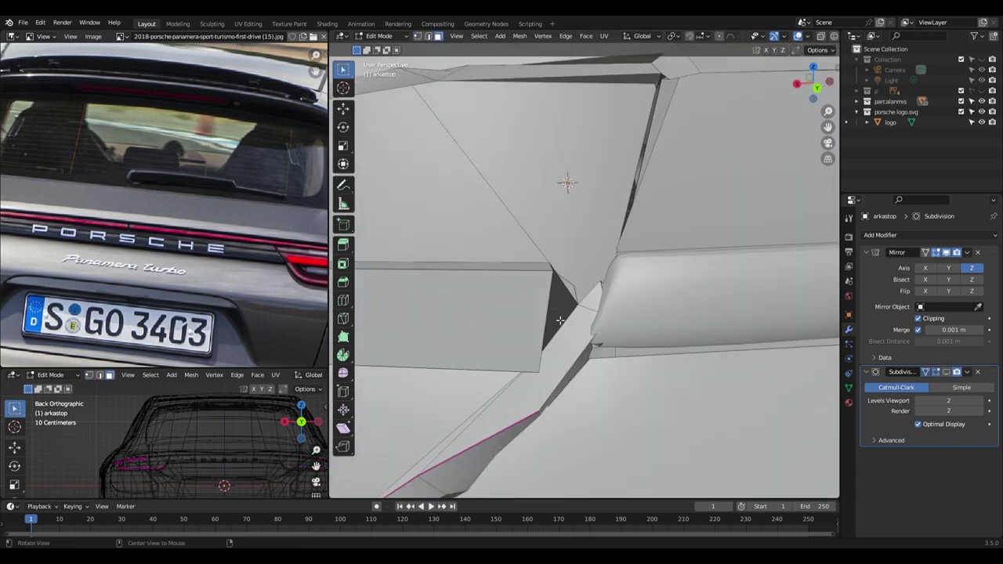
mouse_move(676, 266)
middle_down()
mouse_move(591, 398)
mouse_move(547, 435)
mouse_move(620, 314)
middle_up()
right_click(546, 435)
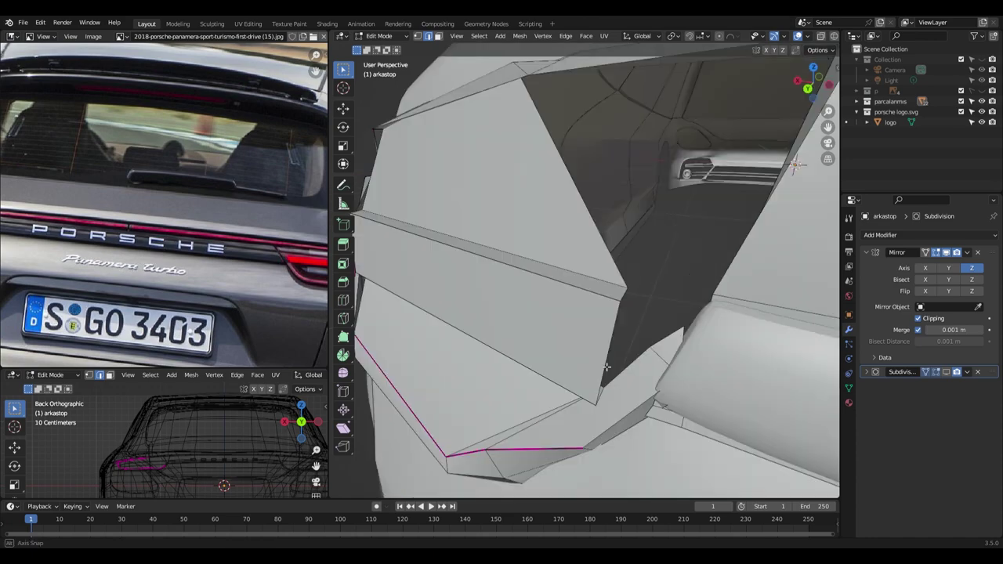
drag(620, 314, 623, 311)
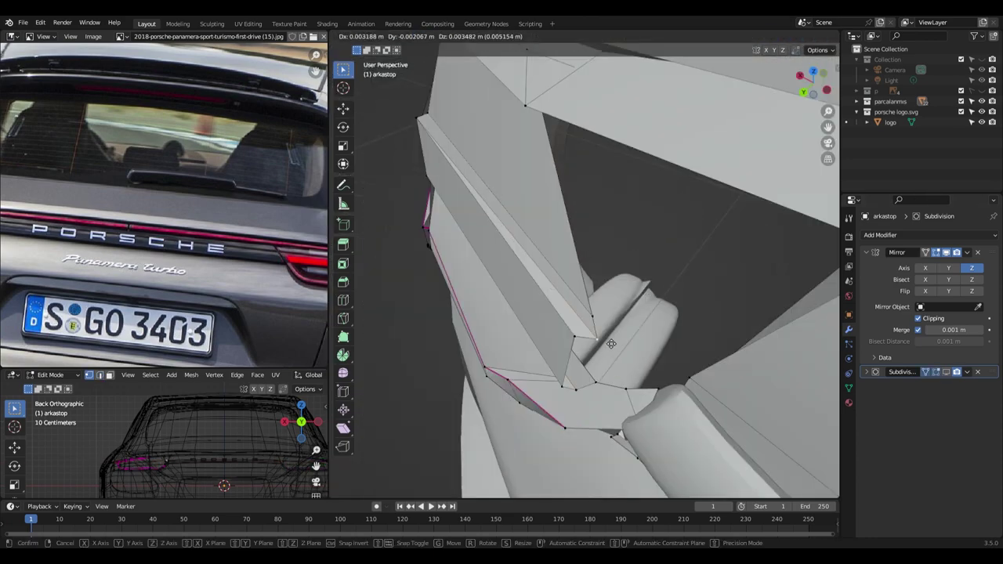
mouse_move(623, 311)
middle_down()
mouse_move(657, 368)
mouse_move(689, 241)
mouse_move(538, 230)
mouse_move(587, 134)
mouse_move(734, 234)
middle_up()
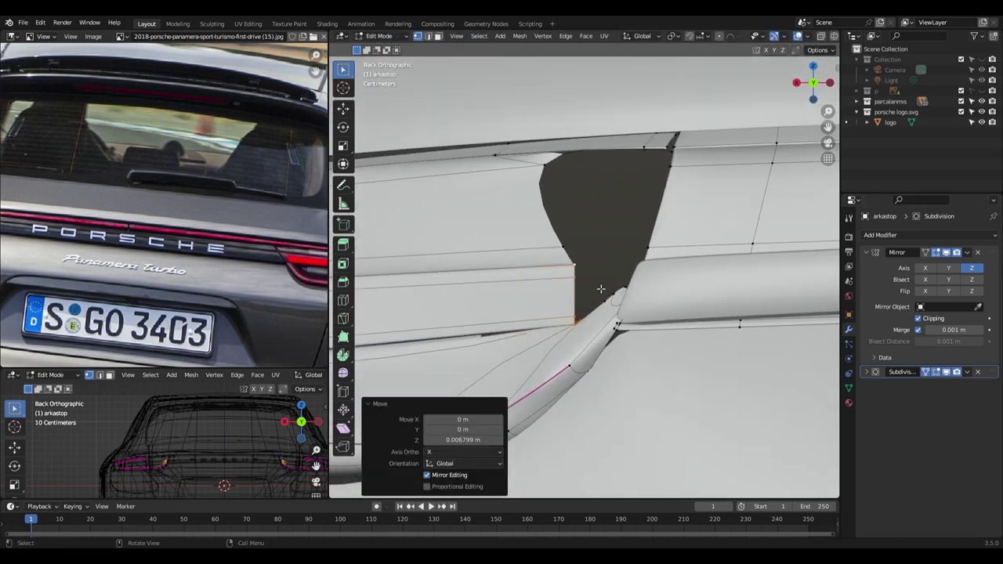
middle_drag(601, 290, 627, 297)
drag(627, 298, 642, 284)
mouse_move(642, 285)
middle_down()
mouse_move(600, 98)
mouse_move(590, 323)
middle_up()
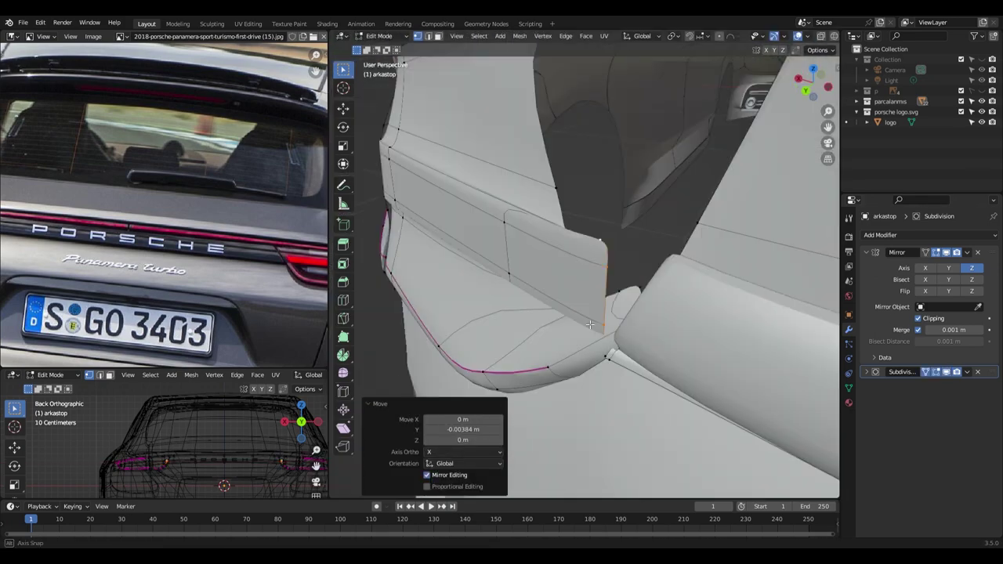
click(673, 290)
middle_drag(673, 289, 646, 267)
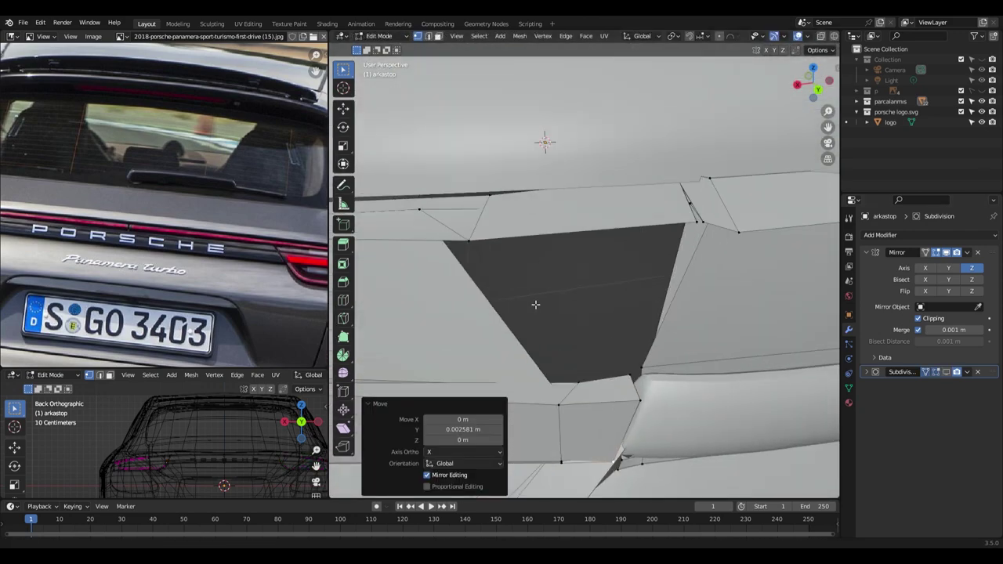
Raise a seam vertex along Z and reposition the neighbouring seam vertices.
middle_drag(535, 304, 564, 306)
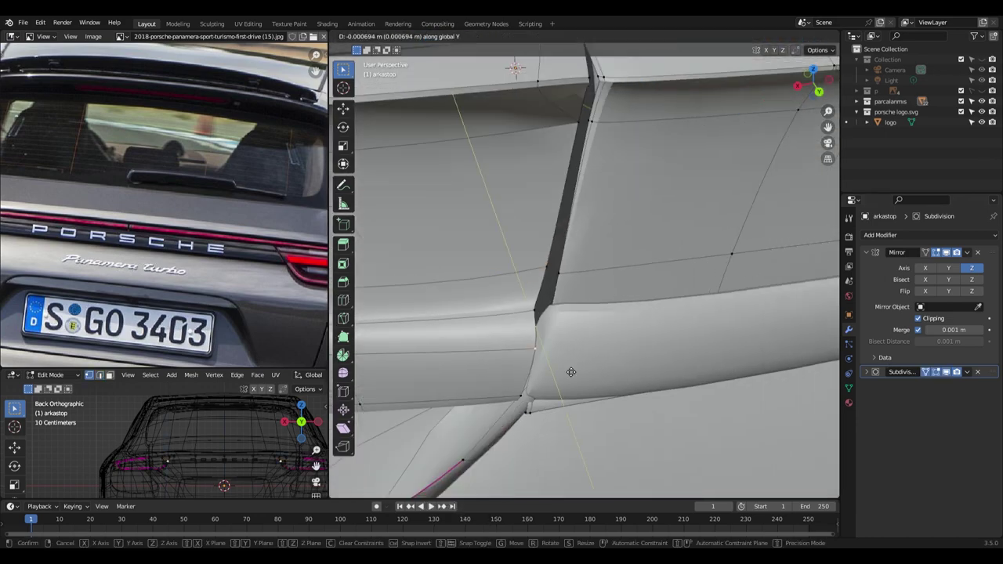
mouse_move(576, 367)
middle_down()
mouse_move(619, 304)
mouse_move(508, 218)
mouse_move(511, 227)
middle_up()
key(g)
key(z)
click(619, 298)
click(464, 235)
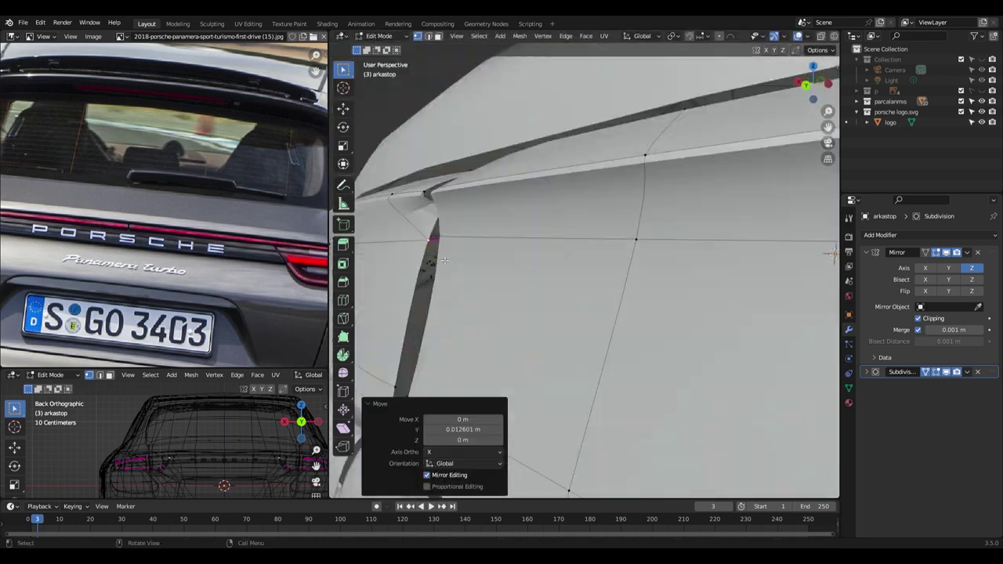
middle_drag(511, 227, 511, 348)
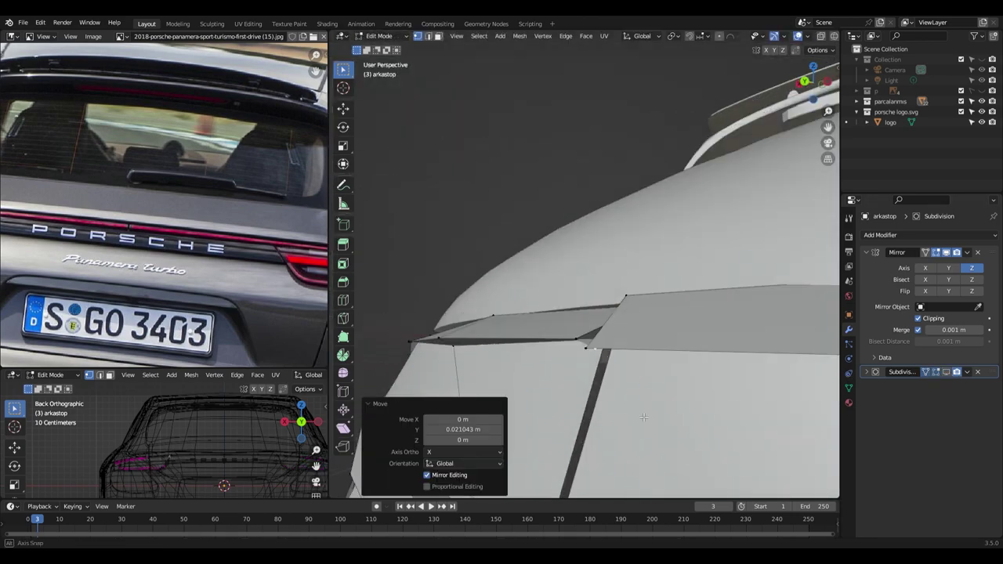
middle_drag(627, 353, 594, 321)
key(g)
click(604, 341)
mouse_move(790, 261)
middle_down()
mouse_move(641, 329)
mouse_move(544, 156)
mouse_move(739, 240)
mouse_move(613, 402)
mouse_move(604, 358)
mouse_move(557, 335)
mouse_move(553, 311)
middle_up()
scroll(738, 240, down, 3)
Shift the arkastop seam vertices -0.008805 m along Y and slide a vertex along its edge.
key(Tab)
key(Tab)
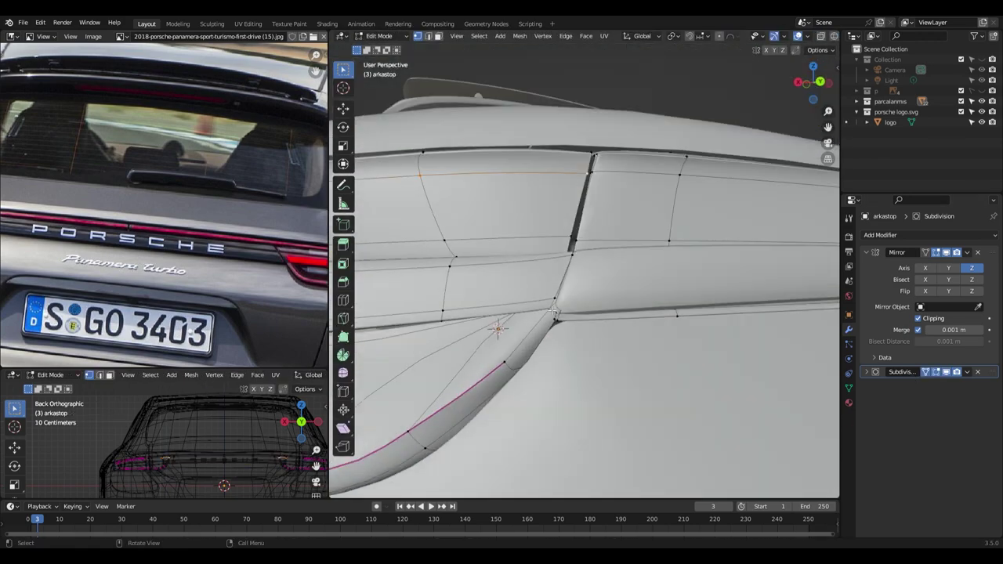
key(y)
click(665, 358)
mouse_move(665, 358)
middle_down()
mouse_move(778, 401)
mouse_move(703, 285)
mouse_move(562, 267)
mouse_move(613, 283)
mouse_move(598, 360)
mouse_move(538, 412)
mouse_move(558, 345)
mouse_move(550, 436)
mouse_move(521, 341)
mouse_move(538, 86)
mouse_move(611, 343)
middle_up()
key(g)
click(562, 267)
click(635, 280)
click(617, 339)
Enable X-ray and loop cut the arkastop.001 strip, sliding the new loop to -0.545.
key(alt+z)
key(alt+z)
click(551, 435)
key(ctrl+r)
click(521, 340)
click(657, 351)
click(521, 336)
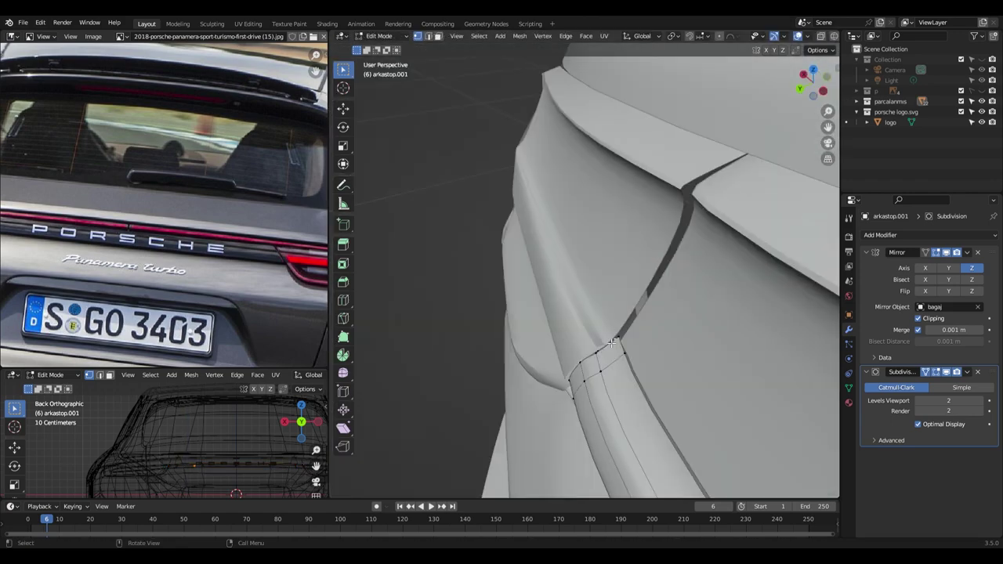
In Object Mode, join the imported porsche logo turbo.svg curves into one object.
mouse_move(687, 357)
middle_down()
mouse_move(586, 345)
mouse_move(627, 360)
middle_up()
key(Tab)
scroll(650, 408, down, 5)
click(650, 407)
mouse_move(650, 408)
middle_down()
mouse_move(594, 410)
mouse_move(606, 329)
middle_up()
scroll(605, 335, down, 5)
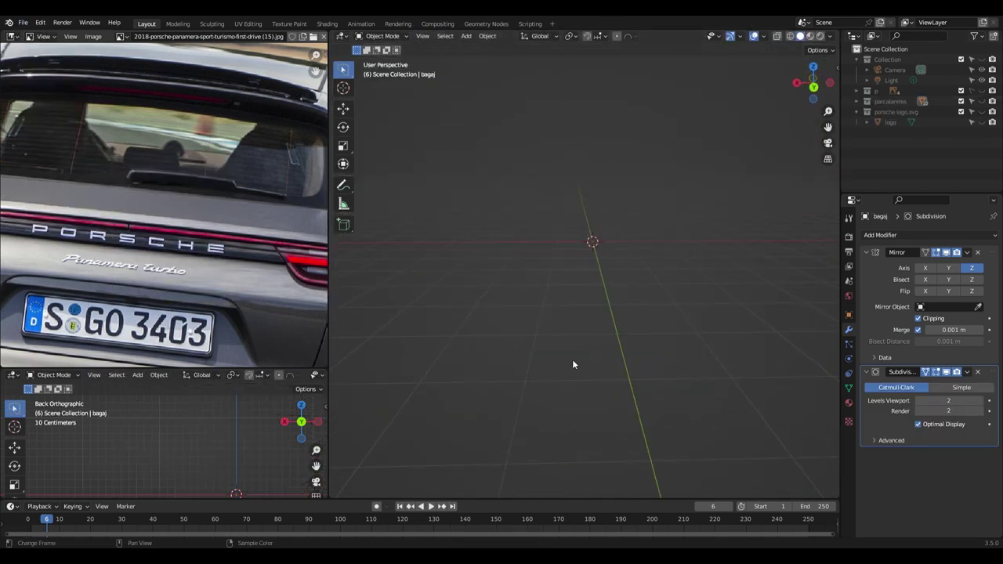
right_click(567, 329)
click(633, 287)
Set the logo's origin to its geometry.
click(488, 36)
click(502, 139)
click(488, 36)
middle_drag(533, 196, 550, 237)
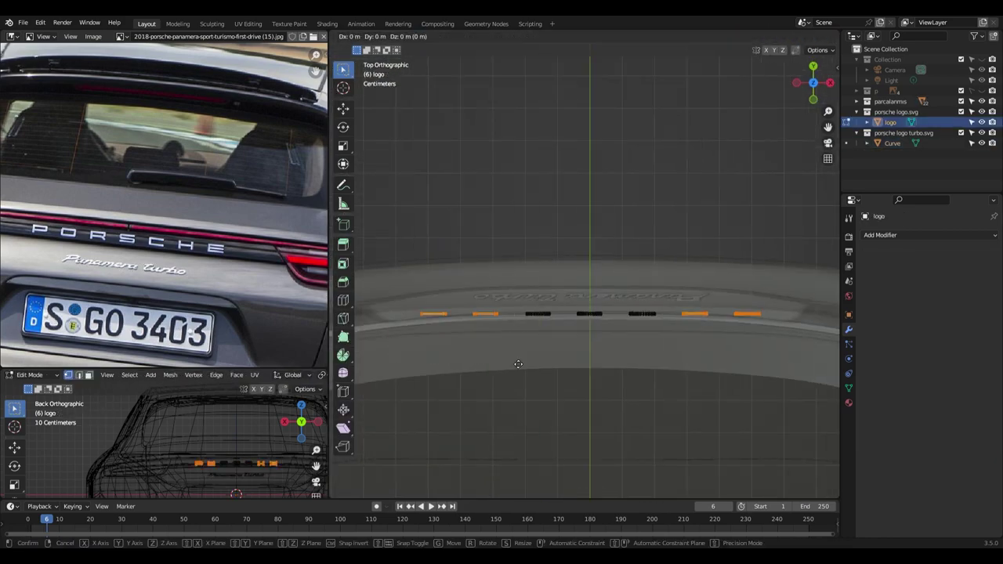
Place the turbo lettering beneath the PORSCHE badge, rotate it into position, then check from the side.
click(662, 279)
key(r)
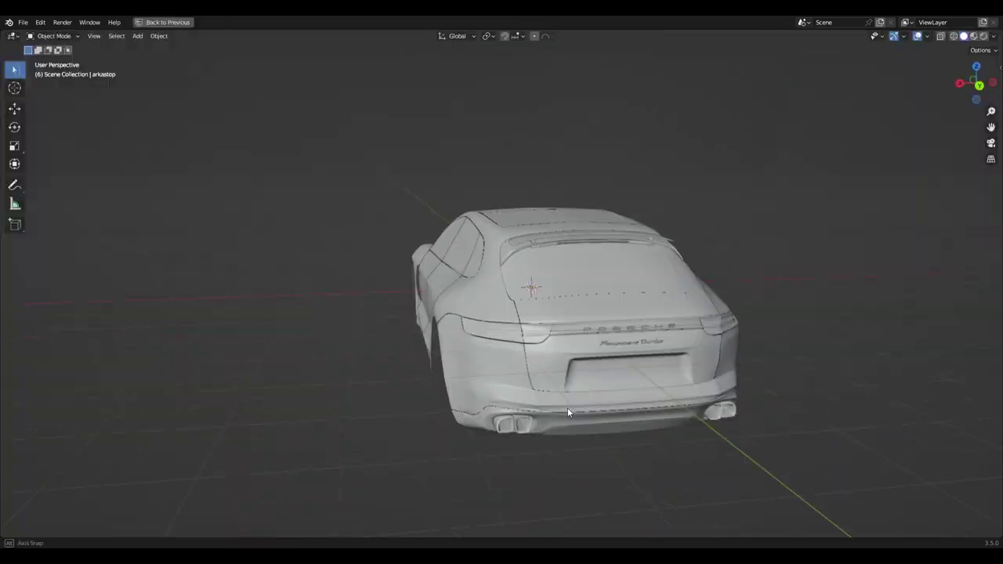
mouse_move(567, 408)
middle_down()
mouse_move(575, 353)
mouse_move(635, 406)
mouse_move(515, 368)
mouse_move(370, 358)
mouse_move(429, 342)
mouse_move(797, 352)
mouse_move(752, 380)
mouse_move(791, 363)
mouse_move(644, 328)
mouse_move(619, 306)
middle_up()
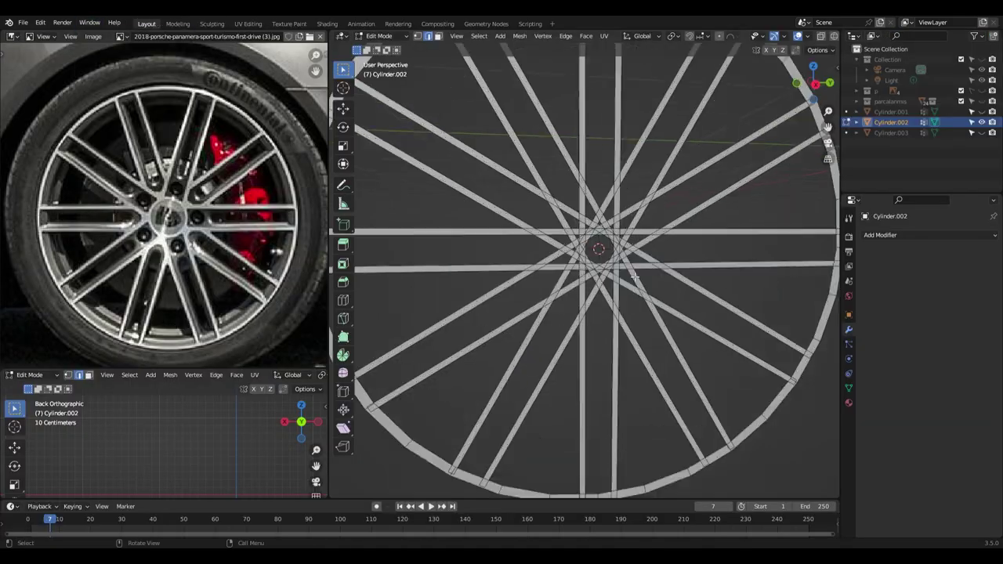
key(KP_3)
scroll(635, 276, up, 2)
scroll(595, 294, up, 2)
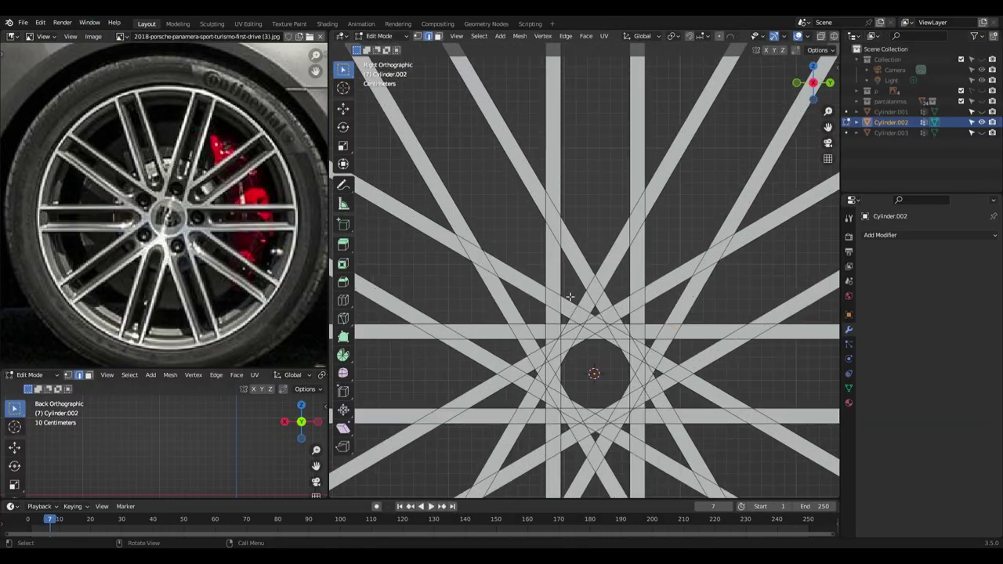
Select a diagonal spoke and separate it into its own object.
scroll(552, 310, up, 2)
shift+middle_drag(650, 302, 649, 227)
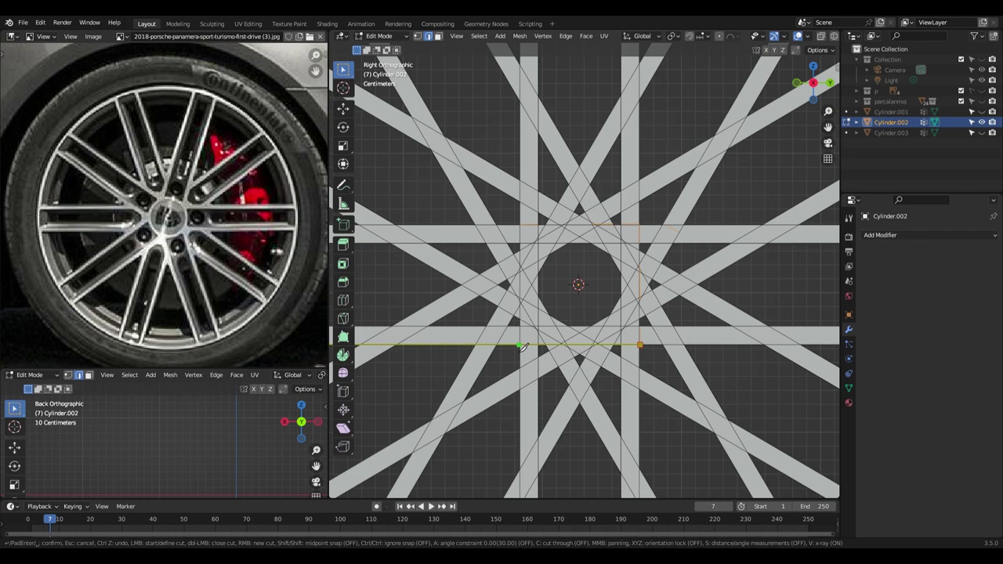
scroll(564, 279, down, 3)
scroll(511, 250, up, 3)
click(525, 257)
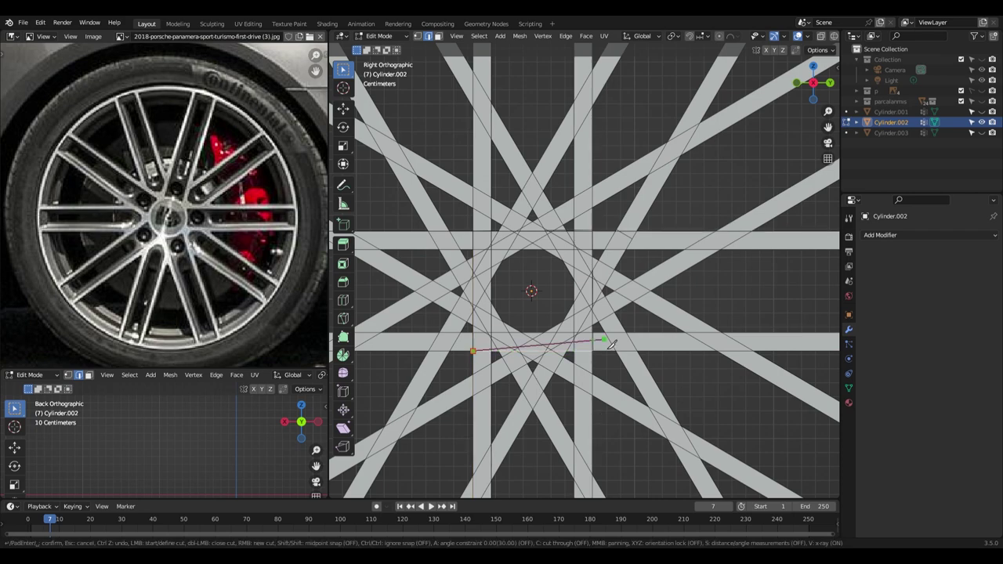
scroll(523, 227, down, 2)
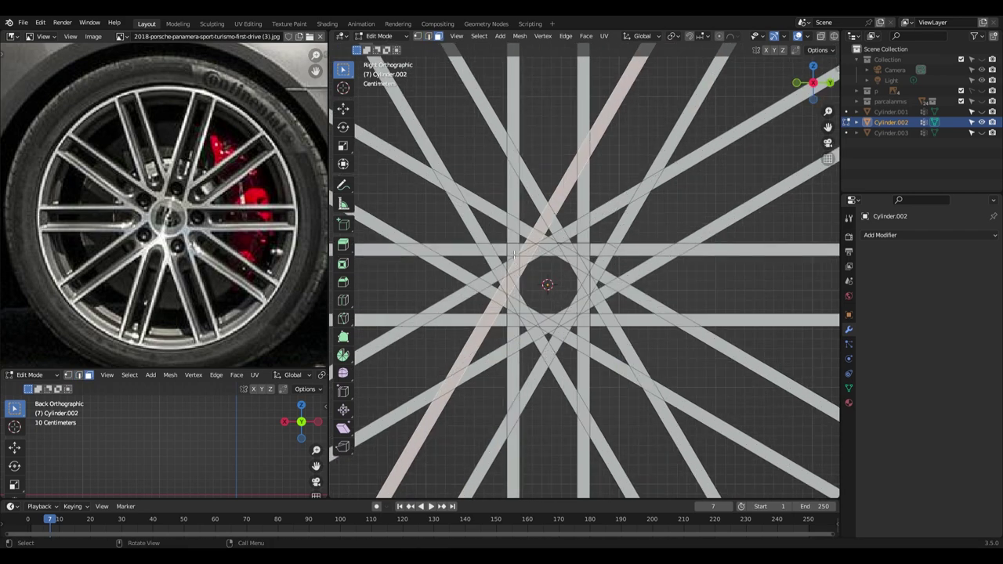
key(v)
scroll(565, 306, down, 4)
scroll(585, 280, up, 2)
scroll(584, 280, down, 2)
right_click(572, 391)
click(549, 462)
key(Tab)
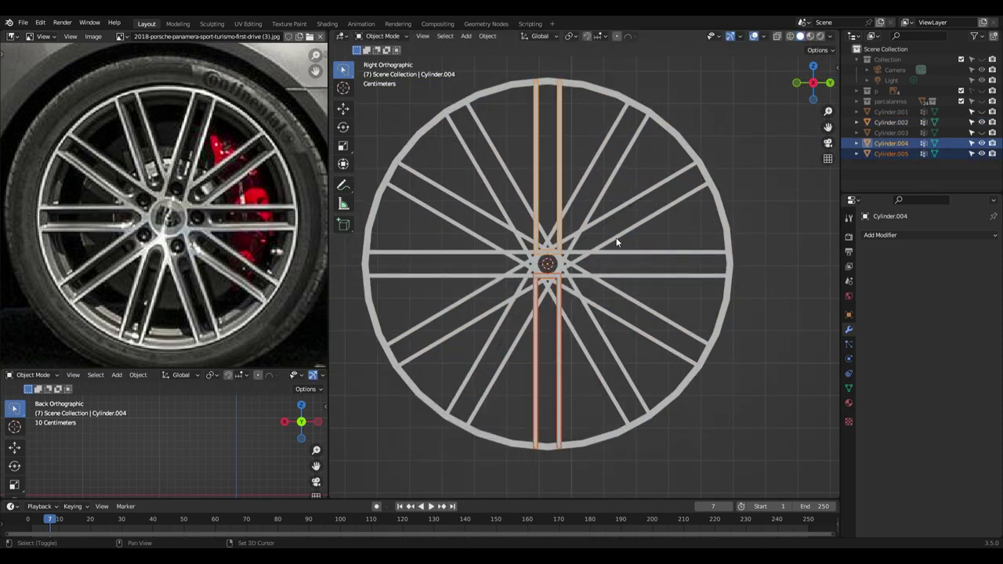
Duplicate the spoke and rotate the copies 90° around the hub.
key(shift+d)
key(Escape)
text(r90)
key(Return)
key(shift+d)
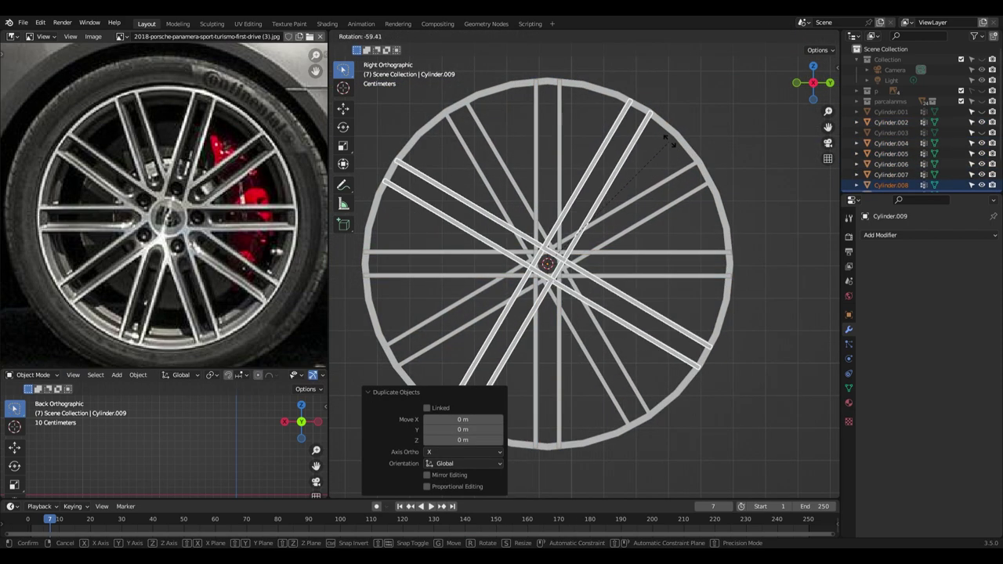
click(669, 141)
scroll(689, 173, down, 2)
Join all wheel parts into Cylinder.015 and select two spoke faces in Edit Mode.
key(Tab)
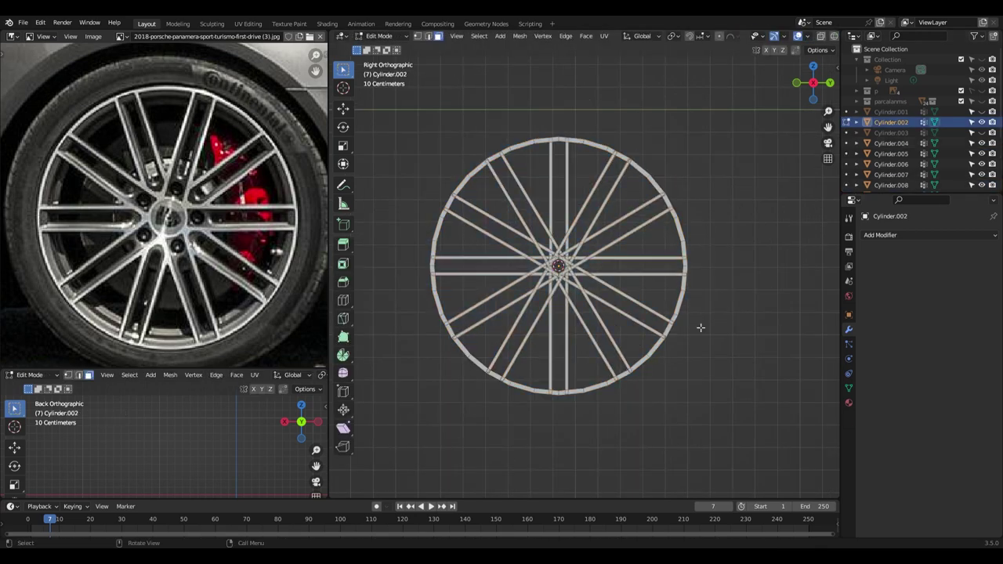
click(554, 247)
key(a)
scroll(602, 340, down, 3)
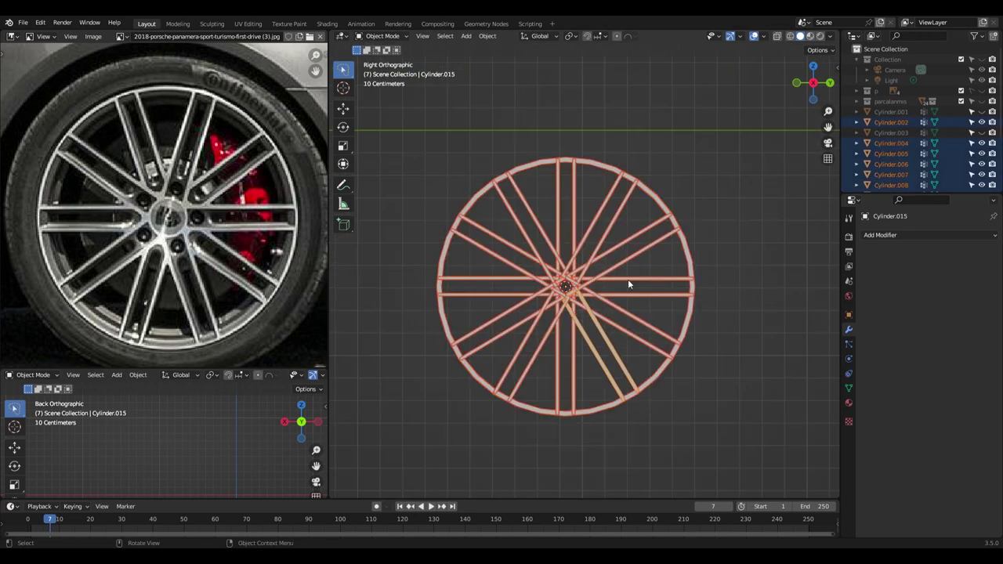
key(ctrl+j)
key(Tab)
scroll(527, 300, up, 8)
click(526, 301)
shift+click(523, 362)
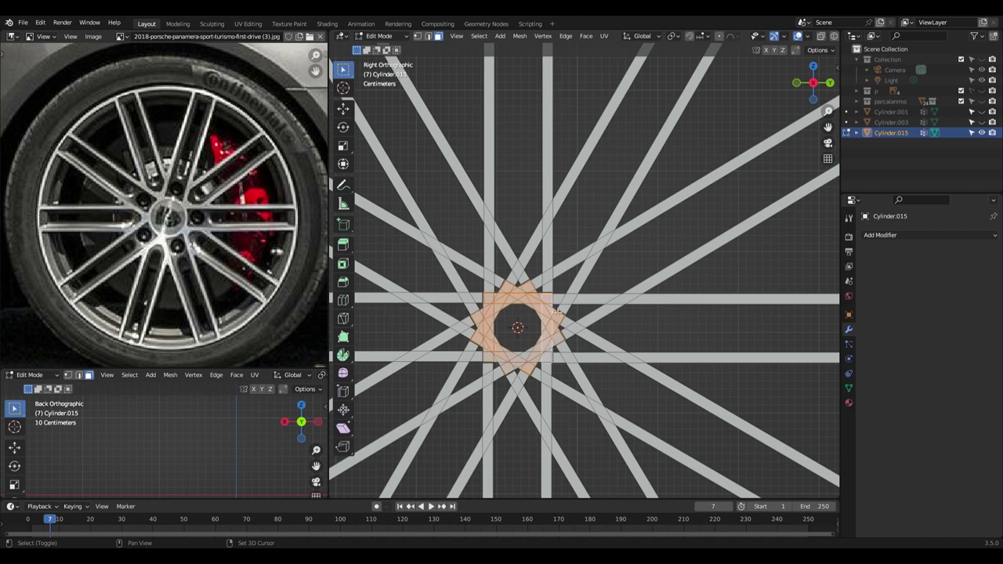
Merge pairs of inner spoke tip vertices at their centre around the hub.
scroll(540, 337, up, 2)
scroll(556, 314, up, 2)
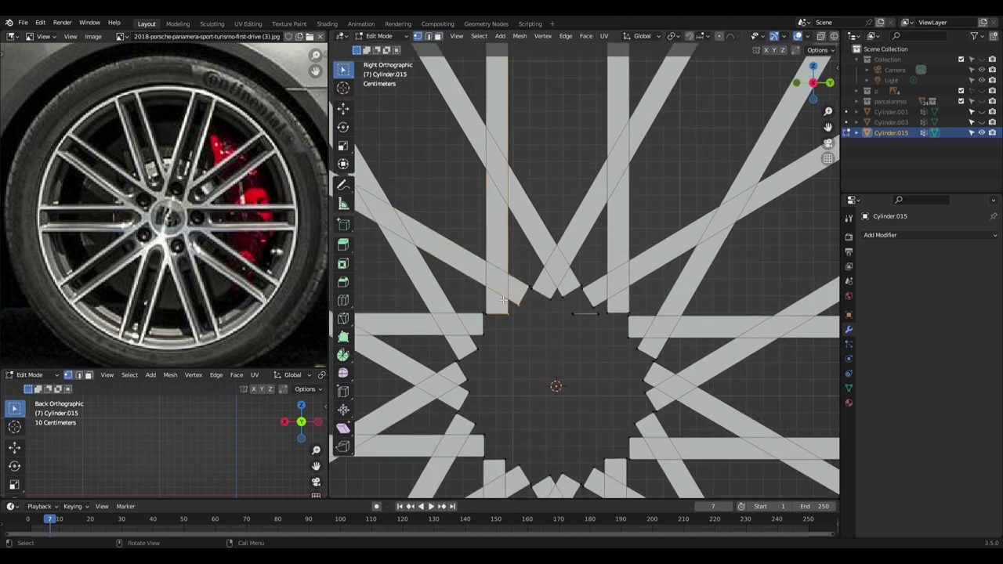
click(599, 319)
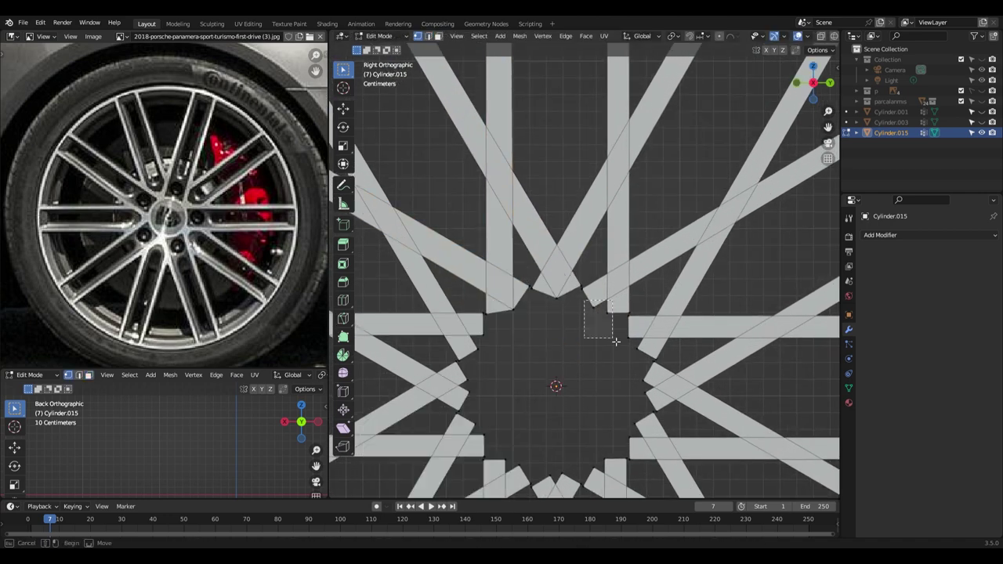
shift+middle_drag(643, 445, 626, 312)
key(m)
click(596, 339)
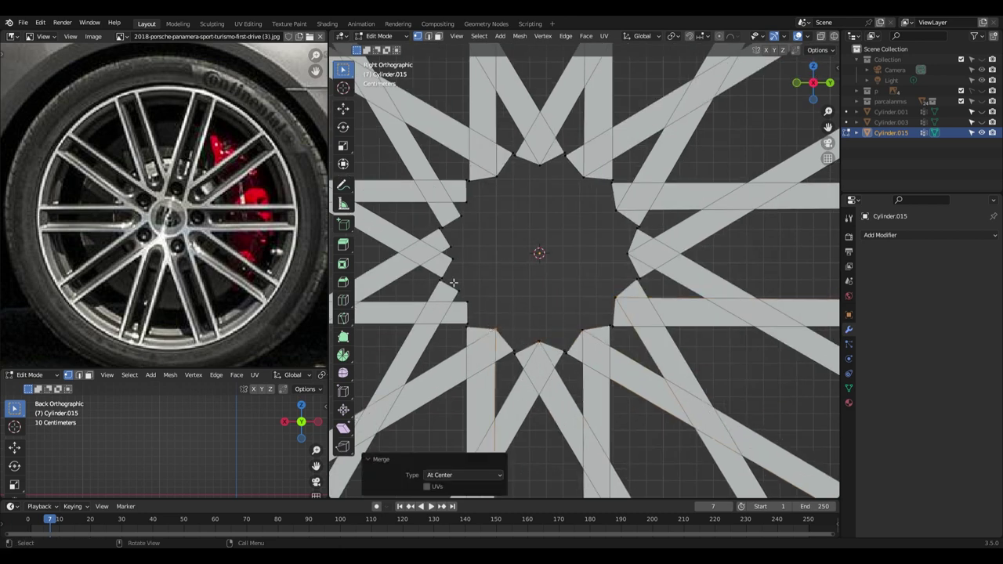
drag(459, 205, 477, 177)
scroll(514, 212, up, 1)
drag(635, 171, 686, 213)
key(n)
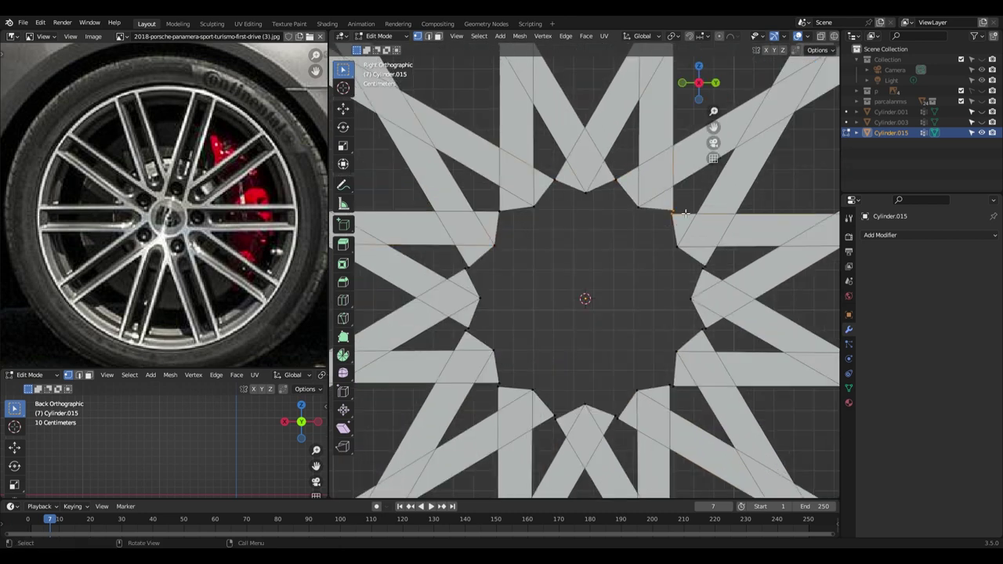
Isolate the wheel in local view, orbit to perspective and open the Add Modifier list.
key(slash)
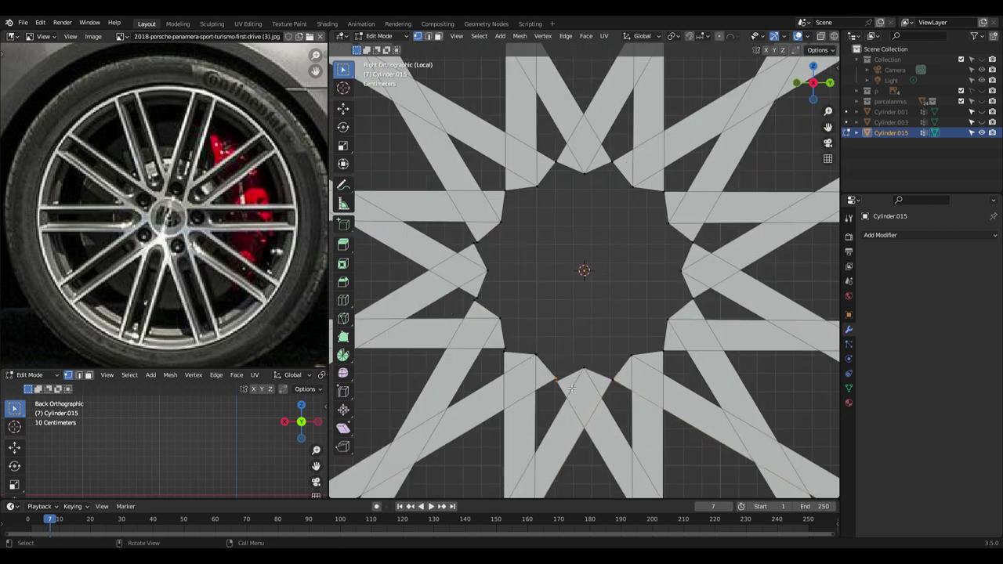
scroll(548, 235, up, 2)
scroll(537, 224, down, 3)
scroll(533, 219, up, 2)
scroll(511, 192, up, 1)
middle_drag(511, 193, 596, 258)
click(880, 234)
Add a Subdivision modifier to the wheel and extrude the whole mesh for depth.
click(776, 425)
key(a)
key(e)
click(605, 304)
middle_drag(606, 304, 692, 337)
Shift the selected wheel faces along X and raise the subdivision to level 2.
key(alt+a)
key(g)
key(x)
click(674, 333)
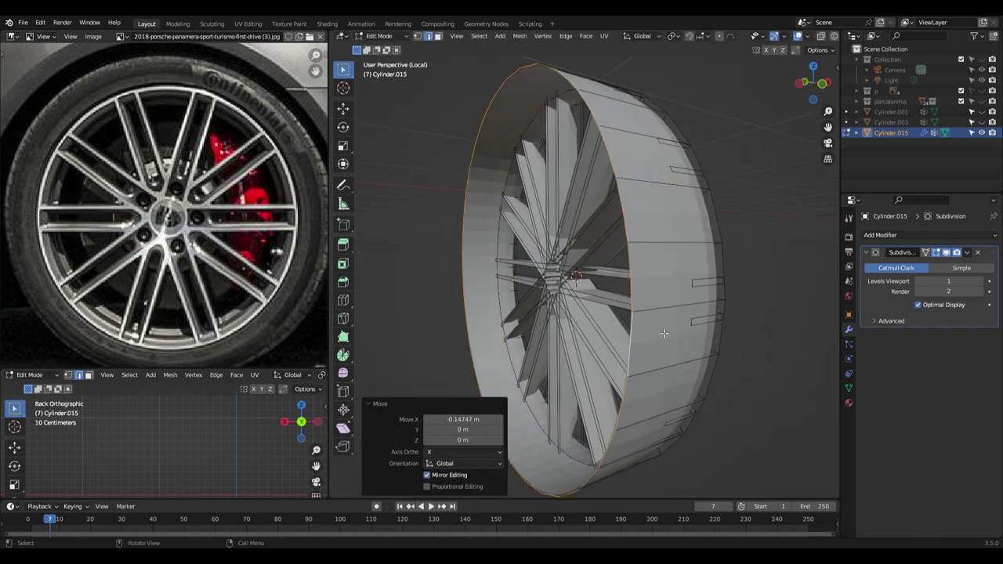
key(KP_1)
middle_drag(689, 396, 749, 398)
key(ctrl+2)
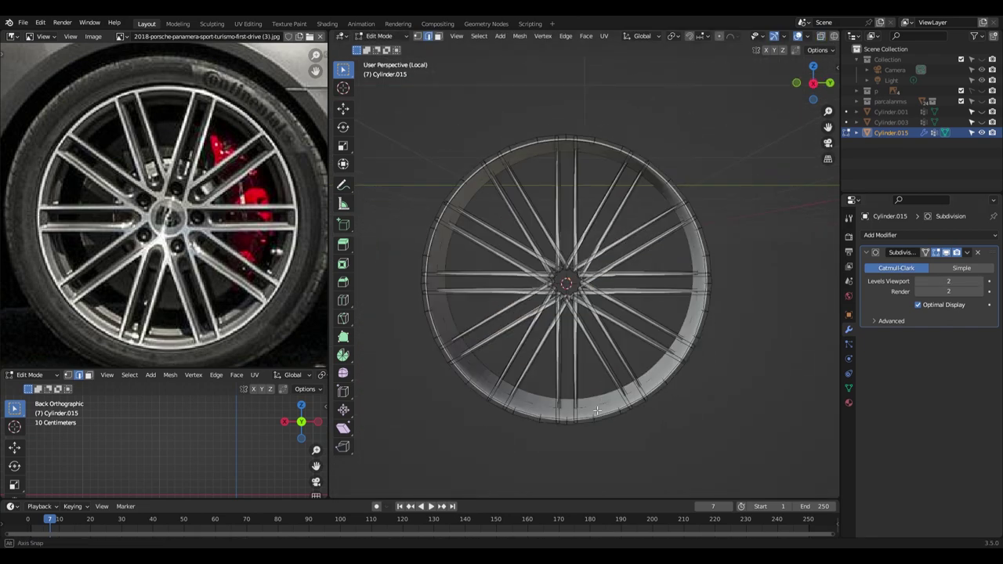
click(711, 383)
middle_drag(712, 382, 660, 362)
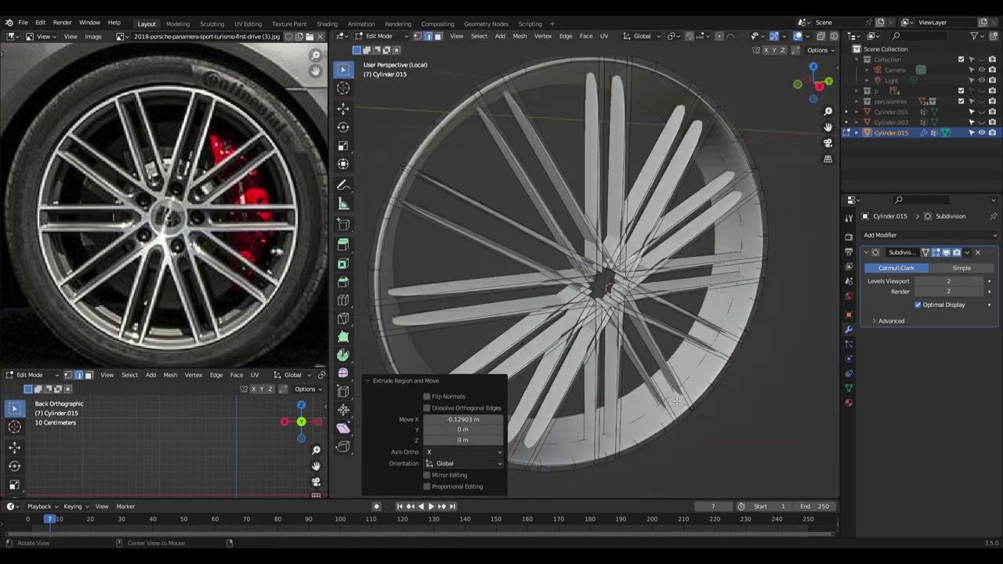
key(KP_3)
Undo back to the plain unsmoothed cylinder and delete the selected linked geometry.
key(ctrl+z)
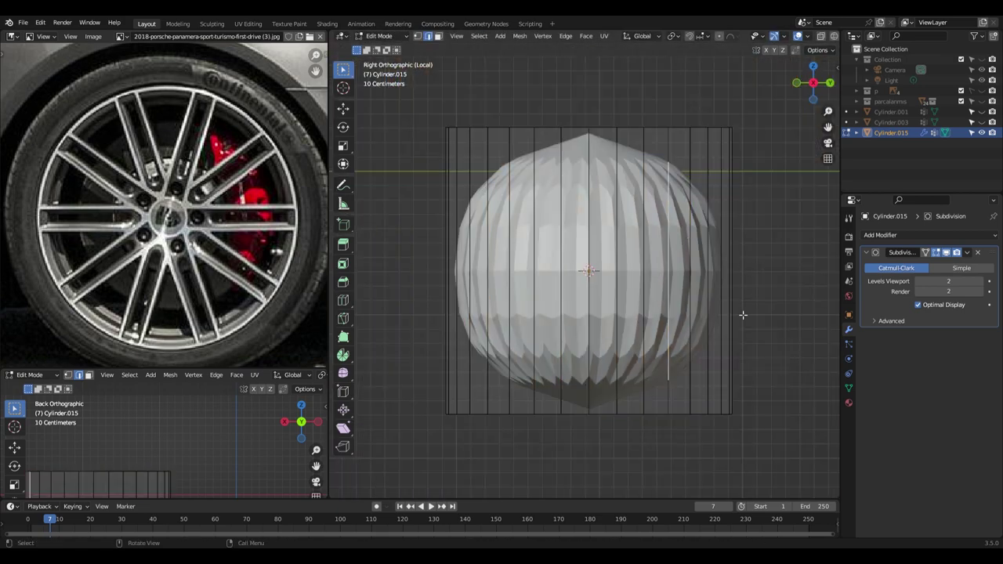
key(ctrl+z)
key(ctrl+z)
key(x)
key(h)
Inset the hub's front face and scale it up.
key(i)
click(643, 286)
middle_drag(643, 286, 738, 151)
scroll(739, 150, up, 3)
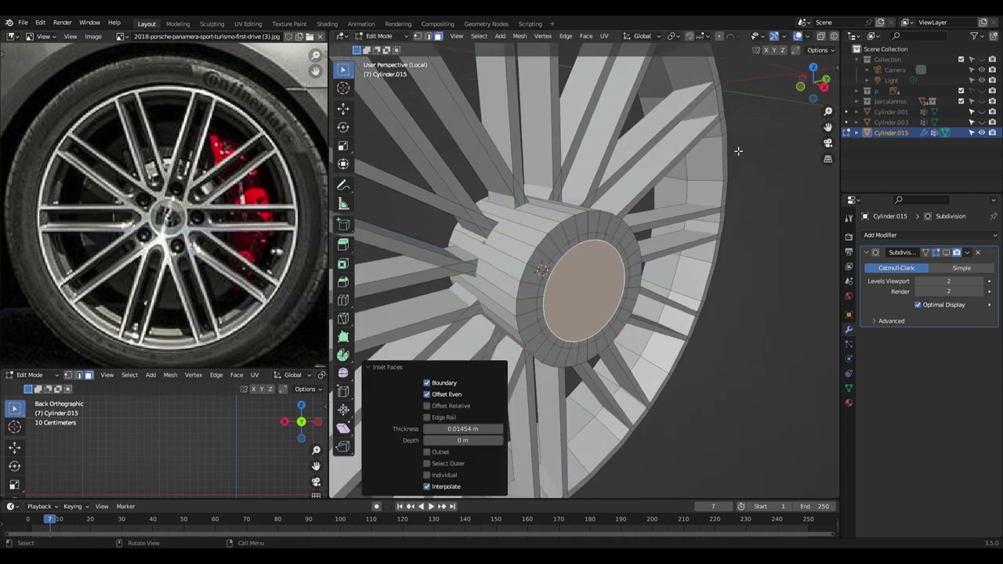
key(s)
click(612, 296)
scroll(611, 296, down, 3)
mouse_move(612, 296)
middle_down()
mouse_move(662, 353)
mouse_move(591, 342)
mouse_move(625, 345)
middle_up()
Push the inset hub face -0.10966 m along X, using see-through view.
key(alt+z)
key(g)
key(x)
click(662, 353)
key(alt+z)
Add an edge loop around the hub.
key(ctrl+r)
click(565, 316)
scroll(625, 345, up, 2)
scroll(624, 345, up, 2)
middle_drag(625, 345, 620, 347)
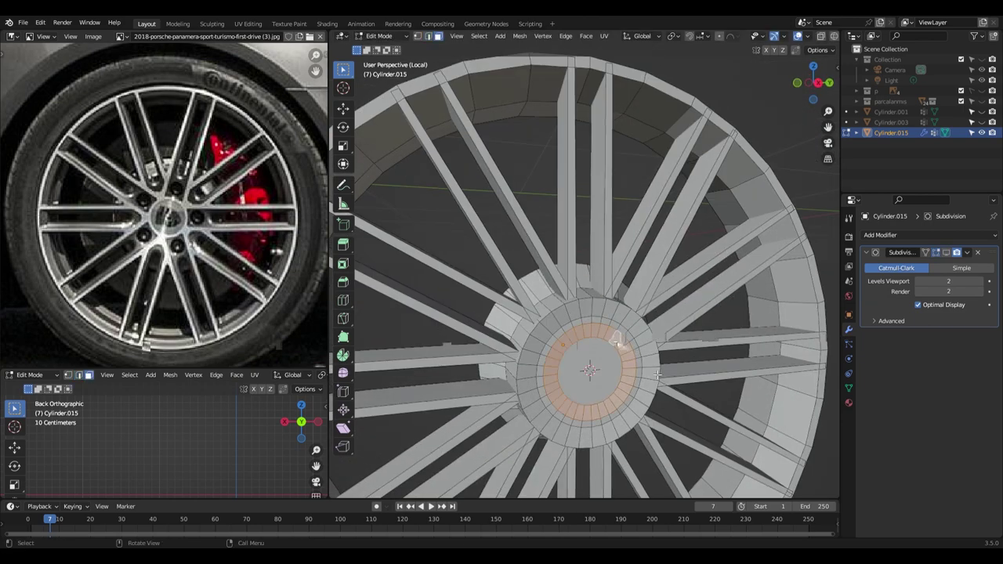
scroll(656, 376, down, 2)
Add a new 15-sided cylinder.
key(shift+a)
click(547, 346)
click(462, 364)
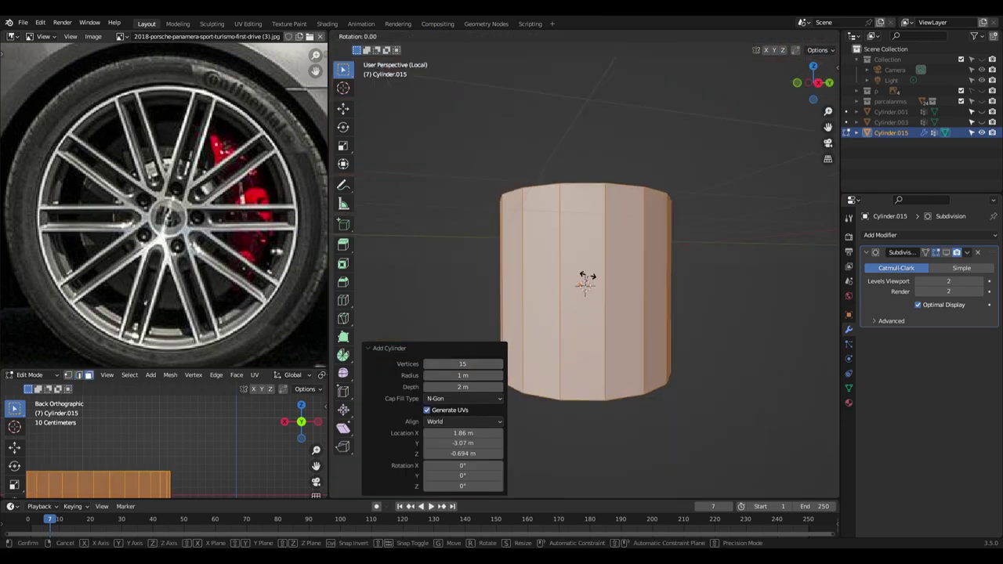
Rotate the new cylinder 90° on X so it faces the wheel.
text(x90)
key(Return)
scroll(586, 282, down, 3)
scroll(572, 271, up, 4)
scroll(557, 257, up, 3)
click(584, 269)
Inset the cylinder's front cap and shrink it to lug-bolt size.
key(i)
click(636, 284)
key(Escape)
key(KP_3)
key(s)
click(582, 185)
Move the bolt along X and Z onto the hub ring.
key(g)
middle_drag(593, 217, 548, 235)
key(g)
key(x)
click(548, 235)
key(KP_3)
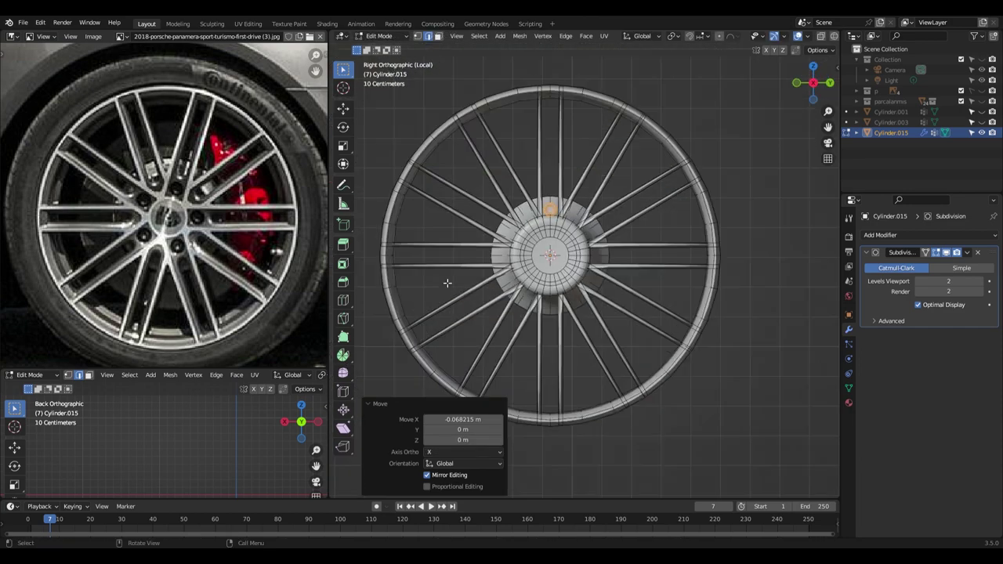
key(g)
key(z)
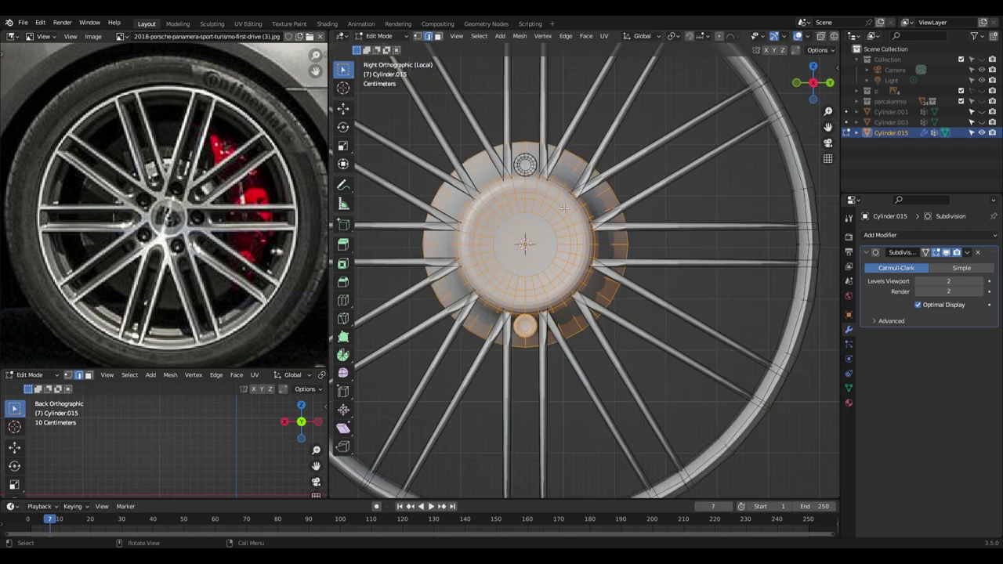
Add rotated bolt copies and place the top bolt, completing five bolts around the hub.
middle_drag(529, 331, 501, 121)
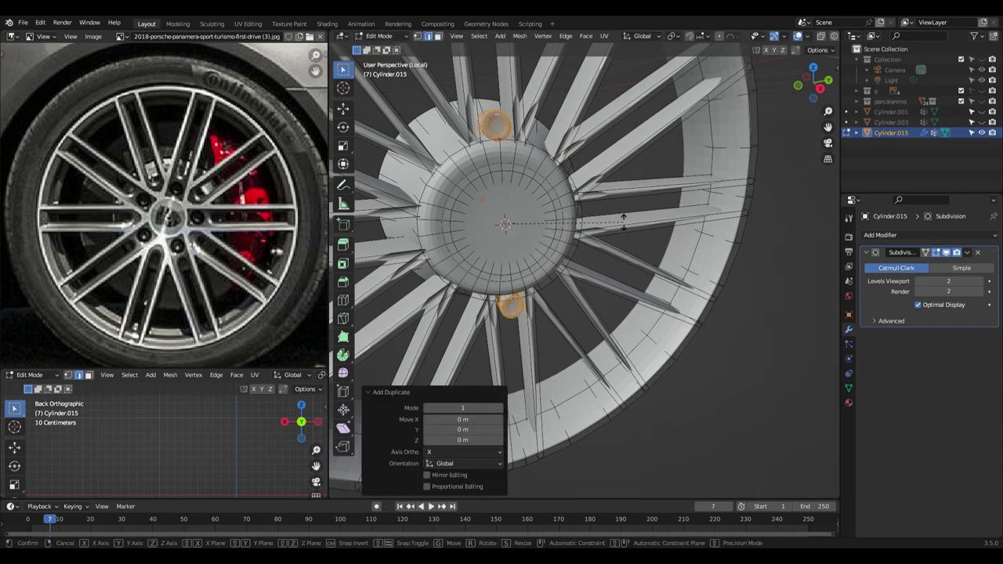
click(484, 149)
key(KP_3)
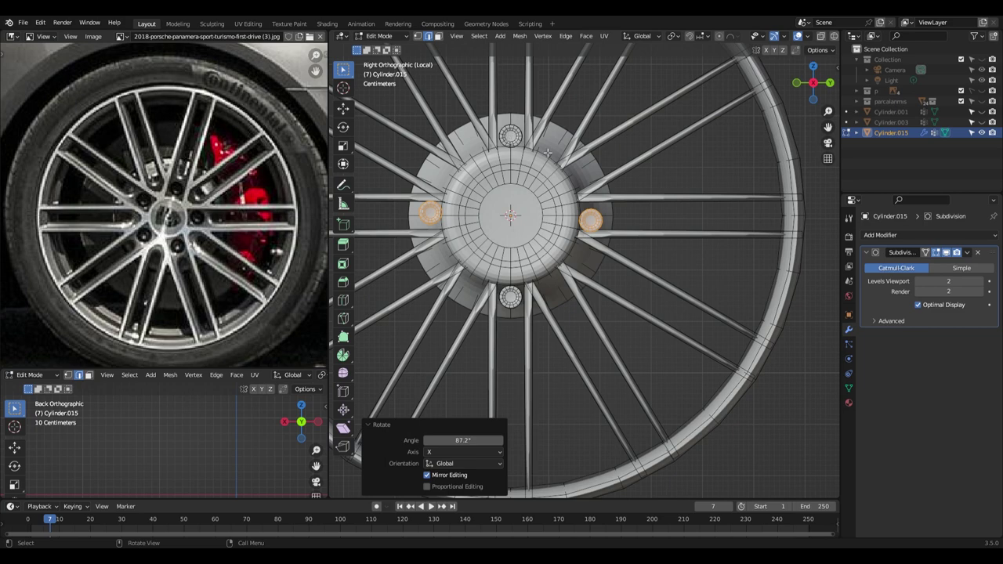
scroll(536, 218, down, 2)
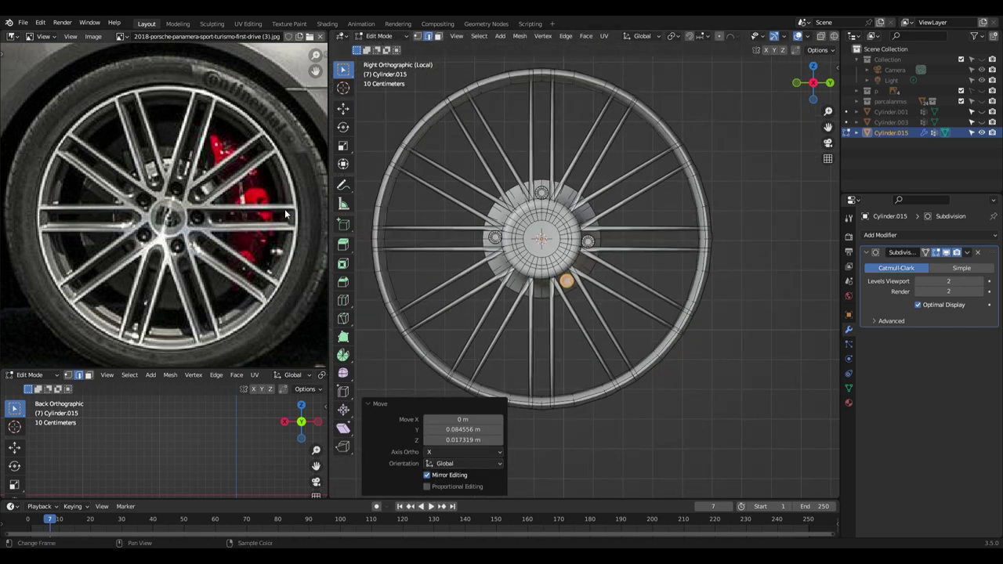
scroll(565, 296, up, 1)
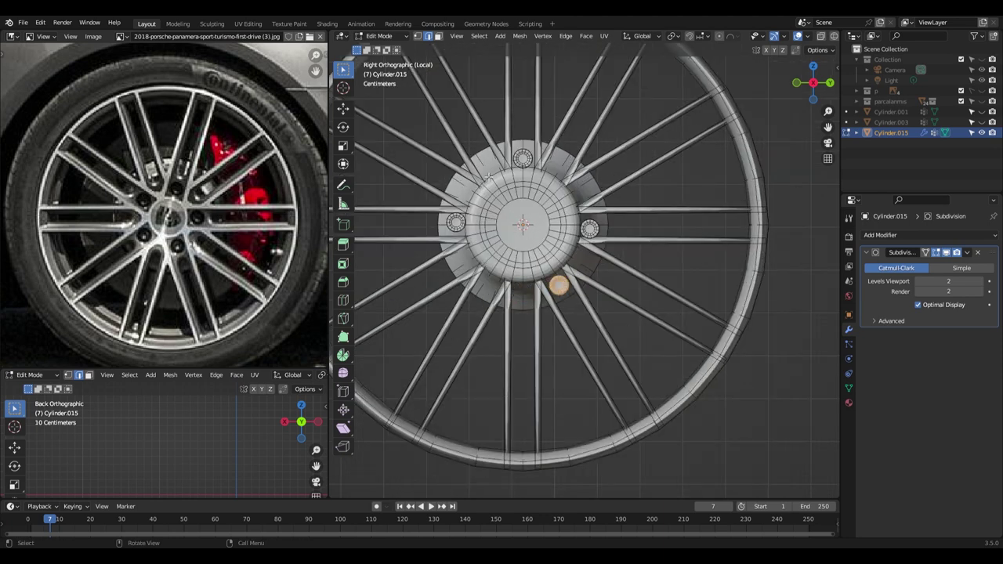
scroll(489, 174, up, 1)
key(l)
key(g)
click(474, 147)
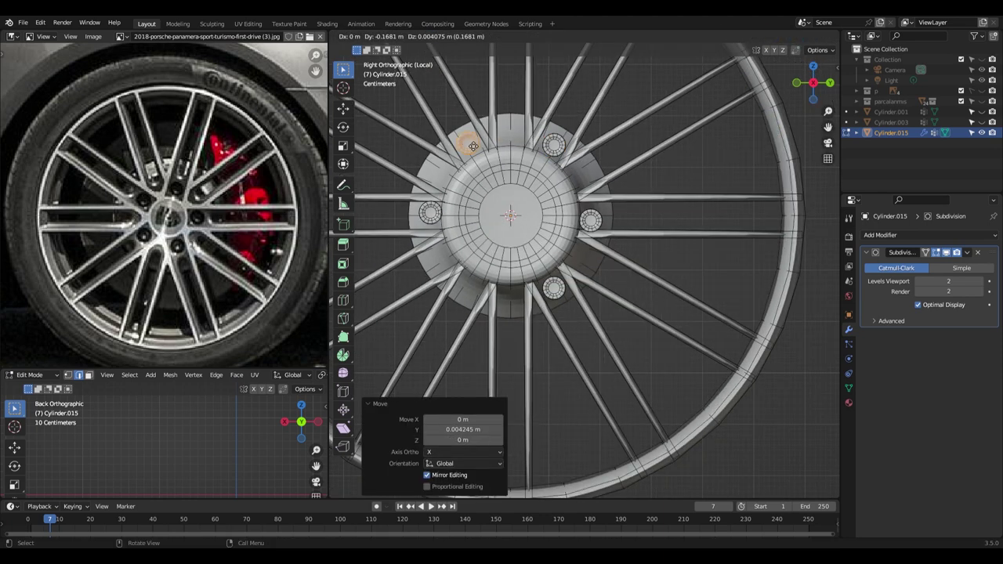
Return to Object Mode, deselect everything and orbit around the finished wheel.
key(Tab)
scroll(510, 235, down, 4)
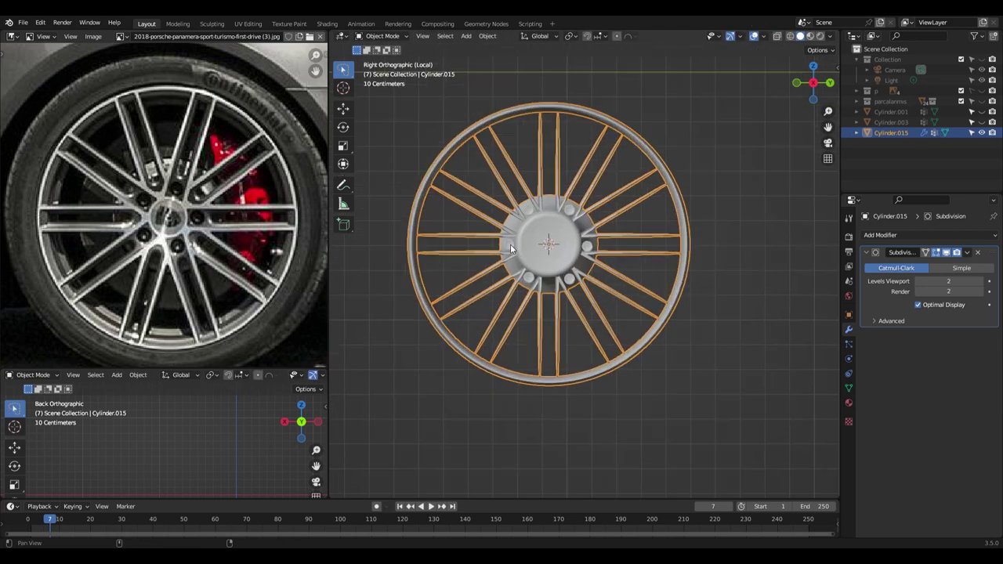
key(alt+a)
middle_drag(533, 297, 594, 328)
click(854, 147)
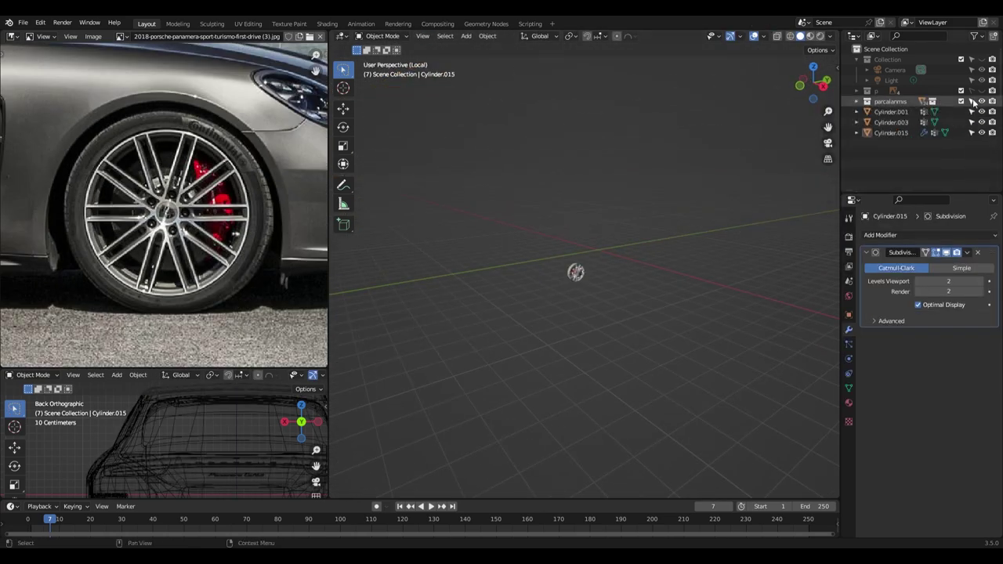
Undo the last change so the trunk piece becomes the active object.
key(ctrl+z)
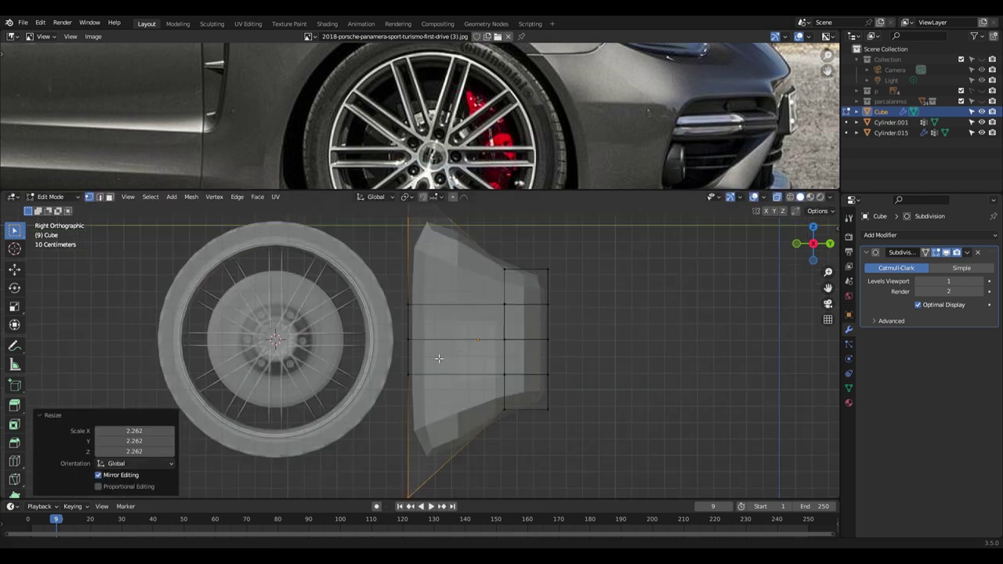
Enter Edit Mode on the caliper and adjust its vertices.
shift+middle_drag(439, 358, 519, 386)
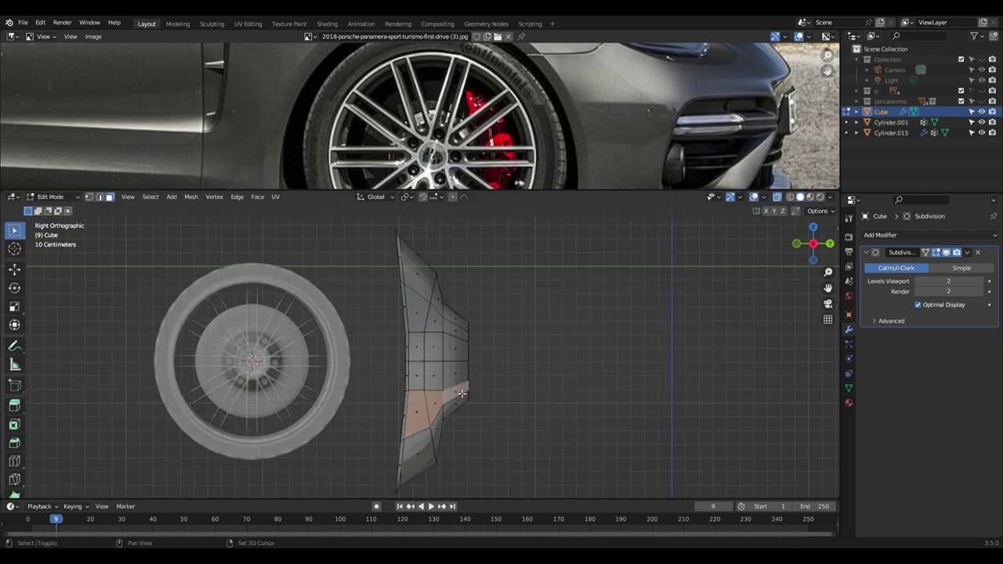
middle_drag(422, 356, 548, 400)
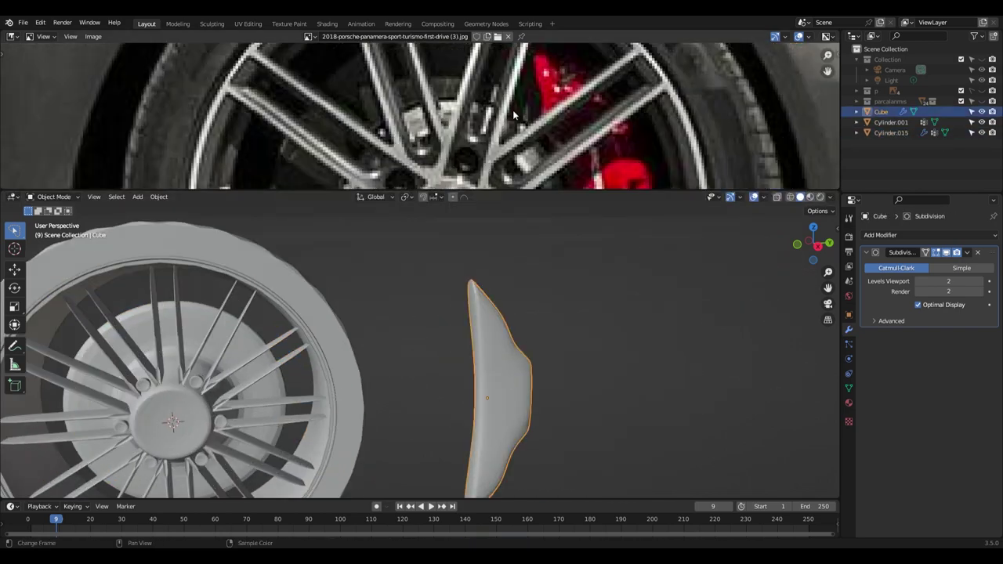
scroll(514, 115, down, 5)
key(Tab)
mouse_move(513, 306)
middle_down()
mouse_move(486, 396)
mouse_move(535, 303)
mouse_move(641, 399)
mouse_move(544, 316)
middle_up()
click(547, 294)
Add a cube to the caliper and shrink it to a small detail block.
key(shift+a)
click(521, 348)
scroll(522, 347, down, 3)
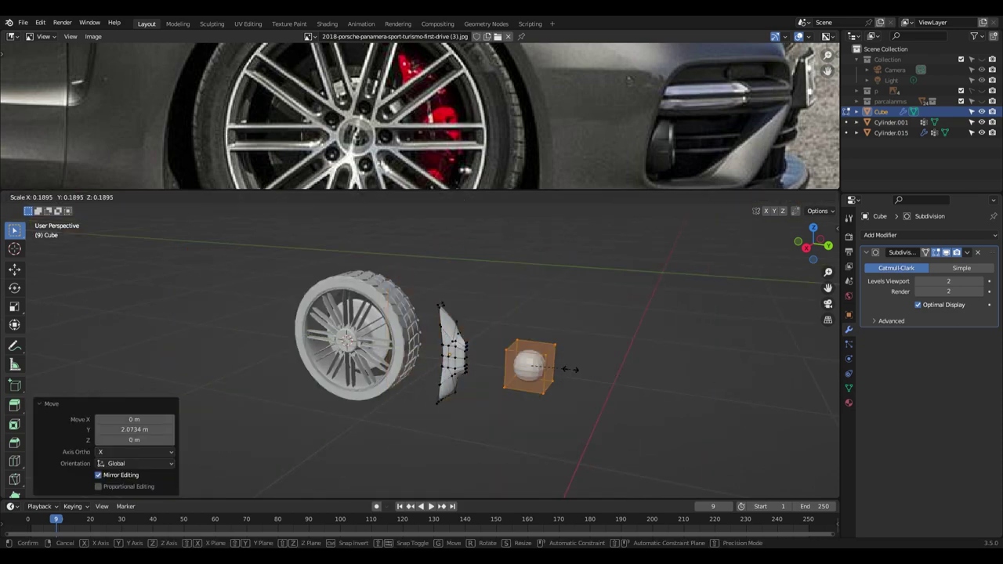
key(s)
click(474, 372)
mouse_move(473, 372)
middle_down()
mouse_move(645, 401)
mouse_move(489, 398)
mouse_move(533, 401)
middle_up()
Select the whole small block and slide it along X into place on the caliper.
key(g)
key(x)
click(611, 403)
scroll(624, 428, up, 2)
middle_drag(624, 427, 510, 387)
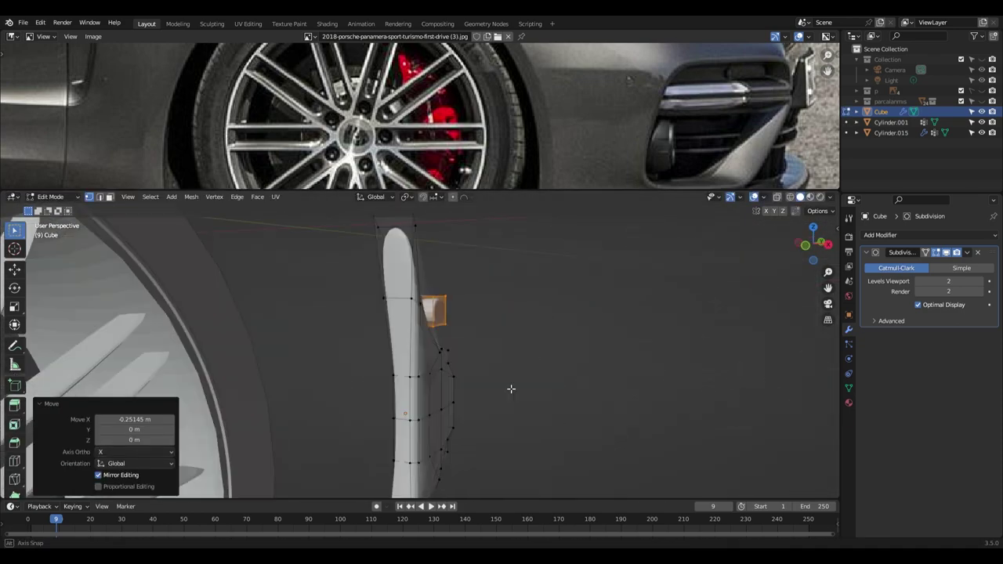
key(l)
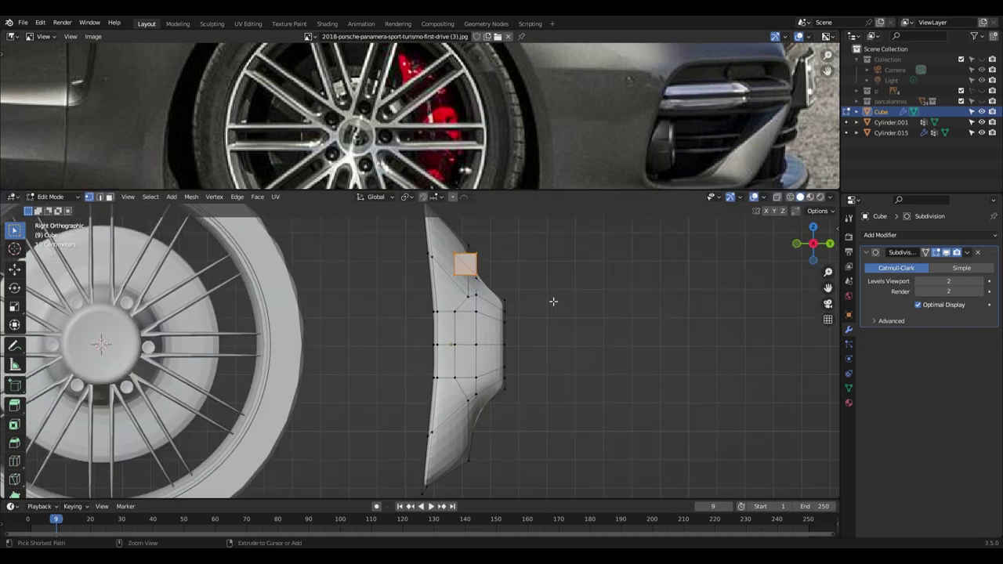
key(x)
key(KP_1)
Back in Object Mode, scale the caliper to 1.259 and shift it along Y.
key(Tab)
scroll(549, 463, down, 3)
key(s)
click(535, 457)
key(g)
key(y)
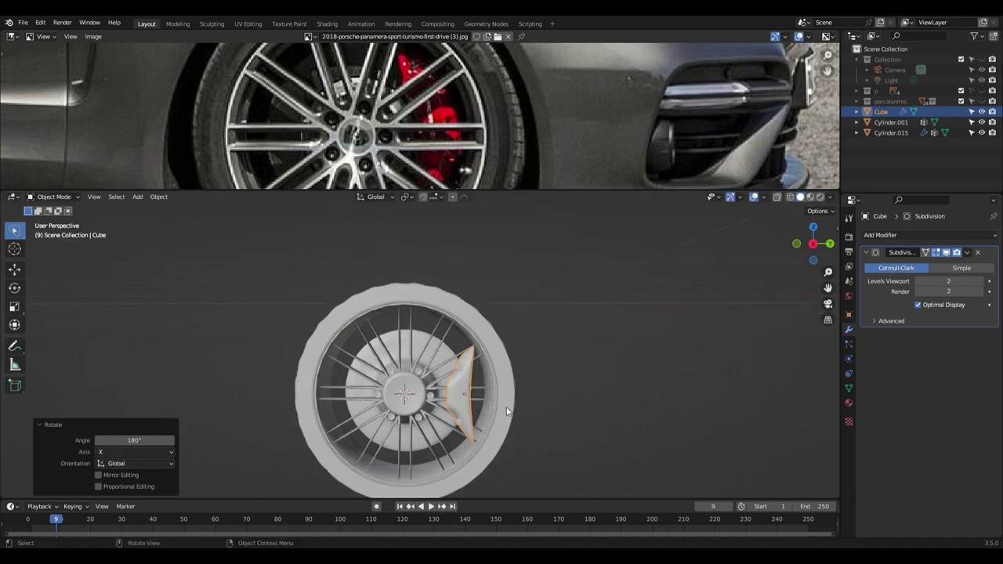
click(525, 419)
Move the caliper along X so it sits inside the wheel behind the spokes.
middle_drag(525, 419, 542, 366)
key(g)
key(x)
click(541, 366)
key(KP_1)
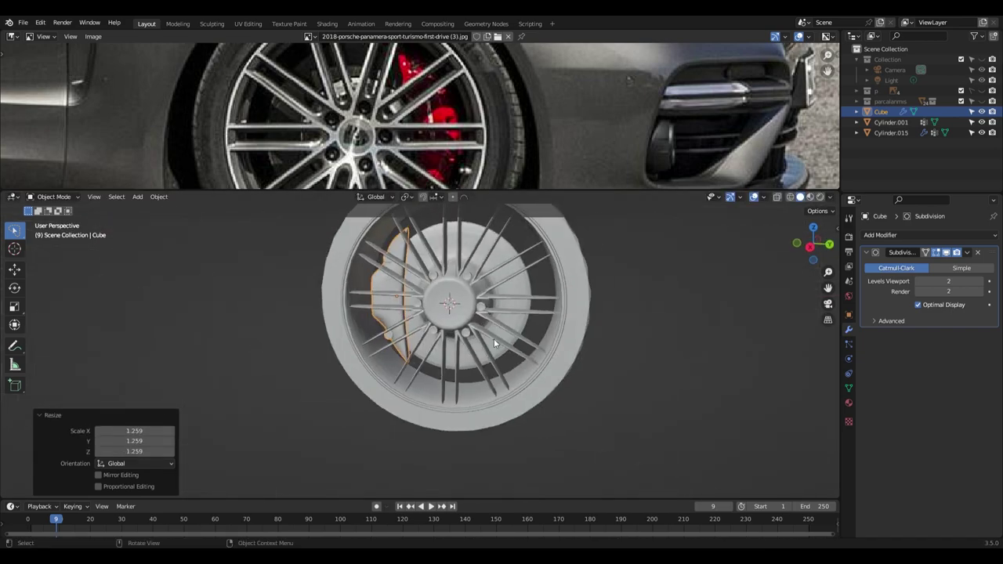
scroll(494, 339, down, 3)
scroll(402, 88, down, 2)
scroll(402, 88, down, 3)
middle_drag(335, 409, 363, 425)
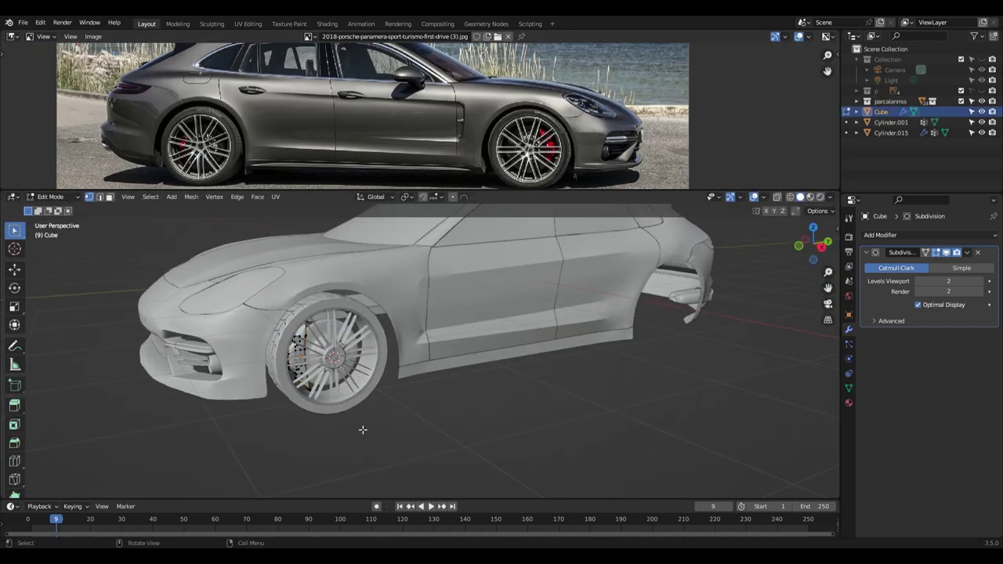
Rename the wheel group to 'teker' and set its origin to the 3D cursor.
click(443, 305)
text(teker)
key(Return)
scroll(326, 359, up, 2)
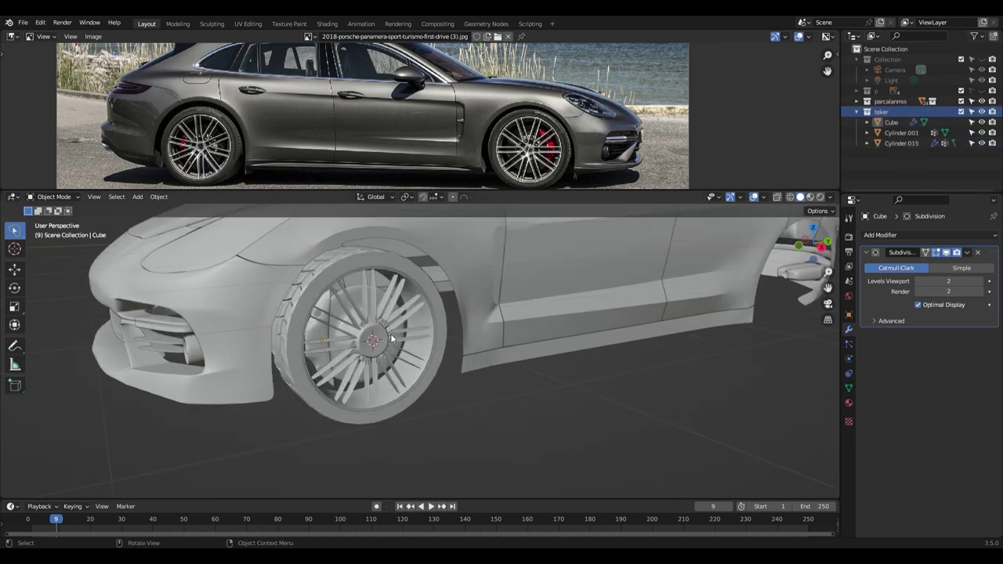
click(159, 197)
scroll(439, 352, down, 3)
click(158, 196)
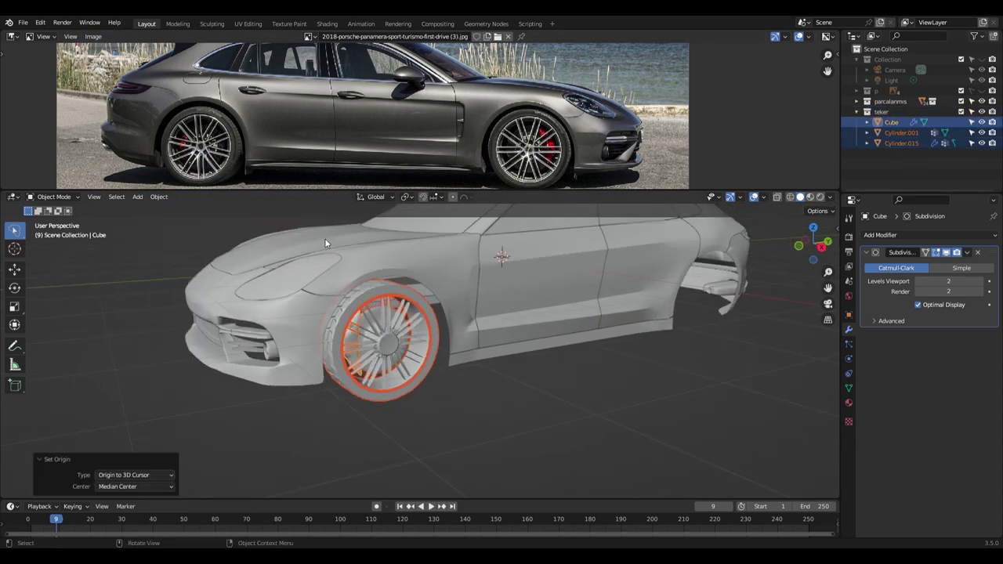
click(298, 241)
Add a Mirror modifier to the wheel part.
click(880, 235)
click(894, 288)
scroll(535, 405, up, 3)
scroll(390, 345, down, 3)
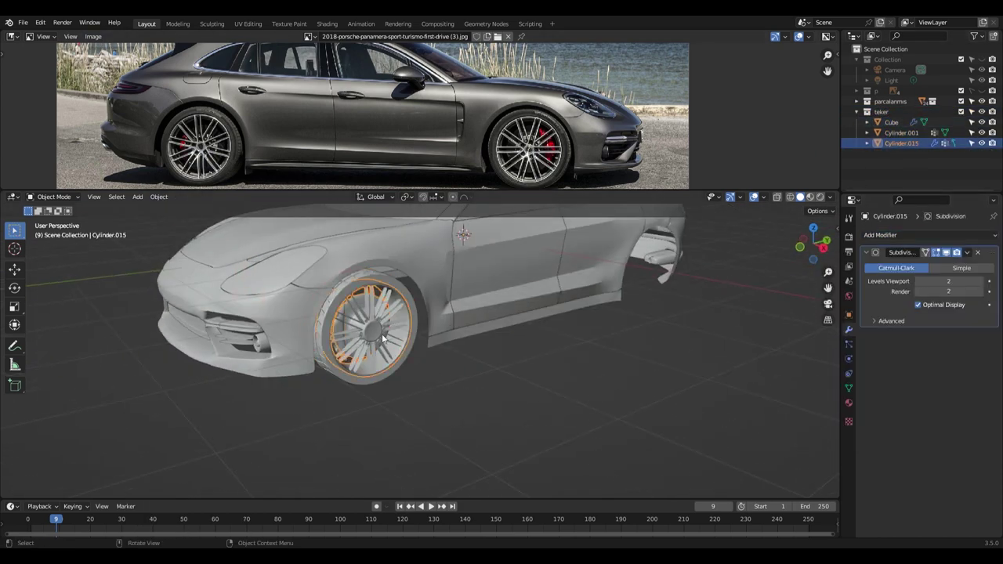
Duplicate the wheel set in side view and place the copy at the rear arch.
mouse_move(460, 377)
middle_down()
mouse_move(591, 429)
mouse_move(744, 371)
mouse_move(386, 419)
mouse_move(588, 382)
mouse_move(340, 416)
middle_up()
key(KP_3)
scroll(332, 403, down, 3)
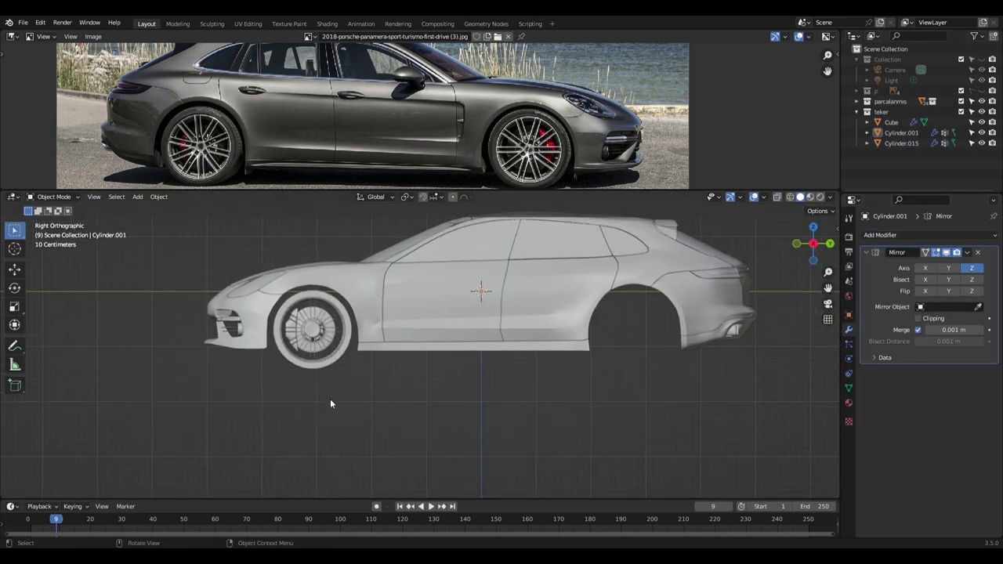
key(shift+d)
click(702, 391)
Try moving the rear brake caliper's origin to its geometry, then undo the changes.
click(158, 197)
key(Escape)
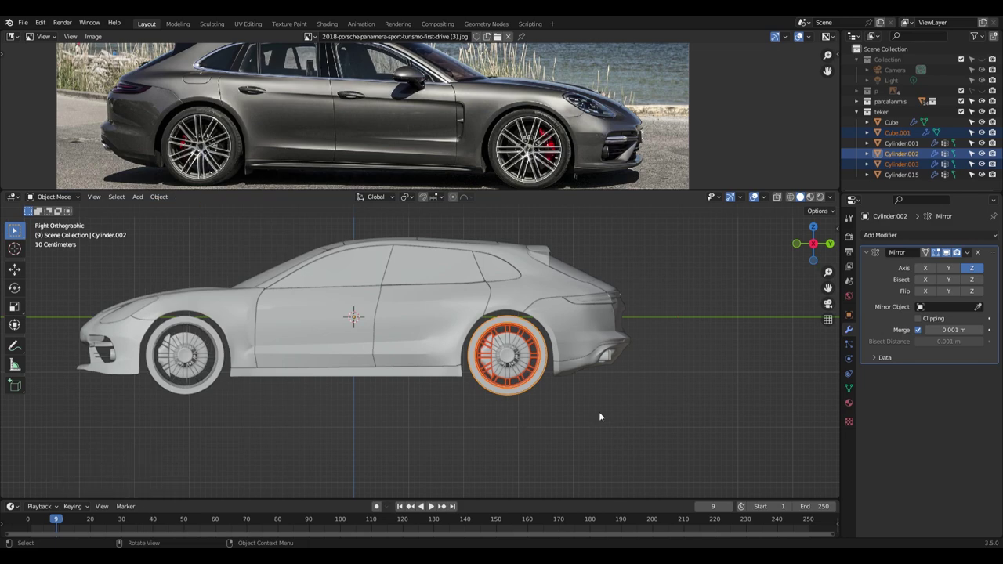
scroll(599, 411, up, 3)
scroll(510, 337, up, 2)
click(471, 351)
scroll(471, 351, down, 3)
scroll(439, 357, up, 3)
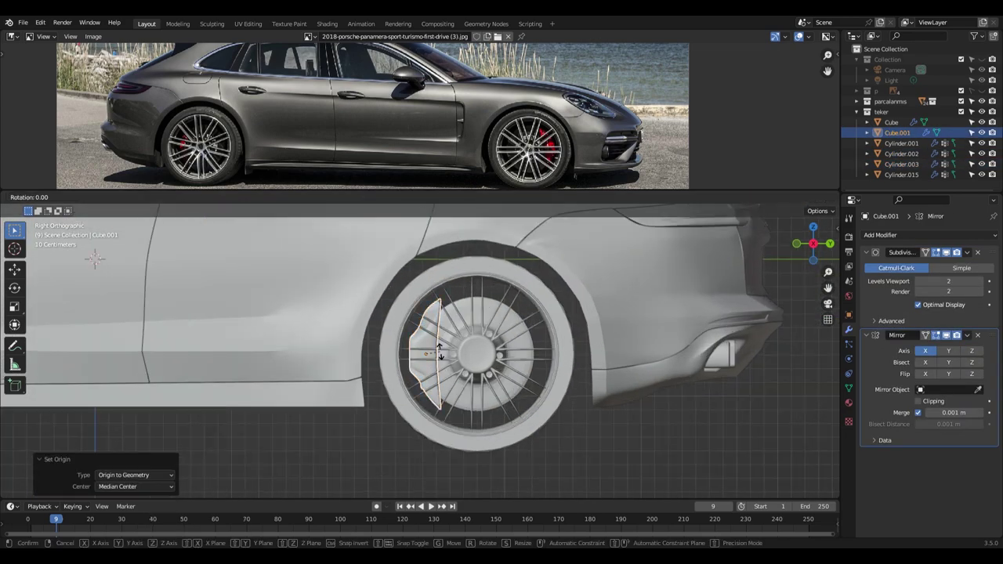
click(544, 376)
scroll(254, 393, down, 3)
key(ctrl+z)
scroll(469, 278, up, 2)
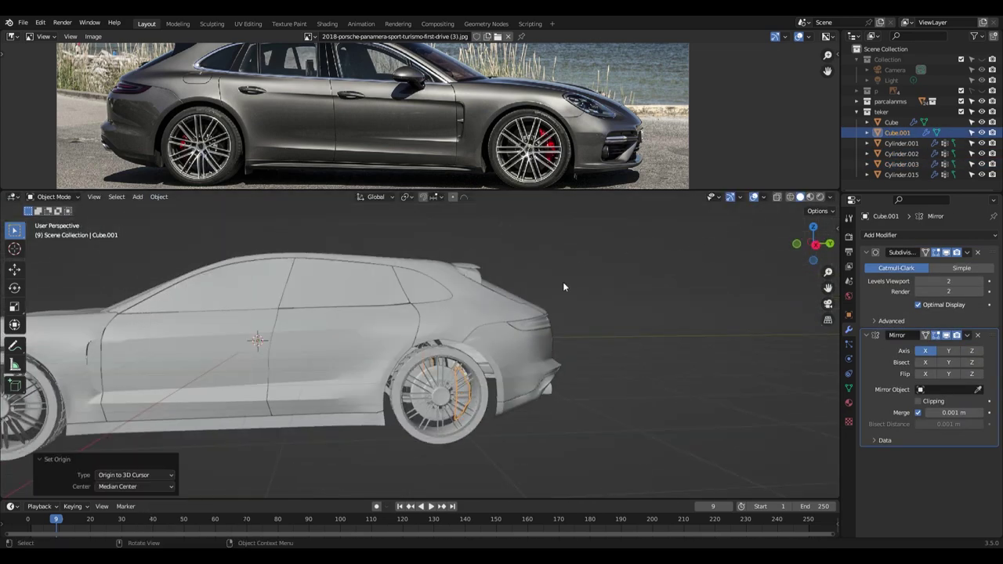
key(ctrl+z)
key(ctrl+z)
scroll(392, 337, down, 3)
scroll(405, 385, up, 4)
scroll(475, 394, down, 3)
Check the front wheel and save the project file.
mouse_move(405, 385)
middle_down()
mouse_move(502, 405)
mouse_move(448, 439)
mouse_move(409, 400)
middle_up()
scroll(434, 366, up, 2)
scroll(460, 407, up, 2)
key(ctrl+s)
In front view with the body hidden, box-select the wheel objects, then bring the body back.
scroll(460, 412, down, 2)
scroll(470, 432, up, 2)
key(ctrl+space)
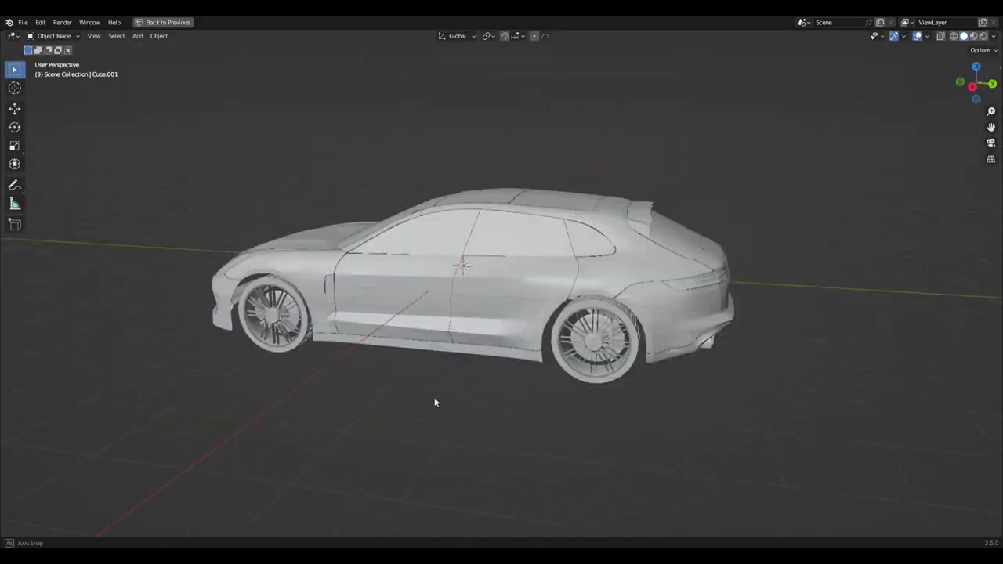
key(KP_1)
key(ctrl+space)
drag(550, 262, 431, 475)
key(Tab)
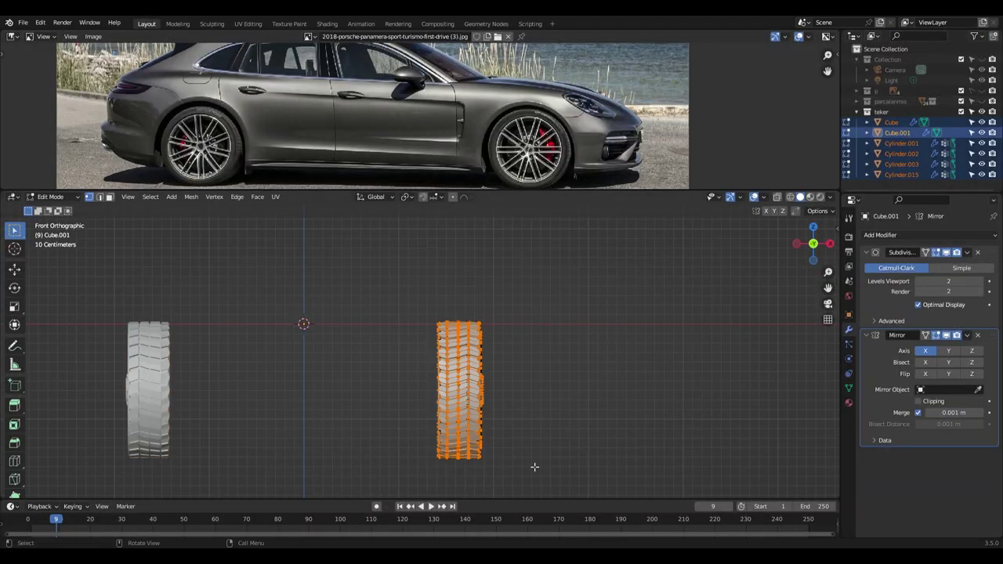
key(alt+h)
key(Tab)
Box-select the three rear wheel copies in side view and delete them.
mouse_move(598, 391)
middle_down()
mouse_move(547, 416)
mouse_move(445, 436)
mouse_move(504, 435)
mouse_move(433, 436)
mouse_move(501, 439)
middle_up()
scroll(444, 437, up, 3)
scroll(445, 436, down, 3)
scroll(502, 439, down, 2)
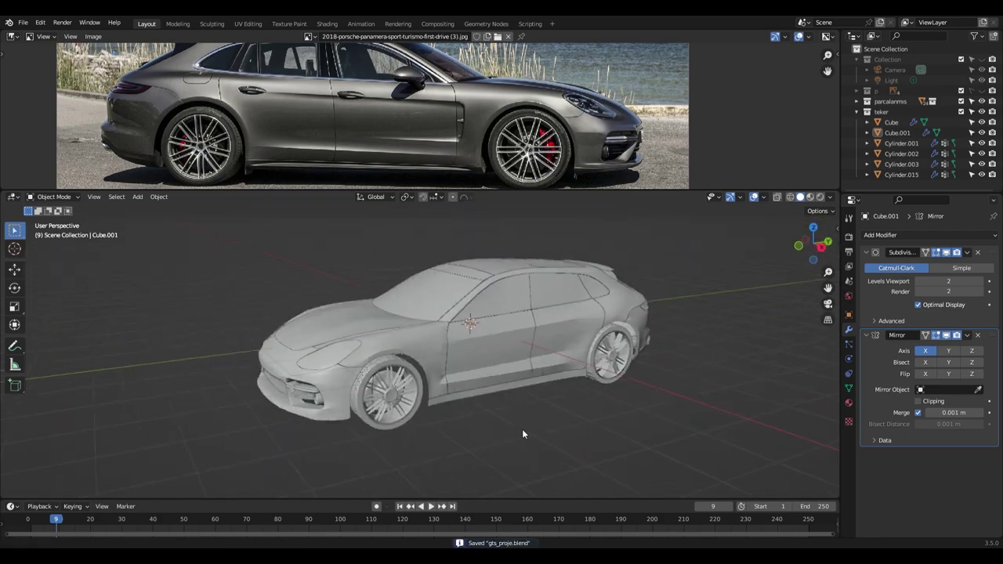
scroll(525, 425, up, 5)
scroll(517, 141, up, 4)
scroll(517, 141, up, 2)
mouse_move(502, 408)
middle_down()
mouse_move(480, 398)
mouse_move(521, 382)
middle_up()
drag(521, 382, 647, 445)
key(Delete)
click(359, 412)
key(Delete)
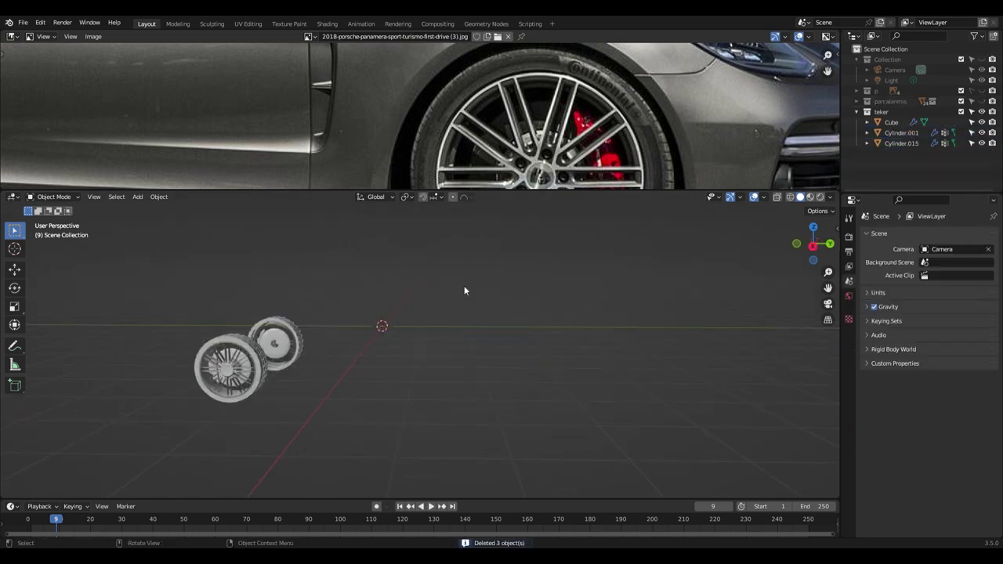
Move the front wheel hub's inner edge ring -0.0176 m along X.
click(246, 358)
key(Tab)
key(KP_Decimal)
alt+click(492, 352)
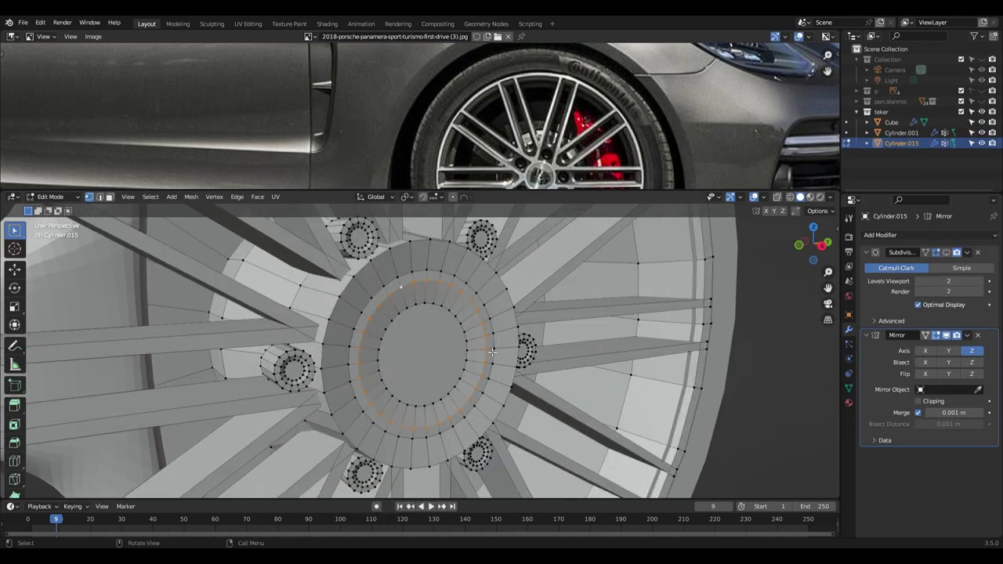
key(g)
key(x)
key(Return)
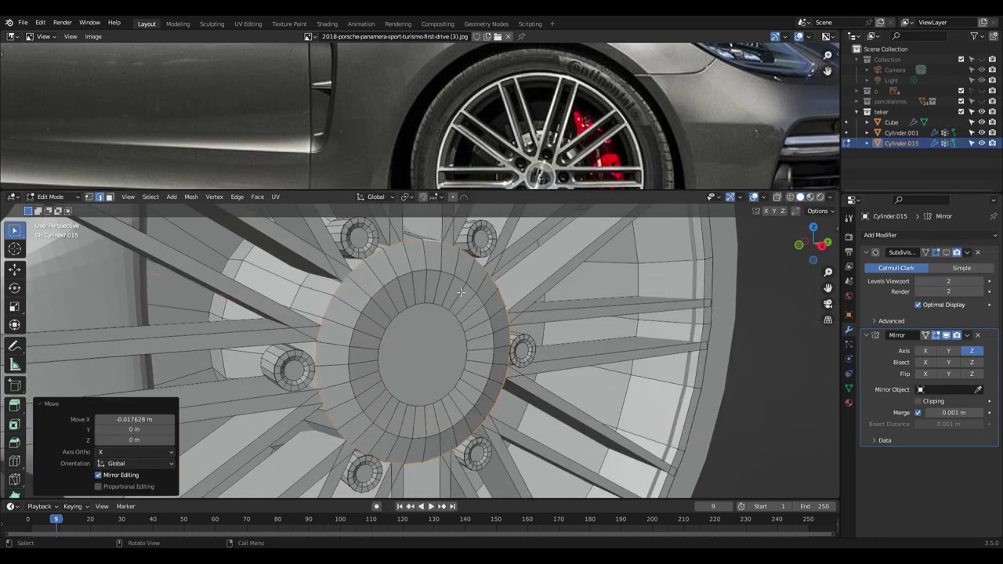
key(Escape)
key(Tab)
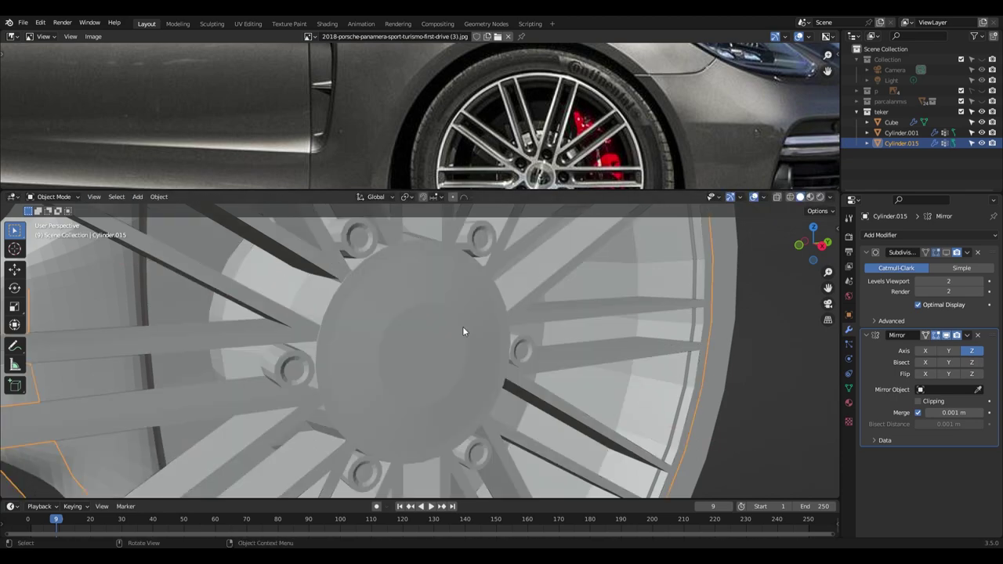
Turn off the wheel's X mirroring and test a duplicate copy at the rear arch.
scroll(573, 368, down, 8)
key(alt+h)
middle_drag(652, 318, 318, 347)
click(318, 347)
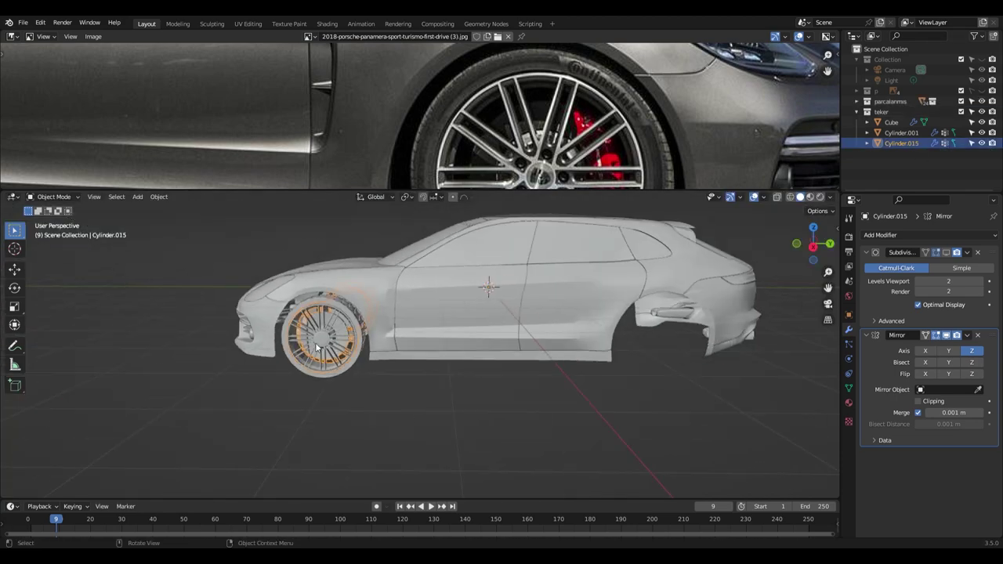
click(925, 351)
key(shift+d)
click(674, 405)
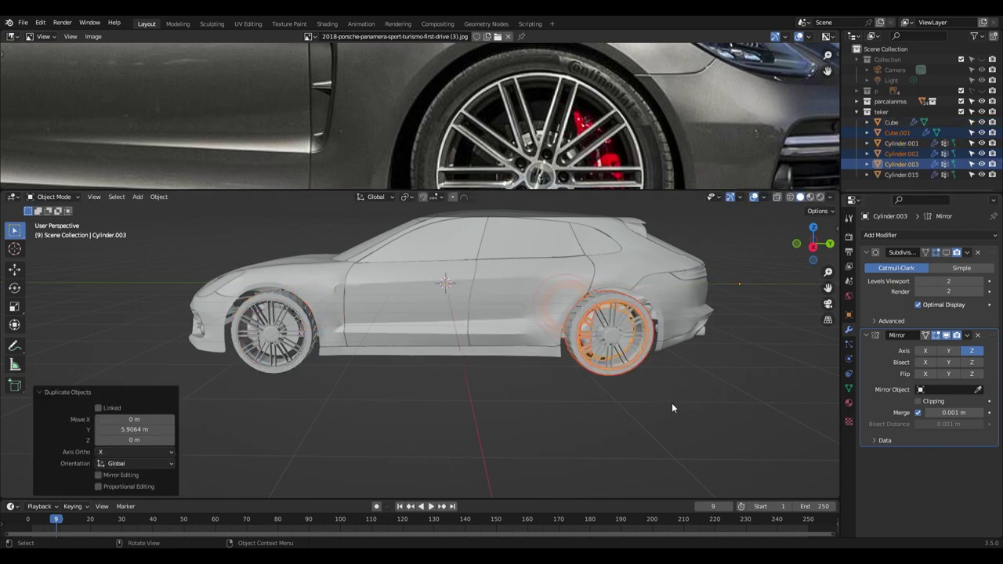
key(KP_3)
scroll(521, 447, down, 3)
scroll(521, 453, up, 3)
shift+middle_drag(537, 421, 454, 424)
Select the rear brake caliper, enlarge the 3D view and save the project.
click(404, 333)
scroll(293, 237, down, 5)
mouse_move(294, 236)
middle_down()
mouse_move(316, 414)
mouse_move(496, 392)
mouse_move(460, 393)
mouse_move(409, 406)
mouse_move(381, 399)
mouse_move(597, 400)
mouse_move(444, 378)
mouse_move(480, 392)
mouse_move(502, 468)
middle_up()
key(ctrl+space)
scroll(496, 392, up, 4)
key(ctrl+s)
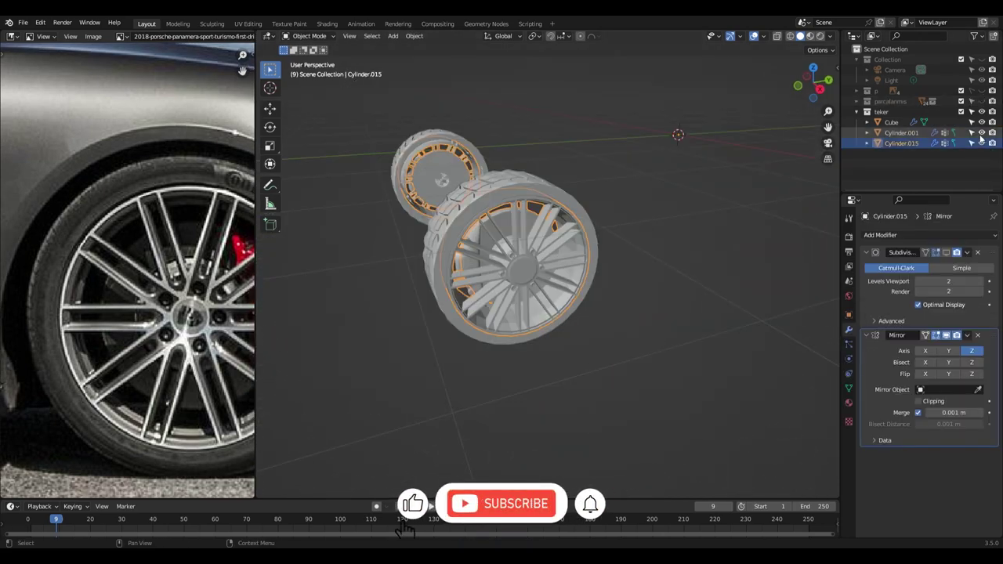
Isolate the wheel in side view Edit Mode and select one of the lower spokes.
key(KP_Decimal)
key(KP_3)
key(Tab)
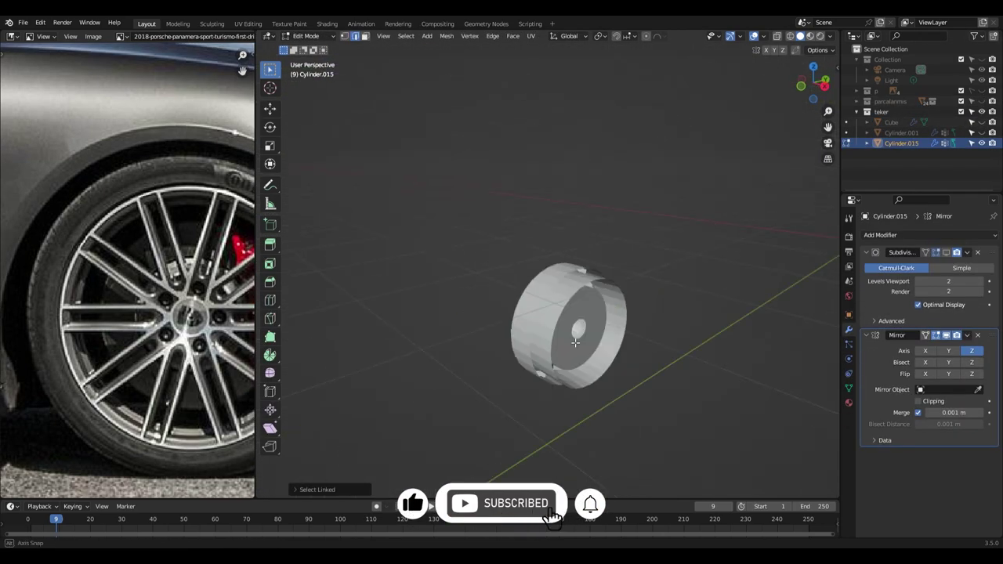
middle_drag(694, 402, 521, 323)
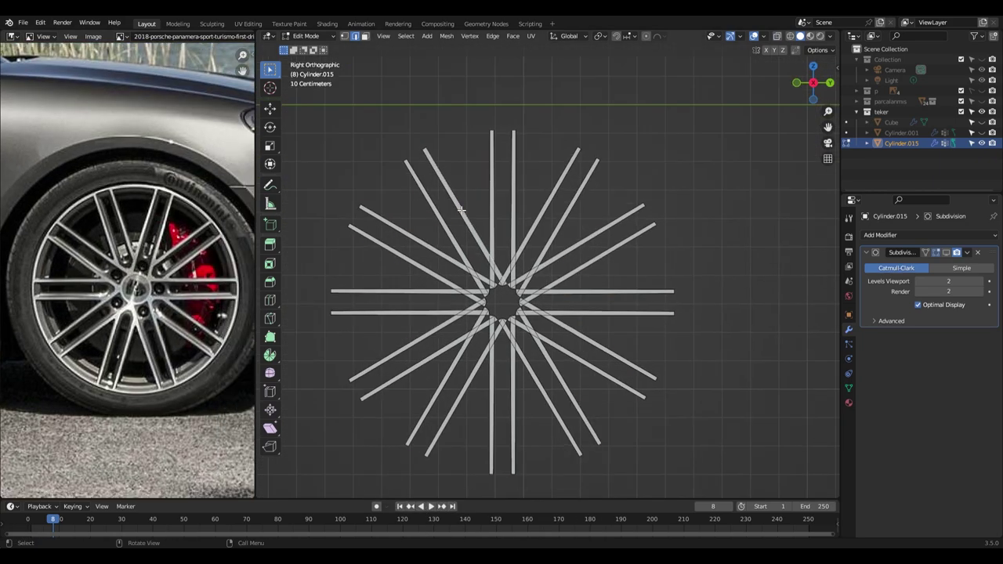
scroll(522, 208, up, 2)
shift+click(543, 363)
scroll(542, 363, down, 2)
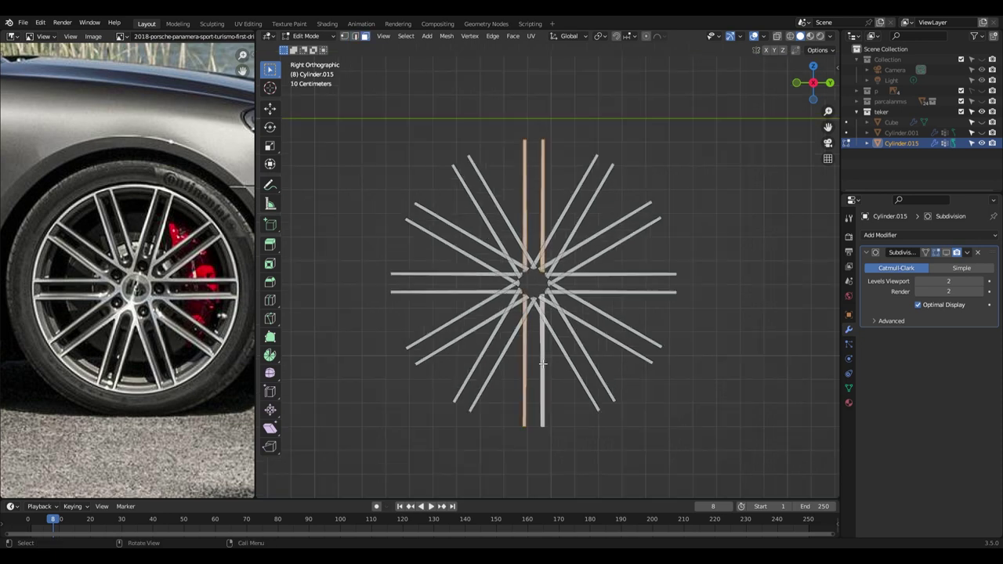
scroll(579, 378, up, 2)
scroll(576, 368, down, 2)
Duplicate the selected spoke and arrange the copies into paired spokes in side view.
key(shift+d)
scroll(576, 368, down, 2)
middle_drag(576, 368, 593, 347)
key(KP_3)
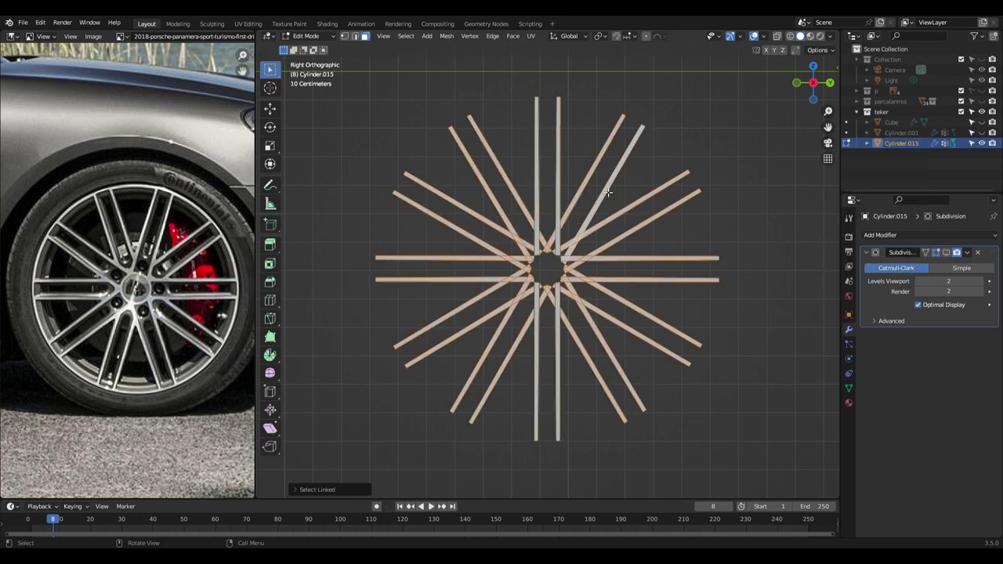
alt+middle_drag(652, 354, 600, 375)
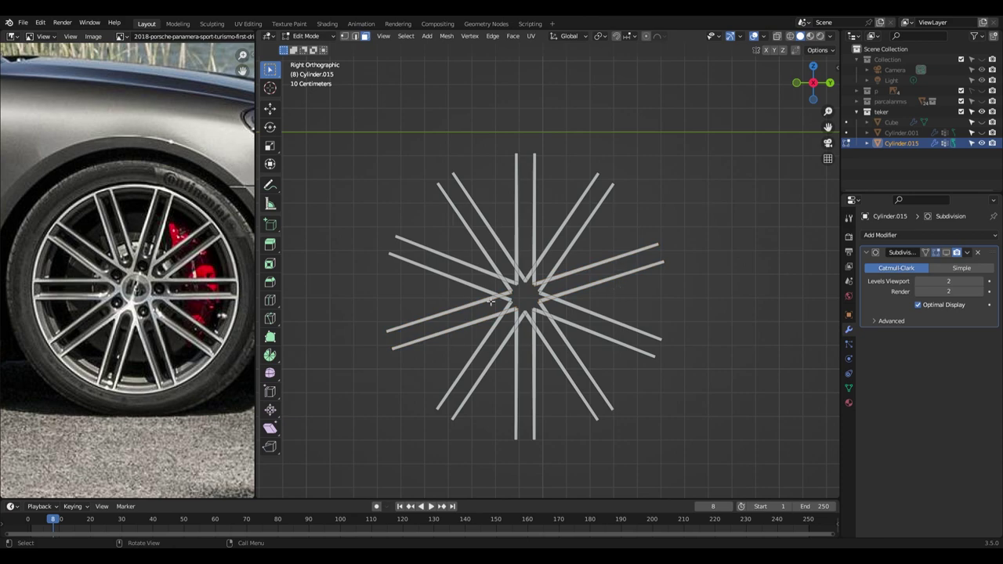
Unhide the hidden wheel geometry and box-select all the spokes.
key(alt+h)
middle_drag(491, 301, 622, 128)
drag(622, 127, 760, 473)
mouse_move(761, 473)
middle_down()
mouse_move(712, 343)
mouse_move(627, 357)
mouse_move(645, 362)
middle_up()
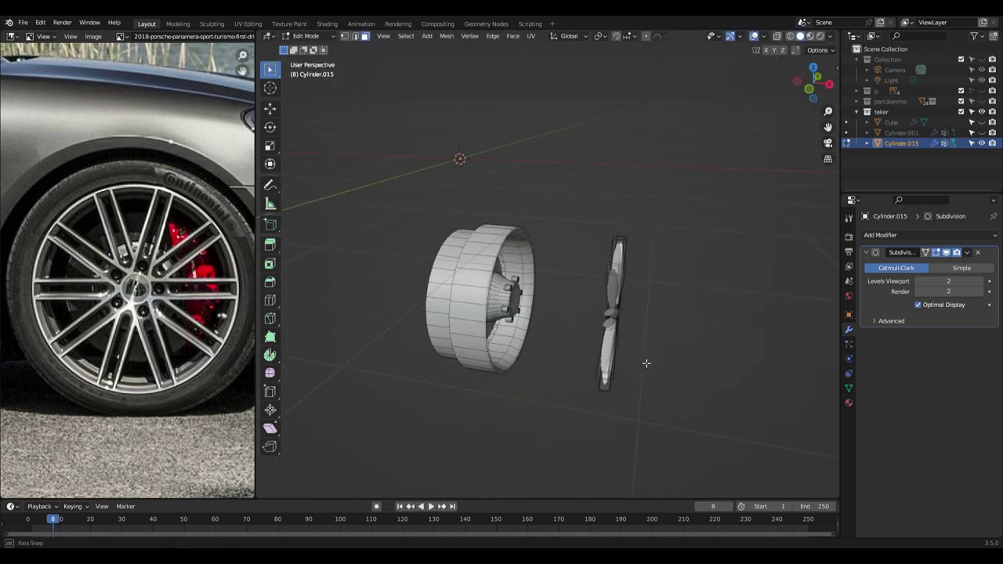
In side view, adjust the top bolt ring and add a new edge loop on the rim.
key(Tab)
key(KP_3)
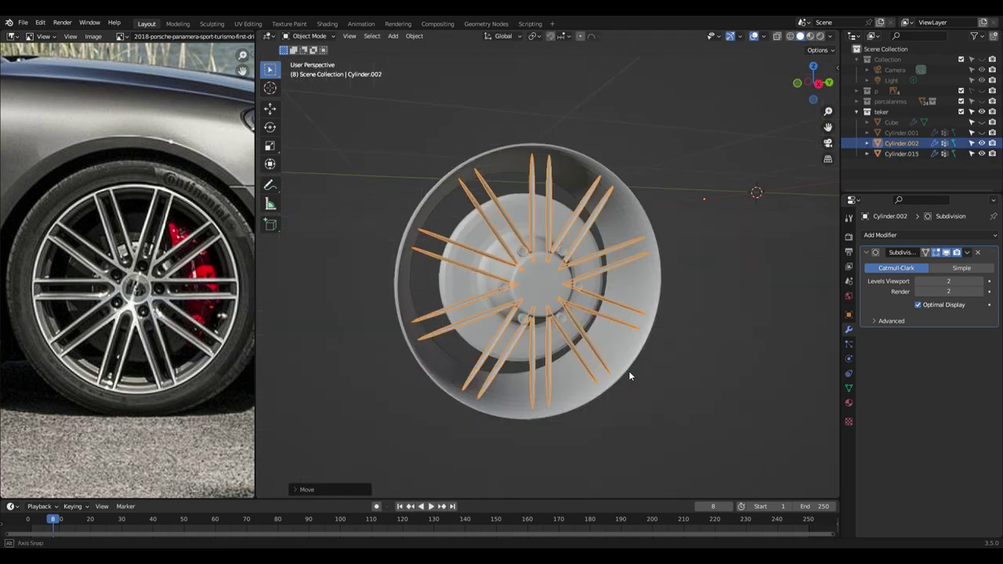
key(Tab)
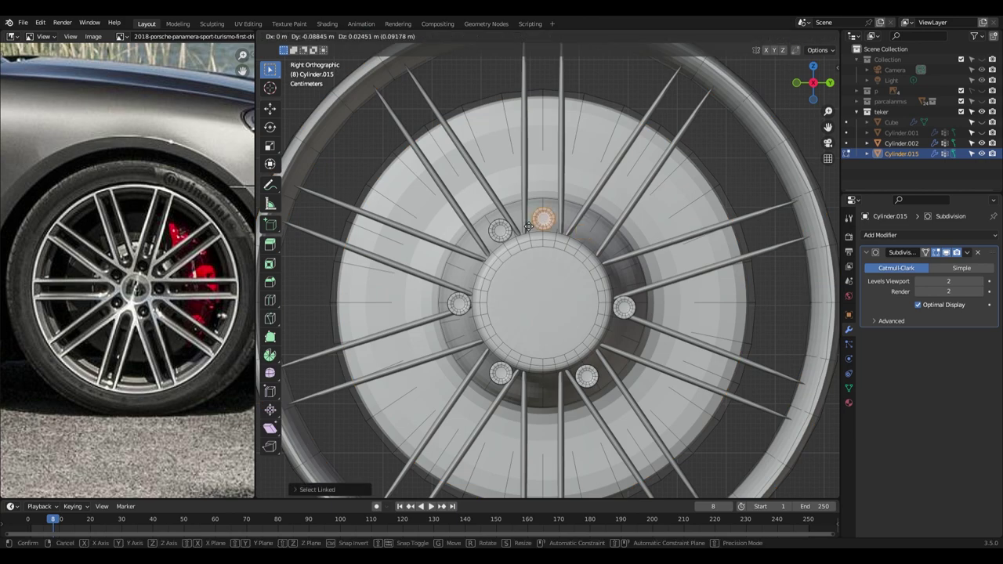
click(543, 219)
key(KP_Decimal)
scroll(478, 365, down, 5)
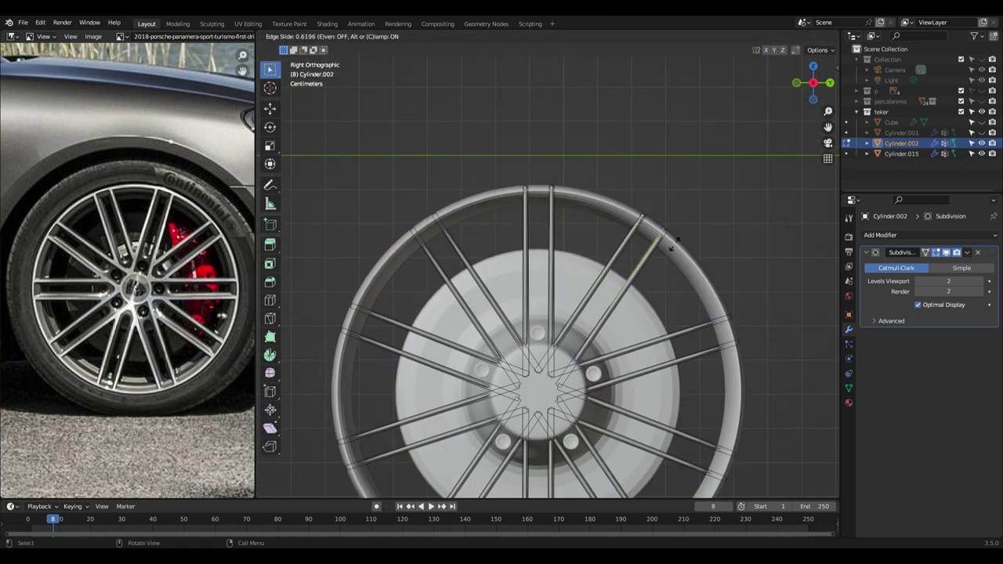
shift+middle_drag(616, 428, 612, 318)
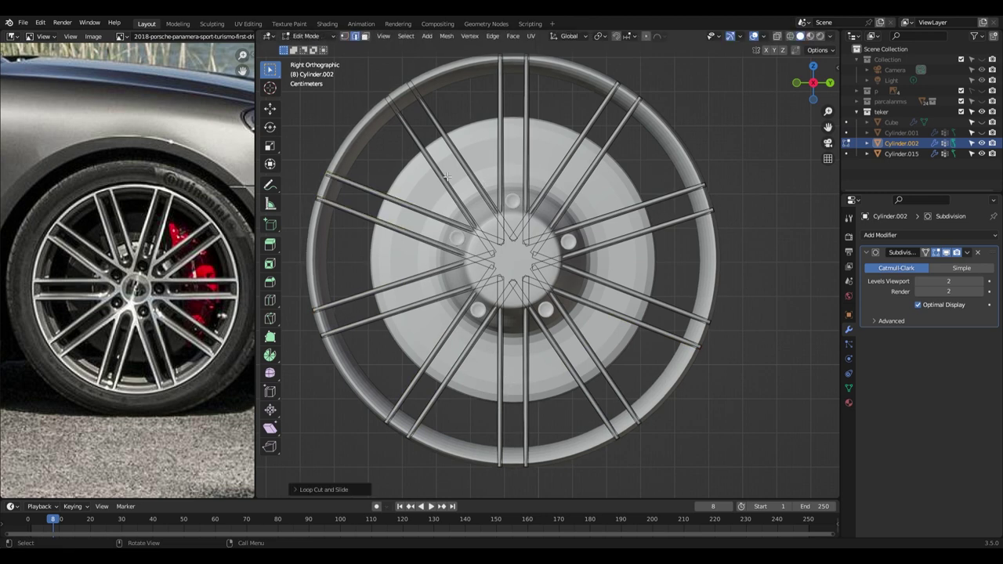
click(419, 121)
key(Tab)
Select the spokes object, scale it, and inspect the wheel from several angles.
middle_drag(419, 122, 599, 385)
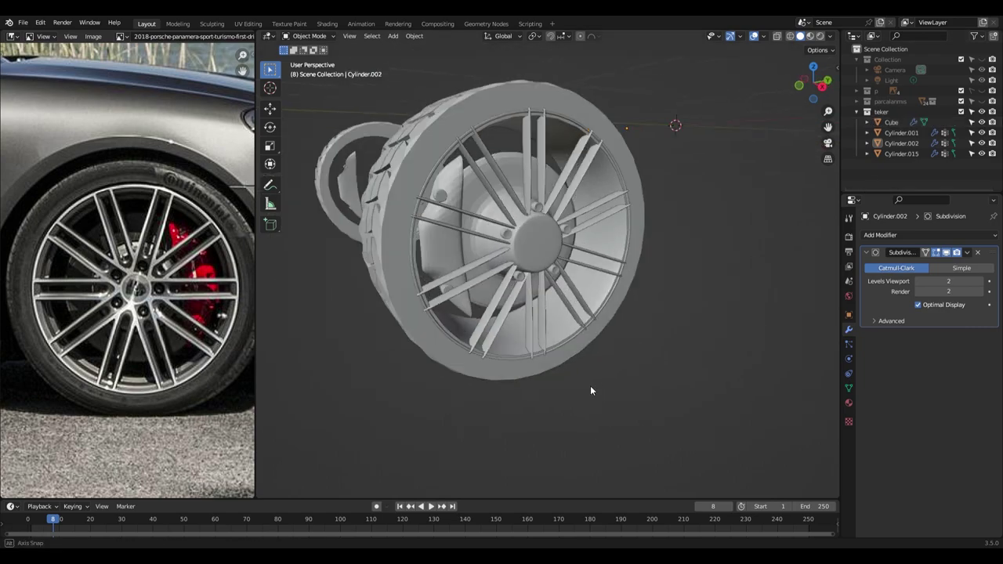
scroll(518, 387, up, 2)
click(518, 386)
key(s)
click(546, 405)
mouse_move(546, 405)
middle_down()
mouse_move(465, 312)
mouse_move(462, 45)
middle_up()
scroll(344, 351, up, 3)
scroll(611, 457, up, 3)
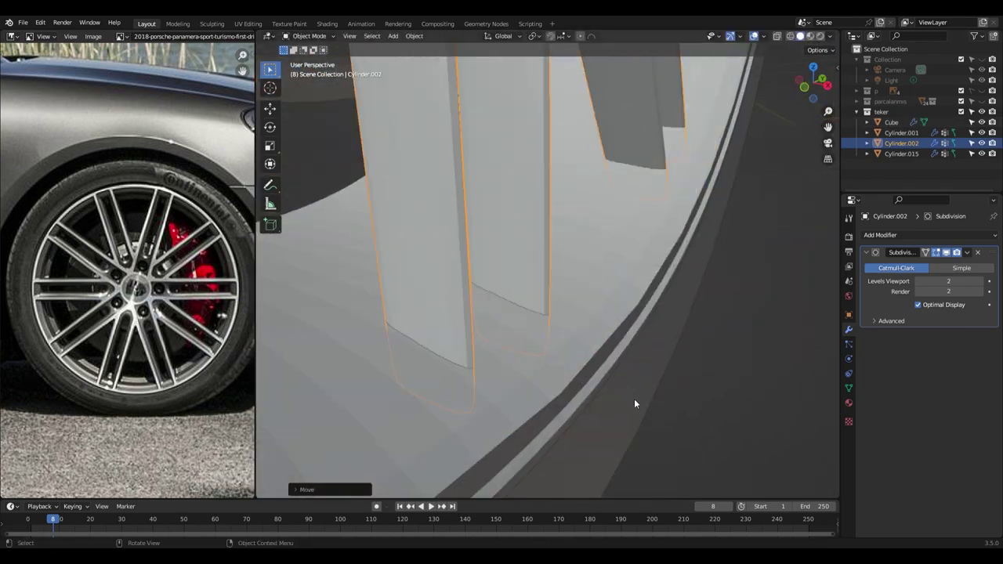
scroll(578, 304, down, 10)
mouse_move(579, 303)
middle_down()
mouse_move(618, 416)
mouse_move(658, 434)
mouse_move(593, 410)
middle_up()
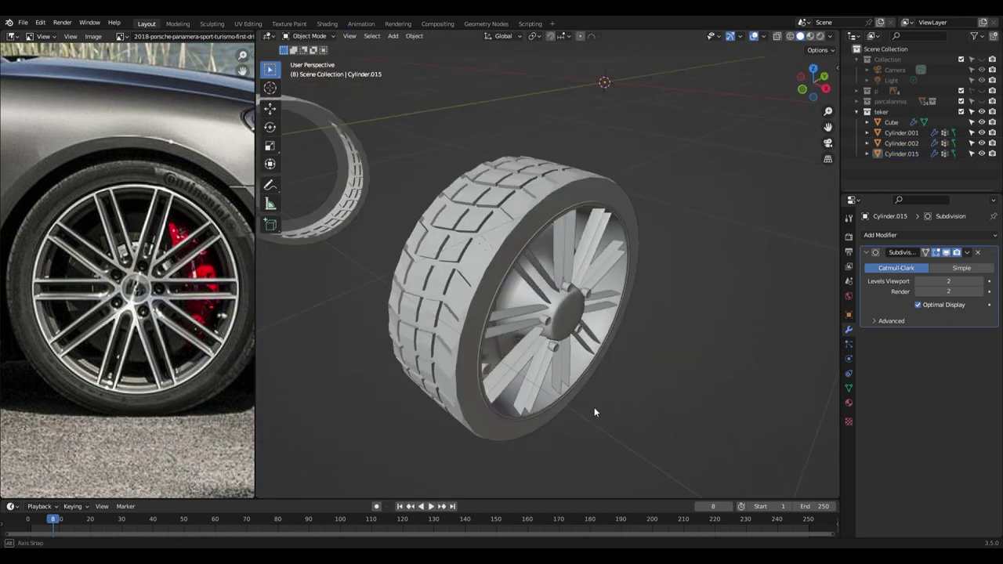
key(KP_3)
scroll(465, 329, up, 4)
Move the selected hub geometry along the X axis in Edit Mode.
key(Tab)
scroll(465, 329, down, 3)
mouse_move(465, 329)
middle_down()
mouse_move(549, 353)
mouse_move(467, 261)
middle_up()
scroll(572, 366, up, 4)
key(g)
key(x)
click(572, 365)
right_click(493, 261)
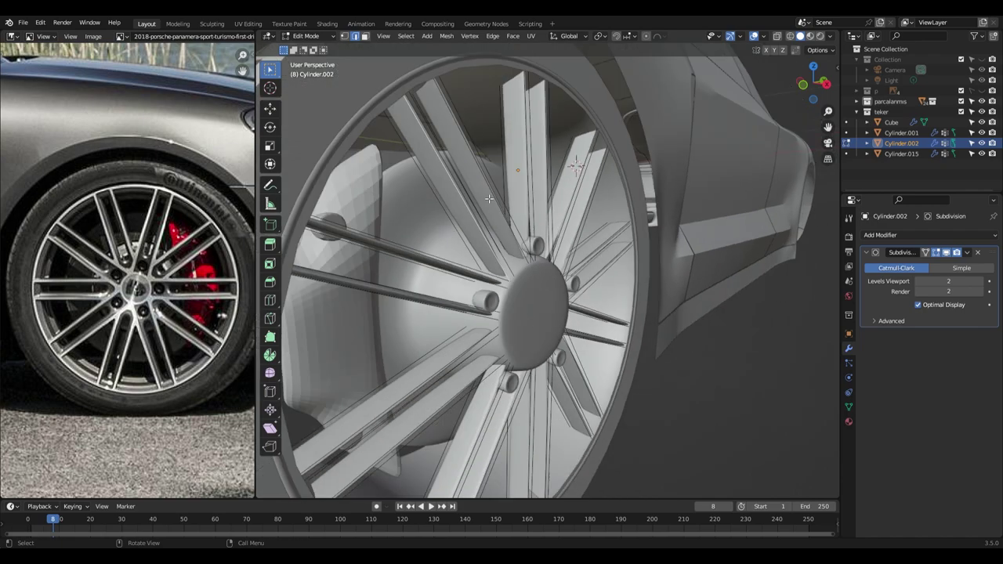
middle_drag(549, 314, 591, 411)
key(Tab)
Rescale the spokes object in the right side view to fit the rim.
click(596, 400)
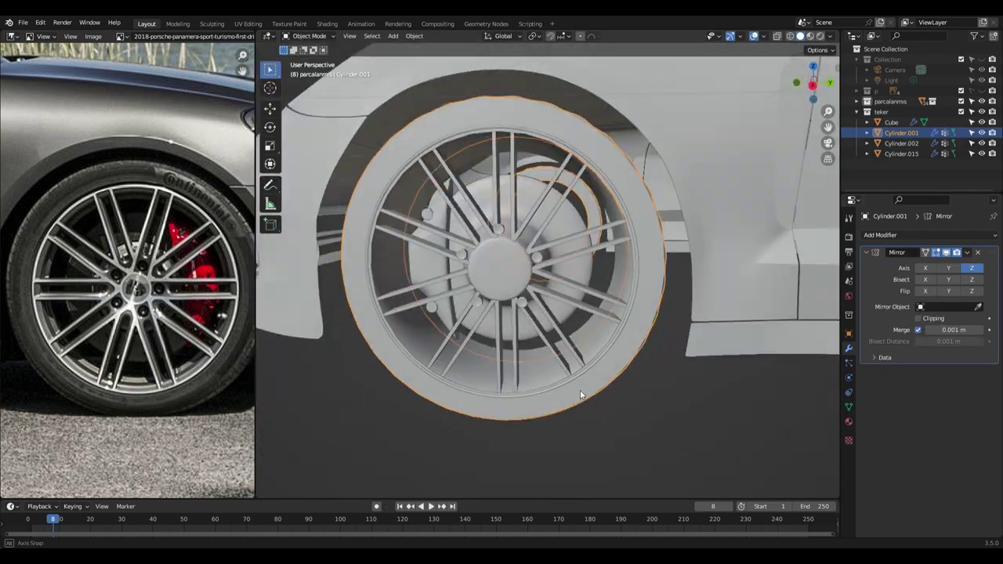
scroll(517, 319, up, 4)
key(KP_3)
click(515, 273)
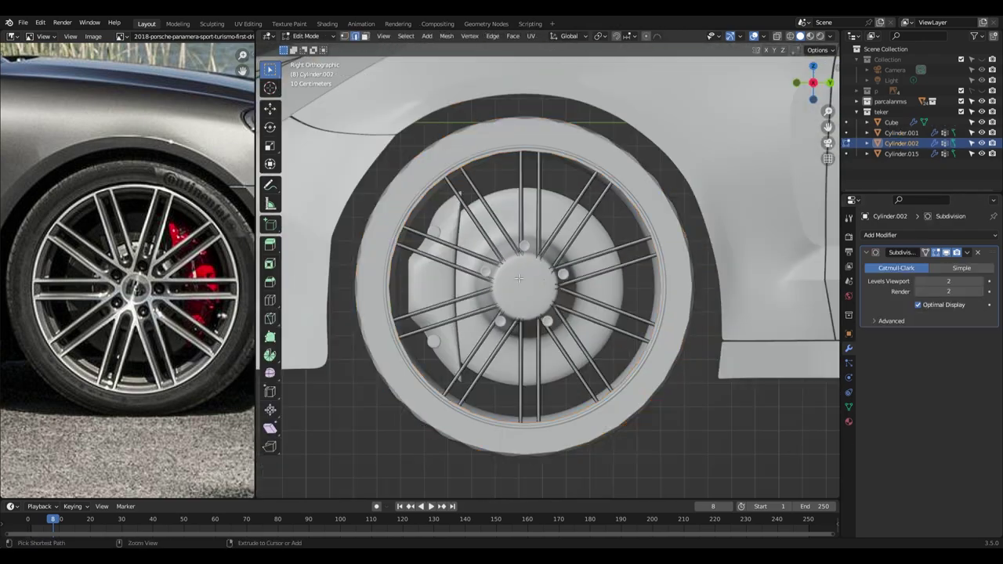
key(s)
click(722, 421)
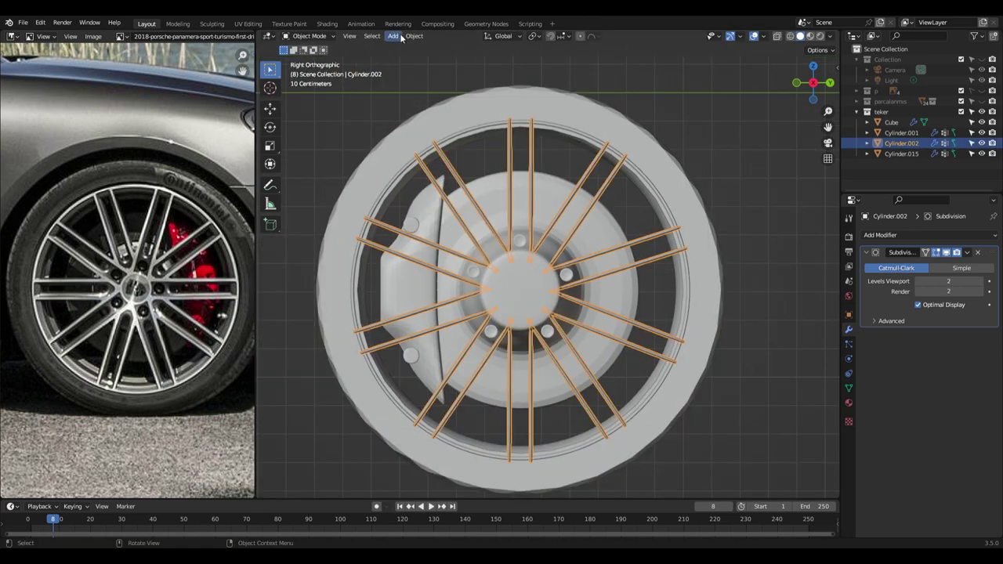
middle_drag(762, 387, 673, 368)
key(KP_3)
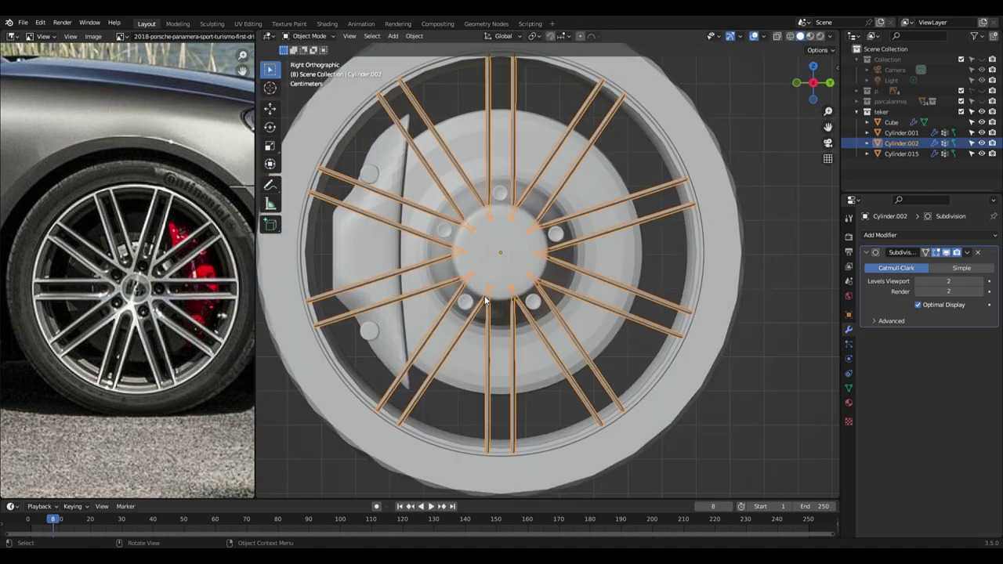
Add a loop cut across the spokes so they converge at the hub.
key(Tab)
key(ctrl+r)
click(533, 222)
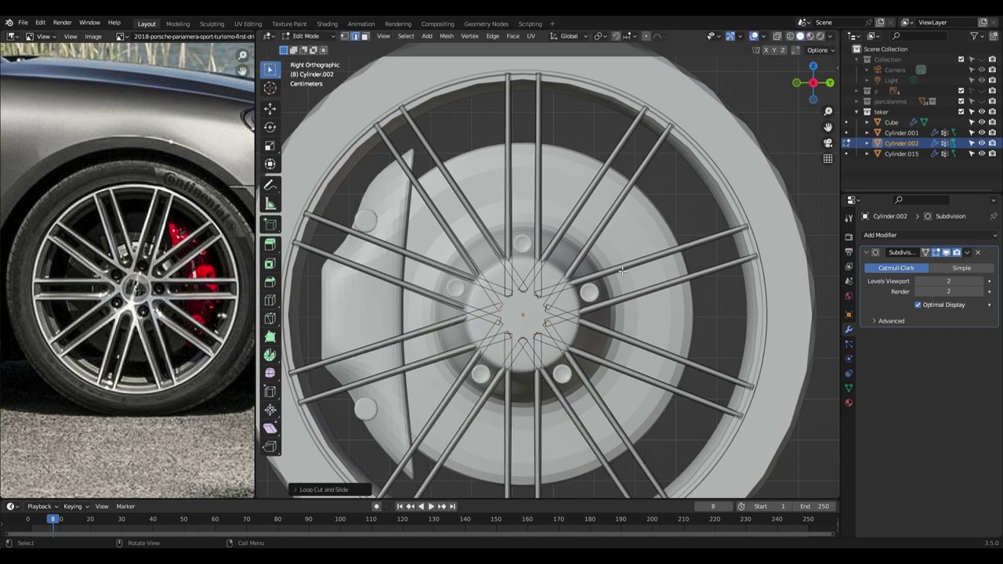
middle_drag(440, 213, 543, 371)
scroll(486, 290, up, 5)
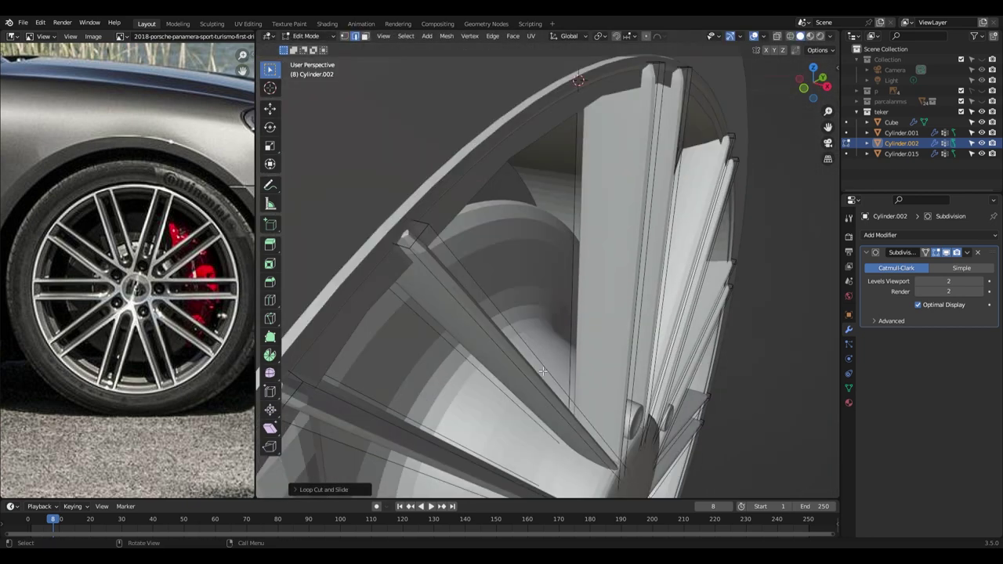
click(543, 366)
scroll(543, 367, down, 5)
middle_drag(501, 298, 444, 186)
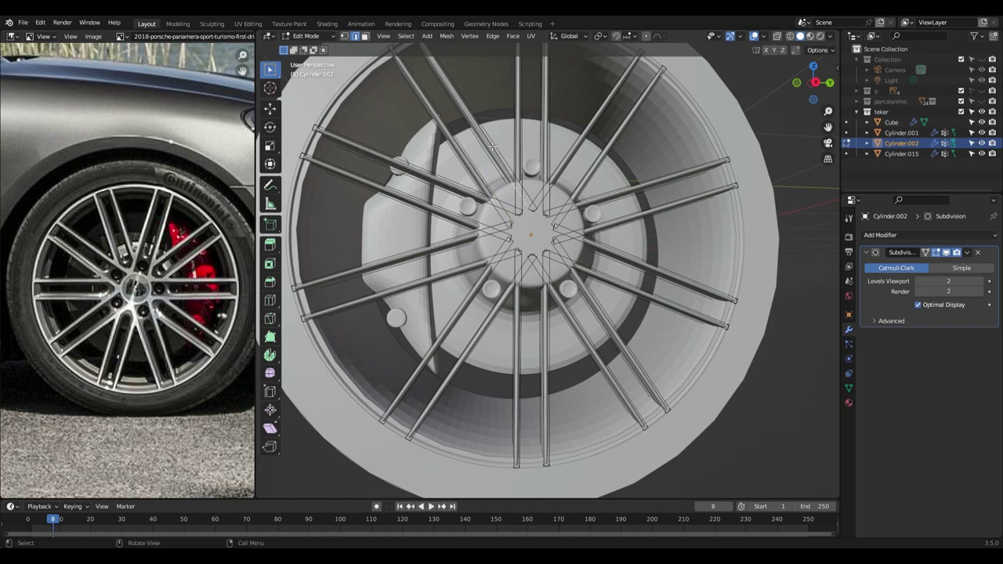
key(Tab)
Deselect everything and view the finished wheel from the right side.
middle_drag(492, 147, 525, 307)
scroll(525, 306, up, 3)
scroll(525, 307, down, 3)
key(KP_3)
mouse_move(439, 277)
middle_down()
mouse_move(470, 258)
mouse_move(522, 265)
middle_up()
scroll(494, 266, down, 5)
key(alt+a)
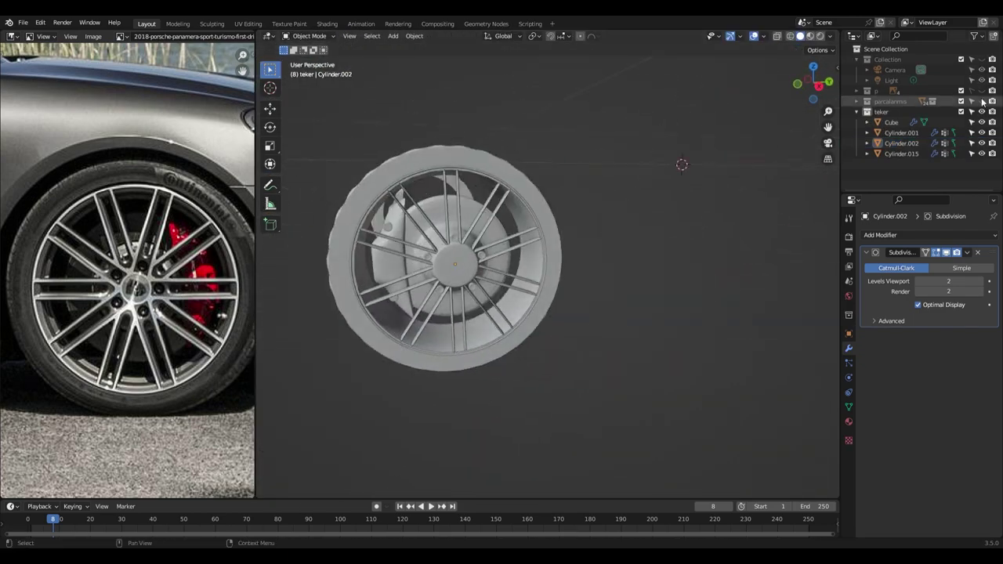
Unhide the car body and box-select all the front wheel parts.
click(981, 102)
middle_drag(627, 314, 688, 365)
scroll(480, 255, down, 4)
click(482, 314)
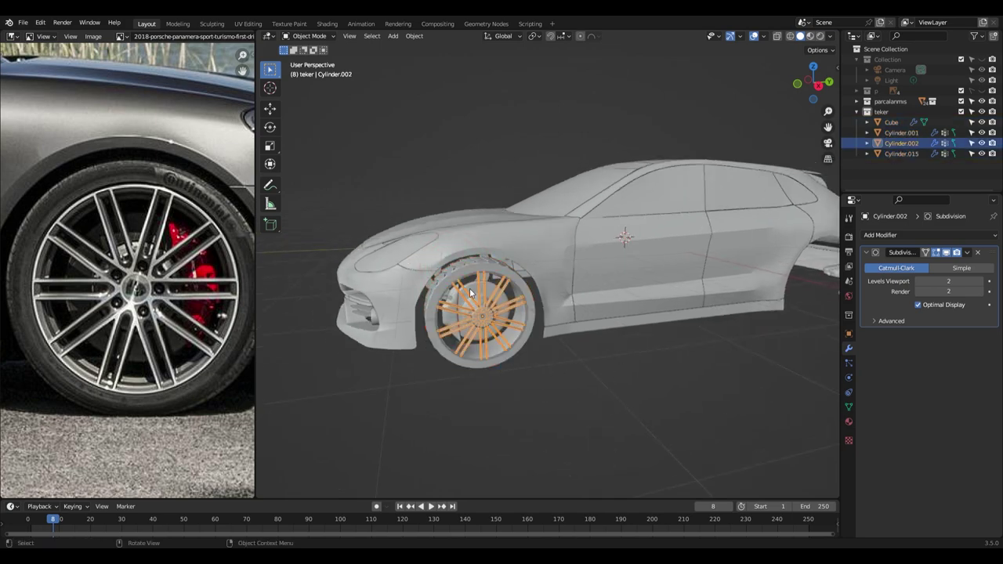
middle_drag(470, 288, 504, 302)
click(505, 301)
scroll(504, 302, down, 2)
drag(535, 412, 446, 285)
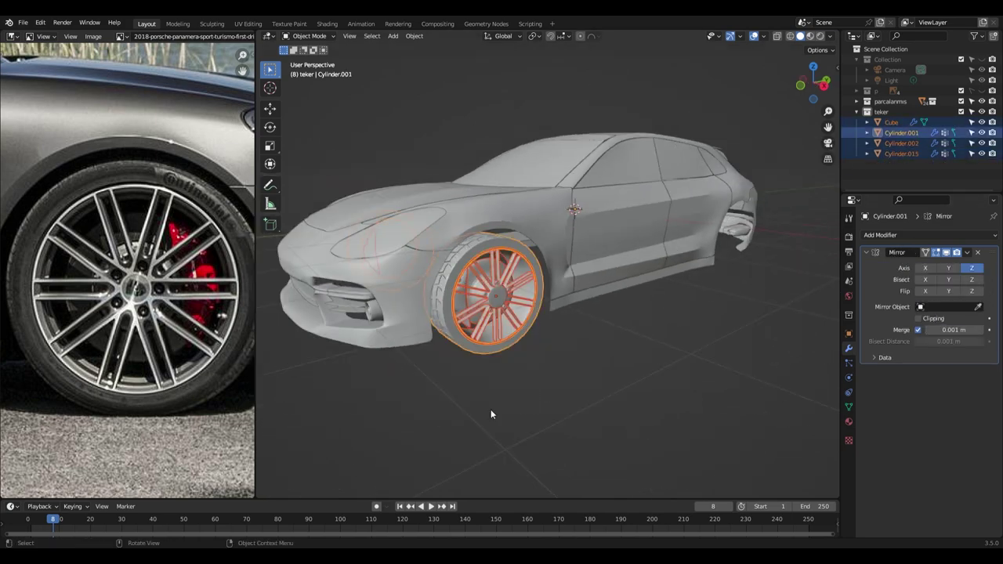
scroll(491, 414, up, 2)
click(413, 35)
click(439, 115)
mouse_move(666, 316)
middle_down()
mouse_move(390, 320)
mouse_move(464, 402)
middle_up()
Duplicate the front wheel set with Shift+D and place the copy in the rear arch.
drag(464, 402, 368, 270)
key(shift+d)
click(760, 302)
scroll(539, 354, up, 3)
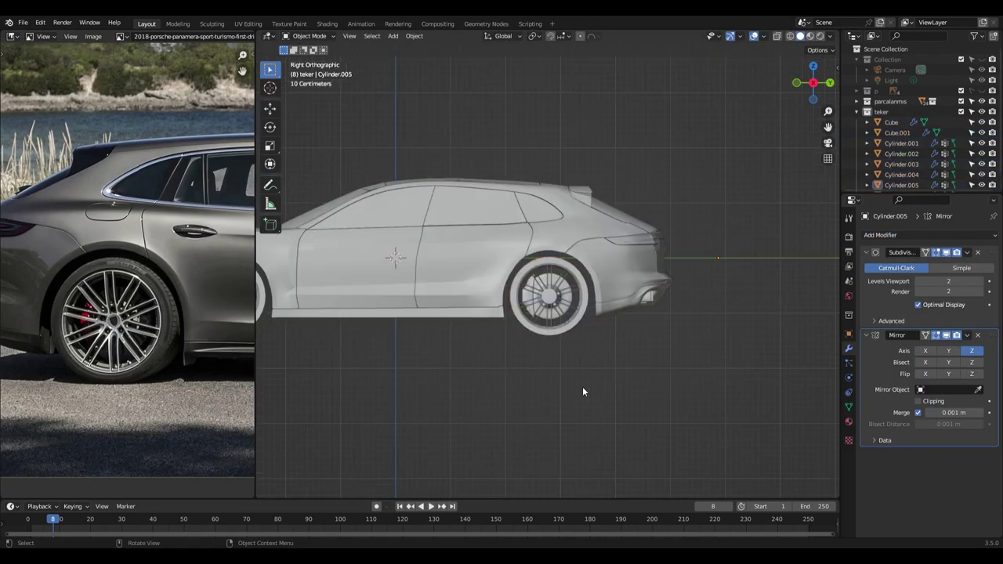
Rotate the rear brake caliper about the Z axis to fit the rear wheel.
click(413, 35)
key(r)
key(z)
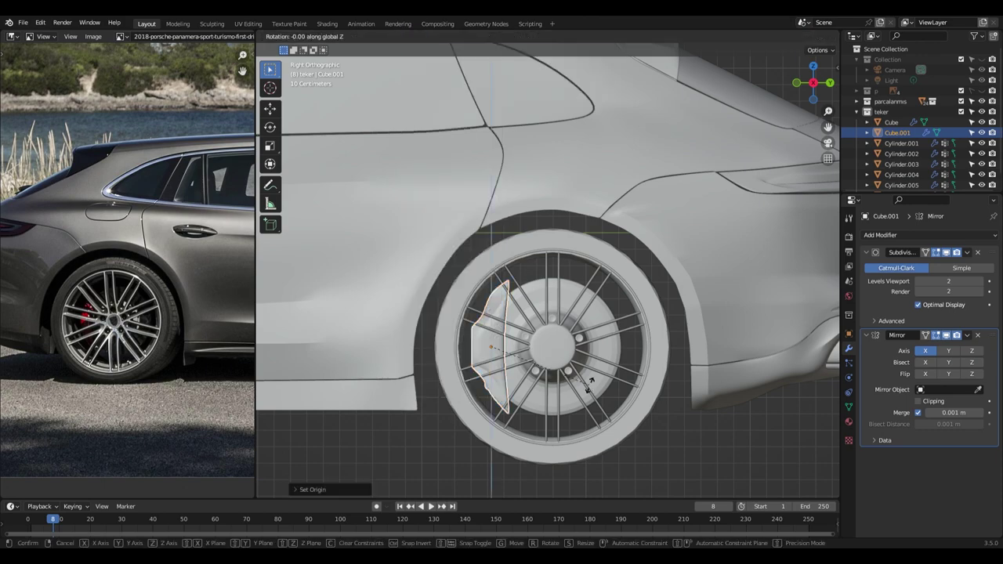
click(710, 393)
scroll(469, 259, up, 4)
scroll(469, 259, down, 5)
scroll(141, 329, up, 5)
scroll(141, 329, down, 5)
scroll(224, 357, up, 4)
click(572, 435)
scroll(515, 383, down, 4)
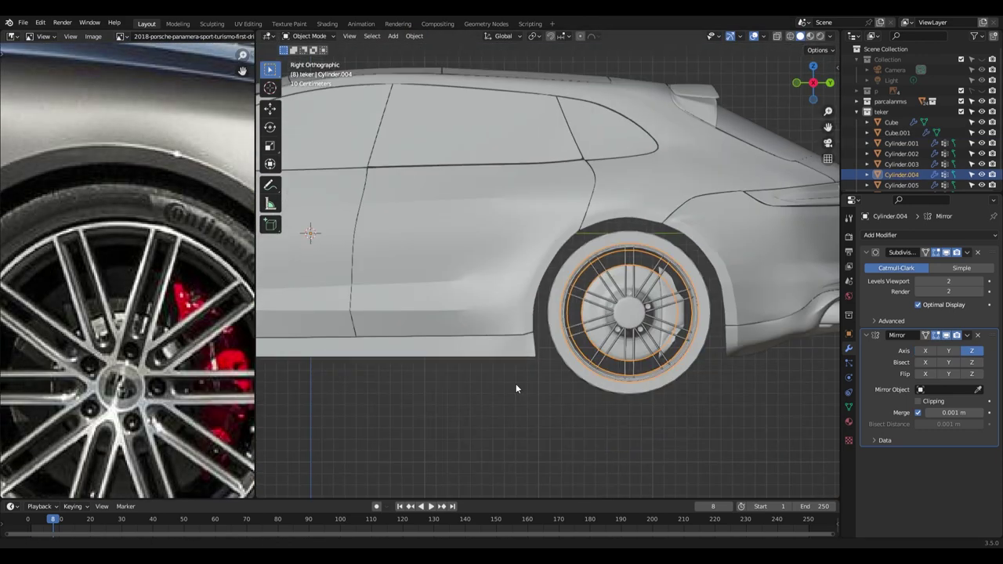
shift+middle_drag(515, 383, 394, 359)
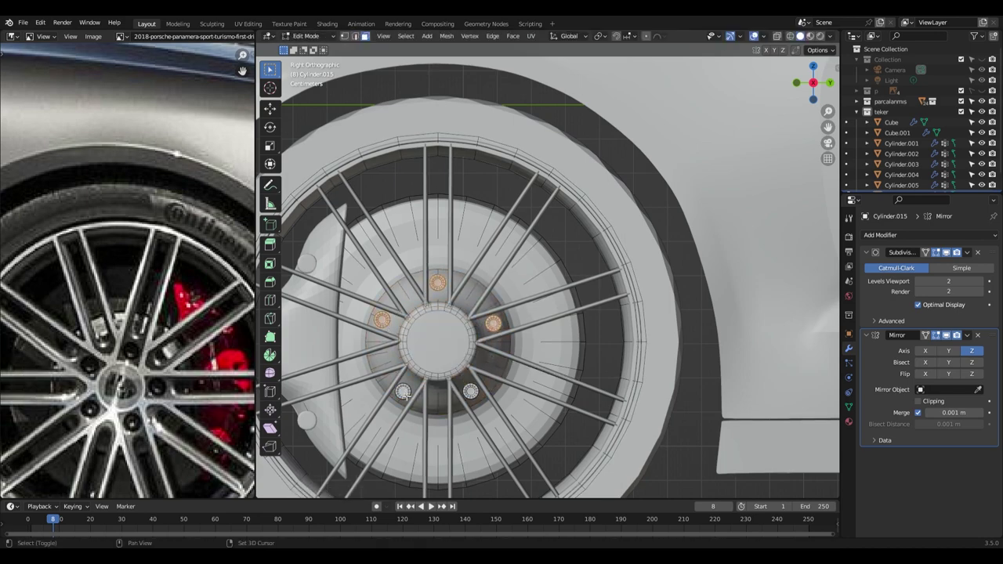
Select the front wheel's hub and bolt object, Cylinder.015.
mouse_move(546, 393)
middle_down()
mouse_move(495, 354)
mouse_move(453, 281)
middle_up()
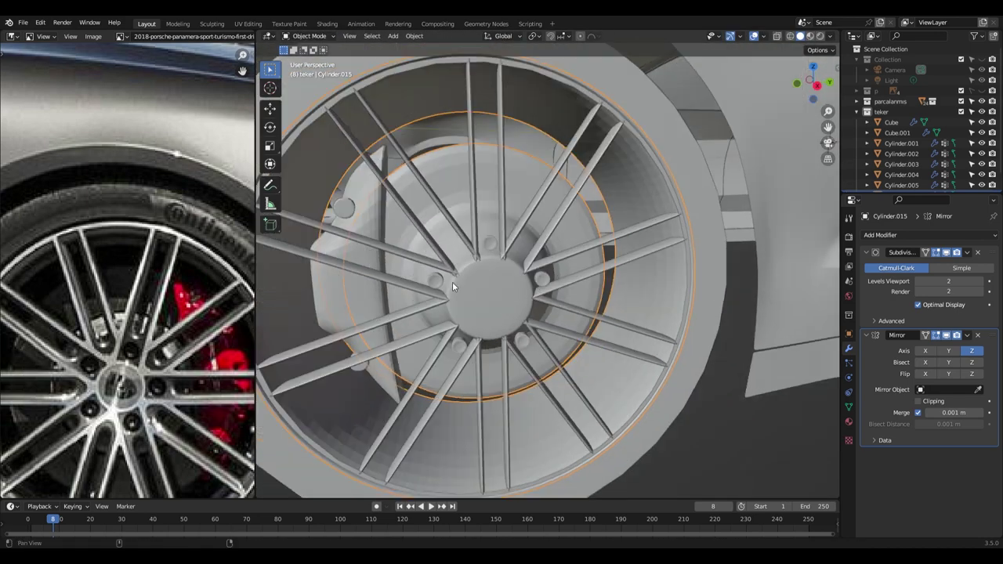
key(Tab)
scroll(464, 333, up, 4)
scroll(464, 333, down, 2)
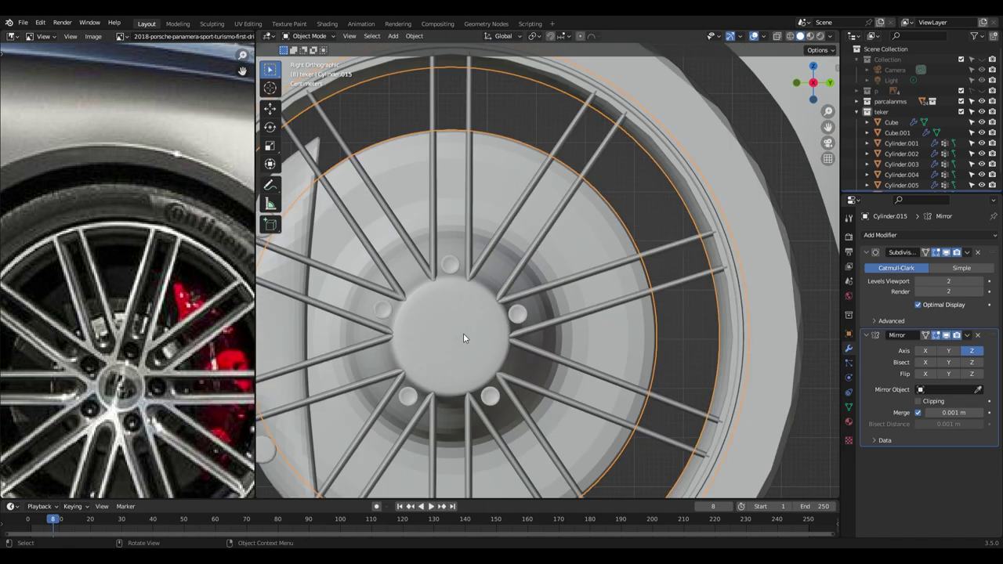
scroll(463, 333, down, 3)
scroll(506, 343, up, 2)
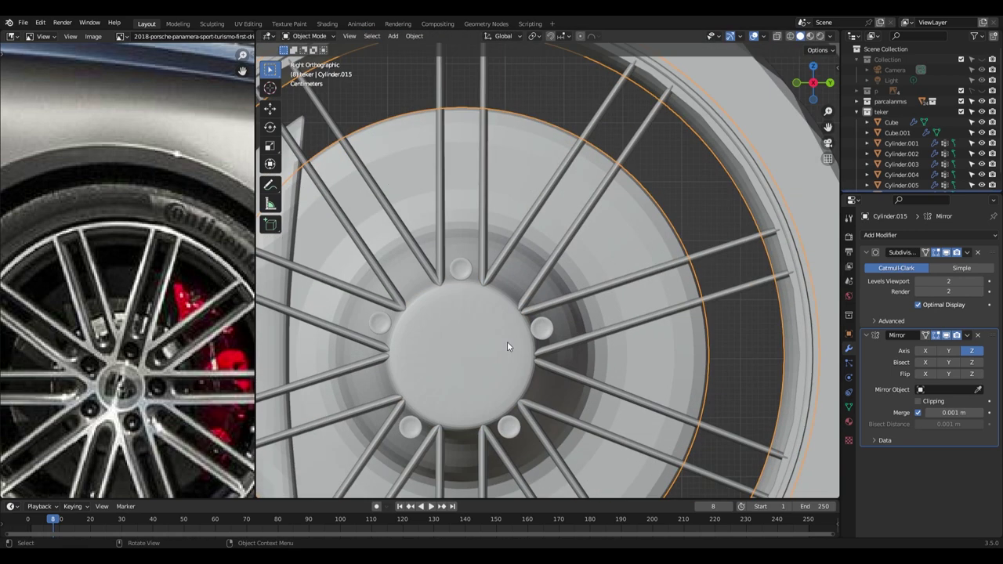
scroll(507, 341, down, 2)
click(540, 276)
click(496, 322)
click(496, 322)
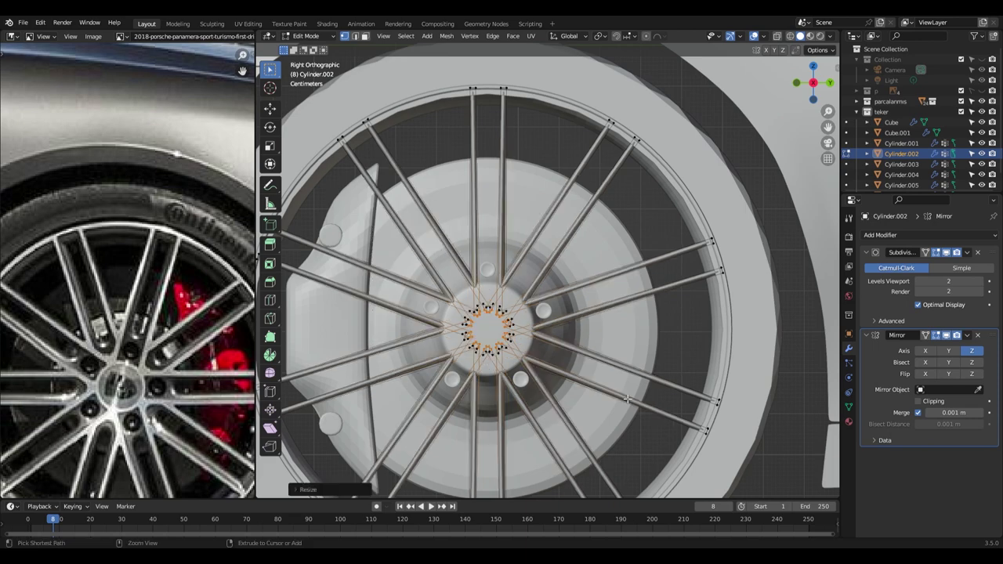
click(496, 322)
Scale down the centre hub cap in Edit Mode.
key(Tab)
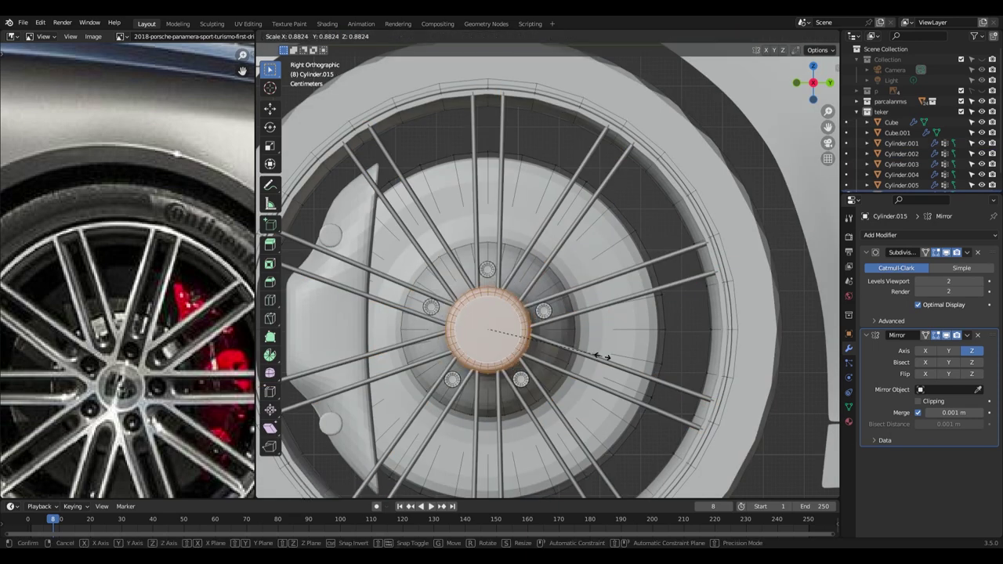
click(602, 357)
scroll(511, 304, up, 2)
key(v)
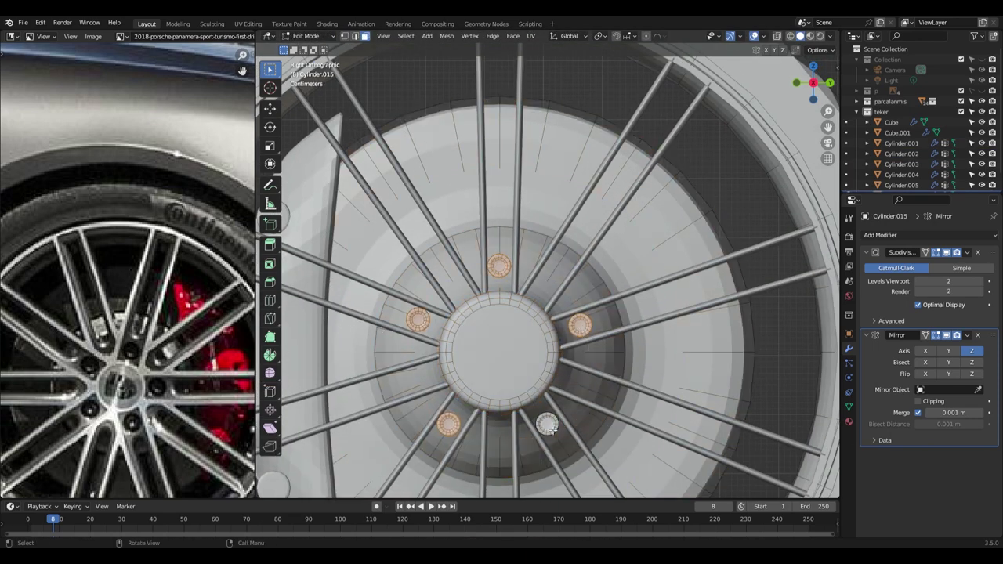
key(Tab)
Scale the lug bolts inward so they sit closer around the hub.
scroll(548, 427, down, 5)
middle_drag(491, 329, 537, 322)
scroll(537, 321, down, 3)
scroll(472, 391, up, 5)
middle_drag(472, 391, 480, 374)
key(Tab)
scroll(480, 376, up, 4)
key(g)
right_click(509, 322)
scroll(454, 240, down, 3)
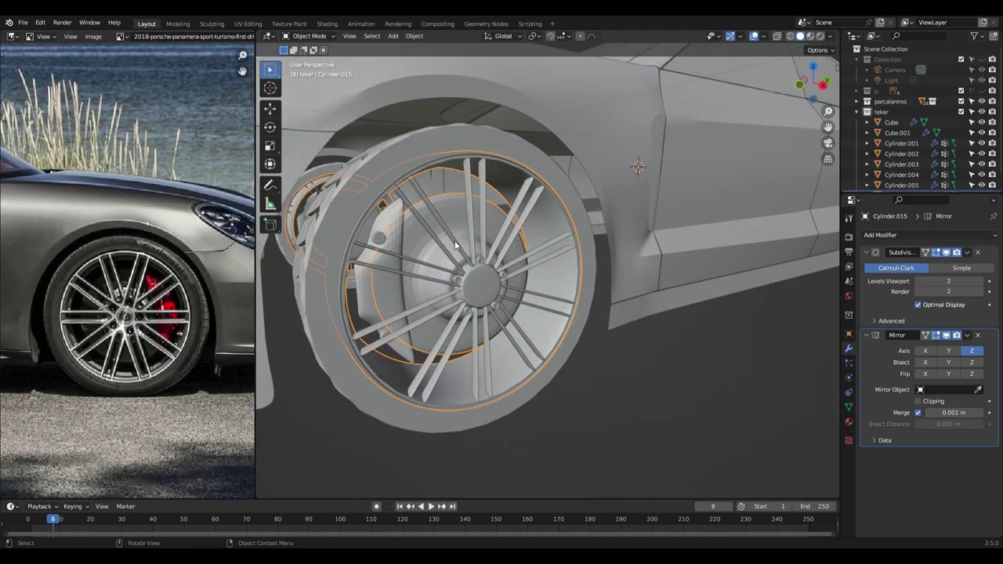
scroll(476, 314, up, 2)
scroll(443, 308, up, 2)
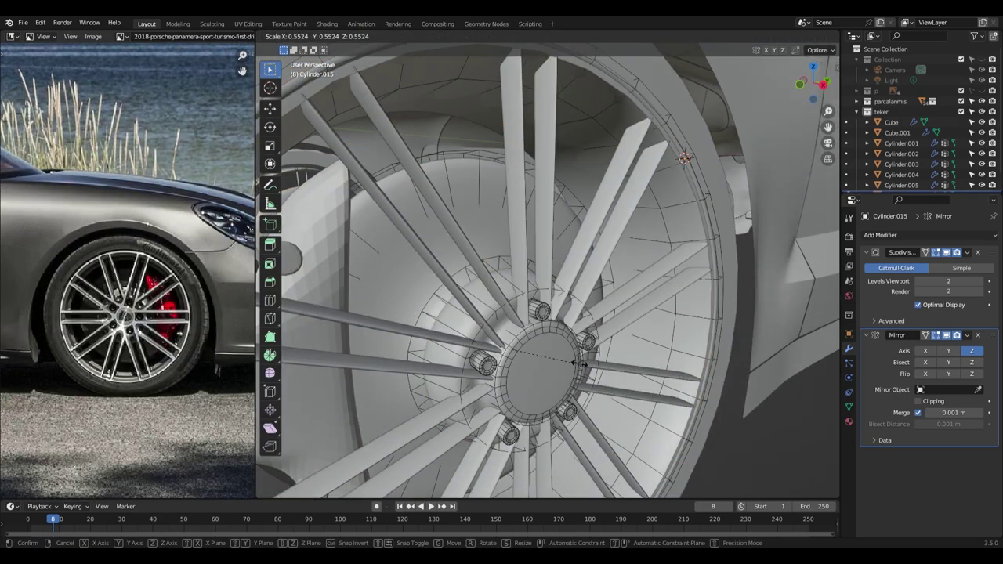
click(610, 377)
Move the bolts along the X axis, then check the wheel from the right side.
key(g)
key(x)
key(Tab)
scroll(710, 188, down, 3)
scroll(537, 364, down, 2)
scroll(536, 396, up, 1)
scroll(511, 245, up, 4)
scroll(510, 245, down, 2)
scroll(548, 313, down, 4)
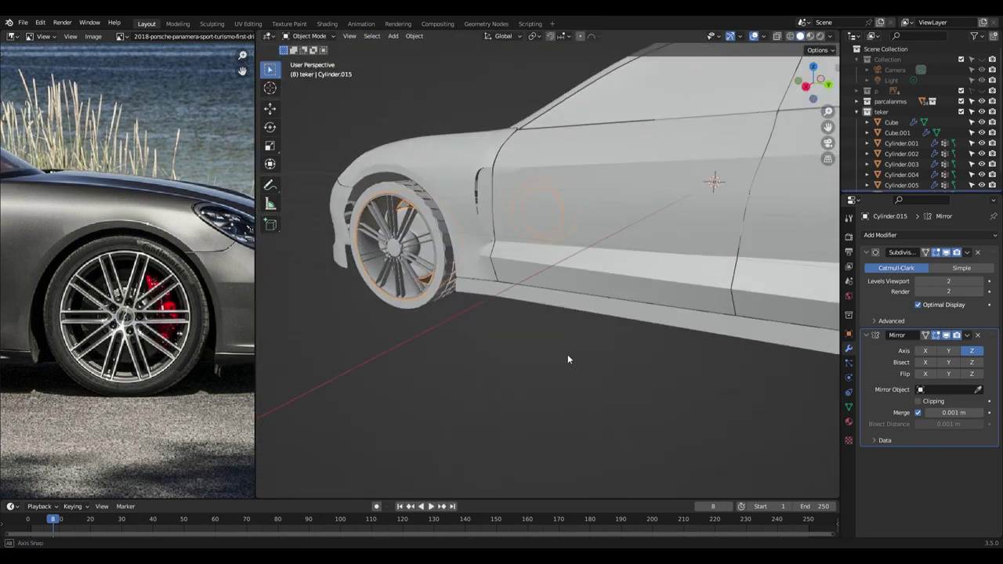
key(KP_3)
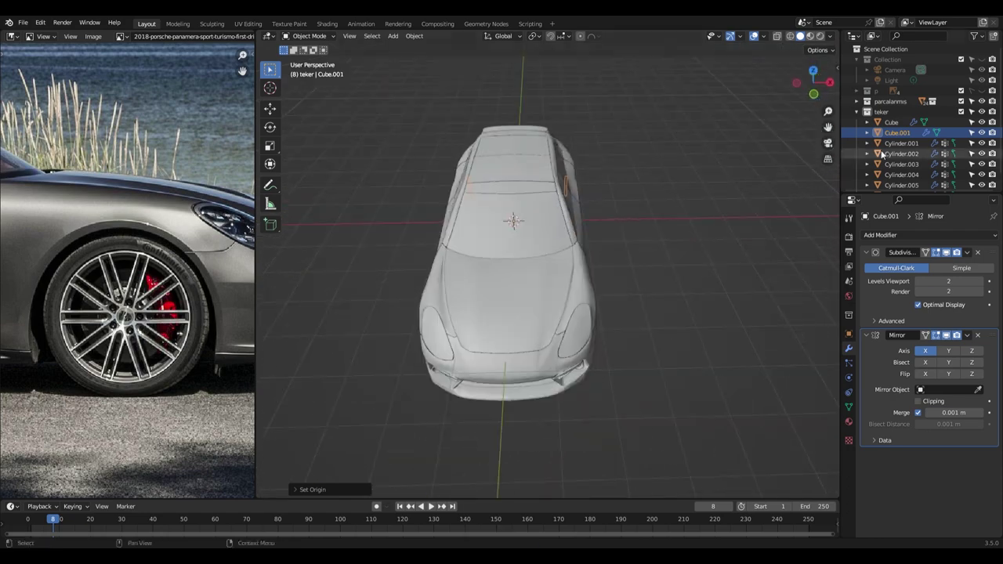
Expand the car body parts collection and box-select the wheel arch on the arkatmpon panel.
middle_drag(503, 358, 551, 299)
click(860, 101)
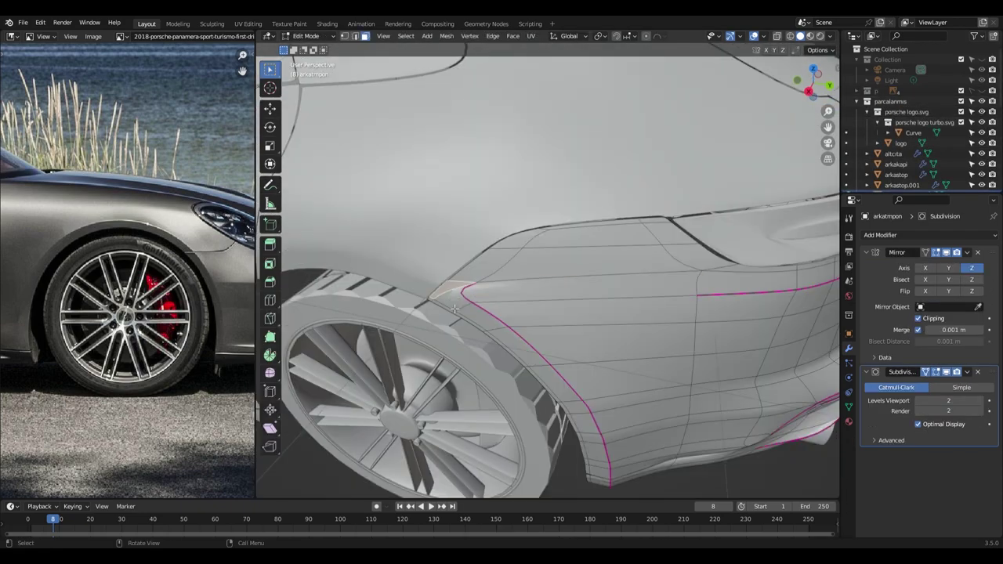
scroll(472, 291, up, 5)
scroll(526, 329, down, 5)
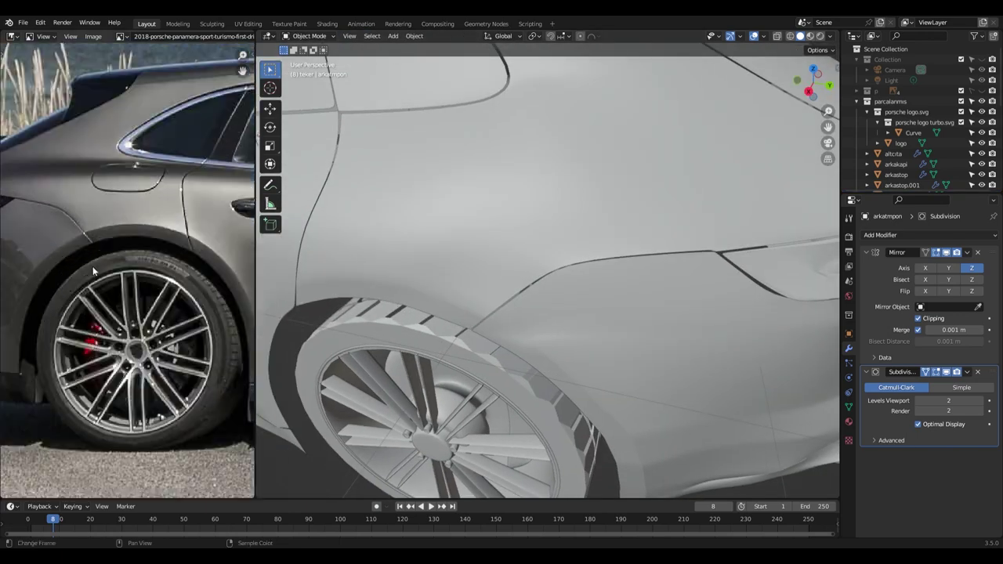
scroll(524, 405, up, 3)
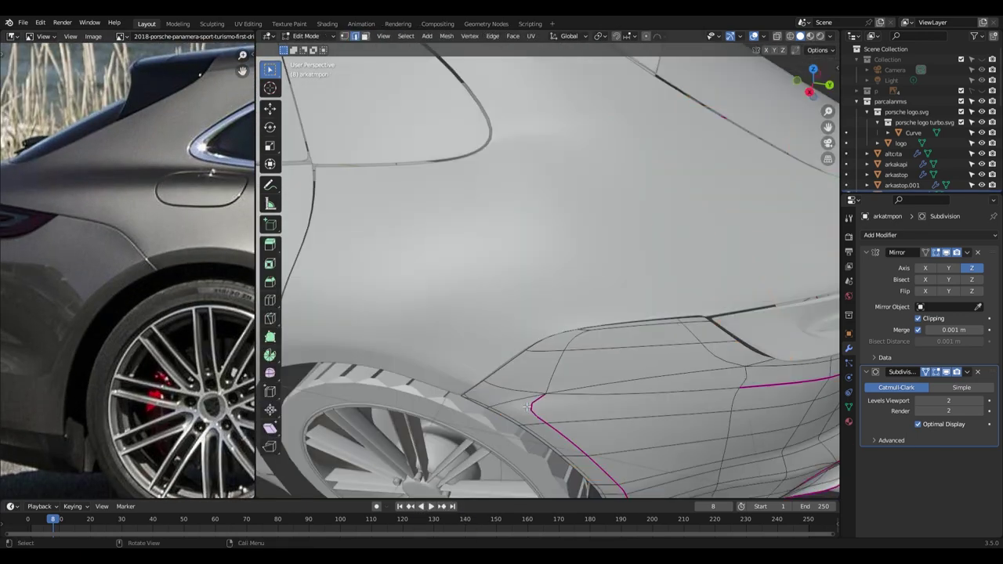
scroll(690, 239, up, 4)
key(b)
scroll(595, 250, down, 3)
Knife-cut new edges across the wheel arch with the smoothed surface shown, then commit the cut.
key(k)
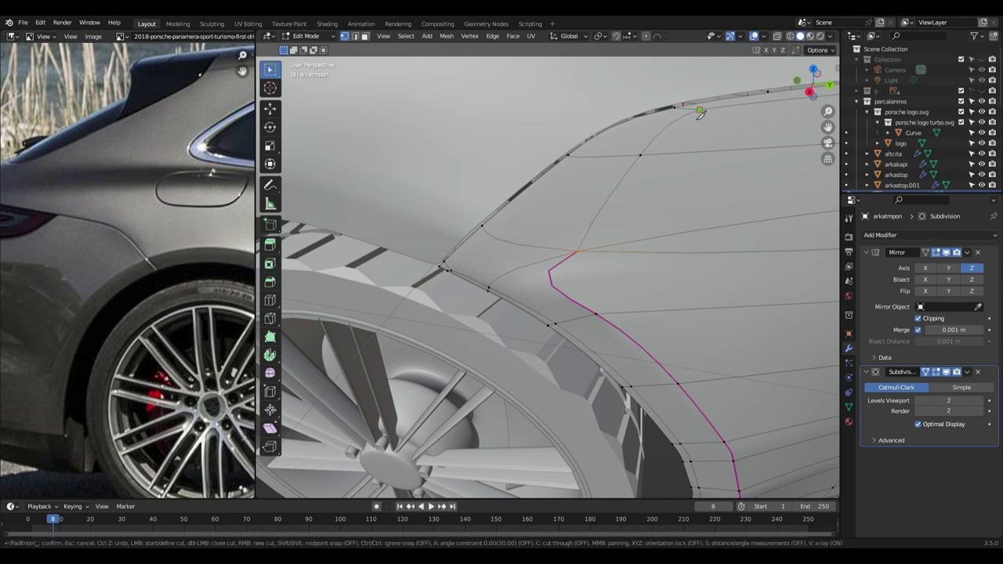
middle_drag(548, 314, 465, 300)
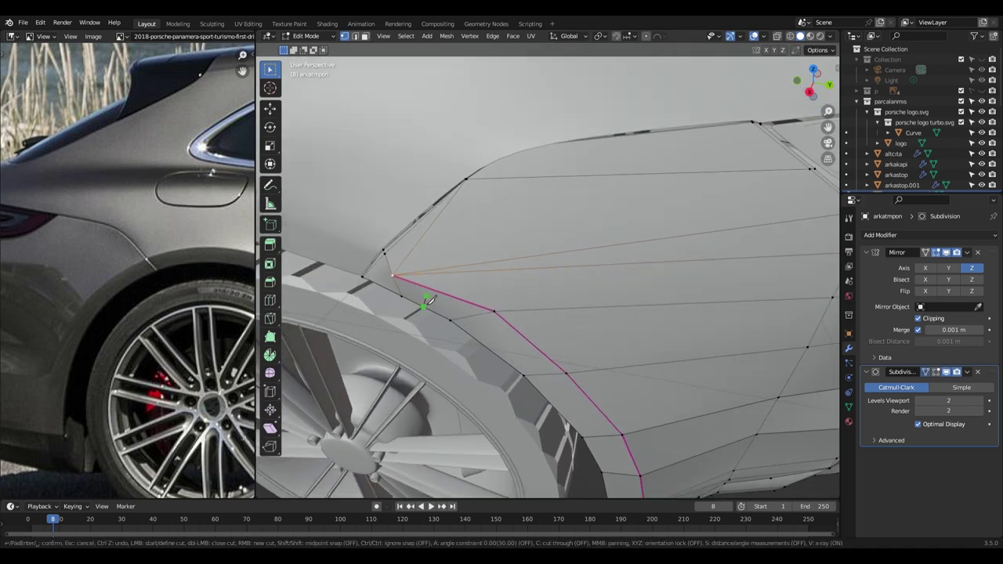
click(946, 373)
middle_drag(548, 297, 507, 276)
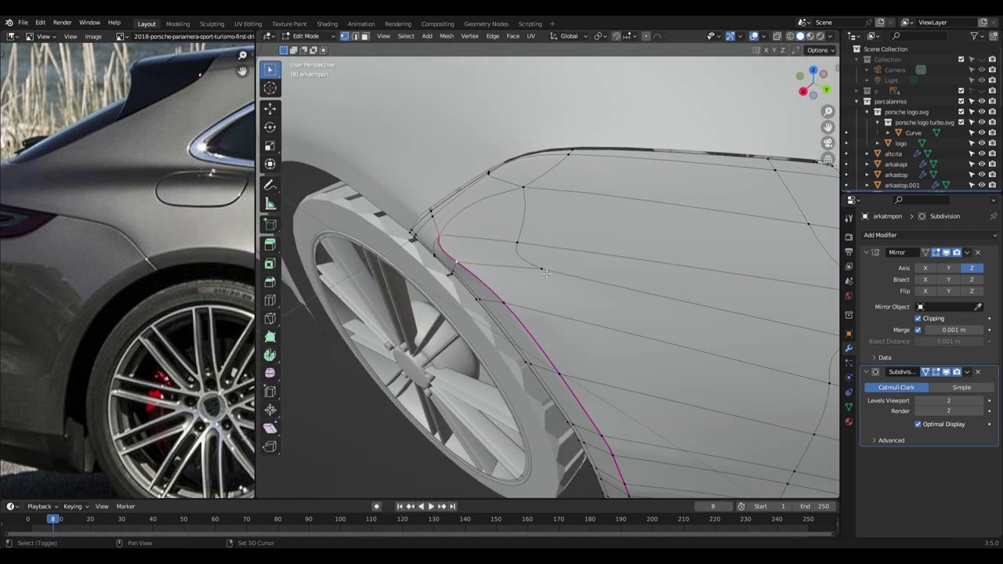
click(469, 248)
key(Tab)
key(Tab)
key(Tab)
mouse_move(590, 230)
middle_down()
mouse_move(584, 219)
mouse_move(508, 256)
middle_up()
key(Tab)
key(Tab)
key(Tab)
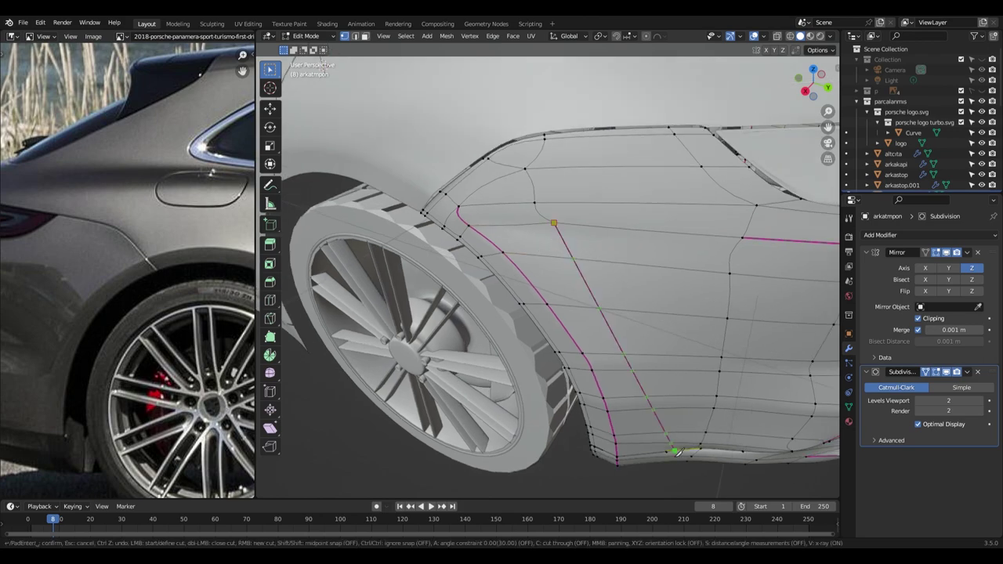
key(Return)
Try moving the new vertex along the X axis, then cancel the move.
key(Tab)
middle_drag(554, 308, 507, 295)
key(Tab)
key(g)
key(x)
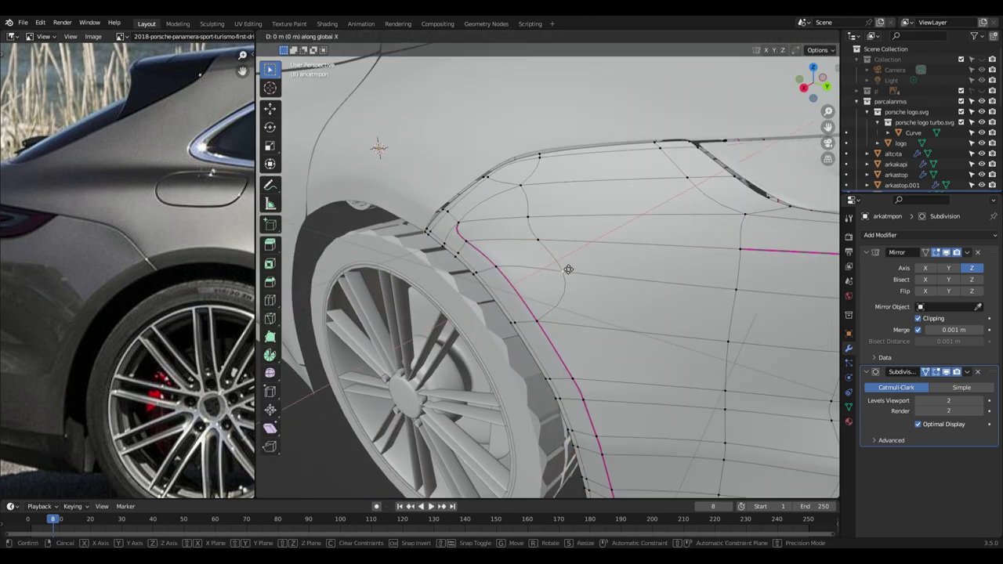
key(Escape)
Return to Object Mode and widen the reference photo area.
key(Tab)
scroll(549, 275, down, 6)
drag(256, 331, 577, 332)
scroll(454, 342, up, 3)
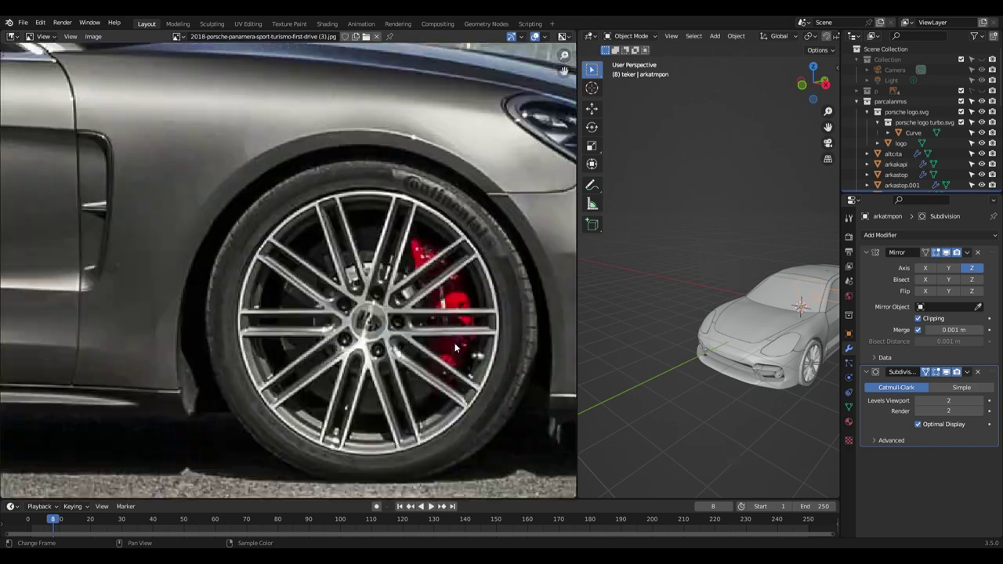
Shrink the reference photo, switch to top view, and enter Edit Mode on the kaput hood.
ctrl+scroll(455, 342, down, 2)
ctrl+scroll(454, 342, down, 2)
ctrl+scroll(454, 343, down, 2)
ctrl+scroll(455, 342, down, 1)
key(KP_1)
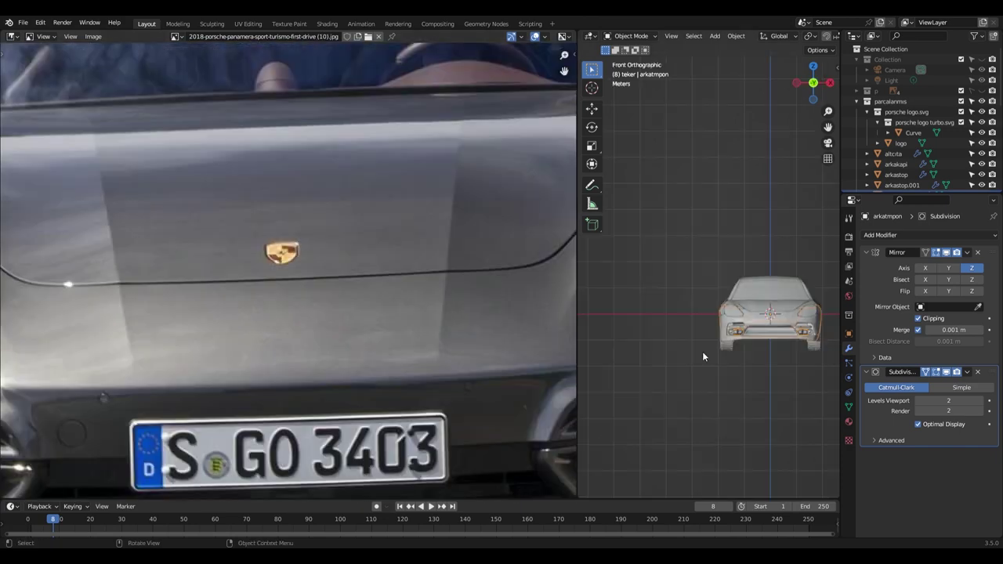
drag(577, 357, 138, 357)
scroll(434, 356, up, 6)
key(KP_7)
click(485, 329)
key(Tab)
scroll(546, 335, up, 5)
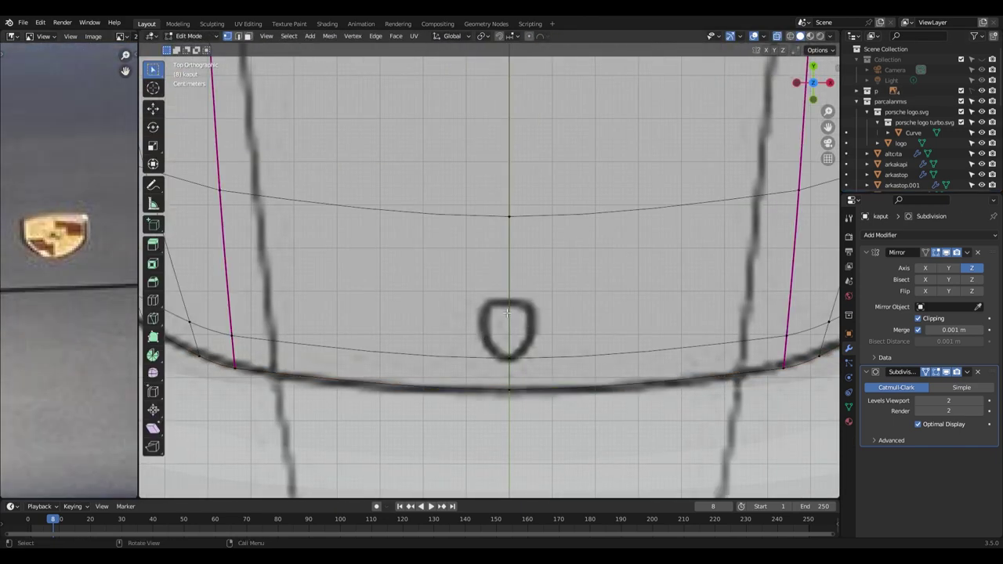
Select the vertices and faces at the hood's front centre.
right_click(537, 284)
scroll(536, 285, down, 3)
scroll(527, 415, up, 2)
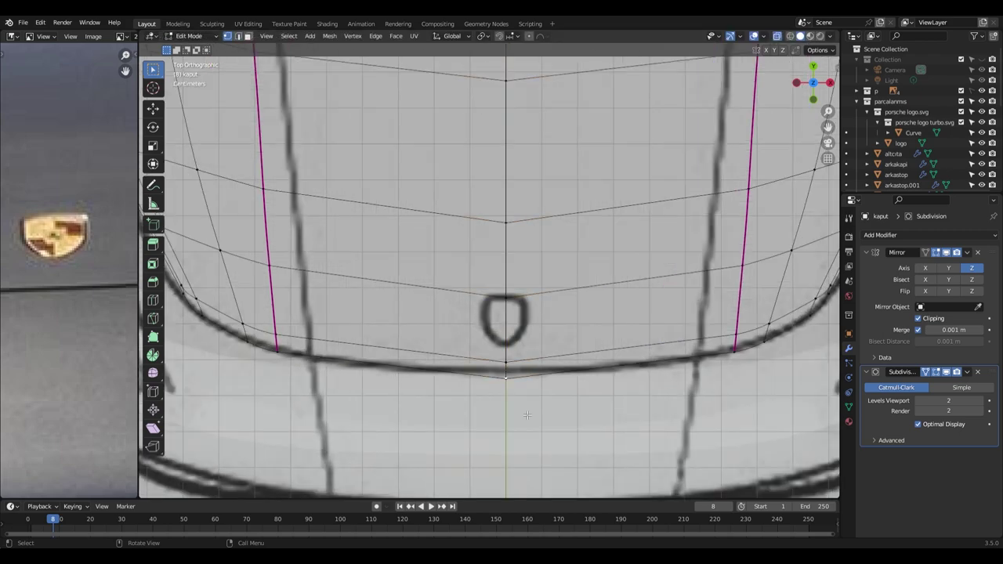
scroll(520, 376, down, 2)
drag(520, 376, 497, 316)
scroll(530, 311, down, 1)
mouse_move(530, 311)
middle_down()
mouse_move(567, 356)
mouse_move(589, 275)
middle_up()
scroll(589, 274, up, 3)
alt+click(660, 296)
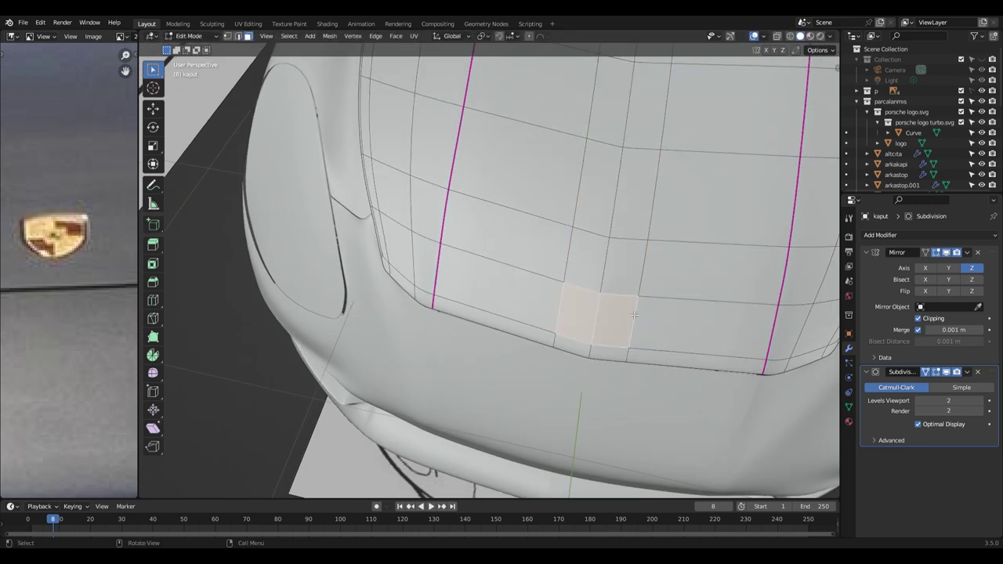
Move the selected front-centre faces into place from the top view.
middle_drag(624, 314, 649, 314)
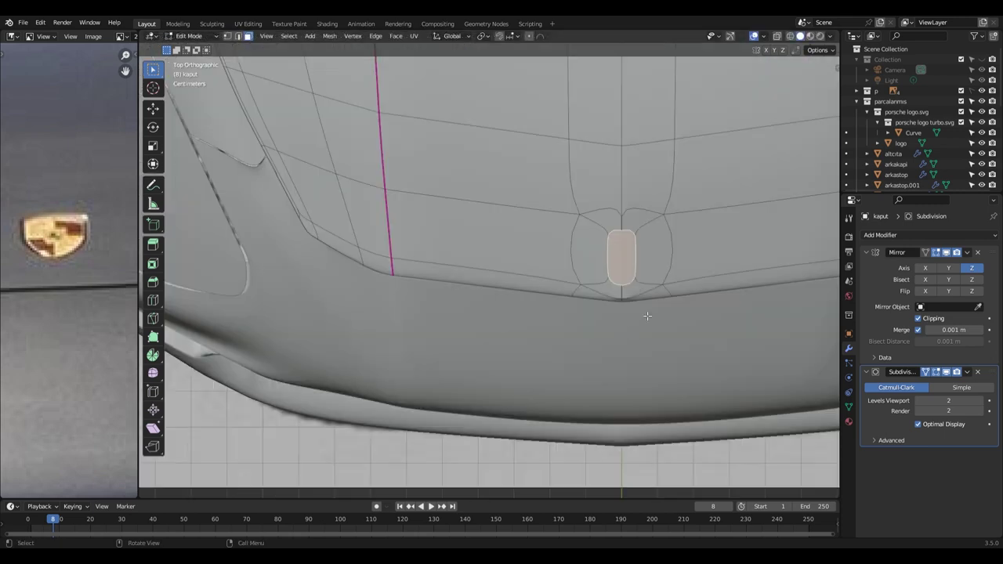
key(KP_7)
key(g)
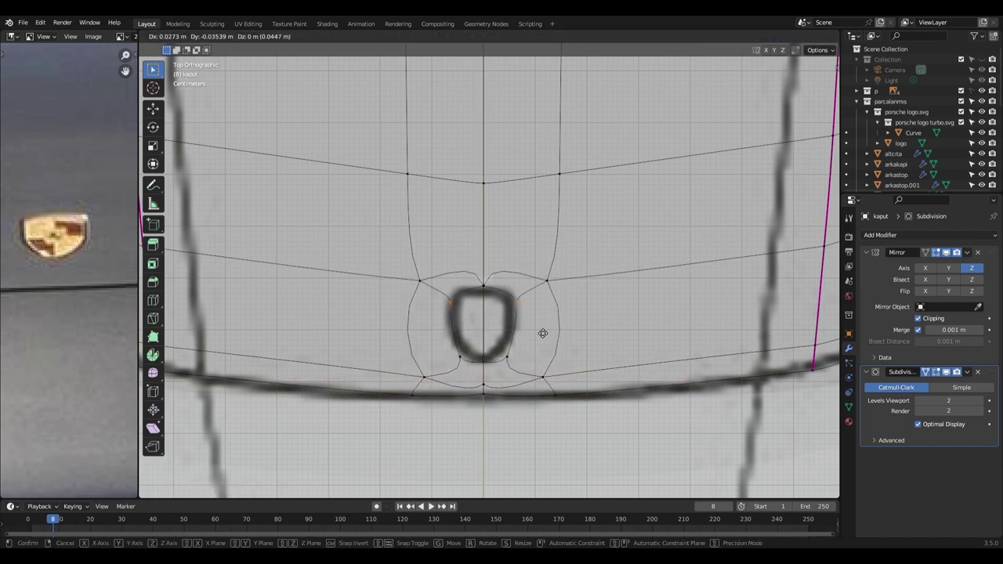
mouse_move(496, 376)
middle_down()
mouse_move(684, 320)
mouse_move(476, 300)
mouse_move(444, 413)
middle_up()
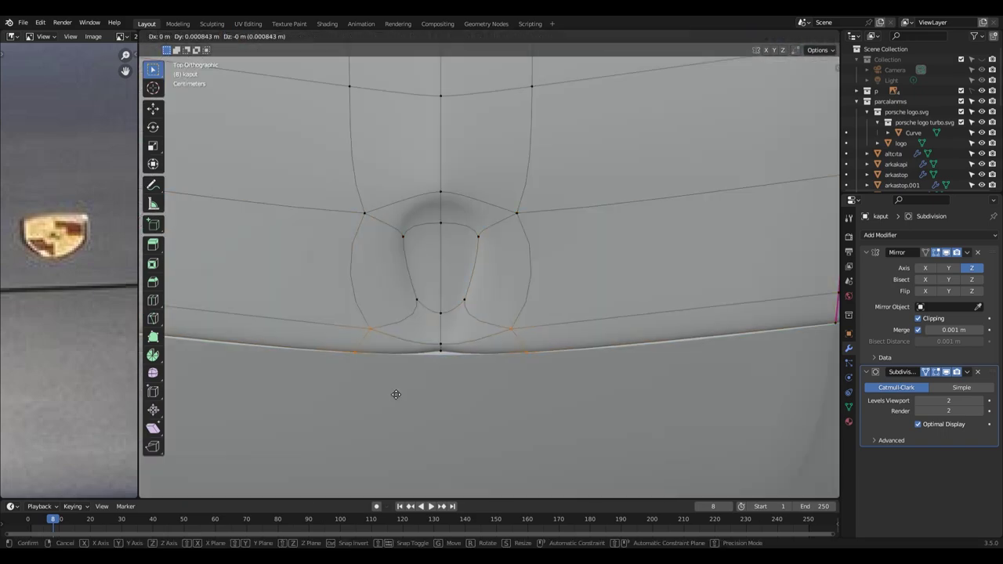
click(593, 343)
Slide the vertices toward the badge outline, checking the hood's front edge from the side.
drag(578, 312, 577, 313)
mouse_move(578, 313)
middle_down()
mouse_move(431, 224)
mouse_move(475, 283)
middle_up()
scroll(475, 283, up, 3)
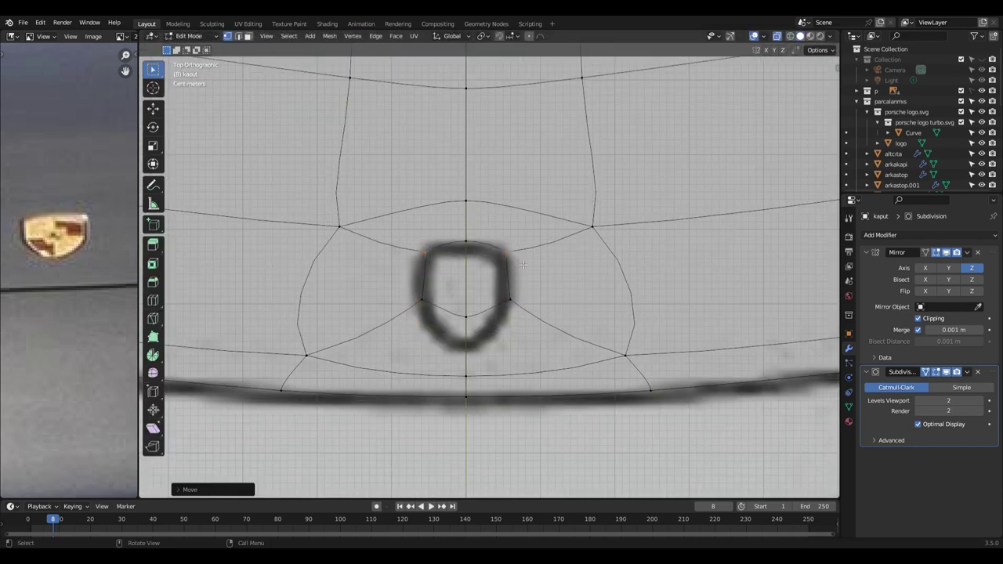
drag(492, 267, 493, 267)
scroll(492, 267, down, 3)
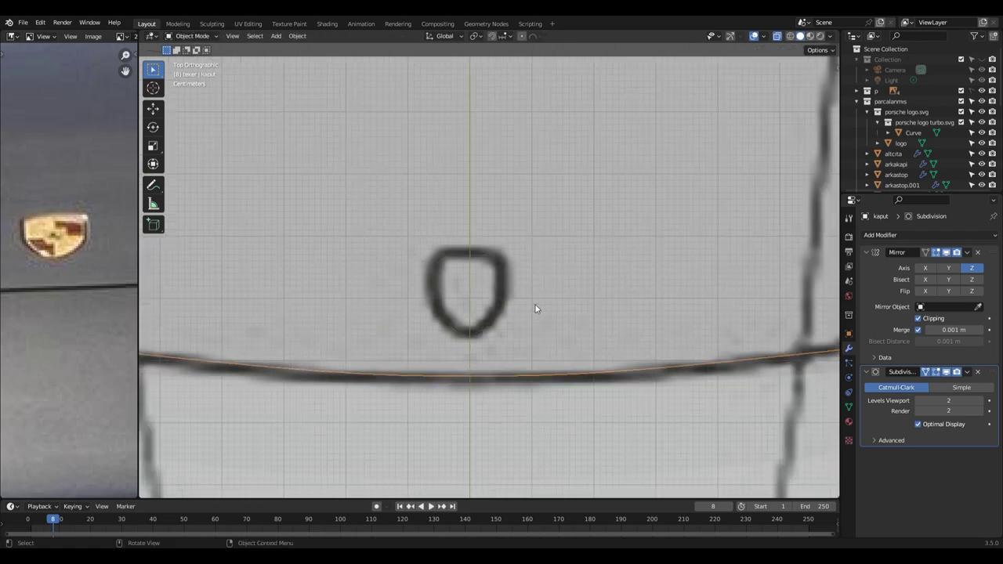
middle_drag(533, 309, 374, 300)
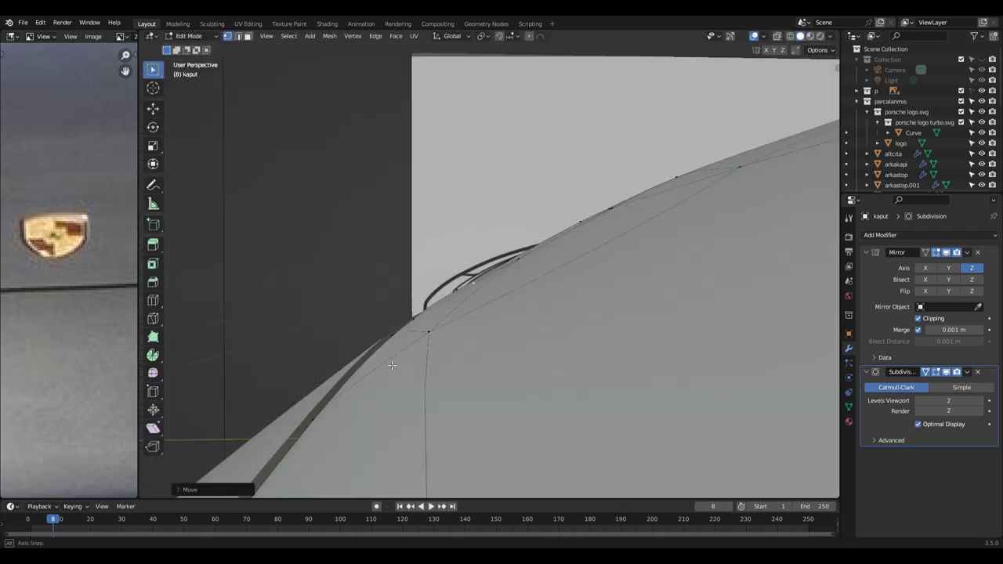
mouse_move(373, 300)
alt+middle_down()
mouse_move(413, 349)
mouse_move(427, 311)
mouse_move(535, 328)
alt+middle_up()
key(g)
key(x)
right_click(412, 350)
key(g)
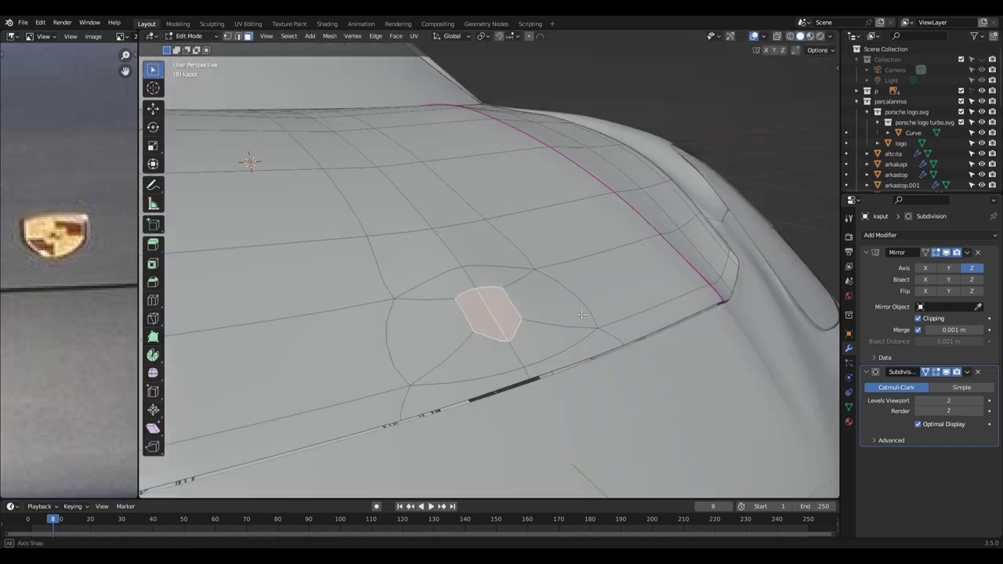
Add a loop cut around the badge area and frame it from the top view.
key(ctrl+r)
mouse_move(524, 293)
middle_down()
mouse_move(562, 385)
mouse_move(481, 409)
mouse_move(508, 346)
mouse_move(501, 293)
mouse_move(499, 374)
mouse_move(482, 386)
middle_up()
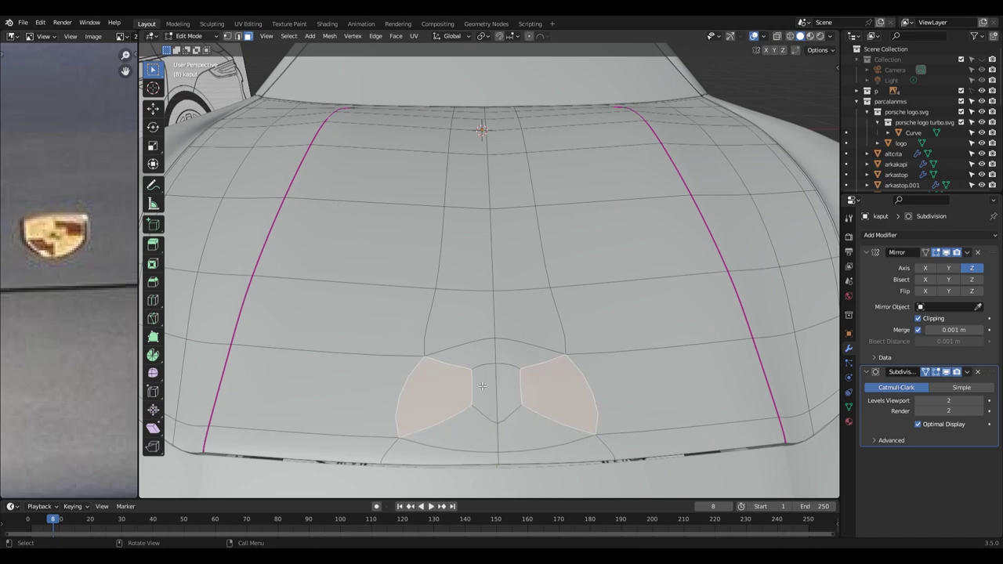
key(KP_7)
key(KP_Decimal)
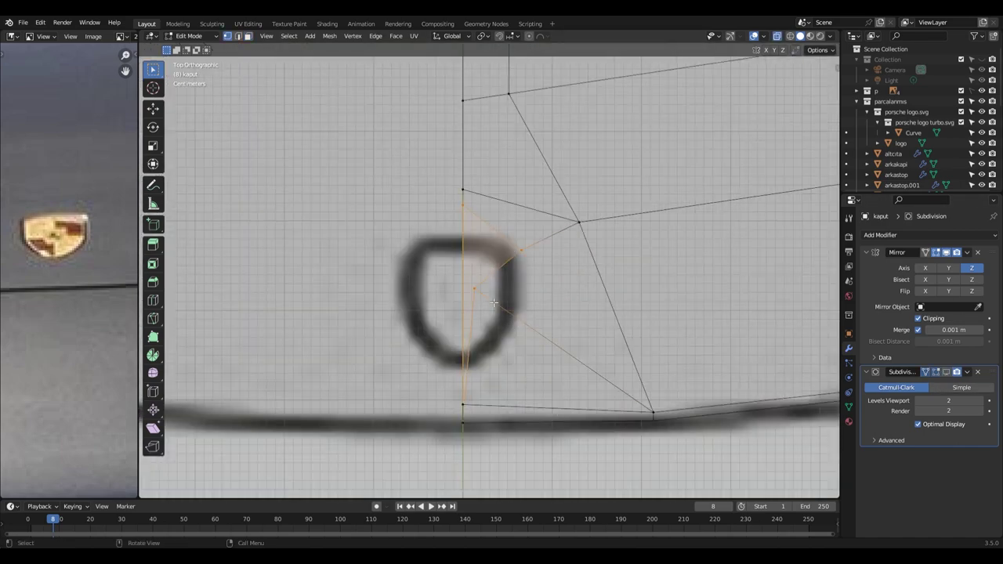
Inspect the badge faces on the raw cage from above, checking the whole hood in Object Mode.
mouse_move(494, 364)
middle_down()
mouse_move(454, 300)
mouse_move(524, 356)
middle_up()
middle_drag(584, 302, 549, 352)
key(KP_7)
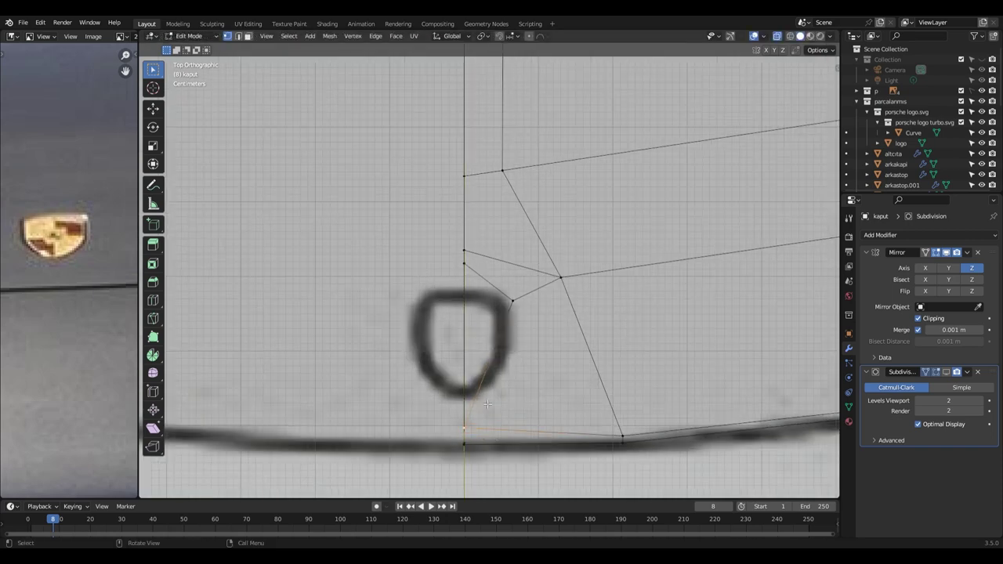
scroll(488, 301, down, 2)
click(945, 374)
scroll(493, 373, up, 2)
scroll(476, 306, down, 3)
mouse_move(476, 306)
middle_down()
mouse_move(603, 188)
mouse_move(422, 312)
middle_up()
key(Tab)
scroll(603, 188, up, 4)
key(Tab)
scroll(422, 312, down, 3)
Box-select the vertices around the badge from the top view and check the hood shape.
drag(405, 268, 527, 339)
scroll(408, 172, up, 4)
scroll(549, 232, down, 4)
mouse_move(479, 305)
middle_down()
mouse_move(438, 259)
mouse_move(470, 235)
middle_up()
key(KP_7)
scroll(511, 295, up, 2)
key(b)
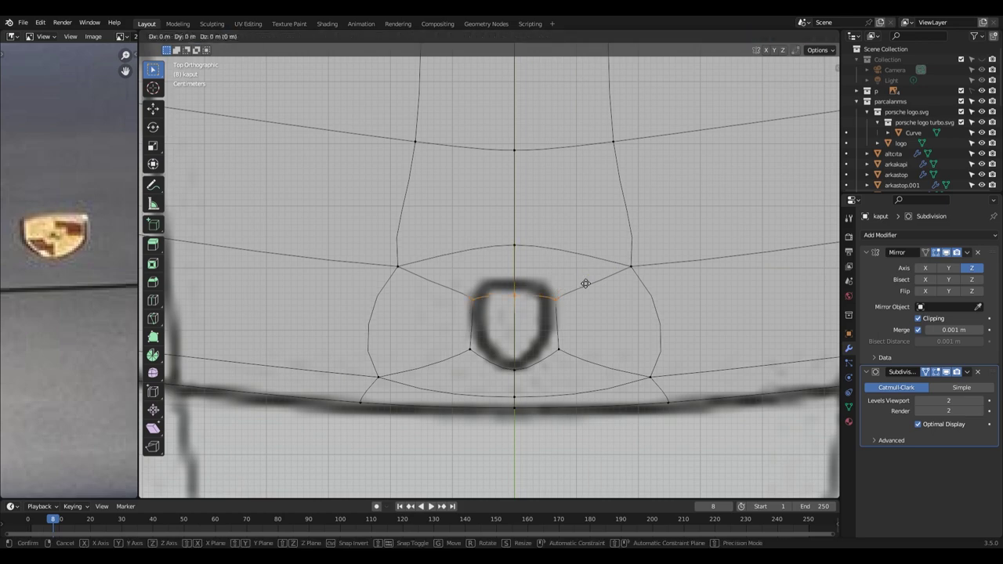
scroll(558, 326, down, 2)
mouse_move(578, 340)
middle_down()
mouse_move(609, 278)
mouse_move(470, 307)
mouse_move(325, 306)
mouse_move(450, 302)
middle_up()
scroll(487, 312, down, 2)
scroll(486, 312, down, 2)
key(Tab)
key(Tab)
scroll(527, 323, up, 3)
Confirm the edge slide, save the project, and show the smoothed surface while editing.
click(511, 268)
key(KP_7)
key(ctrl+s)
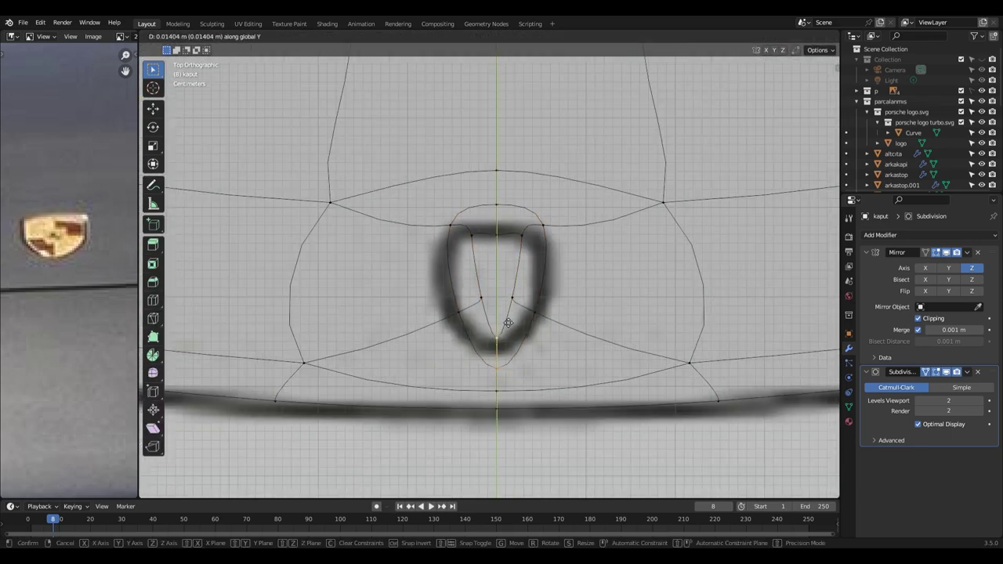
click(576, 283)
middle_drag(576, 284, 470, 298)
key(KP_7)
scroll(458, 307, up, 1)
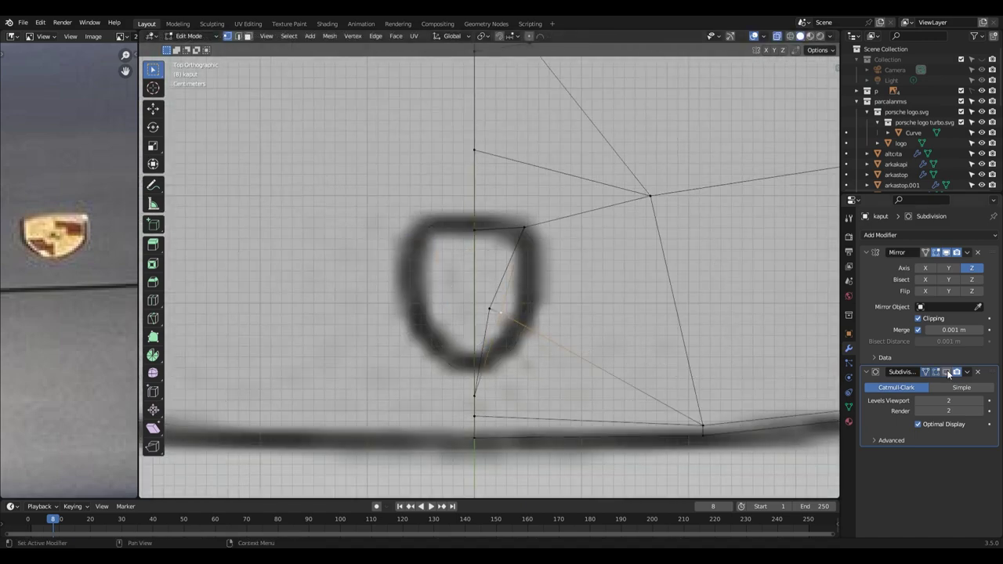
click(948, 374)
Merge the selected badge vertices At Center and reposition the merged vertex.
right_click(484, 469)
key(m)
click(552, 325)
key(g)
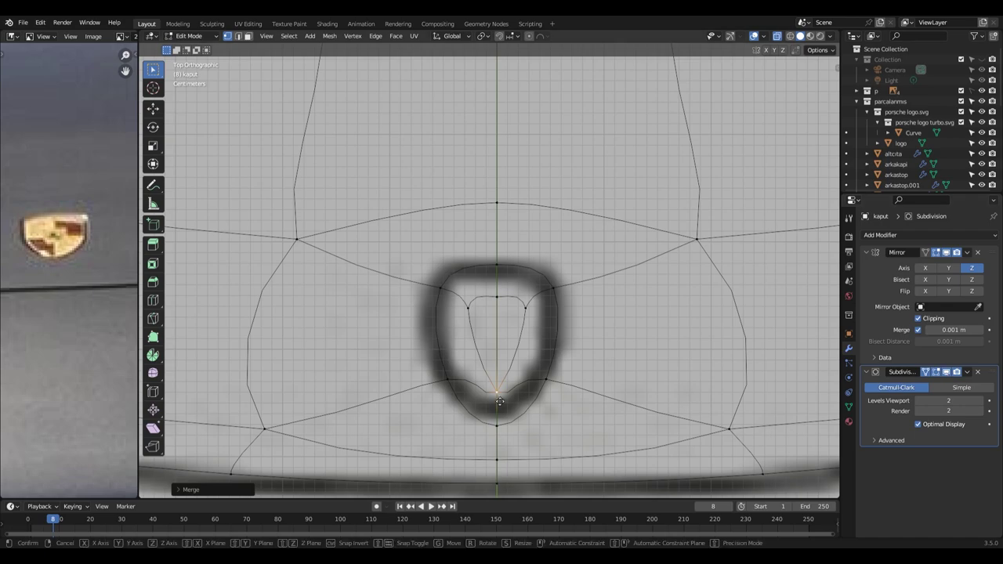
middle_drag(502, 330, 523, 337)
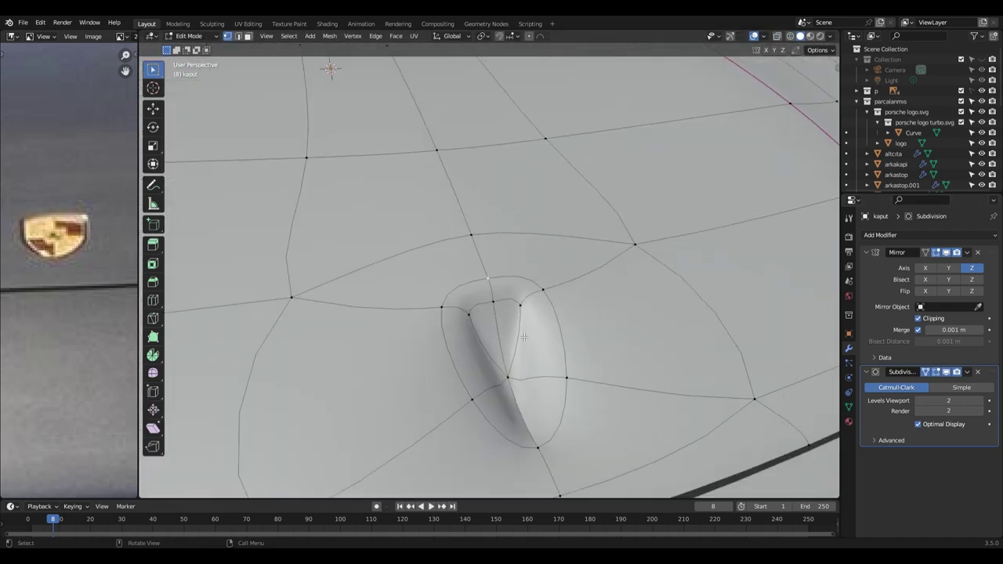
key(KP_7)
key(g)
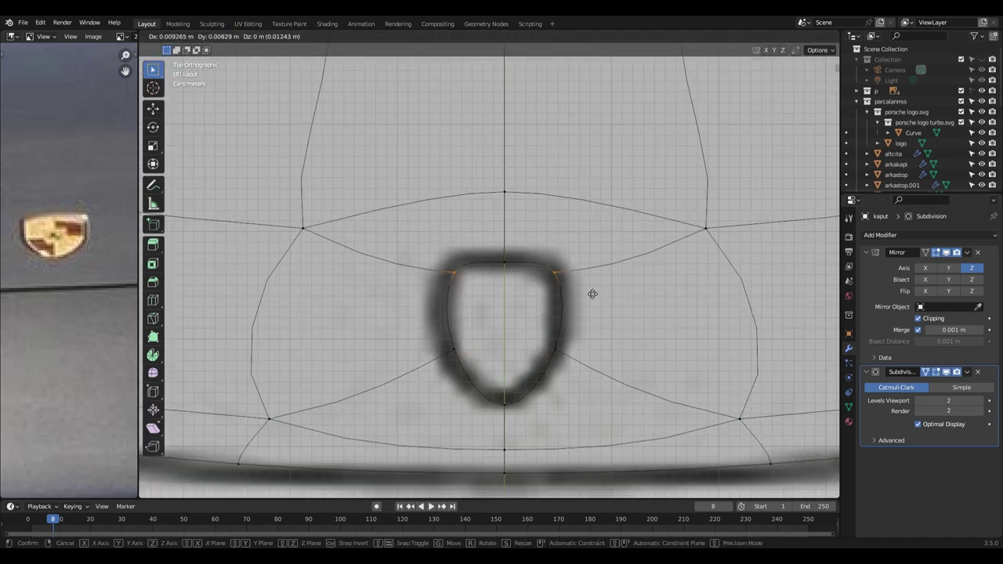
With Subdivision On Cage enabled, slide the badge edge loop and rim vertex to tighten the recess.
click(946, 372)
middle_drag(549, 337, 573, 353)
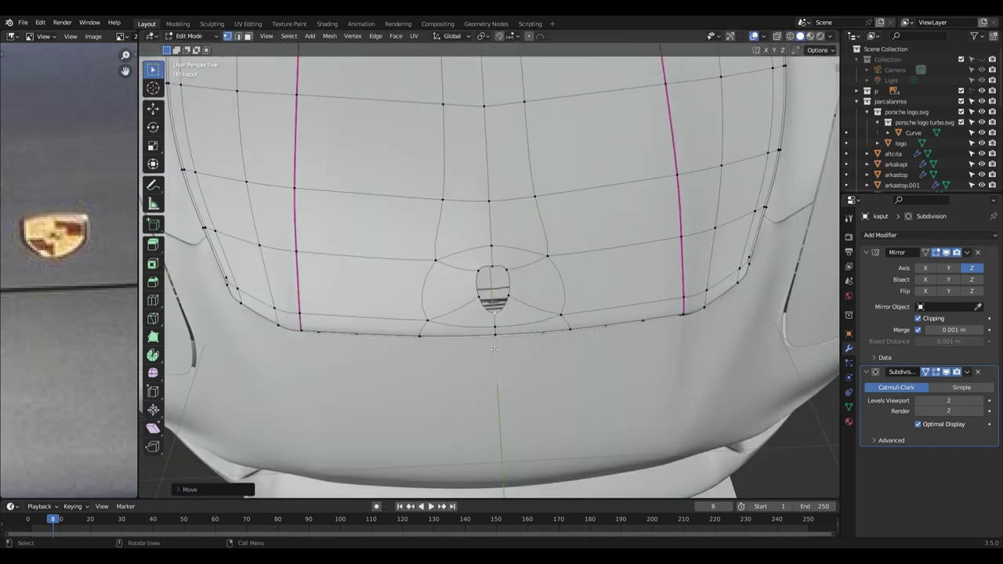
scroll(453, 312, up, 1)
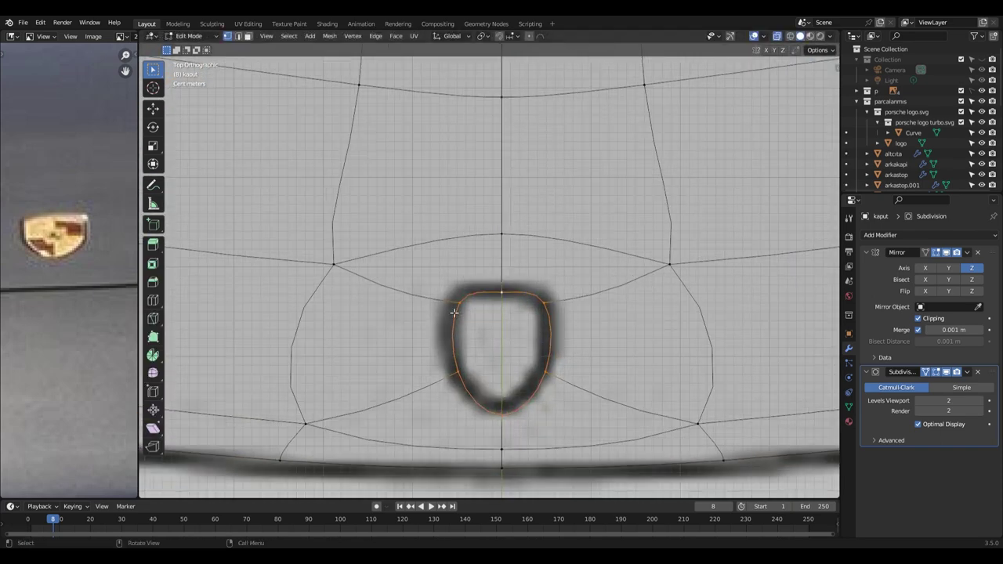
key(g)
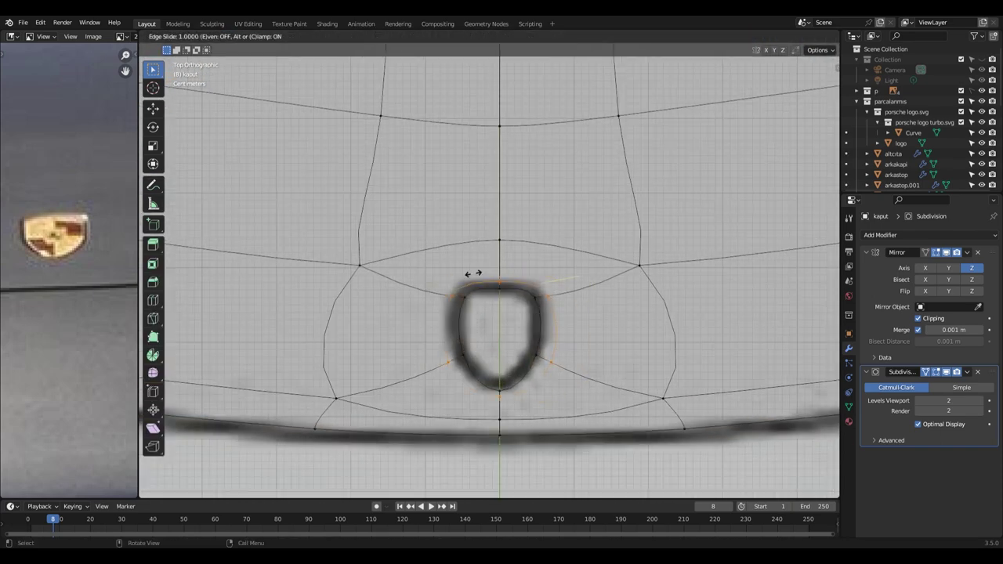
key(Escape)
middle_drag(544, 381, 526, 286)
key(g)
key(g)
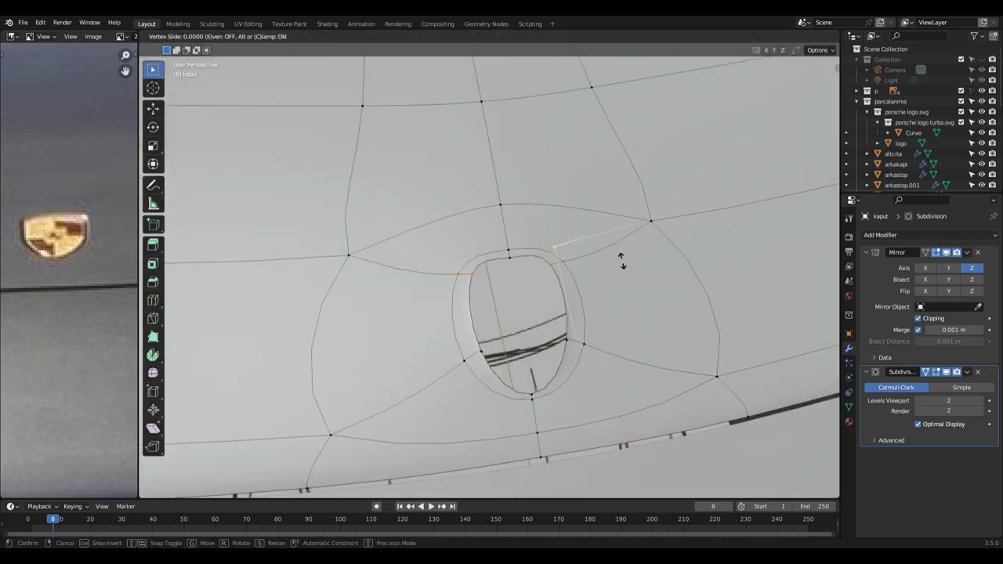
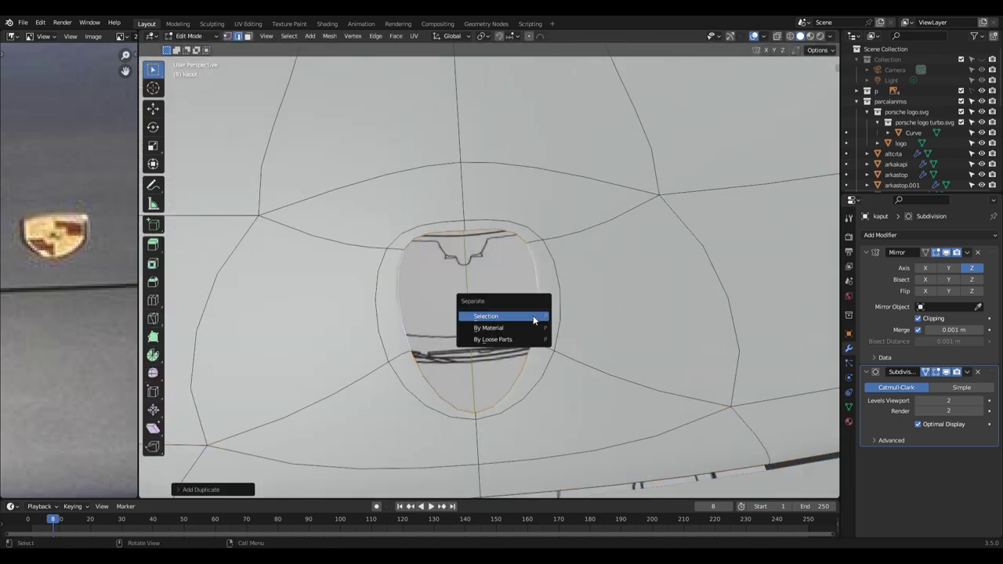
Separate the selected oval hood-logo faces into their own object, kaput.001.
click(533, 320)
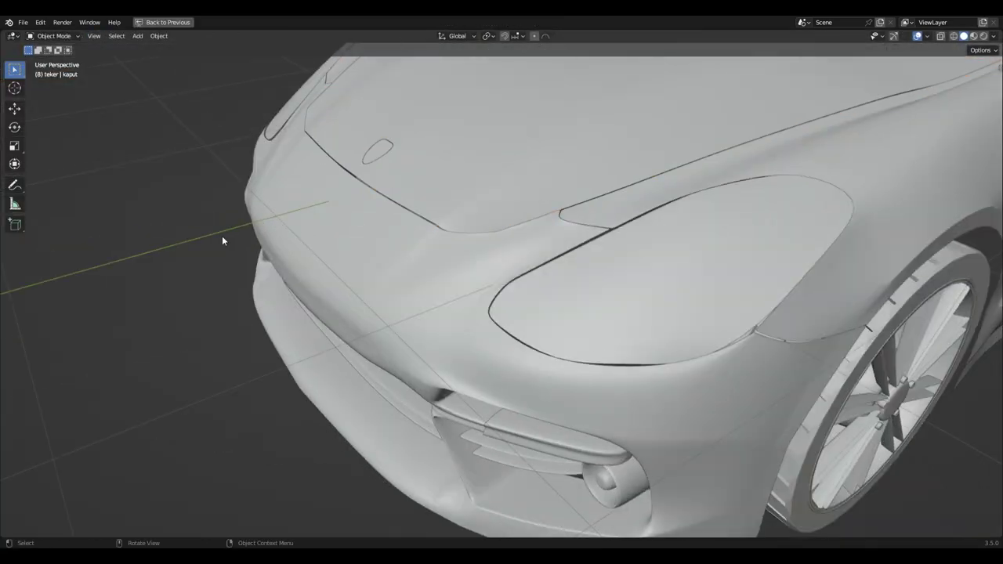
mouse_move(223, 241)
middle_down()
mouse_move(342, 230)
mouse_move(444, 329)
mouse_move(415, 354)
mouse_move(454, 318)
mouse_move(533, 282)
mouse_move(414, 229)
mouse_move(426, 316)
mouse_move(623, 336)
mouse_move(580, 439)
middle_up()
key(ctrl+alt+space)
scroll(73, 257, down, 2)
shift+middle_drag(392, 235, 527, 296)
Nudge a hood edge vertex into shape in Edit Mode, then return to Object Mode.
key(Tab)
key(g)
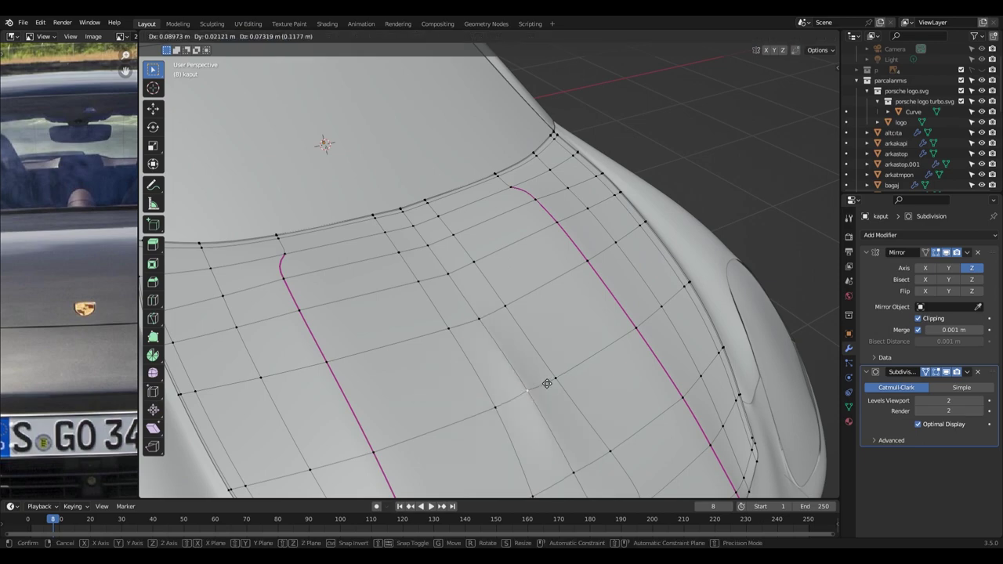
middle_drag(522, 296, 372, 244)
key(Tab)
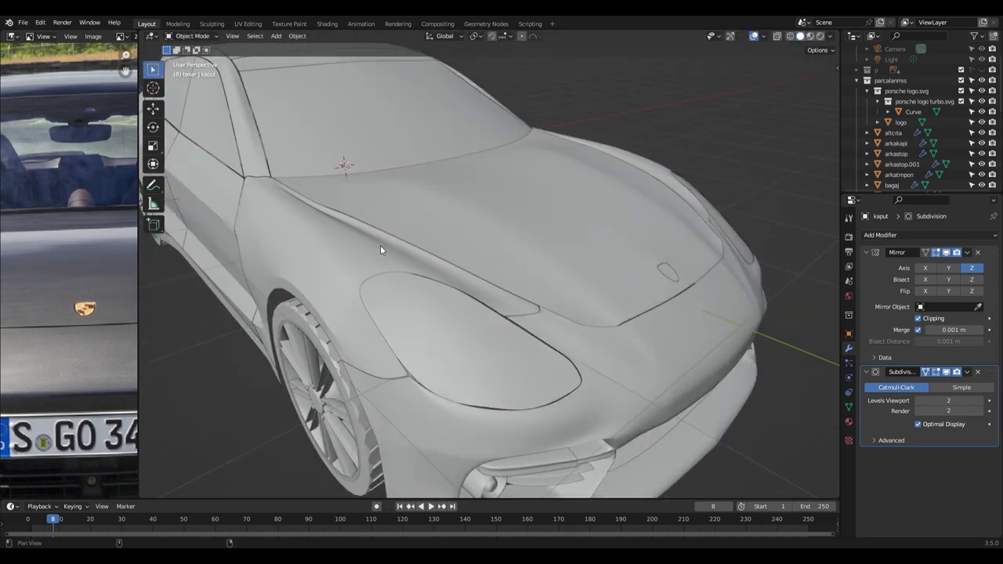
scroll(372, 245, down, 4)
scroll(368, 330, up, 6)
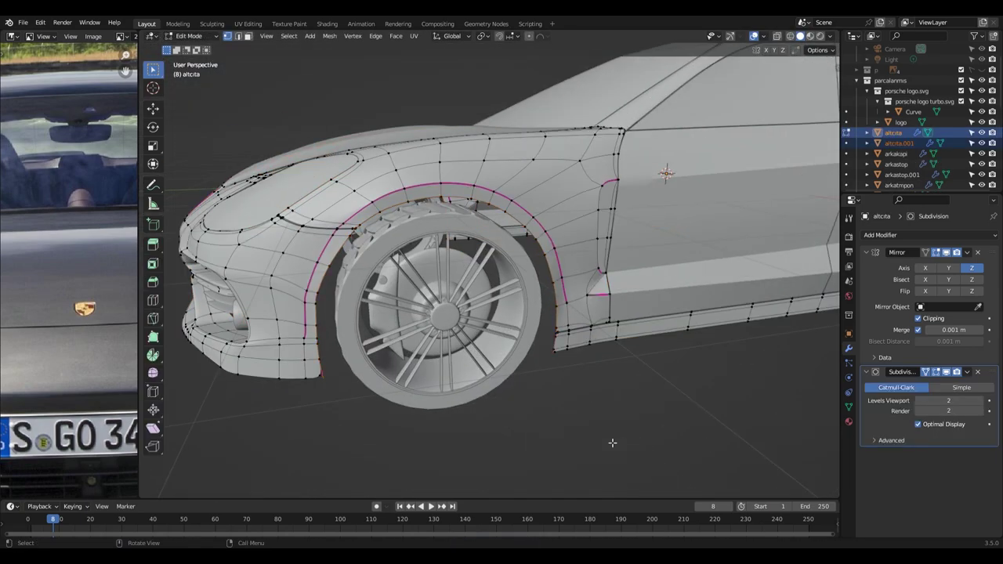
Move the rear wheel-arch edge loop of the altcita trim into shape.
scroll(906, 153, down, 5)
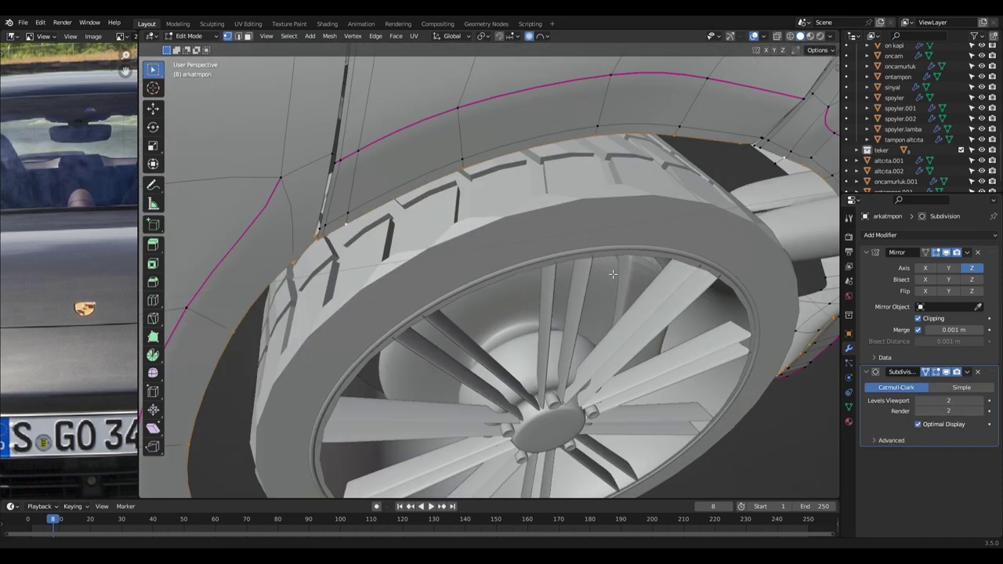
middle_drag(711, 418, 624, 365)
key(g)
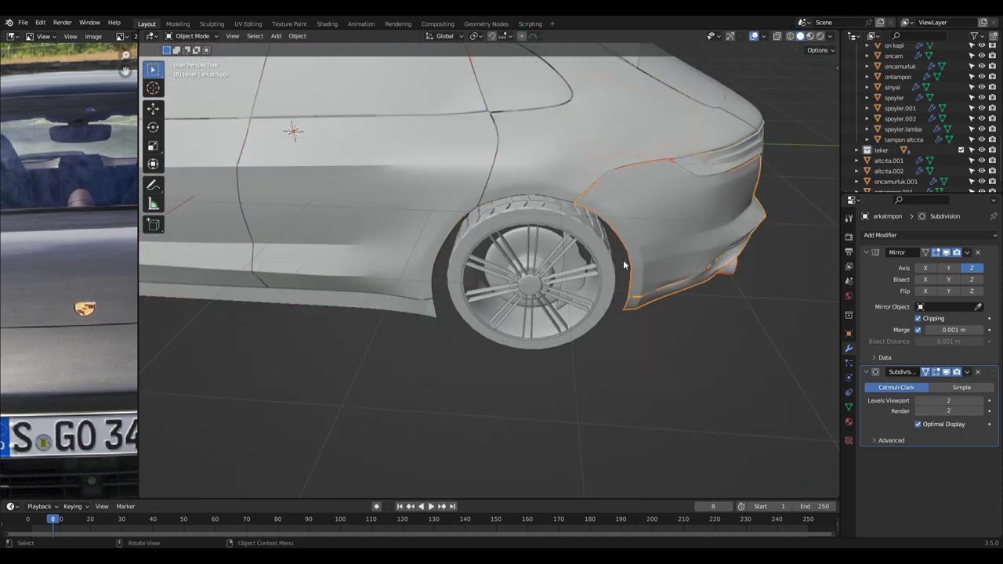
middle_drag(624, 265, 611, 417)
Select the altcita.001 through ontampon.001 trim objects in the Outliner.
click(392, 204)
mouse_move(392, 203)
middle_down()
mouse_move(626, 250)
mouse_move(400, 374)
mouse_move(525, 345)
middle_up()
shift+click(896, 182)
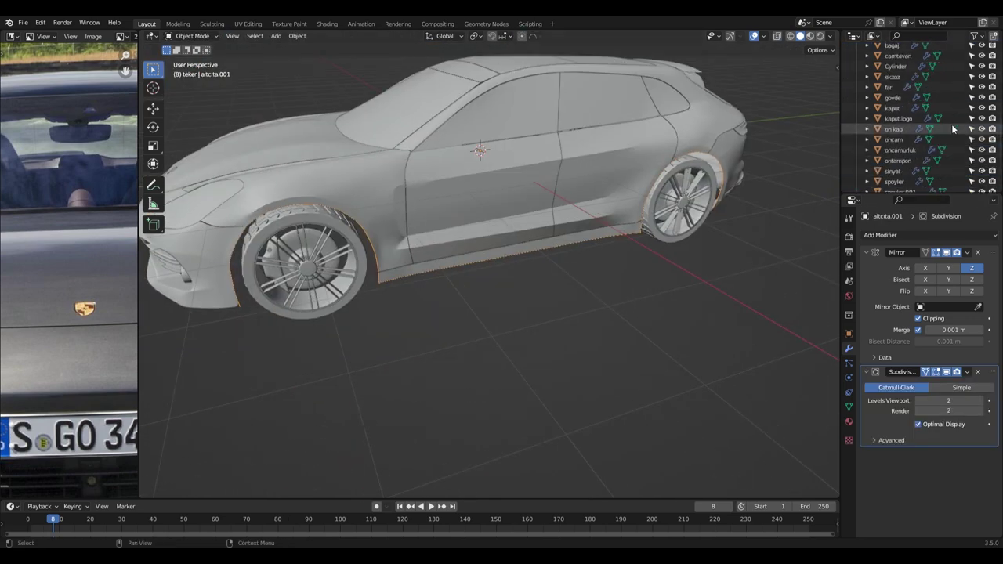
Hide the parcalarma collection and enter Edit Mode on the altcita.001 trim.
click(982, 101)
key(Tab)
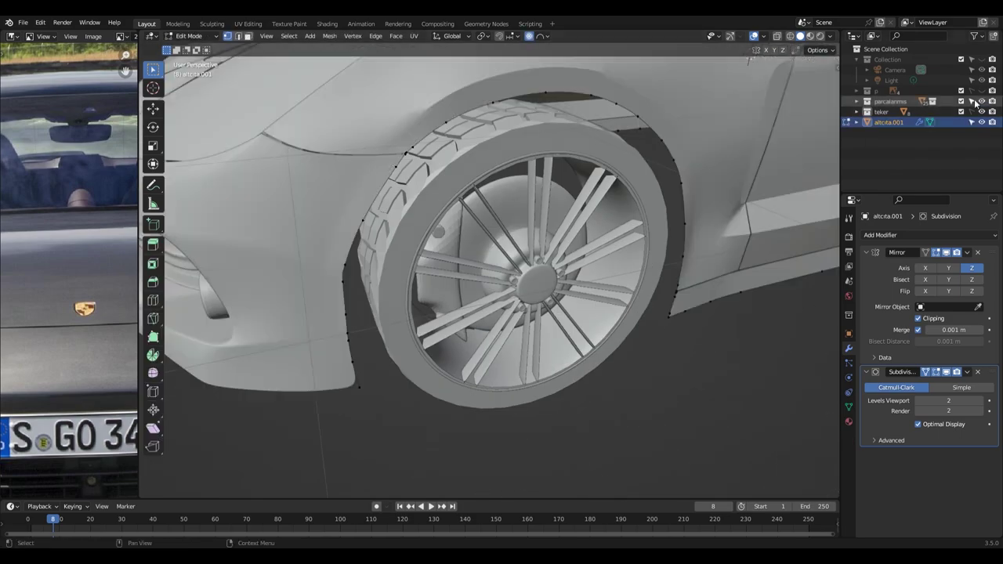
scroll(426, 266, up, 5)
mouse_move(470, 274)
shift+middle_down()
mouse_move(534, 350)
mouse_move(353, 385)
shift+middle_up()
scroll(534, 350, up, 5)
scroll(517, 352, down, 2)
scroll(407, 366, up, 2)
Merge the selected vertices at the wheel-arch corner, checking hidden ones with X-ray.
key(alt+z)
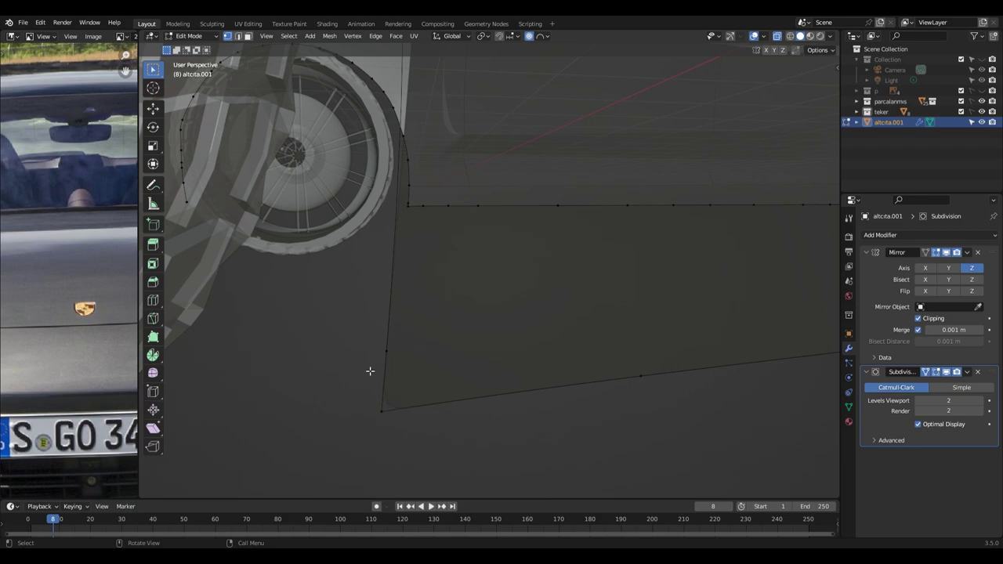
key(alt+z)
mouse_move(455, 437)
middle_down()
mouse_move(522, 374)
mouse_move(510, 340)
mouse_move(501, 352)
mouse_move(451, 306)
mouse_move(470, 329)
mouse_move(556, 271)
middle_up()
key(m)
drag(556, 271, 595, 308)
key(Home)
click(563, 389)
Add a loop cut around the front wheel arch of the trim.
mouse_move(564, 389)
middle_down()
mouse_move(559, 459)
mouse_move(538, 221)
middle_up()
scroll(559, 459, up, 5)
mouse_move(474, 428)
middle_down()
mouse_move(486, 369)
mouse_move(573, 388)
middle_up()
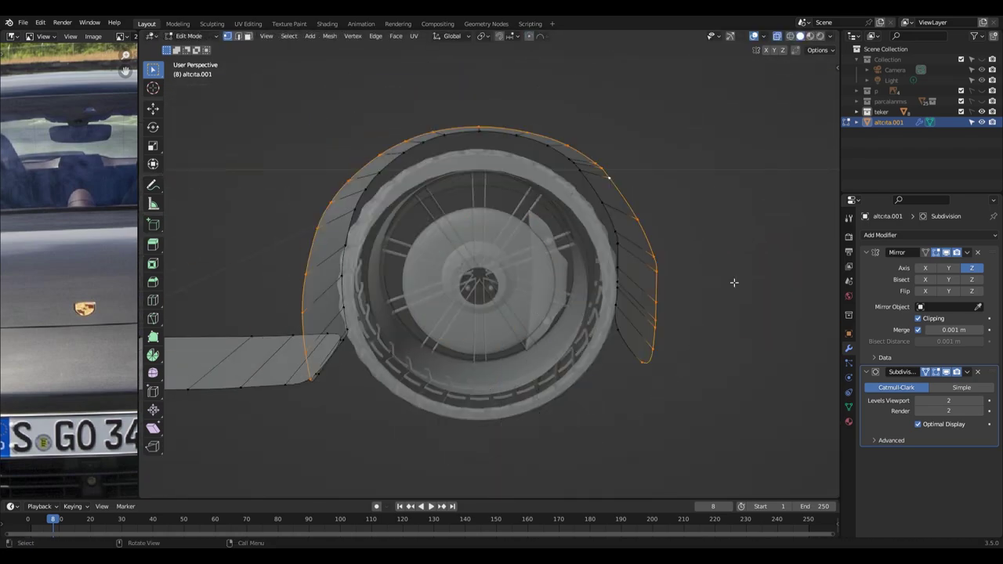
middle_drag(546, 395, 327, 369)
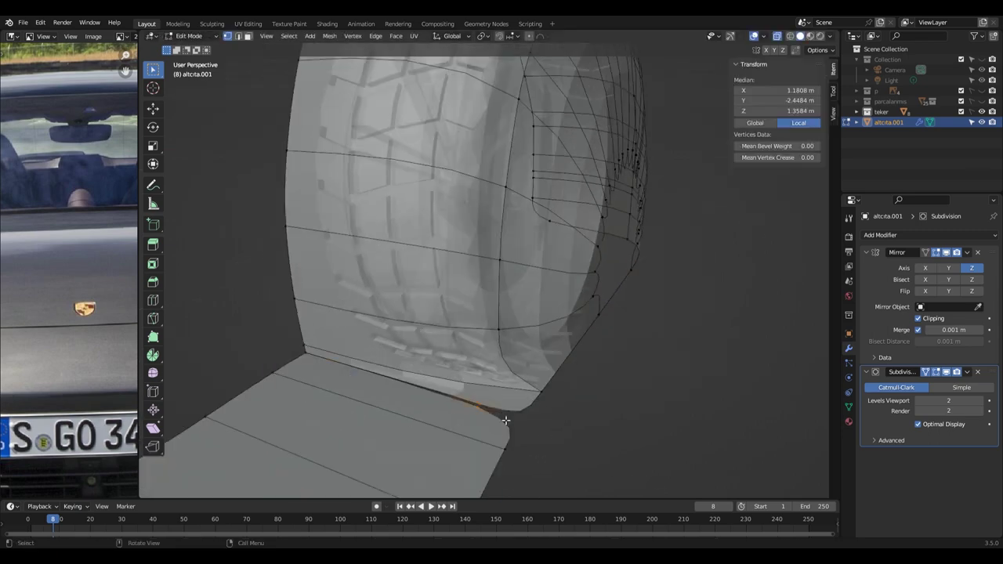
scroll(506, 420, down, 5)
middle_drag(505, 421, 477, 237)
scroll(576, 361, up, 5)
middle_drag(576, 361, 482, 186)
scroll(311, 269, down, 5)
middle_drag(311, 269, 547, 359)
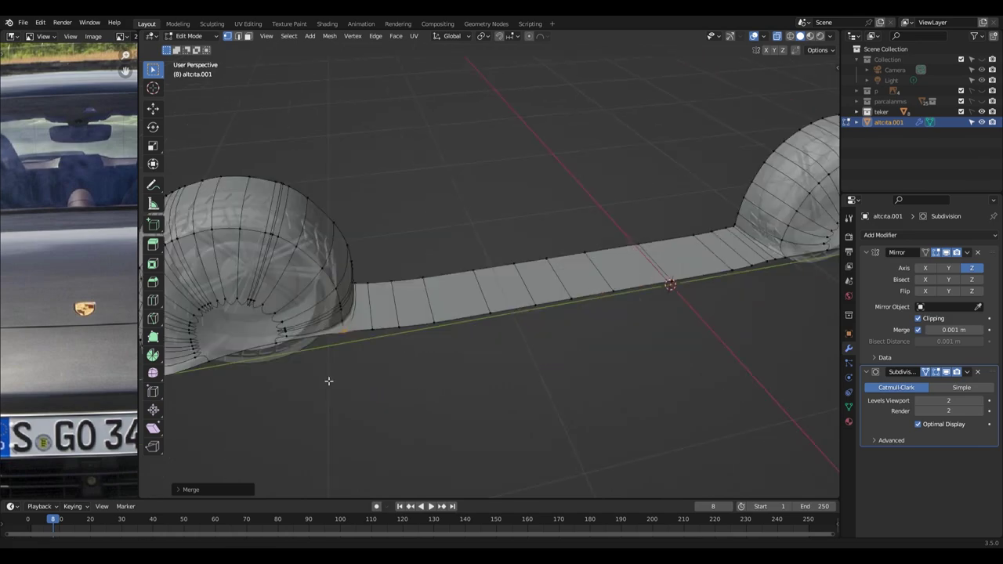
middle_drag(524, 315, 568, 307)
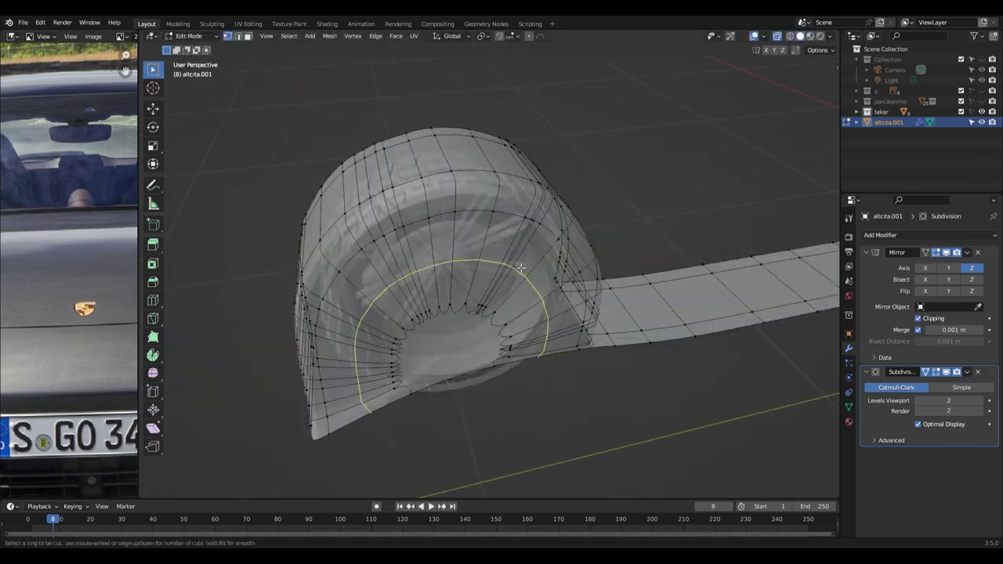
click(521, 268)
Orbit around the trim to inspect the rear wheel arch and strip.
scroll(520, 268, down, 5)
middle_drag(520, 268, 401, 383)
scroll(580, 282, down, 4)
middle_drag(579, 281, 614, 363)
scroll(475, 320, up, 6)
middle_drag(475, 321, 371, 327)
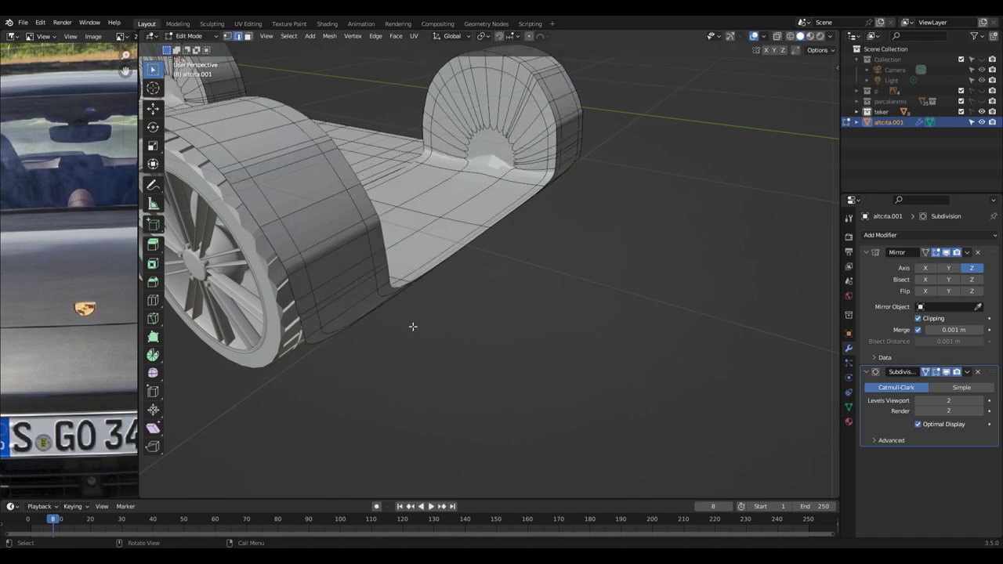
Select the vertices along the sill's bottom edge in vertex mode.
key(1)
scroll(392, 291, down, 4)
middle_drag(392, 290, 484, 355)
key(a)
scroll(330, 425, up, 5)
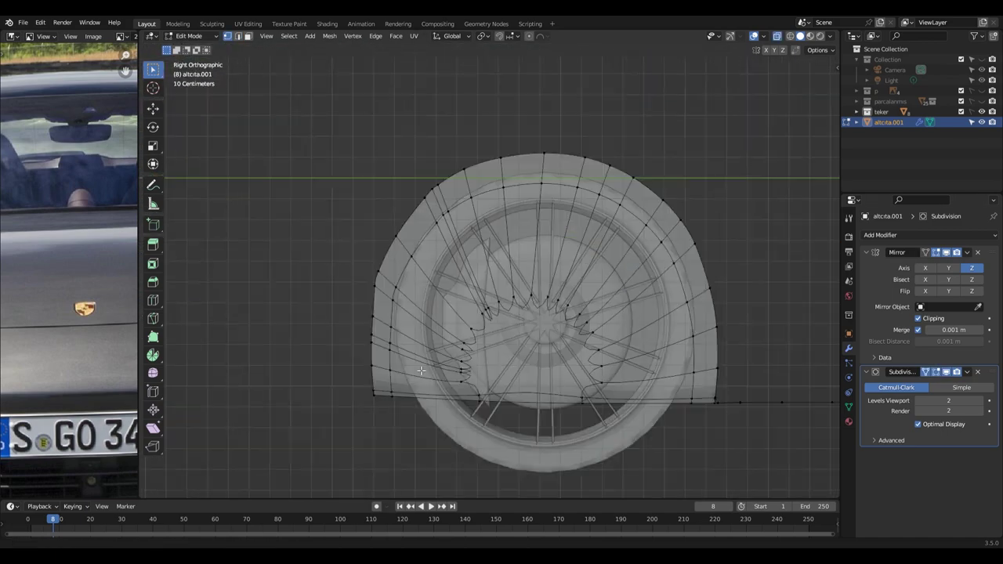
mouse_move(378, 389)
middle_down()
mouse_move(470, 353)
mouse_move(453, 359)
middle_up()
drag(453, 359, 492, 402)
mouse_move(492, 401)
middle_down()
mouse_move(407, 418)
mouse_move(674, 365)
mouse_move(566, 340)
mouse_move(585, 380)
mouse_move(705, 329)
middle_up()
Extrude the bottom edge along Y into a flat strip under the car.
key(alt+z)
scroll(585, 380, up, 3)
scroll(706, 330, down, 4)
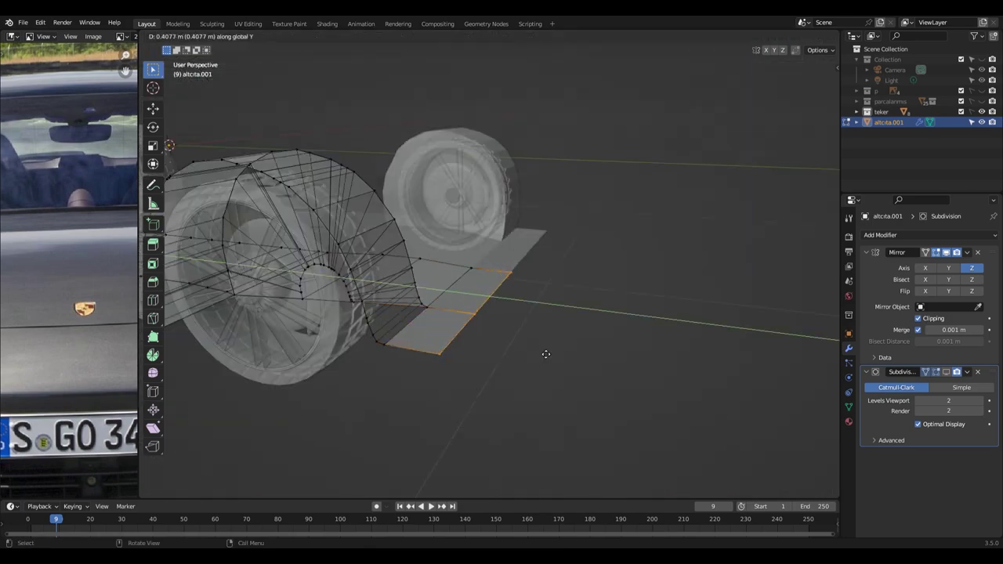
key(alt+z)
key(e)
right_click(825, 281)
scroll(538, 380, up, 5)
mouse_move(539, 380)
middle_down()
mouse_move(497, 295)
mouse_move(502, 313)
mouse_move(484, 332)
middle_up()
Slide the new underbody edge along the X axis.
key(g)
key(y)
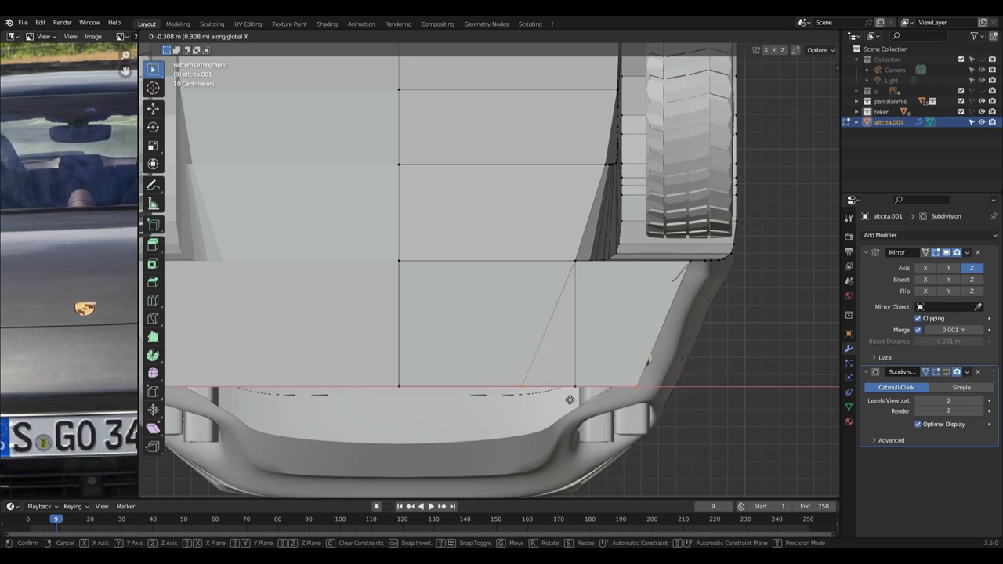
click(570, 400)
alt+middle_drag(570, 399, 728, 365)
key(alt+z)
key(alt+z)
mouse_move(634, 447)
middle_down()
mouse_move(406, 395)
mouse_move(548, 376)
mouse_move(632, 280)
mouse_move(480, 377)
middle_up()
key(alt+z)
Reposition the panel vertices out toward the body, checking with X-ray.
scroll(568, 371, up, 3)
key(g)
click(568, 372)
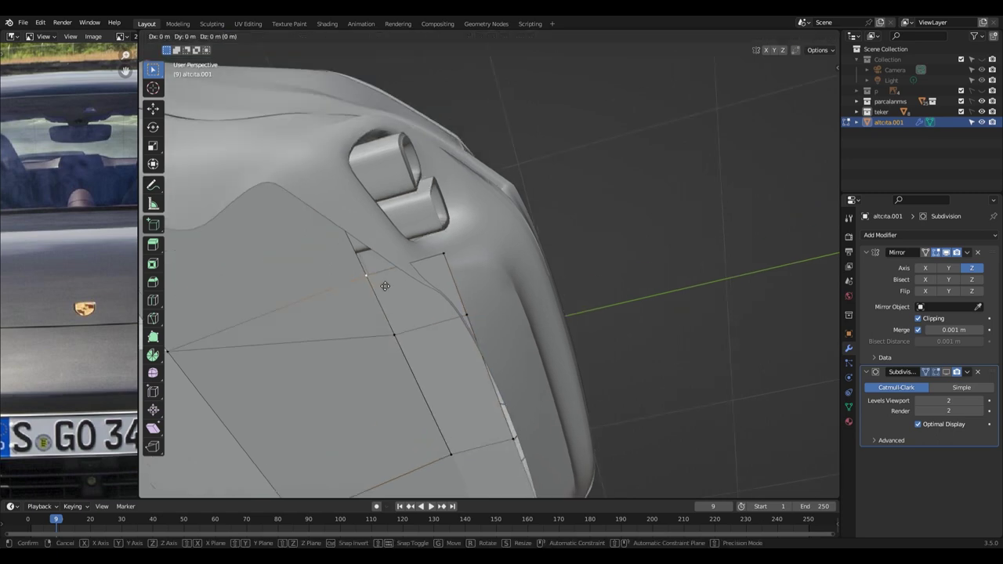
middle_drag(467, 304, 428, 235)
key(alt+z)
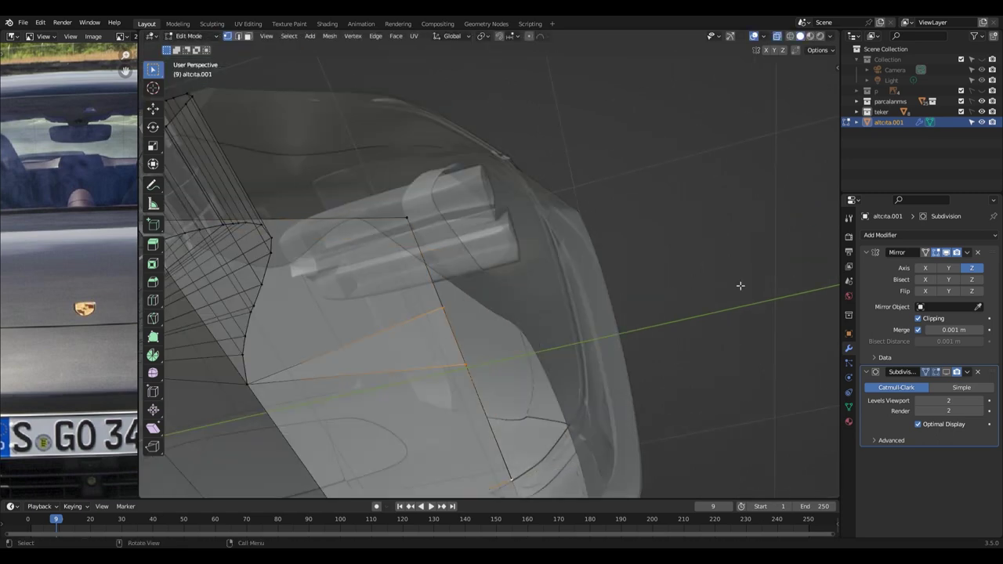
middle_drag(512, 358, 482, 428)
key(alt+z)
mouse_move(455, 253)
middle_down()
mouse_move(493, 183)
mouse_move(506, 186)
mouse_move(483, 214)
middle_up()
mouse_move(544, 287)
middle_down()
mouse_move(365, 340)
mouse_move(438, 316)
mouse_move(472, 207)
mouse_move(565, 290)
mouse_move(425, 336)
mouse_move(437, 262)
mouse_move(421, 369)
mouse_move(422, 129)
mouse_move(390, 373)
middle_up()
scroll(421, 129, down, 5)
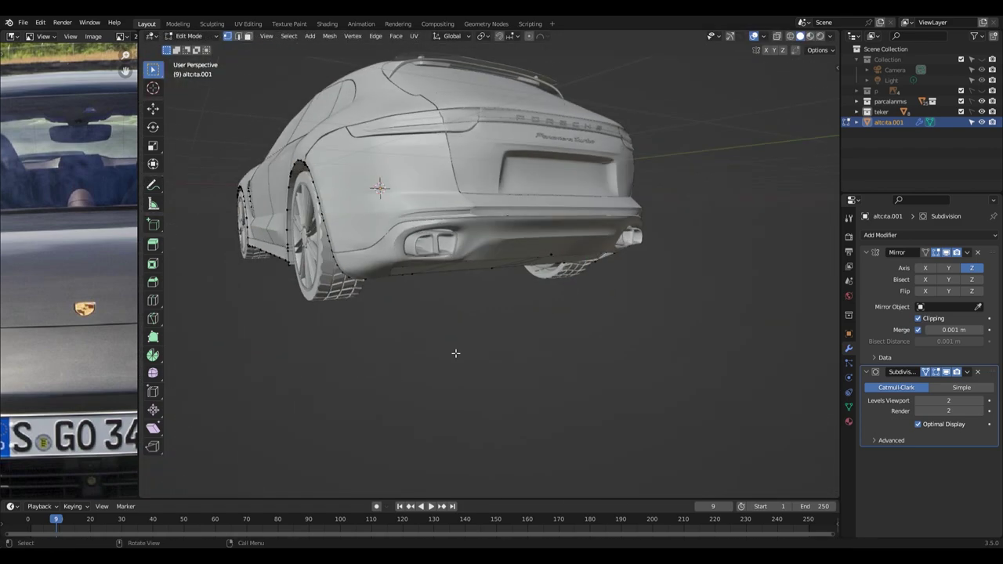
Add a loop cut to the altcita.001 trim.
mouse_move(536, 266)
middle_down()
mouse_move(413, 318)
mouse_move(490, 301)
mouse_move(471, 299)
middle_up()
click(445, 304)
key(Tab)
middle_drag(583, 339, 420, 292)
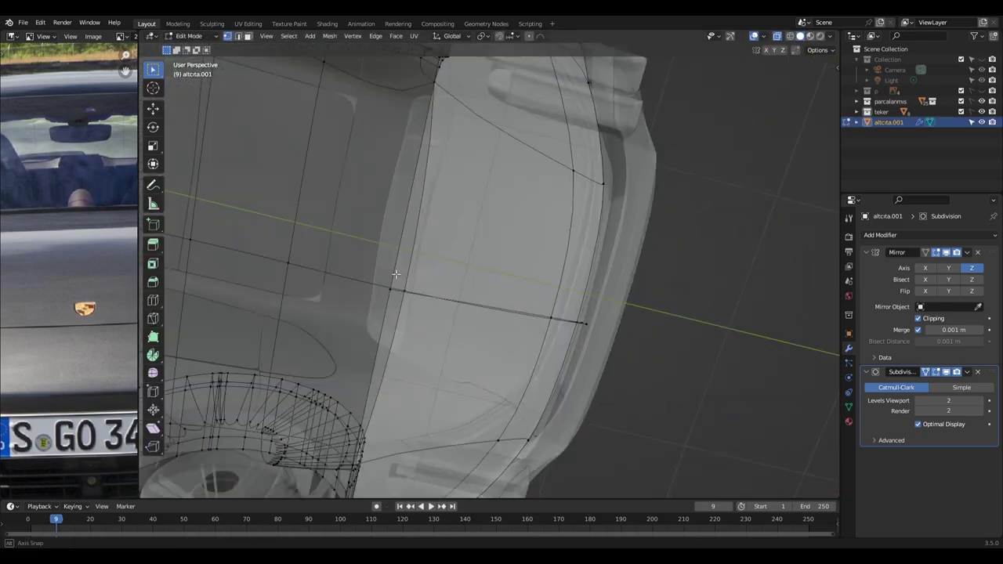
key(ctrl+r)
mouse_move(361, 228)
middle_down()
mouse_move(546, 421)
mouse_move(373, 234)
mouse_move(422, 360)
mouse_move(535, 214)
mouse_move(567, 339)
mouse_move(420, 342)
mouse_move(571, 399)
mouse_move(458, 257)
middle_up()
key(Tab)
key(Tab)
key(Tab)
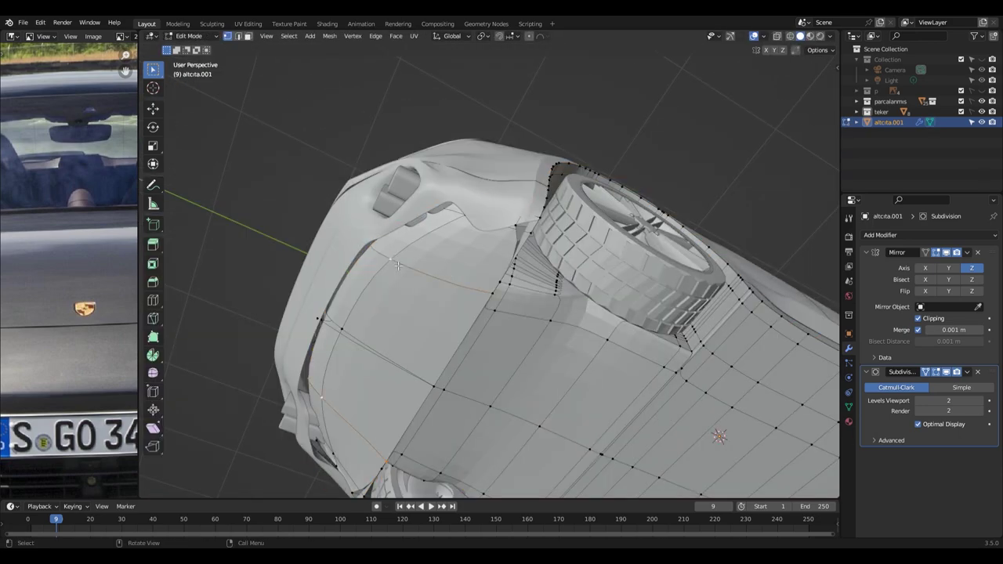
In Bottom view with X-ray, move an underbody edge into place by the wheel arch.
key(ctrl+KP_7)
key(alt+z)
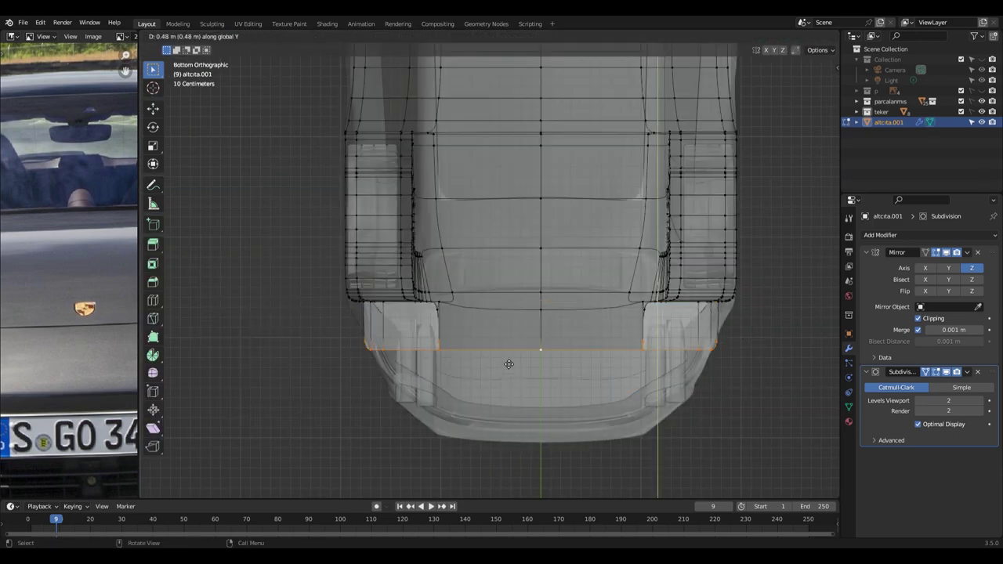
click(509, 363)
mouse_move(509, 364)
middle_down()
mouse_move(403, 229)
mouse_move(386, 368)
mouse_move(330, 280)
middle_up()
scroll(342, 322, up, 3)
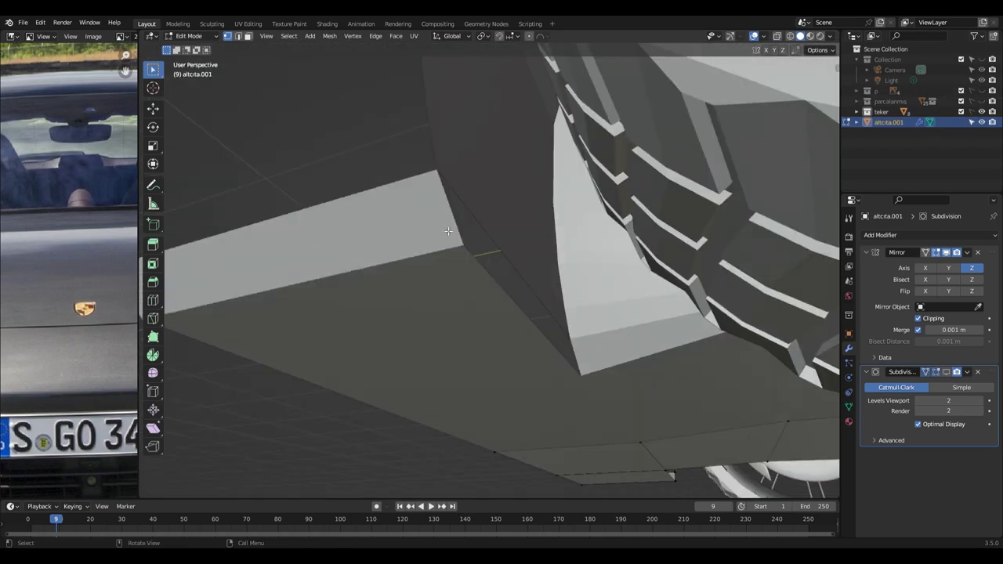
mouse_move(521, 289)
middle_down()
mouse_move(510, 369)
mouse_move(638, 313)
mouse_move(444, 233)
middle_up()
Bridge the edge loops to the wheel arch and merge loose vertices at center.
key(ctrl+e)
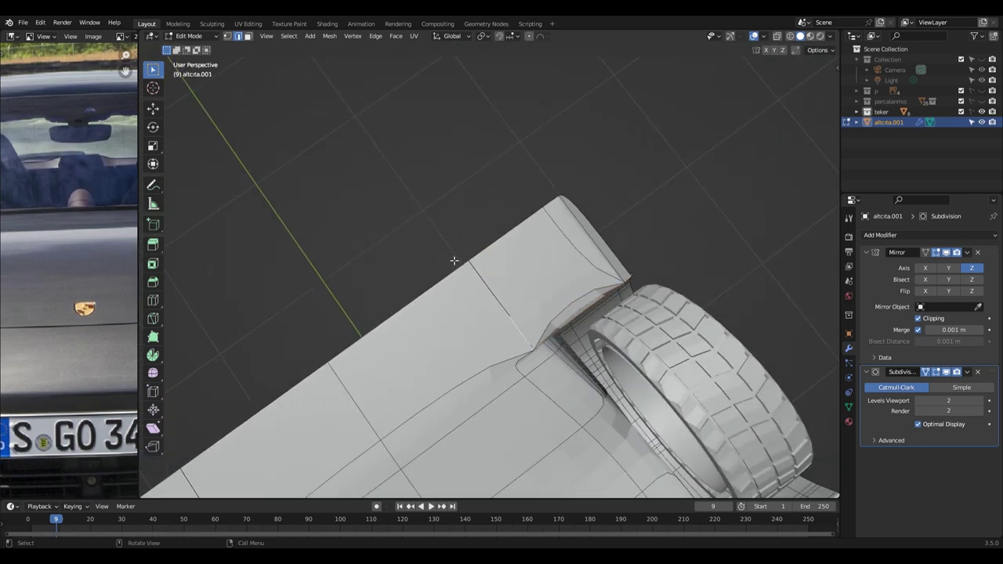
middle_drag(373, 330, 472, 264)
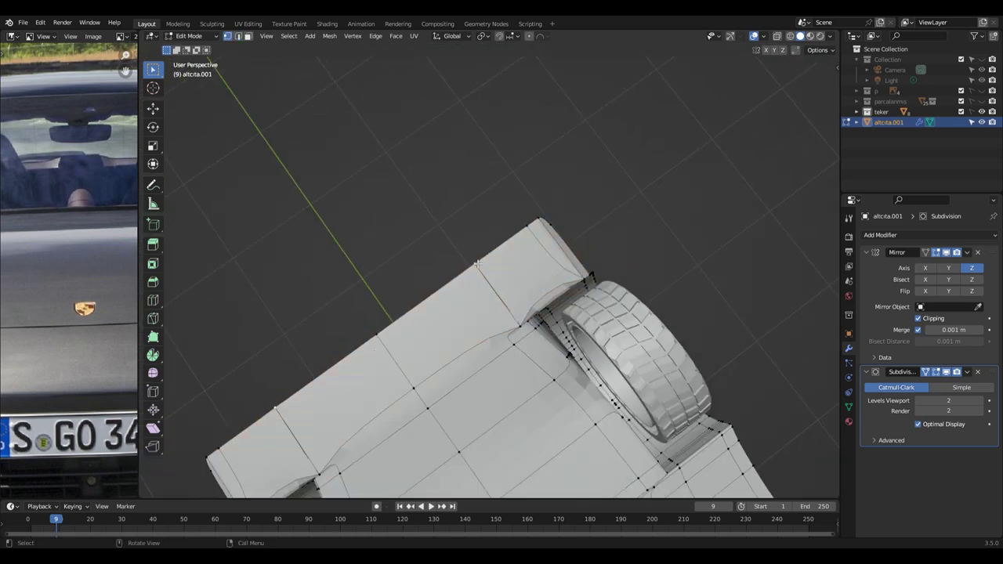
middle_drag(380, 329, 470, 274)
click(947, 372)
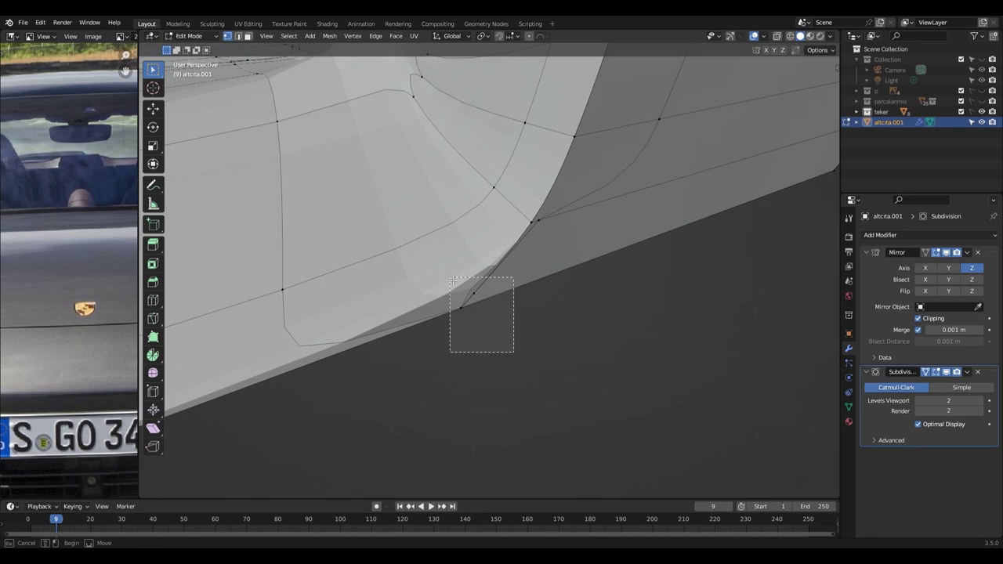
click(515, 366)
middle_drag(515, 365, 514, 408)
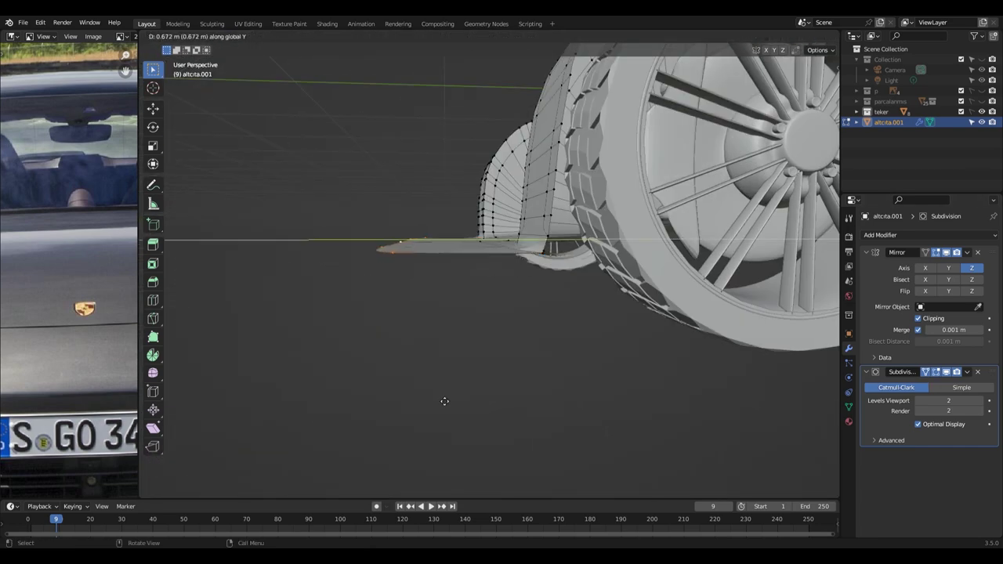
Extrude the panel edge and move it vertically and sideways across the underside.
click(442, 397)
alt+middle_drag(442, 396, 539, 302)
click(562, 251)
alt+middle_drag(562, 252, 475, 302)
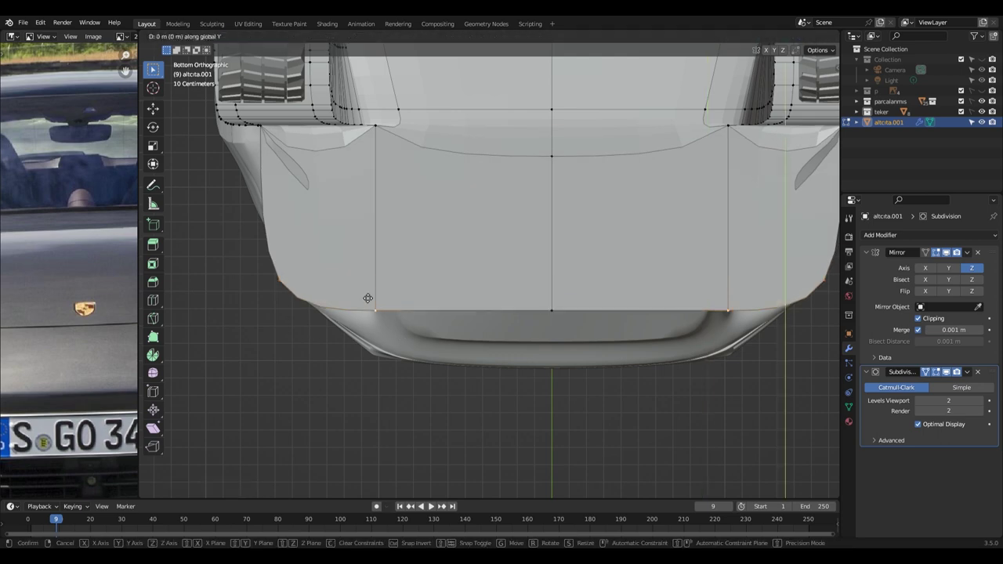
click(267, 239)
shift+middle_drag(545, 308, 461, 269)
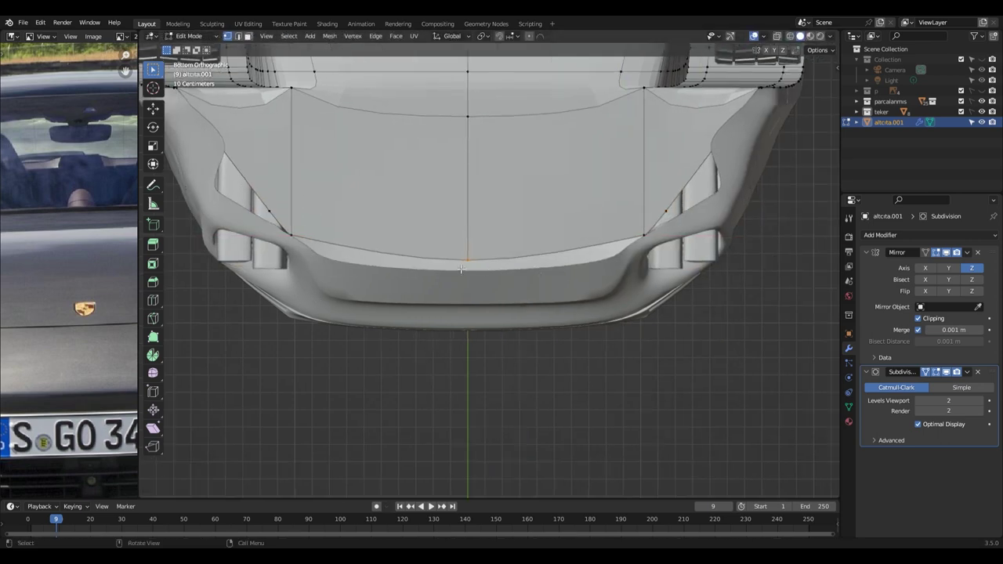
click(461, 241)
mouse_move(461, 241)
middle_down()
mouse_move(532, 310)
mouse_move(371, 256)
mouse_move(425, 338)
middle_up()
Hide part of the mesh, delete unwanted elements and adjust the remainder vertically.
key(h)
key(x)
click(393, 381)
mouse_move(394, 381)
middle_down()
mouse_move(336, 351)
mouse_move(556, 358)
mouse_move(509, 141)
mouse_move(436, 271)
mouse_move(423, 380)
mouse_move(347, 363)
mouse_move(470, 369)
mouse_move(573, 303)
middle_up()
key(Tab)
key(Tab)
In Right view, move the selection along the Y axis.
key(KP_3)
key(g)
key(y)
click(478, 377)
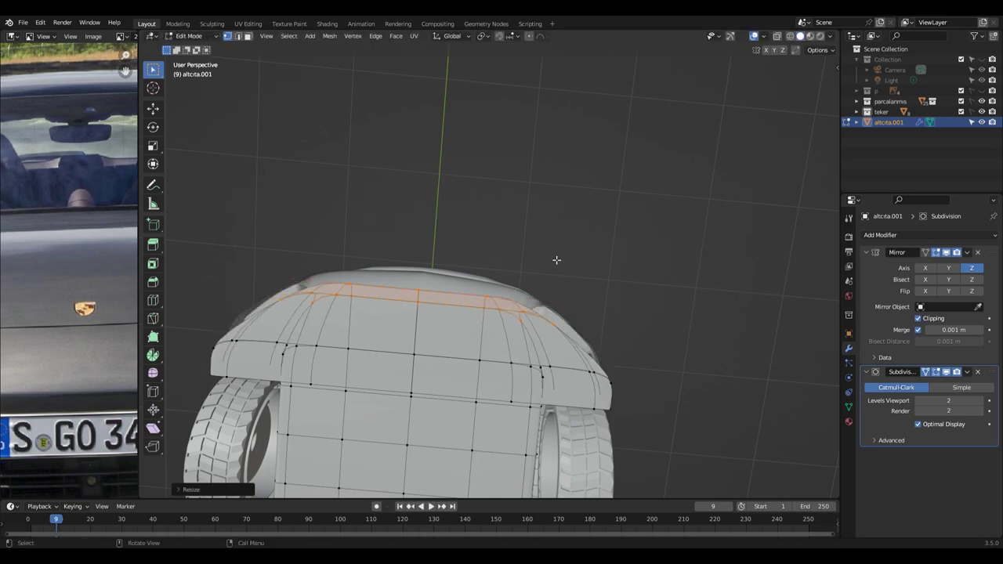
middle_drag(556, 260, 462, 241)
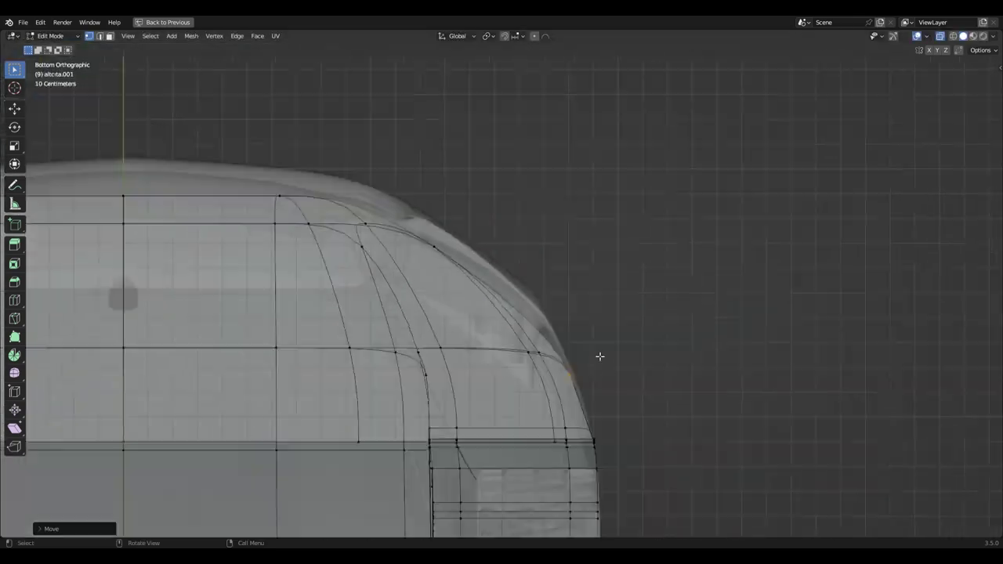
Cancel a stray move, place the selected vertices and leave Edit Mode on altcita.001.
mouse_move(673, 328)
middle_down()
mouse_move(419, 302)
mouse_move(475, 302)
middle_up()
right_click(419, 302)
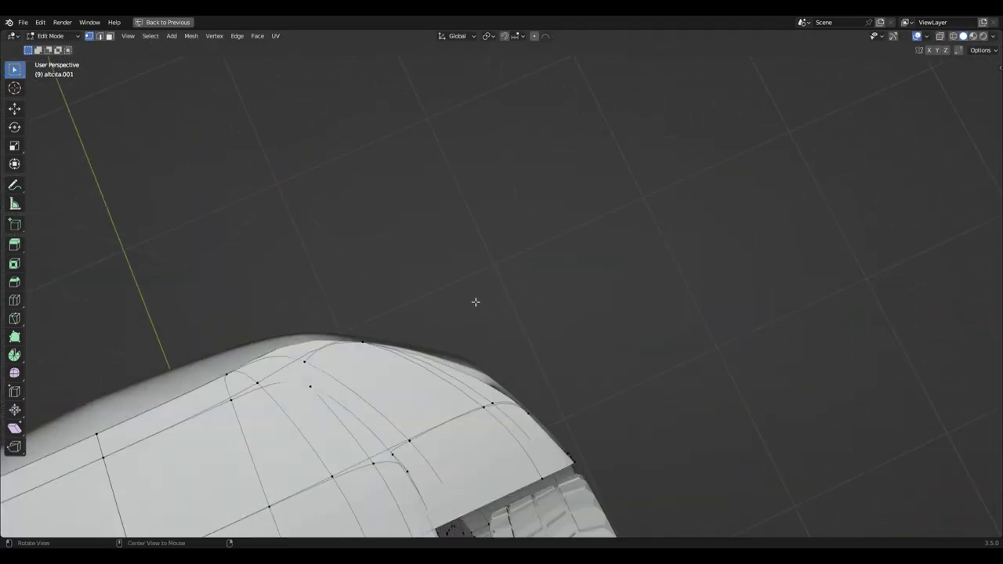
click(488, 412)
mouse_move(488, 412)
middle_down()
mouse_move(485, 222)
mouse_move(457, 381)
mouse_move(493, 332)
middle_up()
key(Tab)
Restore the full layout and pan to the underside of the front bumper grille.
scroll(492, 331, up, 8)
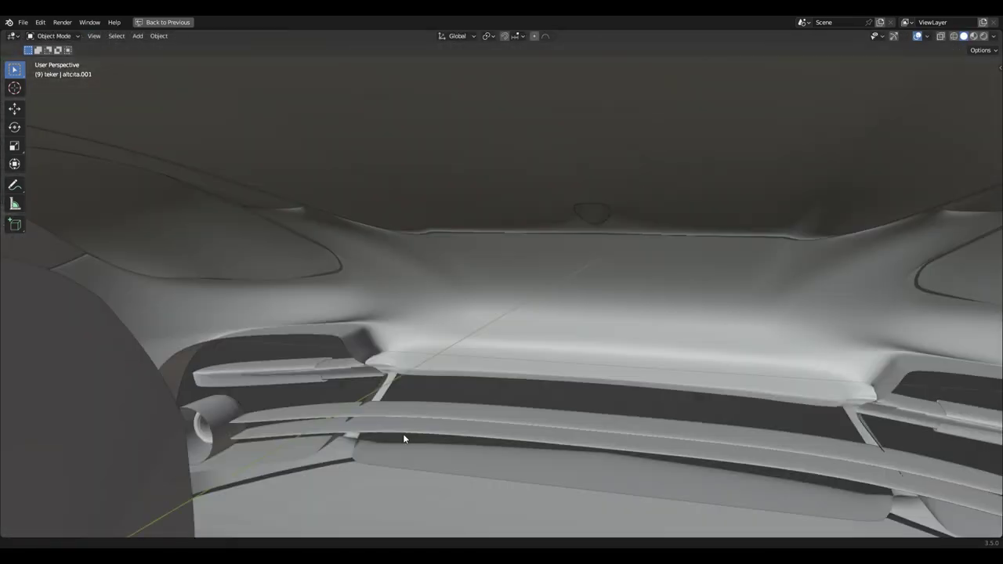
key(ctrl+space)
shift+middle_drag(605, 340, 600, 453)
mouse_move(138, 392)
mouse_down()
mouse_move(460, 392)
mouse_move(242, 391)
mouse_up()
mouse_move(471, 376)
shift+middle_down()
mouse_move(492, 351)
mouse_move(511, 388)
shift+middle_up()
Fill the gap in the front bumper's vent opening with a new face.
key(Tab)
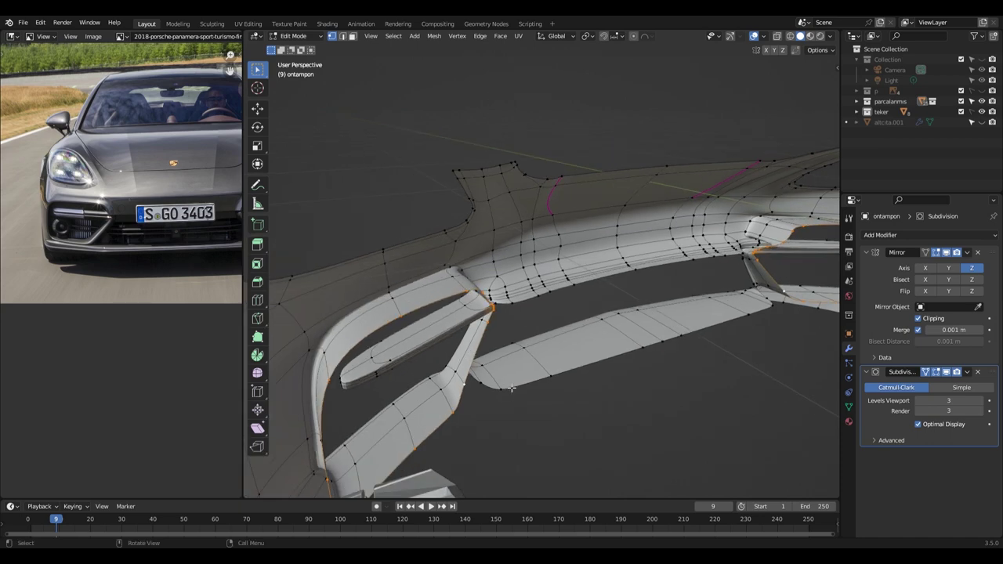
scroll(521, 403, up, 5)
middle_drag(387, 450, 451, 296)
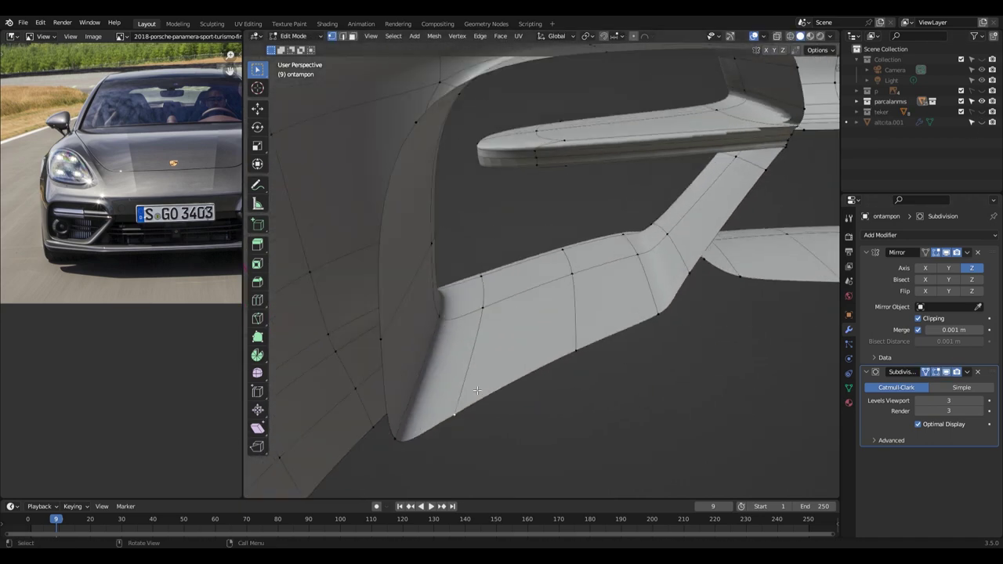
middle_drag(476, 389, 468, 311)
middle_drag(413, 288, 378, 335)
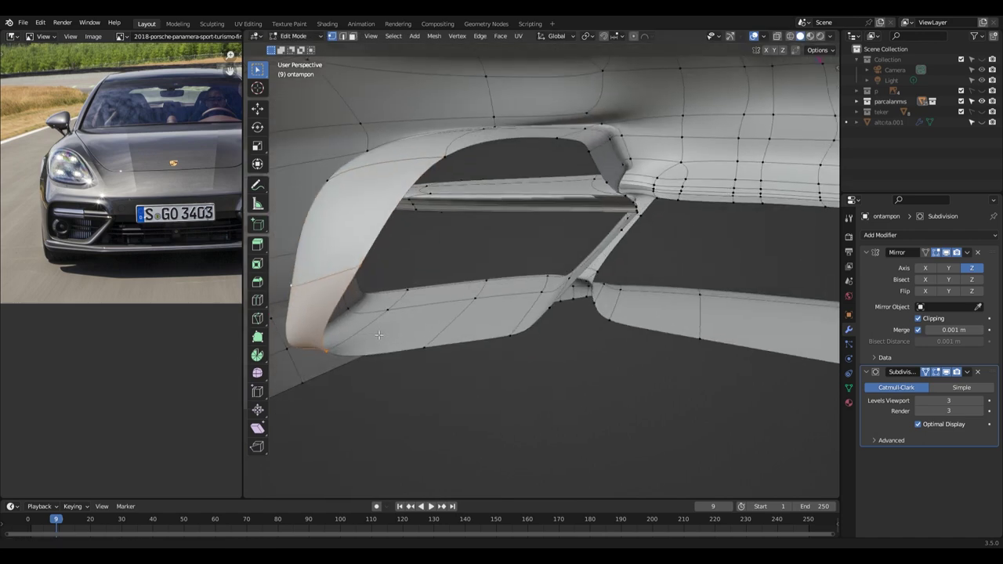
middle_drag(444, 330, 480, 320)
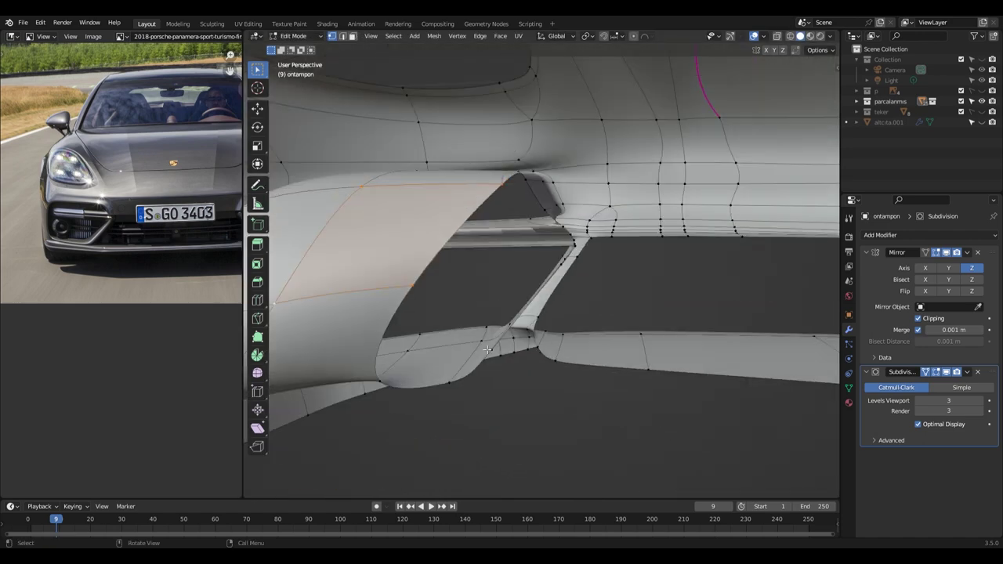
key(g)
mouse_move(352, 322)
middle_down()
mouse_move(465, 338)
mouse_move(431, 346)
mouse_move(425, 398)
mouse_move(592, 347)
mouse_move(528, 314)
middle_up()
key(f)
mouse_move(452, 111)
middle_down()
mouse_move(463, 343)
mouse_move(538, 332)
mouse_move(333, 377)
mouse_move(347, 312)
middle_up()
Merge the selected vent vertices at their center to close the remaining opening.
scroll(333, 376, up, 3)
scroll(333, 376, up, 2)
key(3)
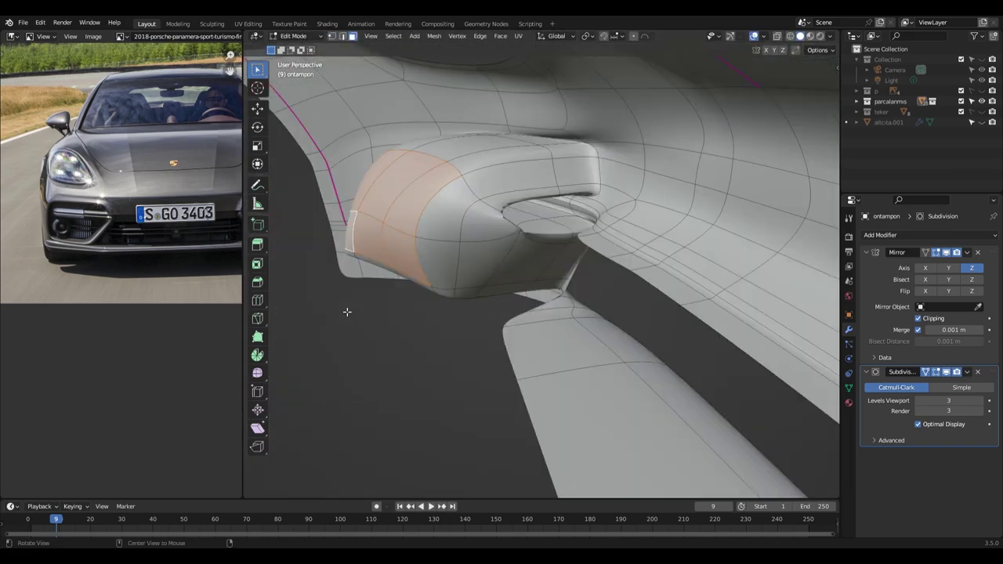
key(Tab)
scroll(528, 311, down, 5)
middle_drag(528, 311, 449, 374)
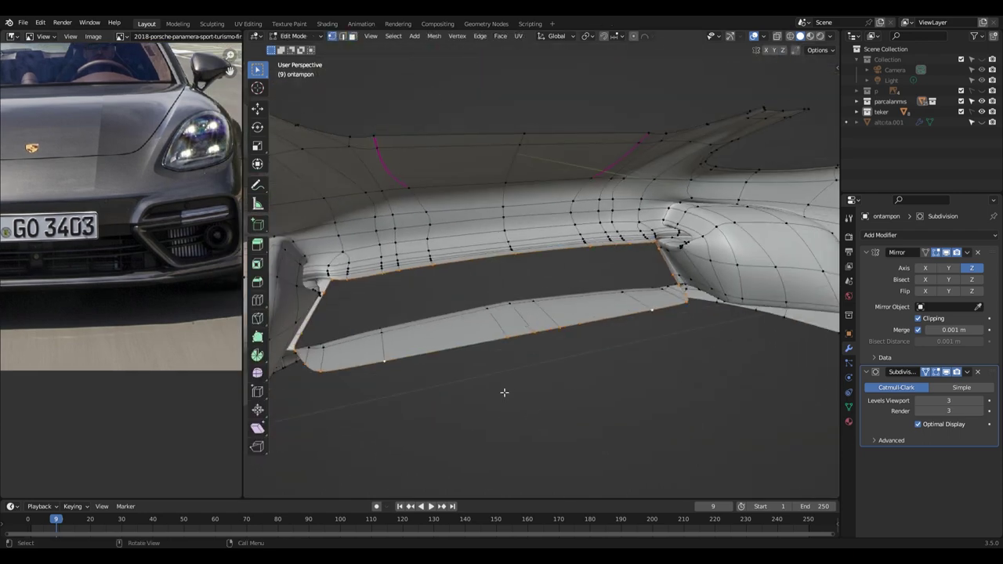
mouse_move(564, 433)
middle_down()
mouse_move(493, 360)
mouse_move(595, 366)
middle_up()
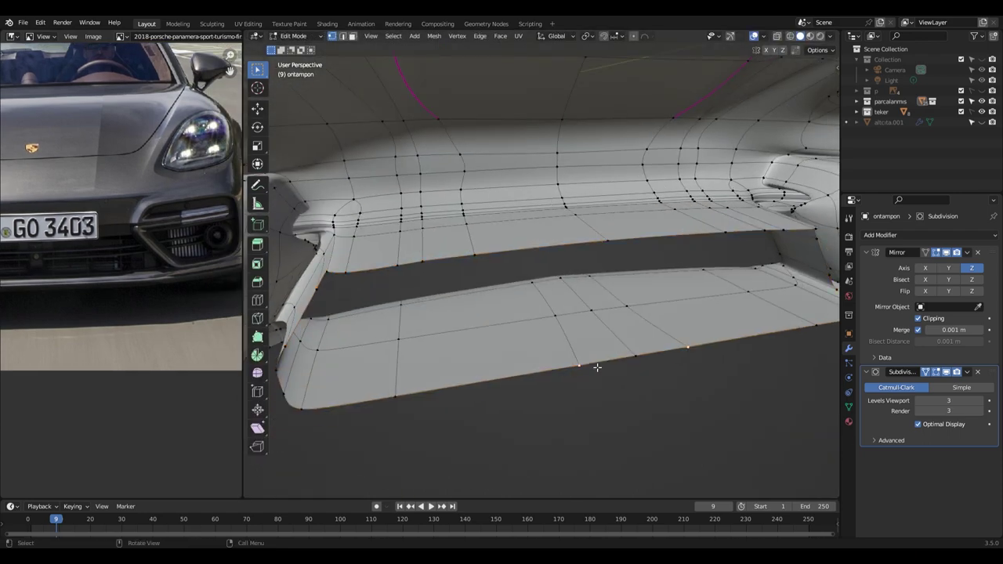
scroll(596, 365, up, 3)
middle_drag(456, 416, 588, 261)
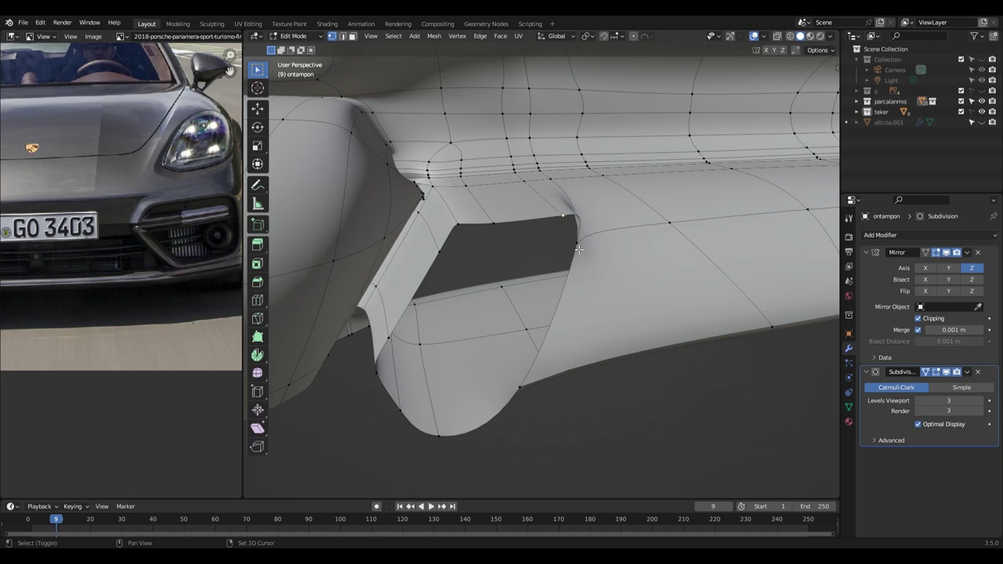
middle_drag(454, 424, 547, 264)
mouse_move(469, 179)
middle_down()
mouse_move(492, 202)
mouse_move(459, 235)
mouse_move(414, 365)
mouse_move(566, 229)
mouse_move(486, 465)
mouse_move(467, 371)
middle_up()
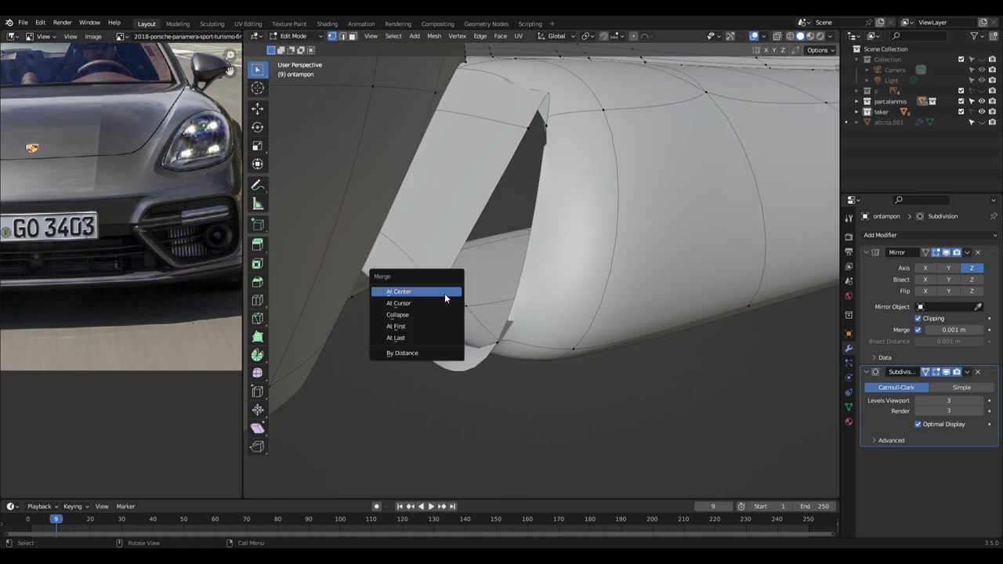
scroll(553, 346, down, 5)
key(Tab)
Return to Object Mode, save the project, and maximize the 3D view of the car.
scroll(509, 329, down, 5)
key(a)
key(ctrl+s)
key(ctrl+space)
mouse_move(418, 392)
middle_down()
mouse_move(613, 413)
mouse_move(508, 449)
mouse_move(494, 302)
mouse_move(599, 432)
mouse_move(524, 426)
mouse_move(663, 483)
mouse_move(607, 390)
middle_up()
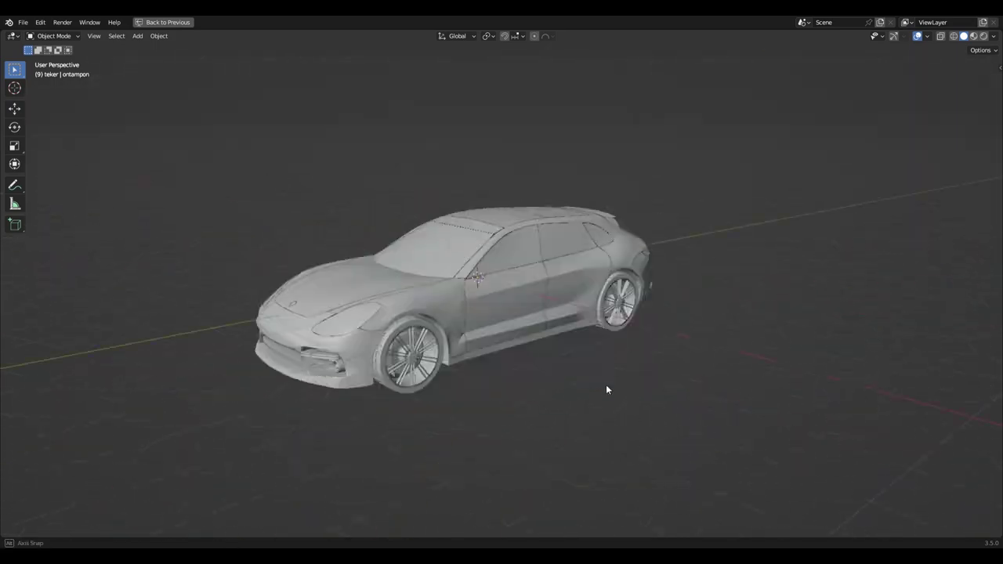
Orbit around the finished car, then restore the full layout with the side door reference photo.
mouse_move(536, 407)
middle_down()
mouse_move(666, 363)
mouse_move(553, 432)
mouse_move(506, 408)
mouse_move(627, 425)
mouse_move(392, 450)
mouse_move(377, 364)
mouse_move(595, 412)
mouse_move(755, 396)
mouse_move(499, 396)
mouse_move(494, 376)
mouse_move(421, 393)
middle_up()
mouse_move(527, 296)
middle_down()
mouse_move(319, 378)
mouse_move(538, 385)
mouse_move(437, 352)
mouse_move(529, 382)
middle_up()
key(ctrl+space)
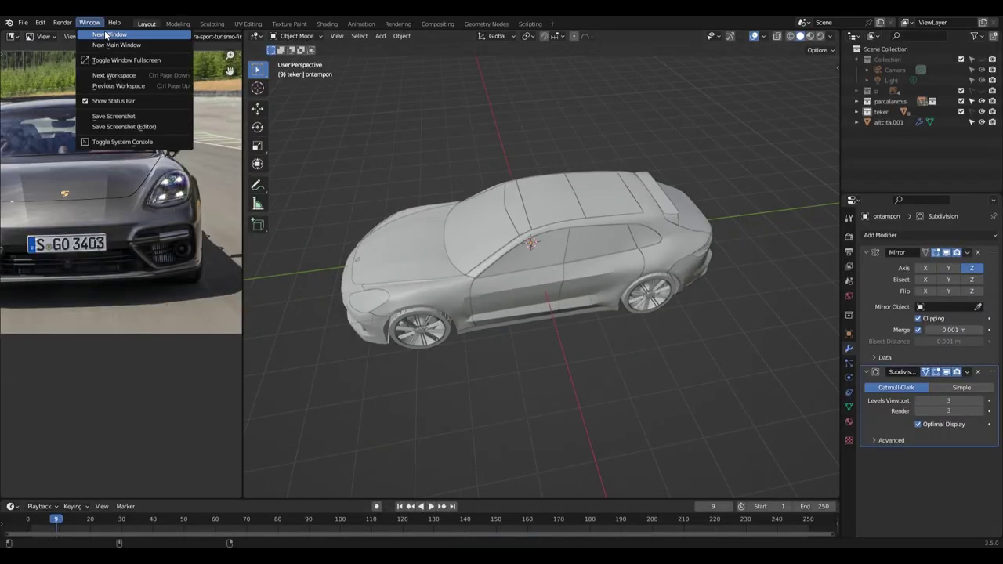
scroll(591, 369, up, 5)
scroll(162, 290, up, 3)
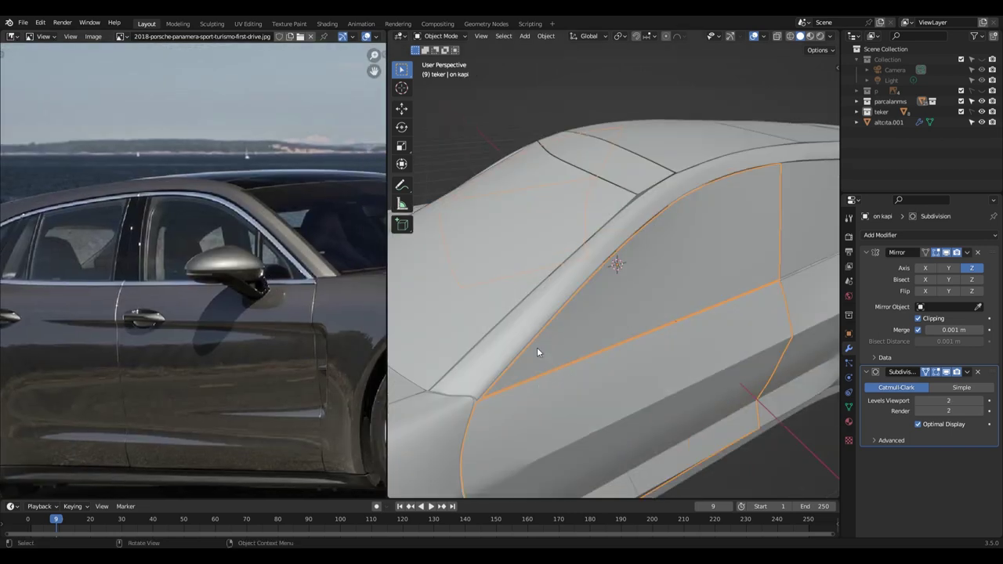
Add two edge loops across the door handle on the front door piece.
click(573, 337)
key(Tab)
key(Tab)
click(557, 387)
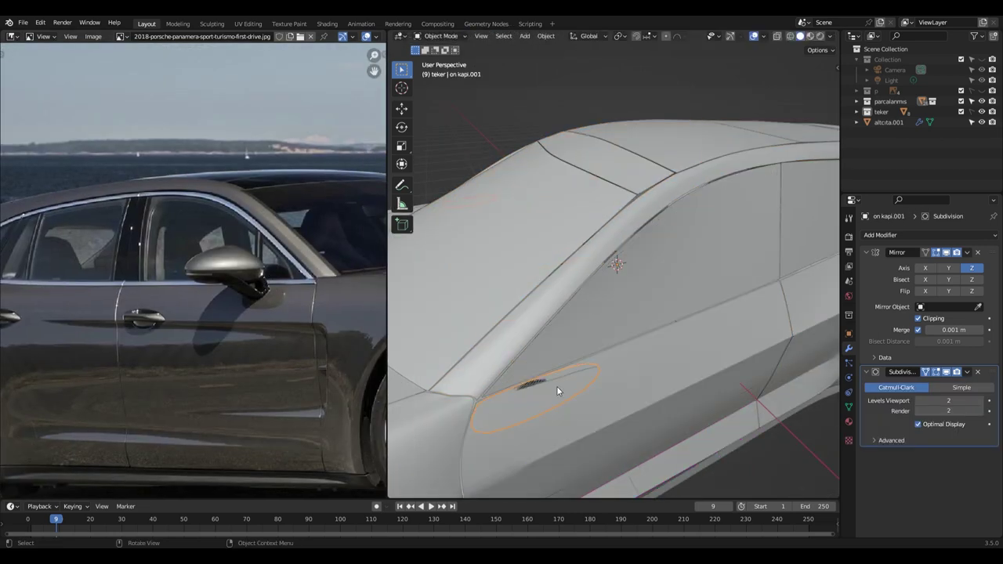
key(KP_Decimal)
key(alt+z)
mouse_move(501, 413)
middle_down()
mouse_move(625, 316)
mouse_move(548, 258)
middle_up()
key(ctrl+r)
scroll(625, 316, up, 1)
click(626, 317)
click(625, 317)
key(alt+z)
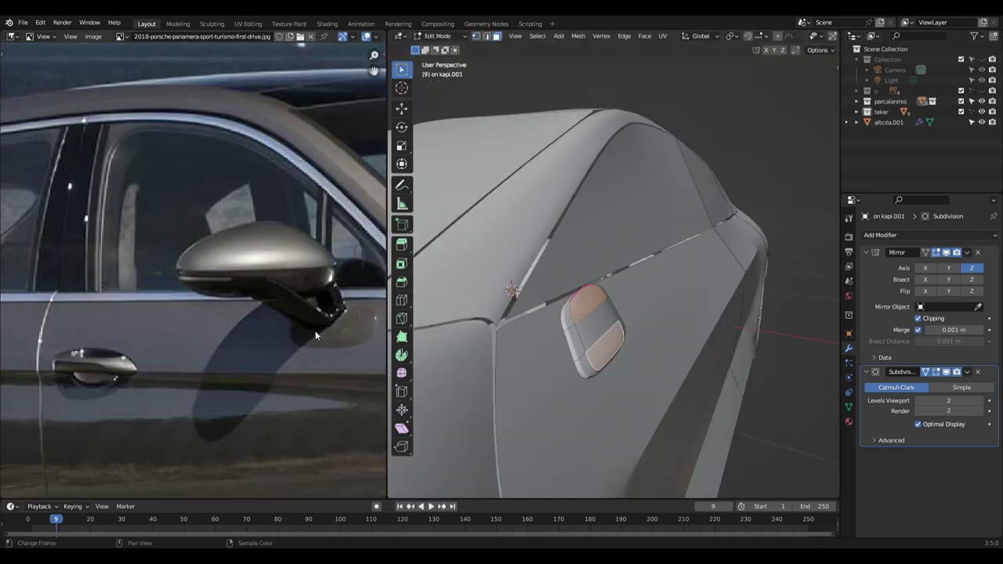
Extrude a face outward from the door to start the mirror arm and scale it along Y.
key(e)
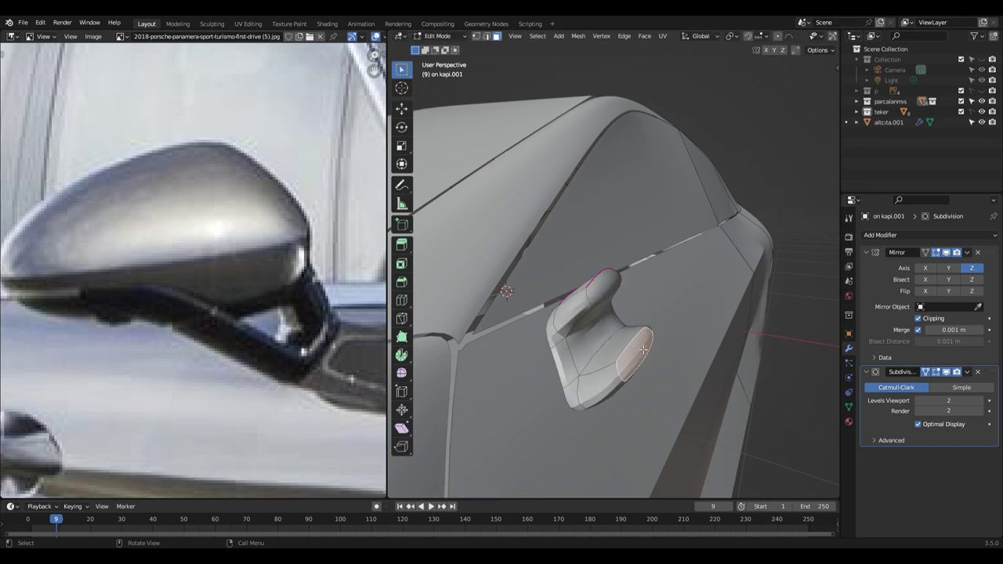
click(688, 293)
middle_drag(688, 293, 661, 304)
mouse_move(589, 295)
middle_down()
mouse_move(568, 313)
mouse_move(667, 311)
middle_up()
key(a)
key(s)
key(y)
click(566, 316)
Add an edge loop to the mirror arm, then rotate and move it into shape.
key(ctrl+r)
click(559, 336)
scroll(525, 348, down, 3)
middle_drag(525, 348, 575, 347)
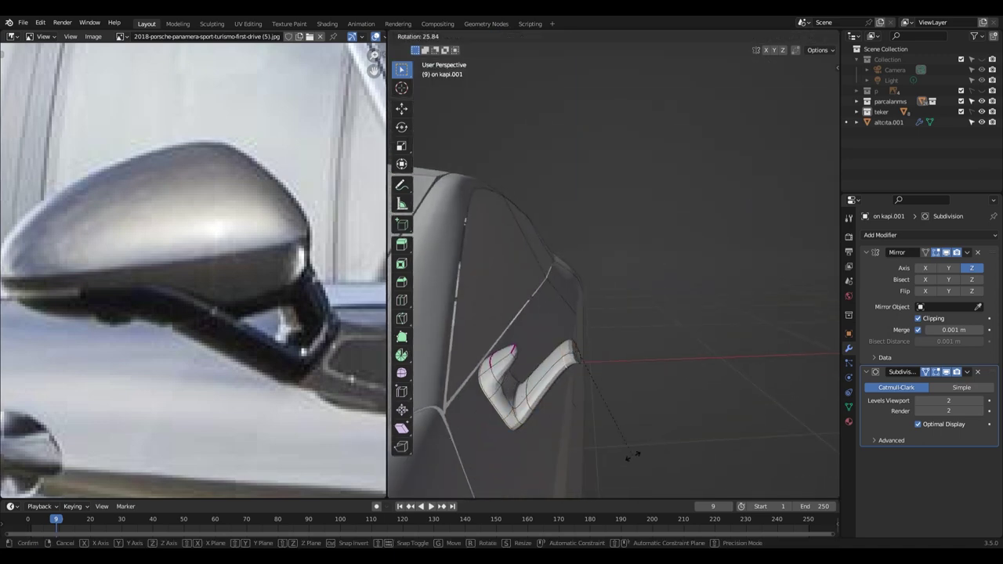
click(619, 411)
key(Tab)
mouse_move(619, 411)
middle_down()
mouse_move(588, 377)
mouse_move(635, 365)
mouse_move(580, 365)
middle_up()
scroll(583, 376, up, 2)
key(Tab)
key(r)
key(g)
click(577, 364)
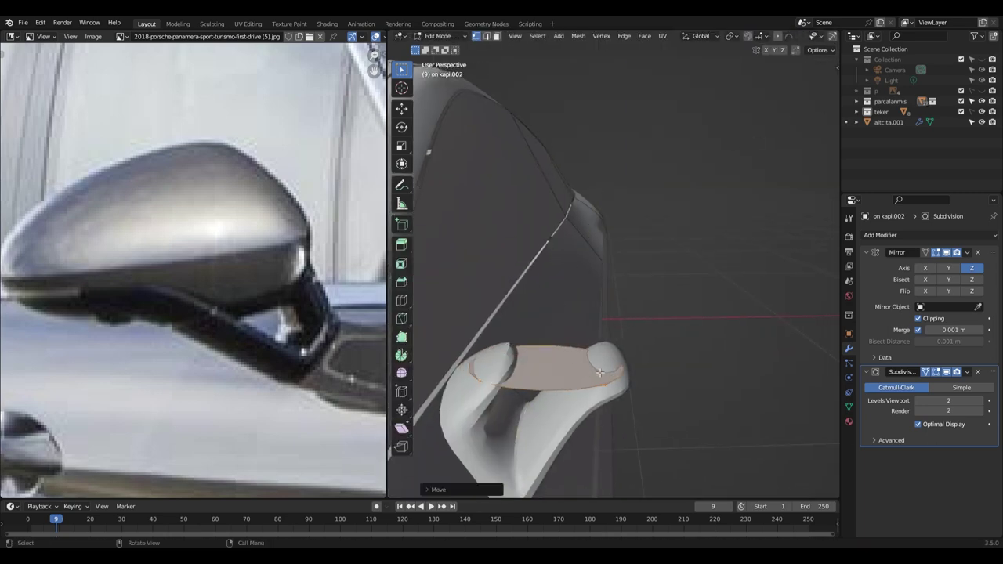
Extrude the top face upward into the mirror cap and add an edge loop around the mirror.
key(e)
click(619, 310)
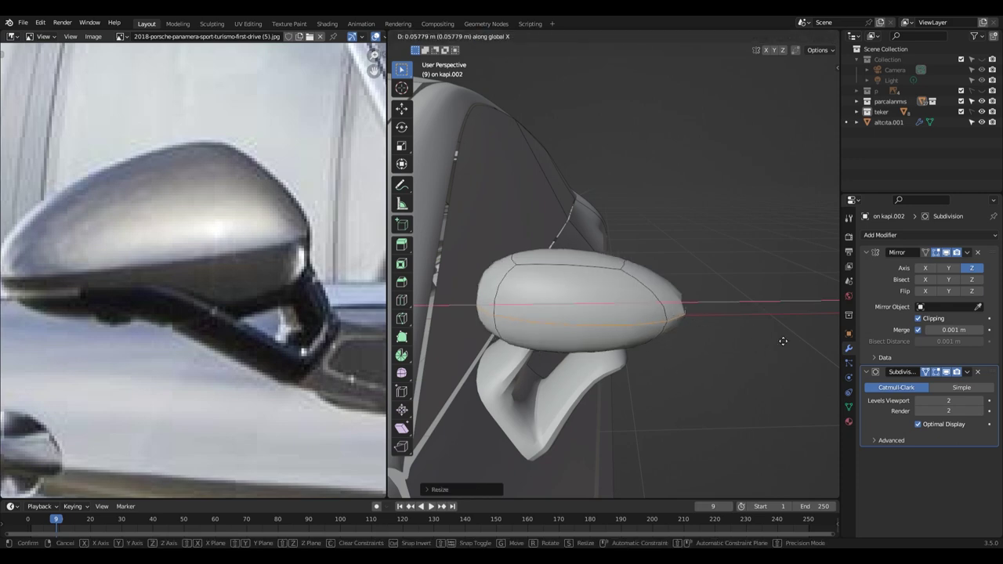
middle_drag(700, 342, 525, 323)
drag(525, 323, 554, 358)
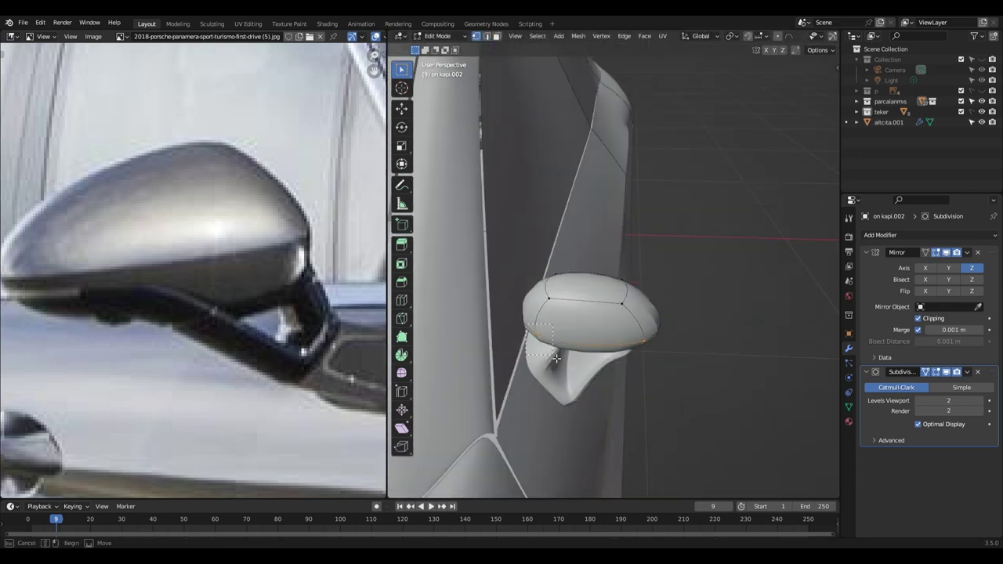
click(547, 411)
mouse_move(547, 411)
middle_down()
mouse_move(604, 336)
mouse_move(642, 425)
mouse_move(583, 441)
middle_up()
key(ctrl+r)
click(631, 421)
click(636, 417)
Rotate the cap face and shift the mirror arm along Y from the side view.
key(Tab)
mouse_move(636, 417)
middle_down()
mouse_move(677, 444)
mouse_move(601, 433)
mouse_move(634, 391)
middle_up()
key(Tab)
scroll(601, 434, down, 5)
click(705, 317)
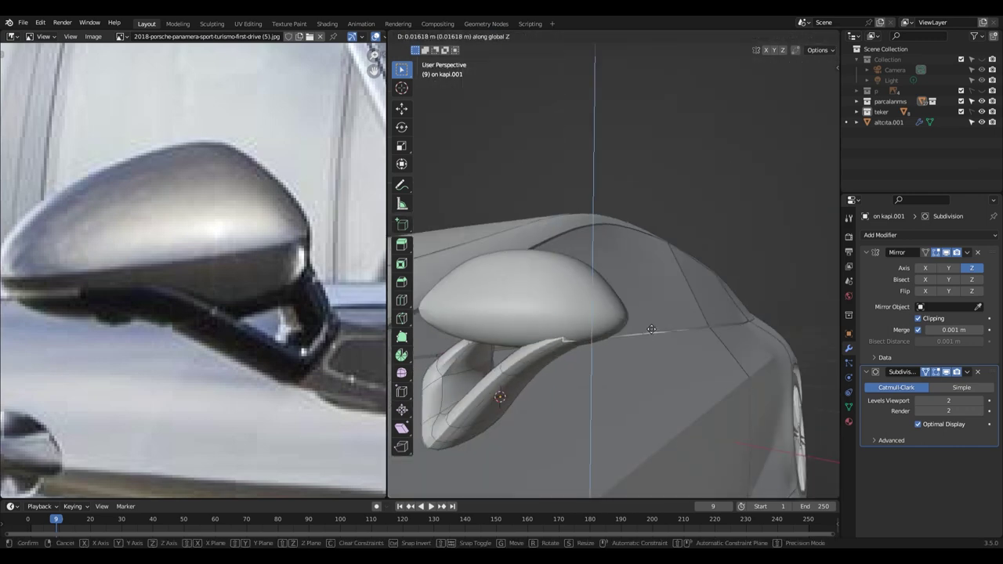
middle_drag(705, 317, 651, 439)
key(alt+z)
key(KP_3)
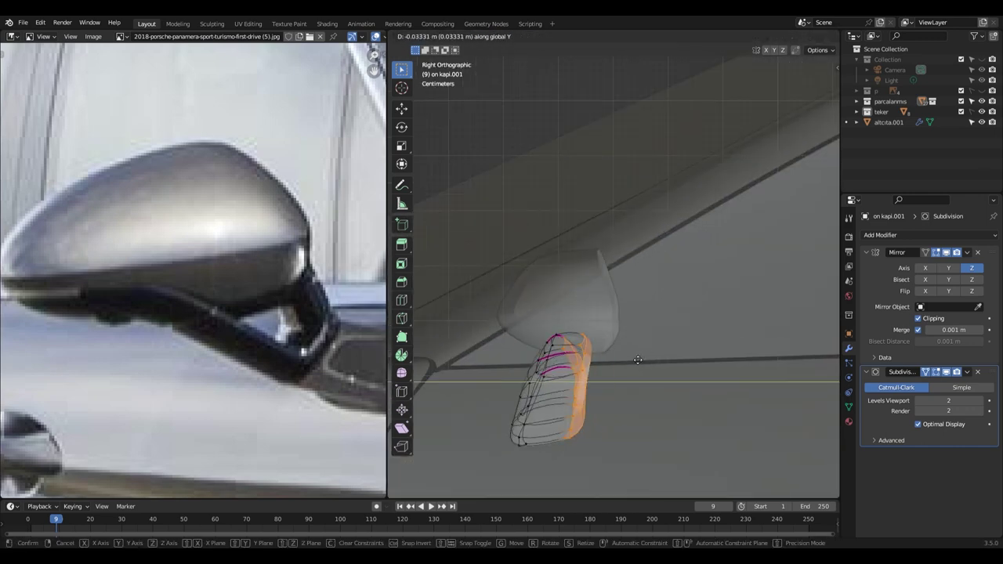
click(631, 352)
middle_drag(632, 353, 584, 308)
key(alt+z)
Add an edge loop on the mirror arm, adjust its vertices, and start a loop on the cap.
middle_drag(628, 440, 650, 365)
key(ctrl+r)
click(651, 365)
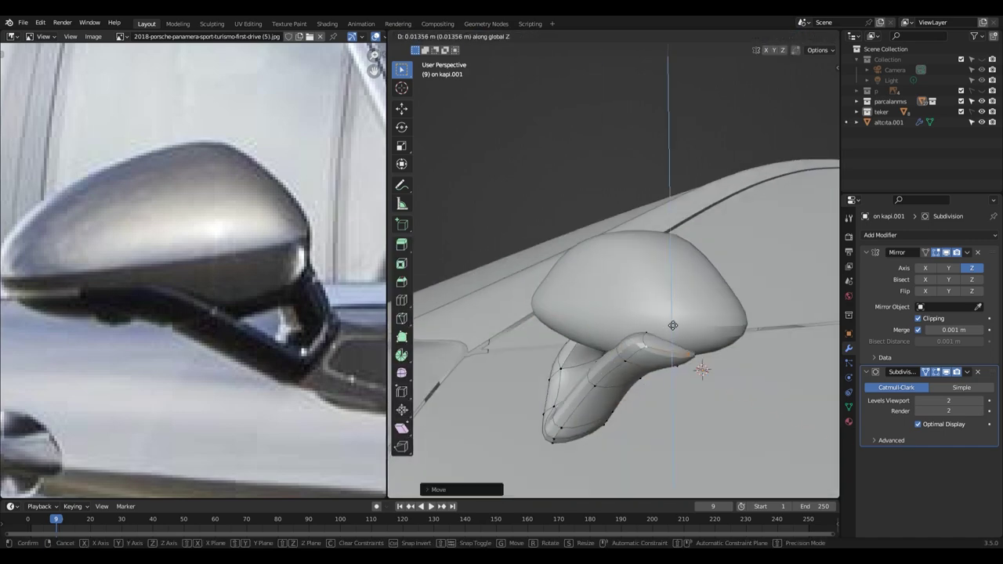
click(672, 342)
middle_drag(672, 342, 596, 329)
scroll(595, 329, down, 3)
scroll(270, 286, down, 3)
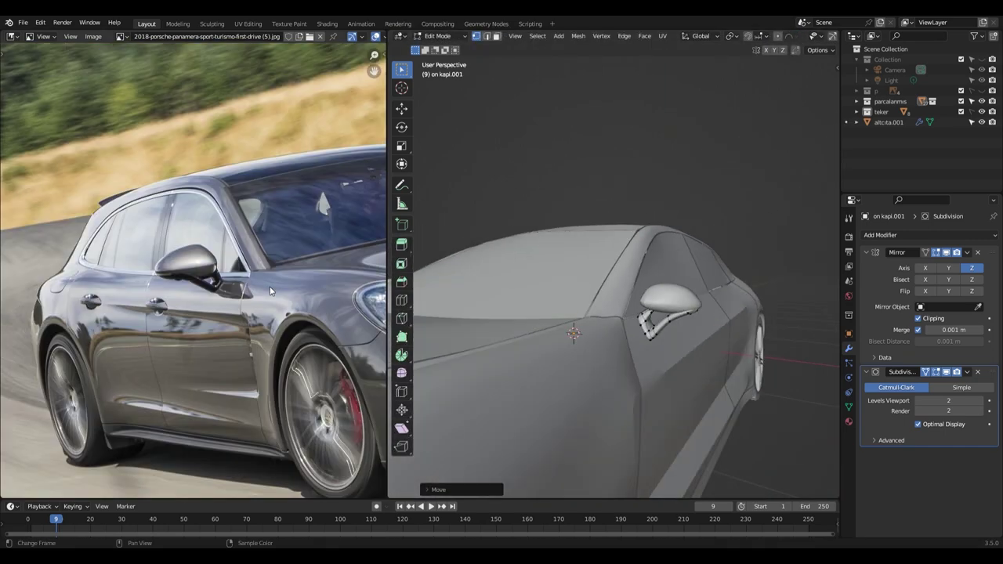
scroll(270, 286, up, 5)
scroll(584, 395, up, 3)
scroll(584, 396, up, 2)
scroll(584, 396, up, 2)
key(ctrl+r)
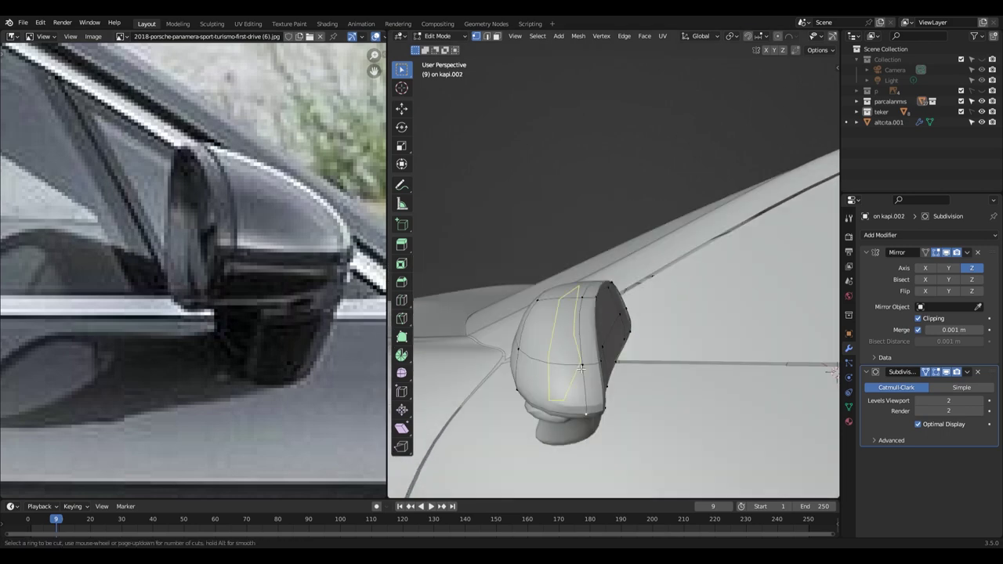
Bevel the mirror cap's rim and scale the bevelled selection.
mouse_move(719, 422)
middle_down()
mouse_move(575, 450)
mouse_move(648, 378)
mouse_move(728, 400)
middle_up()
key(Tab)
key(Tab)
scroll(648, 378, up, 2)
click(632, 382)
key(s)
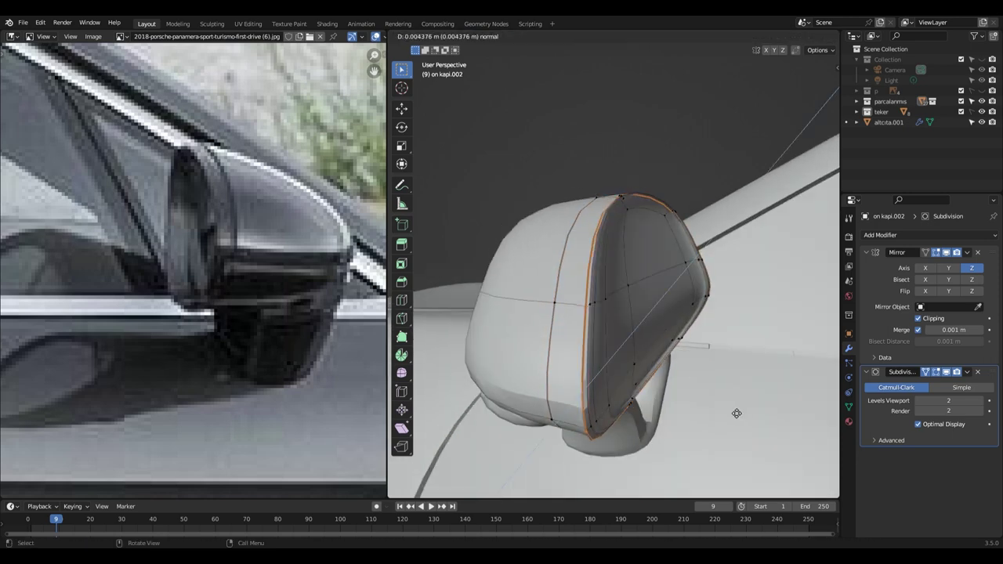
Add an edge loop inside the mirror cap and reposition the rim edges.
key(Tab)
key(ctrl+r)
click(574, 311)
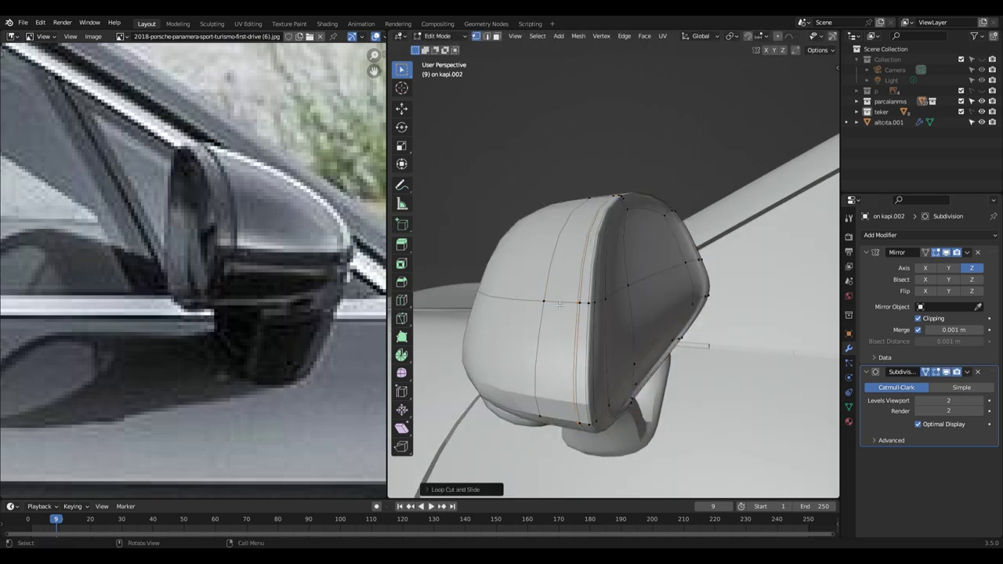
scroll(586, 324, up, 2)
mouse_move(594, 316)
middle_down()
mouse_move(612, 293)
mouse_move(568, 355)
mouse_move(619, 376)
mouse_move(494, 394)
mouse_move(661, 323)
middle_up()
scroll(596, 329, down, 4)
scroll(626, 384, up, 3)
key(2)
click(612, 406)
key(Tab)
Shade the mirror smooth, raise its subdivision level to 3, and slide an edge into place.
right_click(661, 323)
scroll(276, 345, up, 3)
scroll(542, 337, down, 4)
key(KP_7)
key(ctrl+3)
key(Tab)
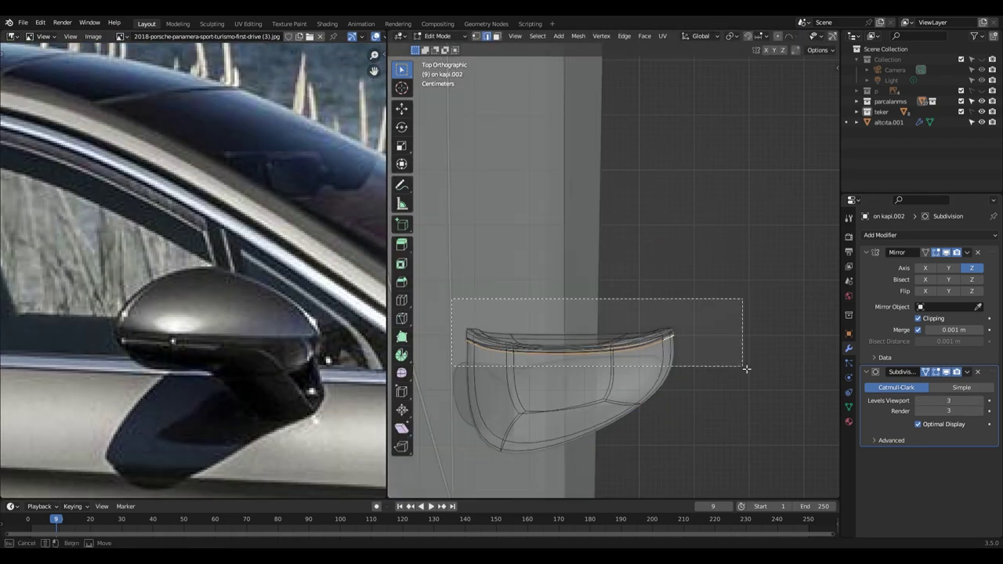
key(KP_3)
middle_drag(645, 447, 612, 352)
scroll(563, 400, up, 3)
scroll(564, 401, up, 5)
click(482, 345)
middle_drag(482, 346, 596, 330)
Apply the mirror's Subdivision modifier, leaving only the Z-axis Mirror modifier.
click(967, 372)
click(967, 380)
click(967, 372)
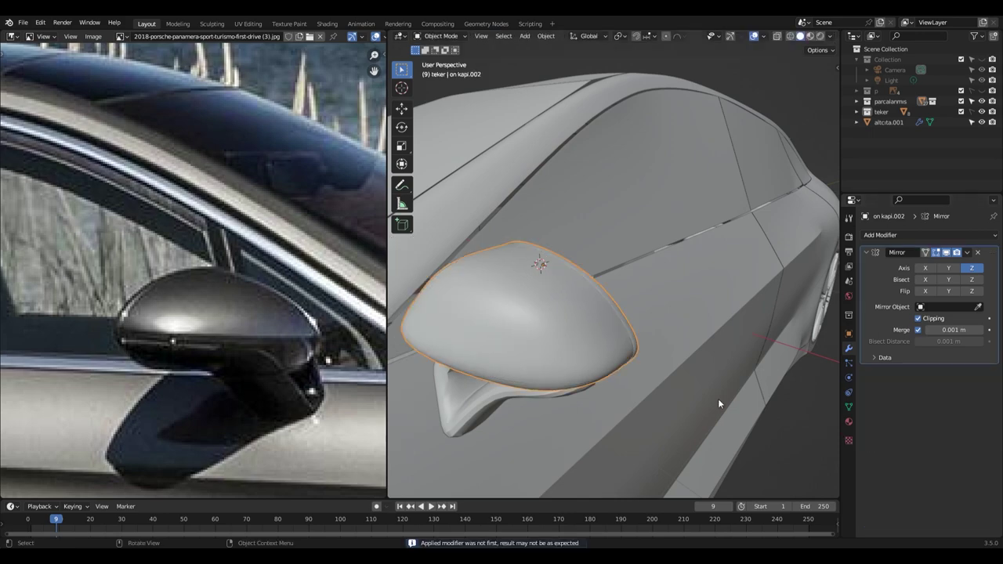
Apply the second subdivision level to the mesh and orbit in on the side mirror.
click(878, 385)
mouse_move(607, 374)
middle_down()
mouse_move(625, 366)
mouse_move(614, 395)
middle_up()
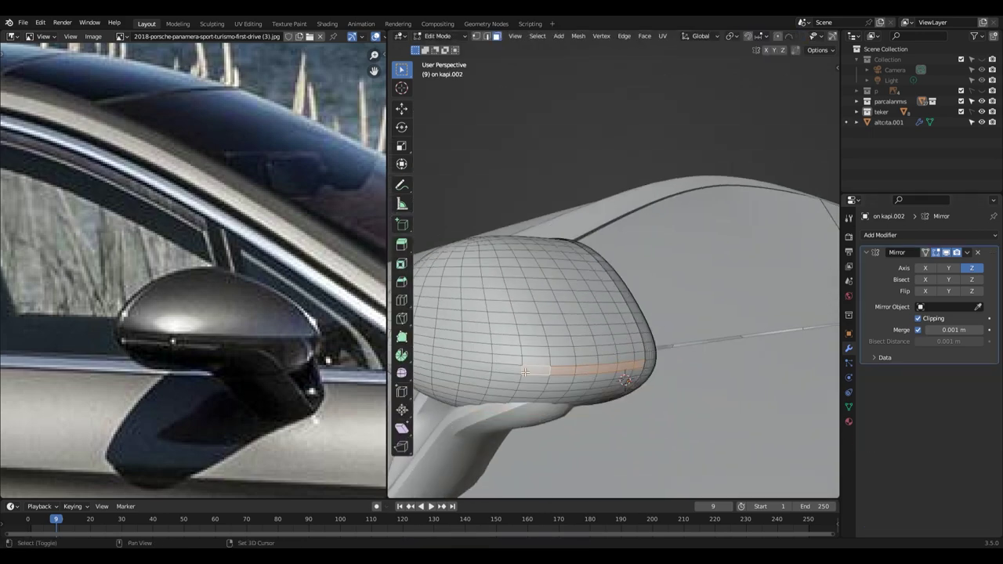
mouse_move(558, 382)
middle_down()
mouse_move(645, 376)
mouse_move(606, 412)
middle_up()
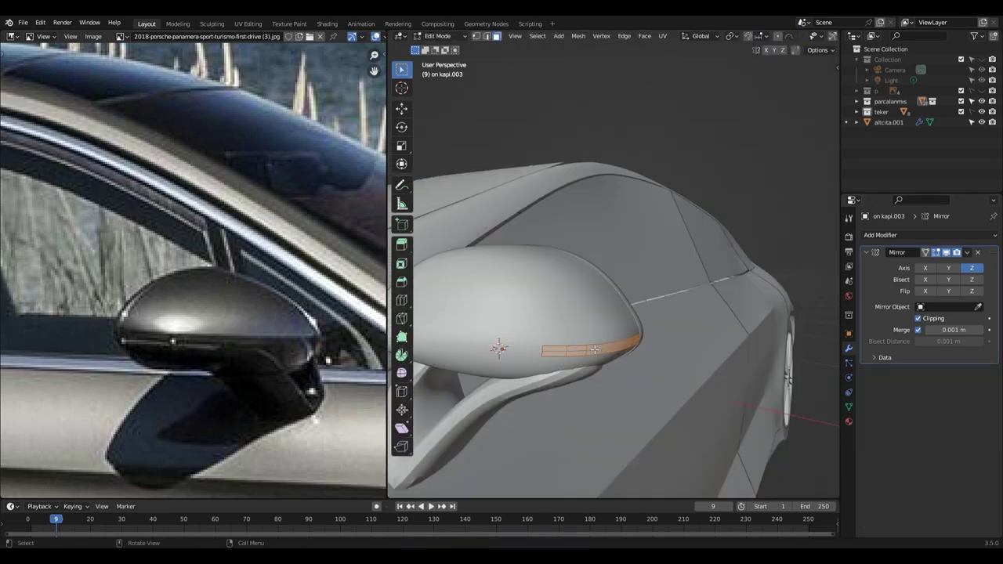
mouse_move(594, 357)
middle_down()
mouse_move(691, 441)
mouse_move(627, 373)
mouse_move(517, 313)
middle_up()
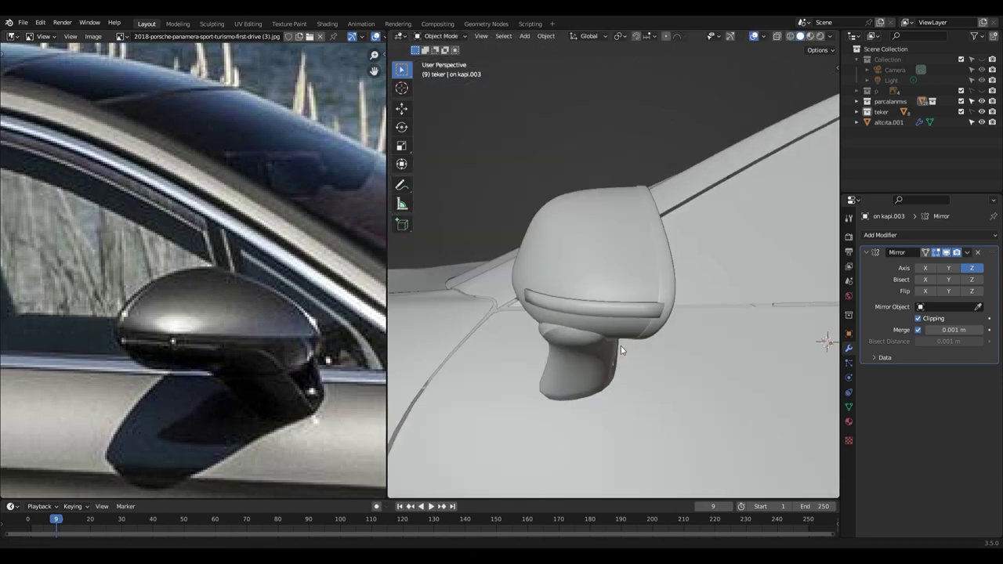
In side view, select the mirror's indicator strip vertices and move them along Y.
key(KP_3)
key(1)
key(g)
click(628, 356)
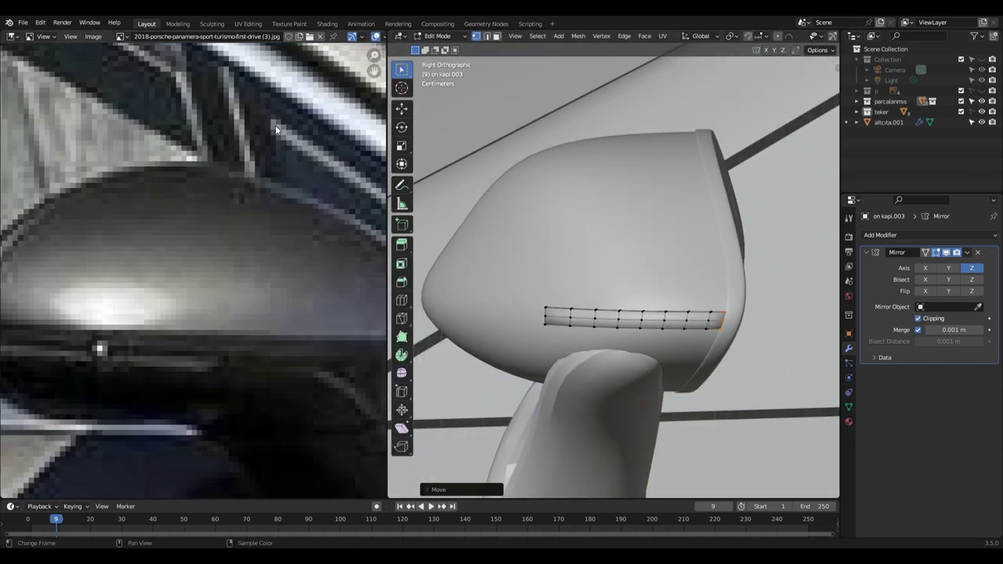
mouse_move(549, 313)
middle_down()
mouse_move(534, 335)
mouse_move(546, 265)
middle_up()
key(g)
key(y)
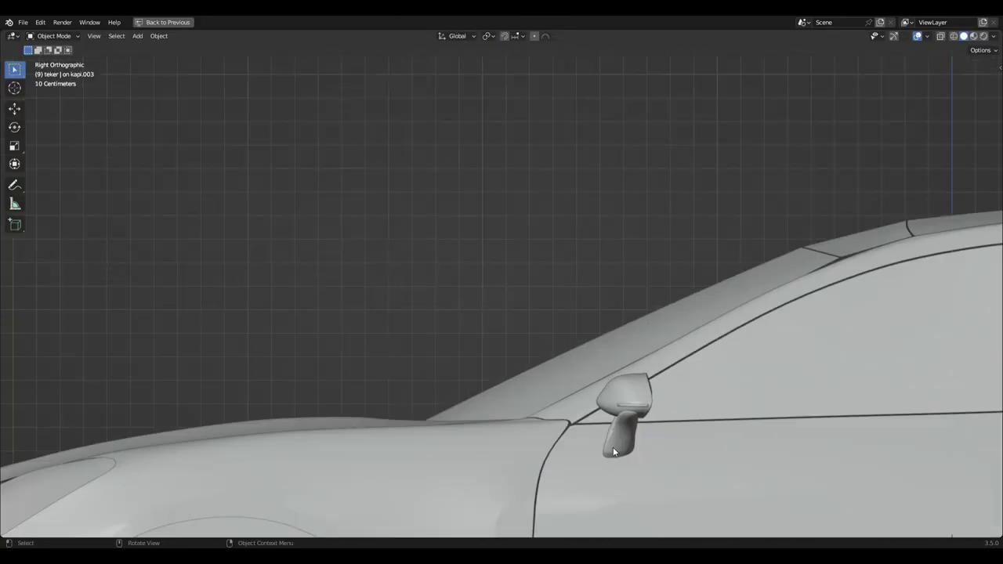
scroll(613, 452, up, 5)
Scale up the mirror head and confirm its new size and position.
key(s)
click(302, 339)
click(284, 262)
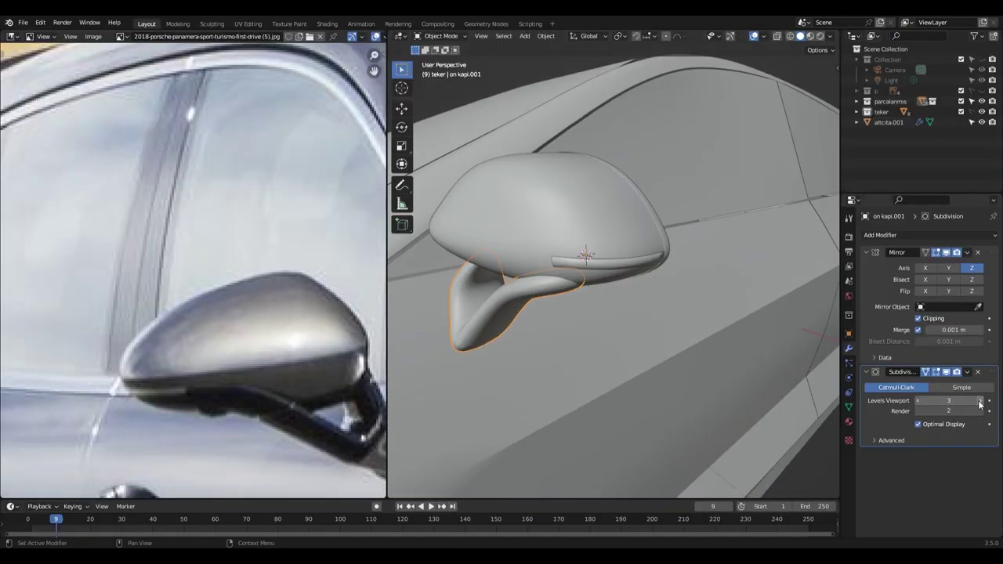
Give the mirror arm Shade Smooth and start rotating its selected faces.
right_click(606, 341)
click(606, 340)
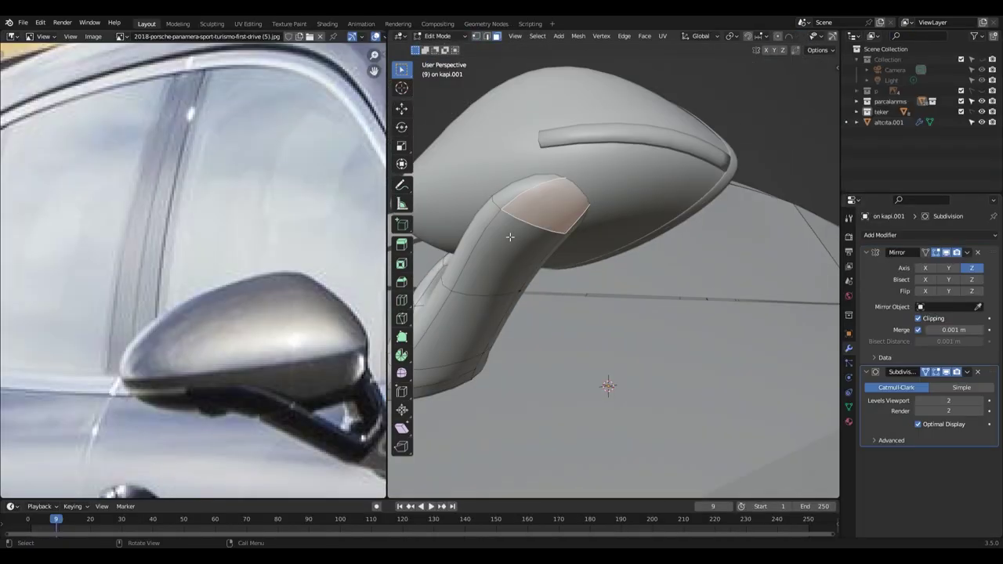
key(r)
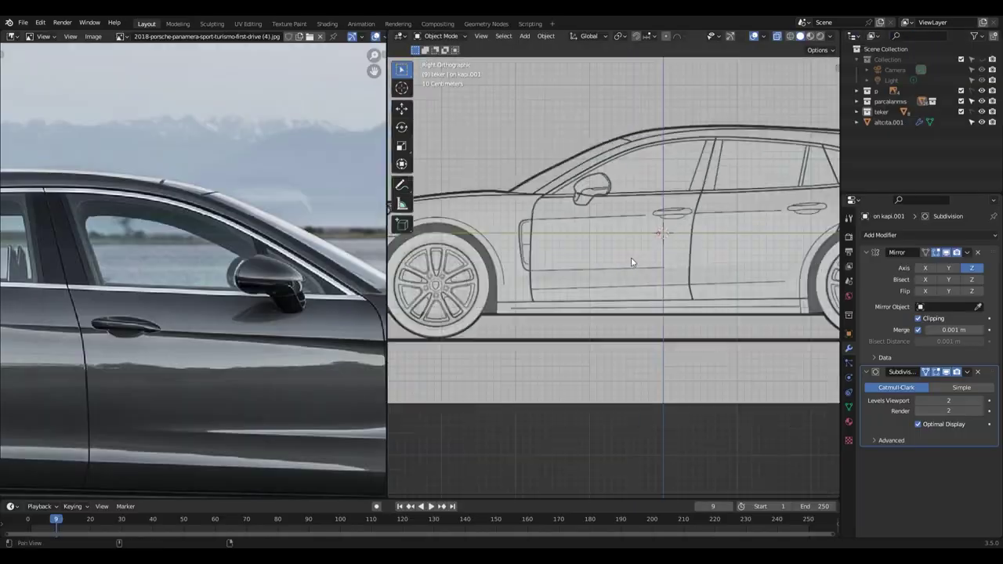
Scale the front door's handle recess faces and push them into the door along Z.
scroll(631, 261, up, 3)
mouse_move(595, 282)
middle_down()
mouse_move(549, 259)
mouse_move(526, 337)
middle_up()
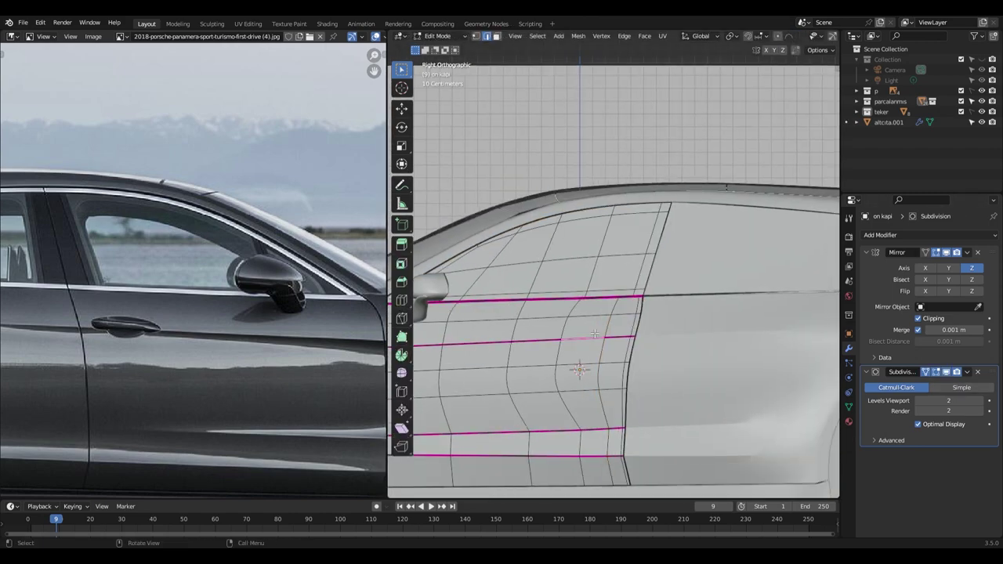
scroll(595, 409, up, 3)
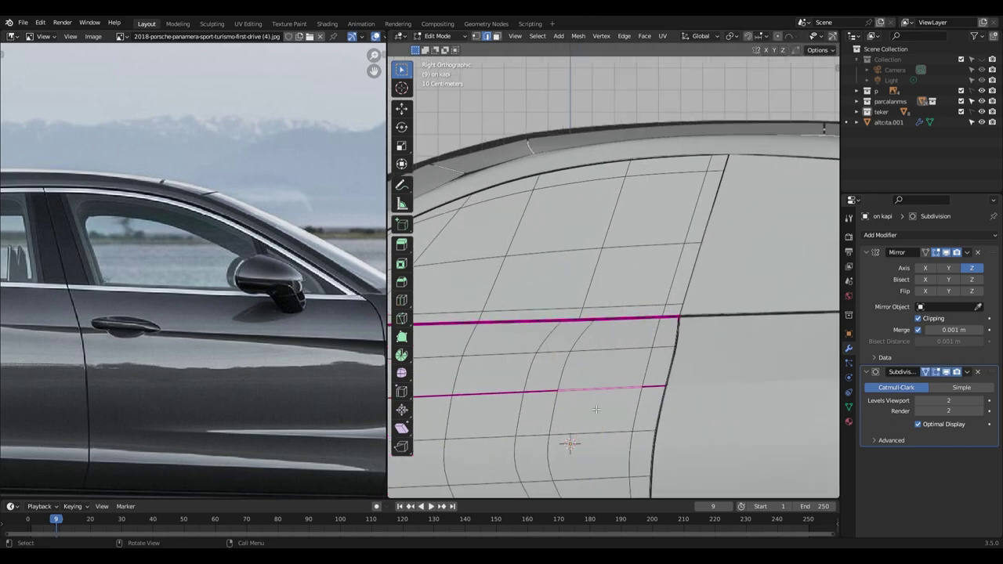
click(651, 414)
middle_drag(650, 414, 672, 425)
key(g)
key(z)
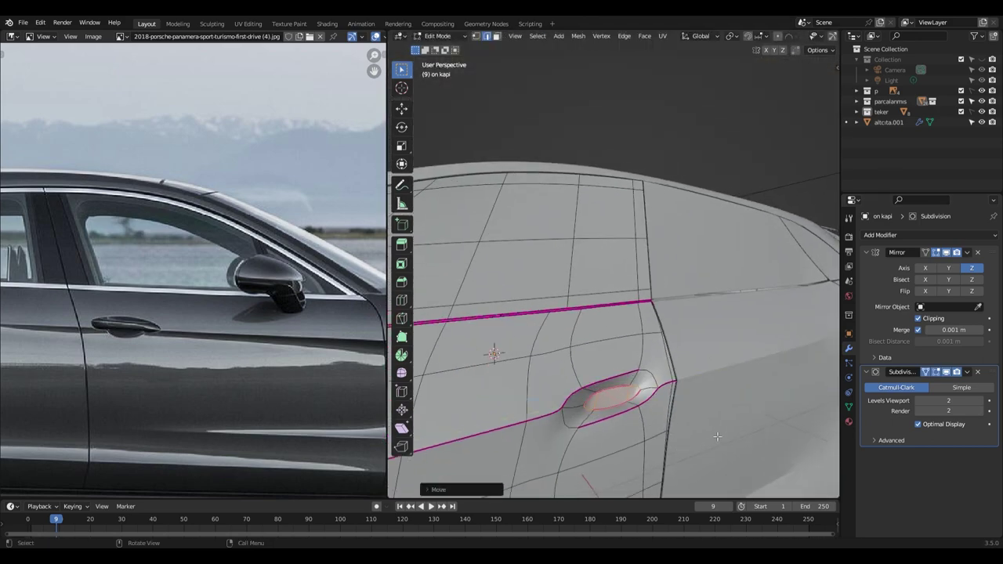
scroll(665, 454, down, 5)
scroll(622, 419, up, 5)
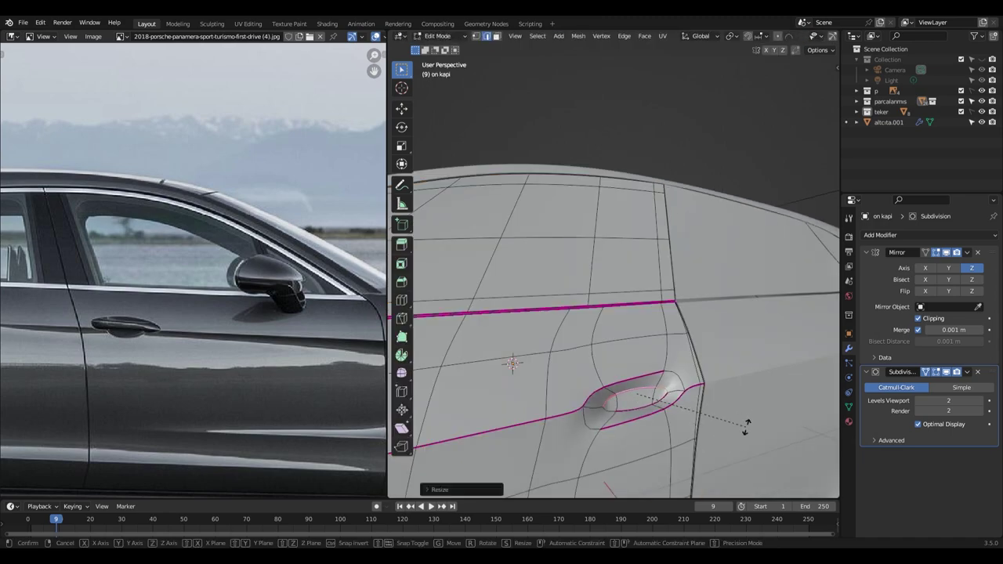
click(746, 427)
Select the rear door 'arkakapi' and bevel its handle recess edges with Ctrl+B.
key(Tab)
key(KP_3)
click(629, 387)
key(Tab)
key(ctrl+b)
click(606, 382)
mouse_move(606, 381)
middle_down()
mouse_move(730, 423)
mouse_move(652, 401)
middle_up()
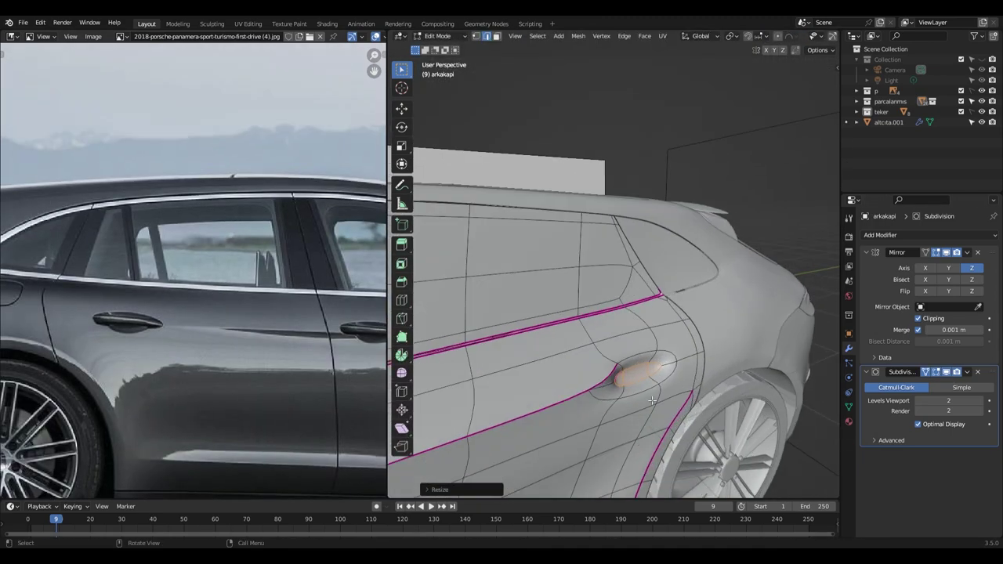
key(Escape)
Go back to editing the front door mesh and frame the handle recess.
key(Tab)
click(592, 411)
scroll(196, 314, up, 3)
scroll(527, 385, up, 4)
key(Tab)
scroll(712, 319, down, 5)
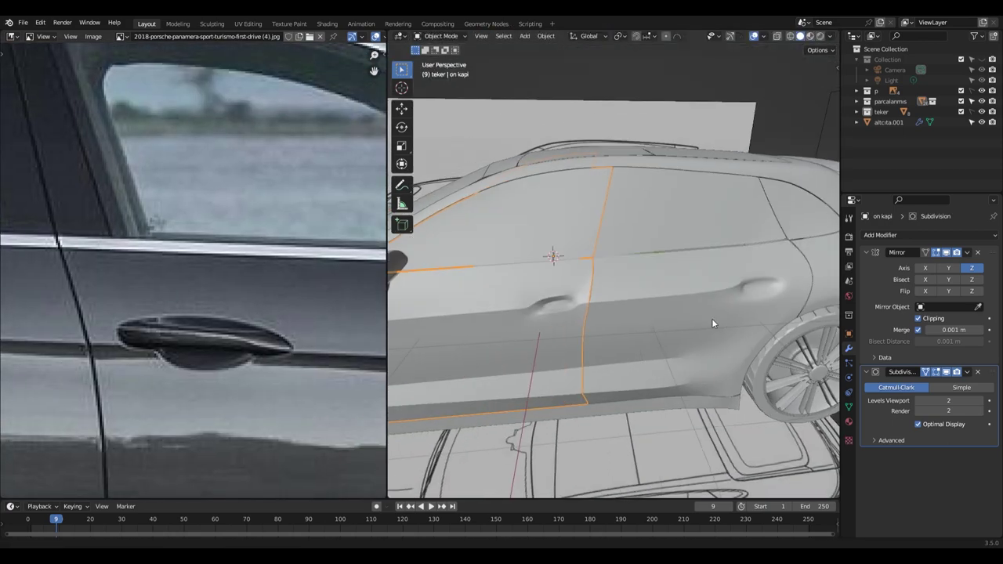
Duplicate the front recess faces and separate them into a new object named 'on kapi kolu'.
scroll(711, 318, up, 5)
click(655, 363)
key(g)
ctrl+middle_drag(655, 366, 523, 323)
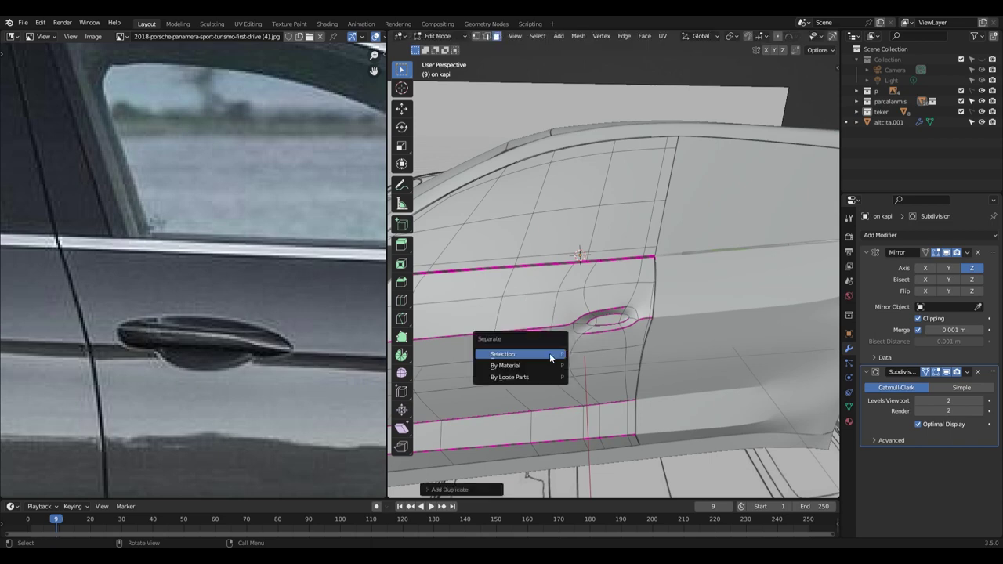
key(p)
key(s)
key(Tab)
click(527, 343)
key(Return)
Edit the handle mesh and add an edge loop along the handle, framing it from above.
key(Tab)
scroll(528, 375, up, 2)
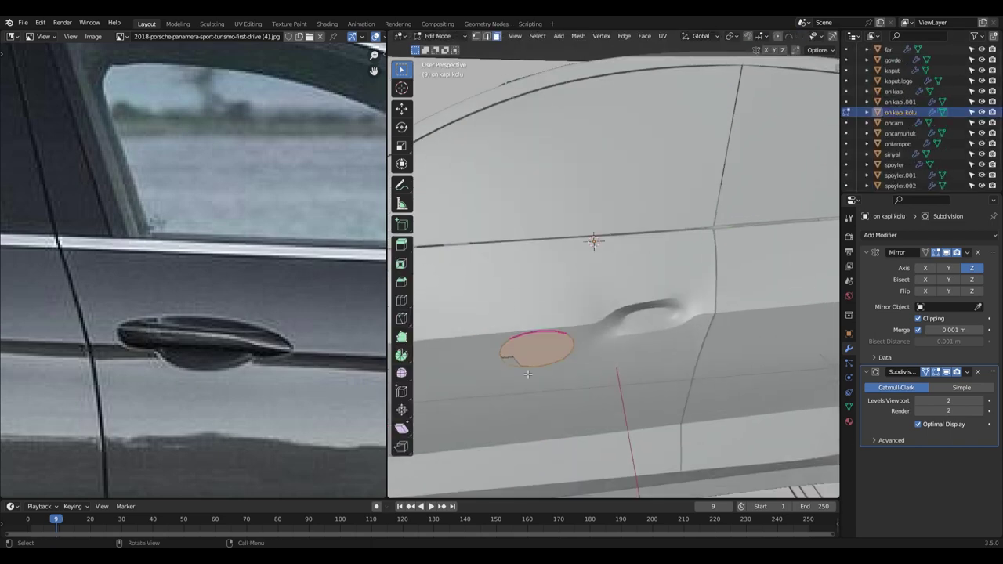
key(Escape)
key(KP_3)
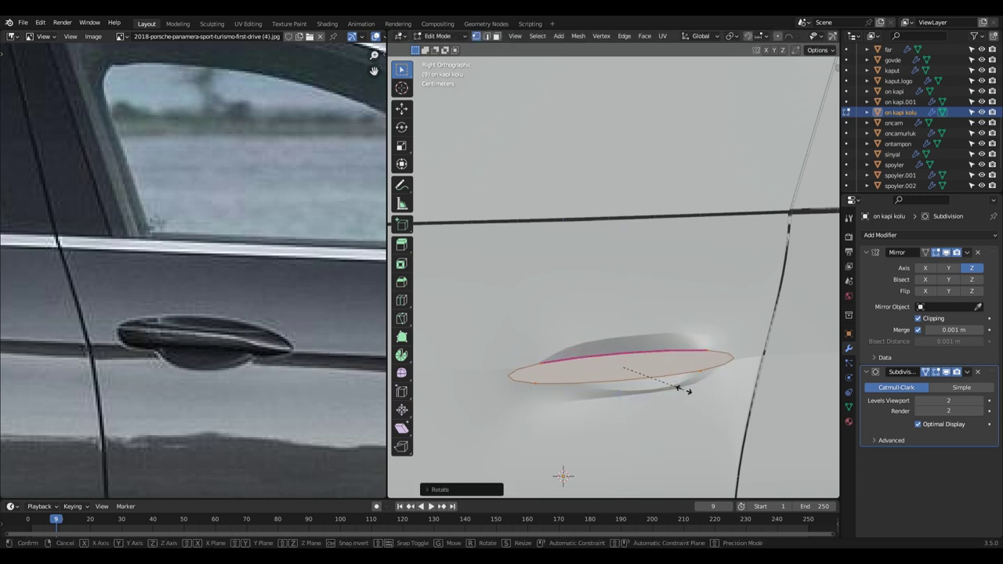
mouse_move(663, 387)
middle_down()
mouse_move(609, 385)
mouse_move(705, 329)
middle_up()
scroll(705, 329, up, 2)
key(g)
key(g)
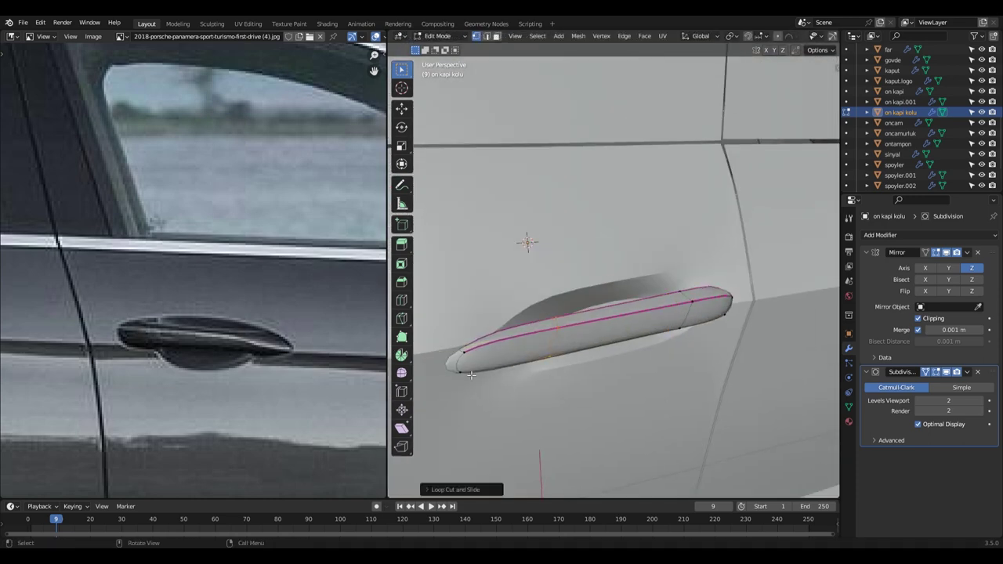
scroll(499, 369, down, 3)
alt+middle_drag(499, 368, 605, 389)
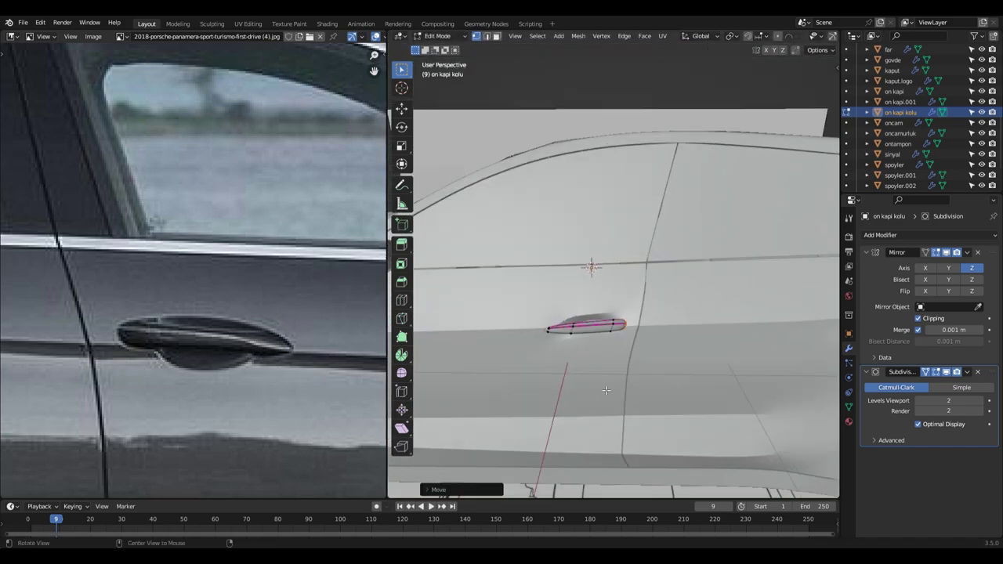
key(KP_7)
key(KP_Decimal)
scroll(630, 423, up, 1)
Pull the door handle outward from the door along X.
key(g)
key(x)
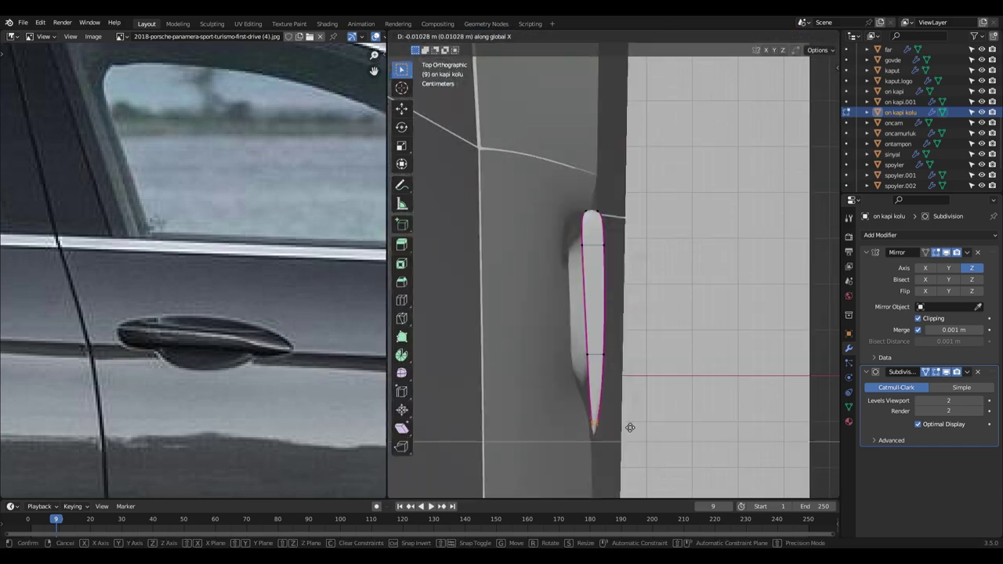
click(641, 261)
middle_drag(641, 261, 623, 379)
scroll(623, 379, up, 3)
Duplicate the front door handle and place and rotate the copy on the rear door.
key(Tab)
click(577, 425)
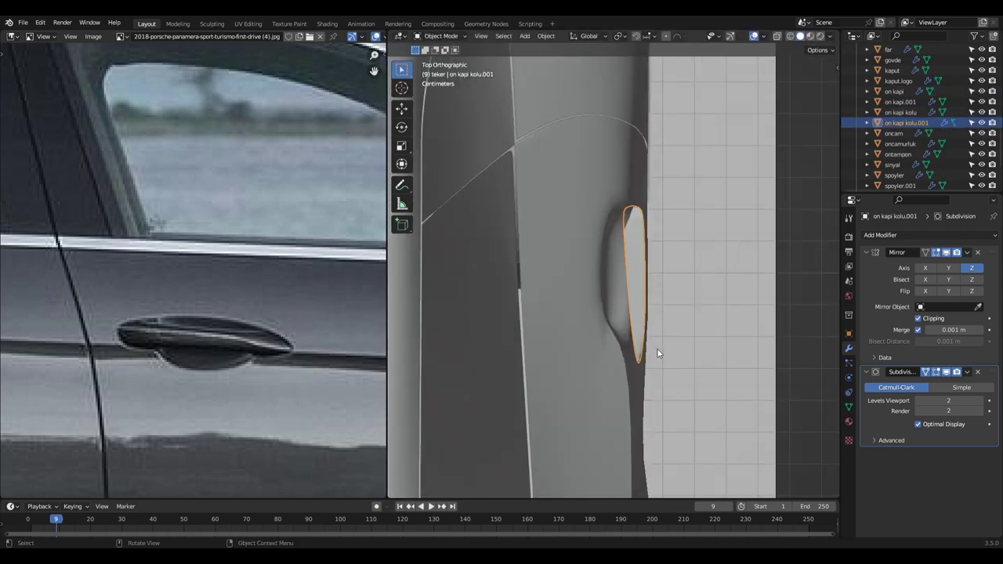
click(673, 353)
key(KP_3)
scroll(635, 440, down, 2)
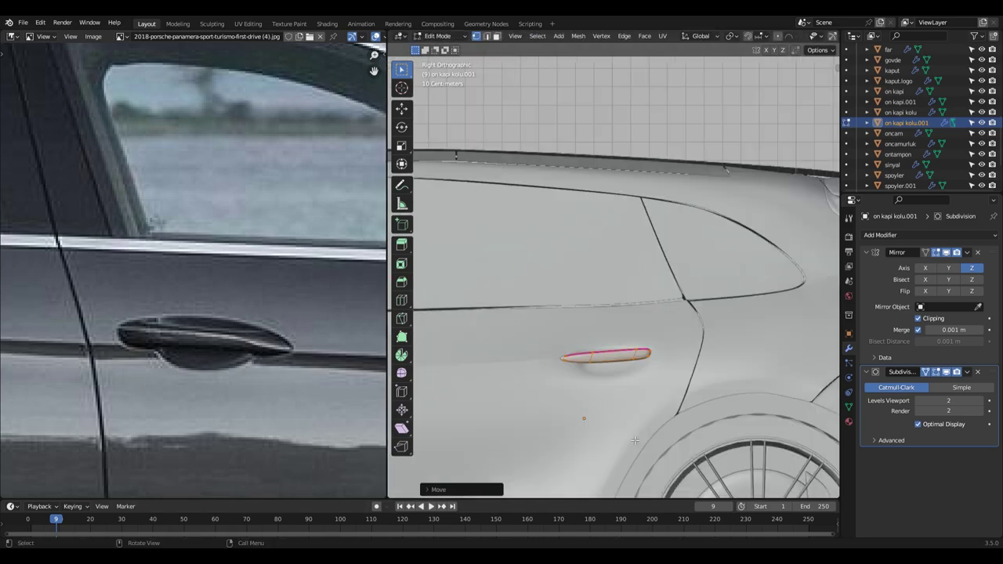
click(638, 444)
middle_drag(639, 444, 671, 395)
scroll(568, 418, up, 3)
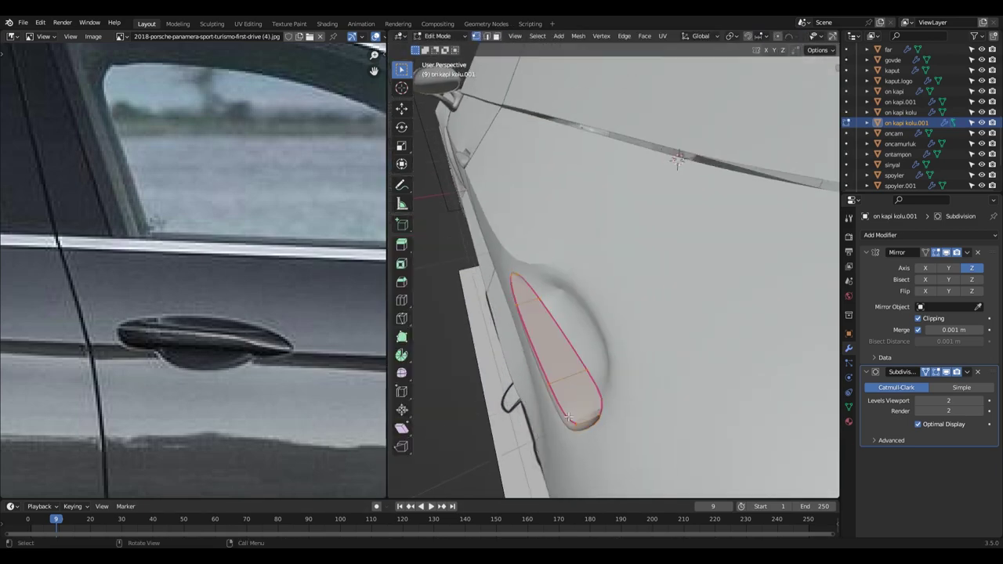
click(581, 417)
Deselect all in the rear handle mesh and inspect it from the side.
scroll(581, 416, down, 4)
mouse_move(595, 352)
middle_down()
mouse_move(661, 331)
mouse_move(754, 383)
mouse_move(686, 371)
middle_up()
scroll(660, 331, up, 3)
key(alt+a)
scroll(754, 377, down, 5)
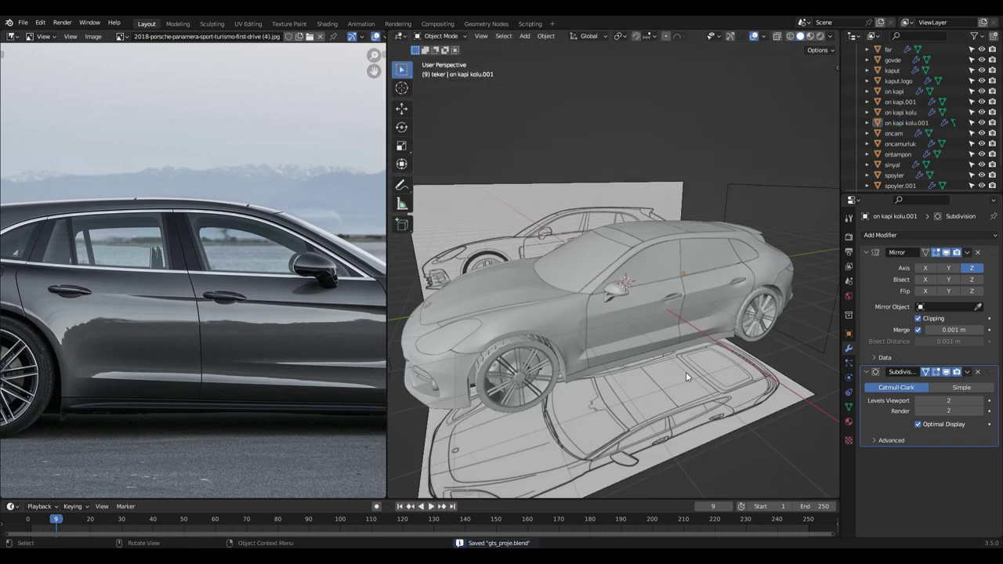
scroll(548, 290, up, 4)
scroll(590, 334, down, 4)
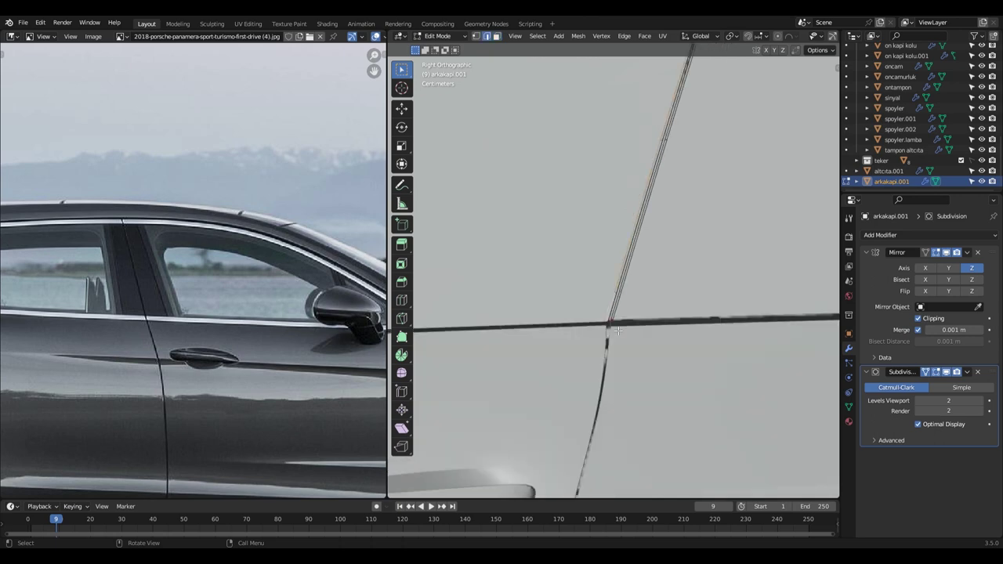
Select the bottom edges of pillar strip arkakapi.001 and rotate them to follow the door line.
scroll(618, 331, down, 4)
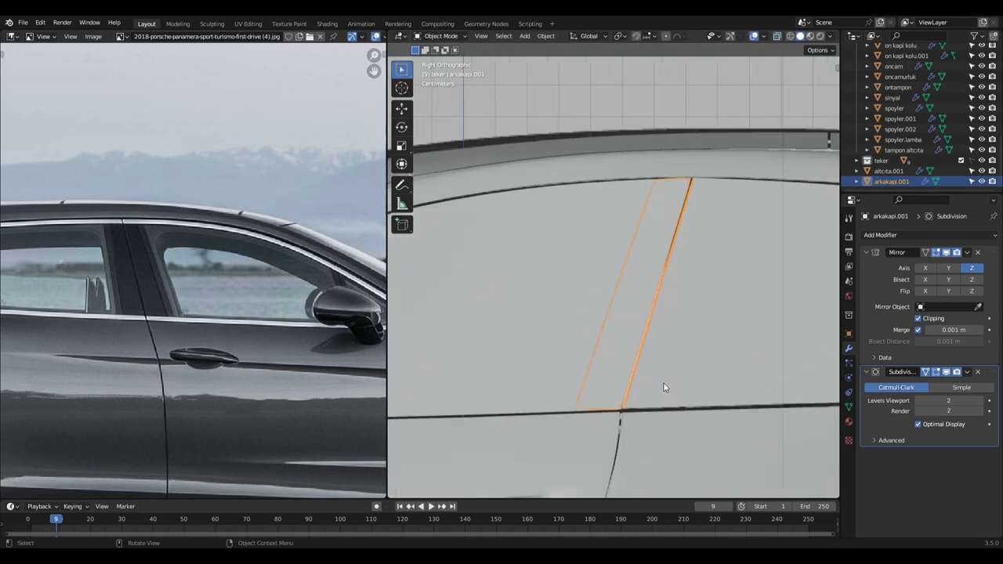
middle_drag(629, 356, 593, 368)
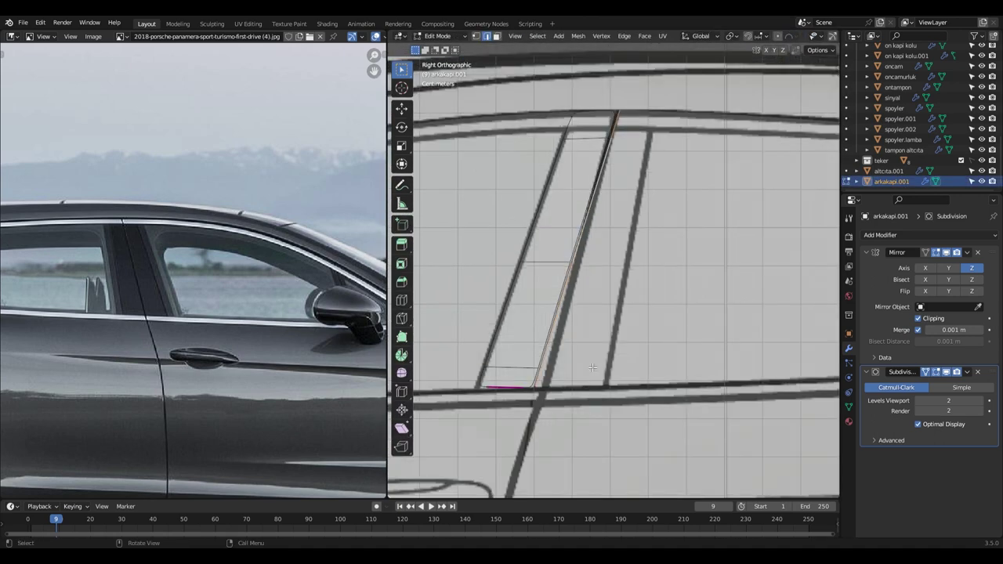
scroll(662, 206, up, 2)
scroll(662, 206, up, 2)
drag(738, 447, 475, 386)
key(r)
click(579, 297)
Edge-slide the pillar strip edge into place and select the strip's top edges.
shift+scroll(580, 297, up, 3)
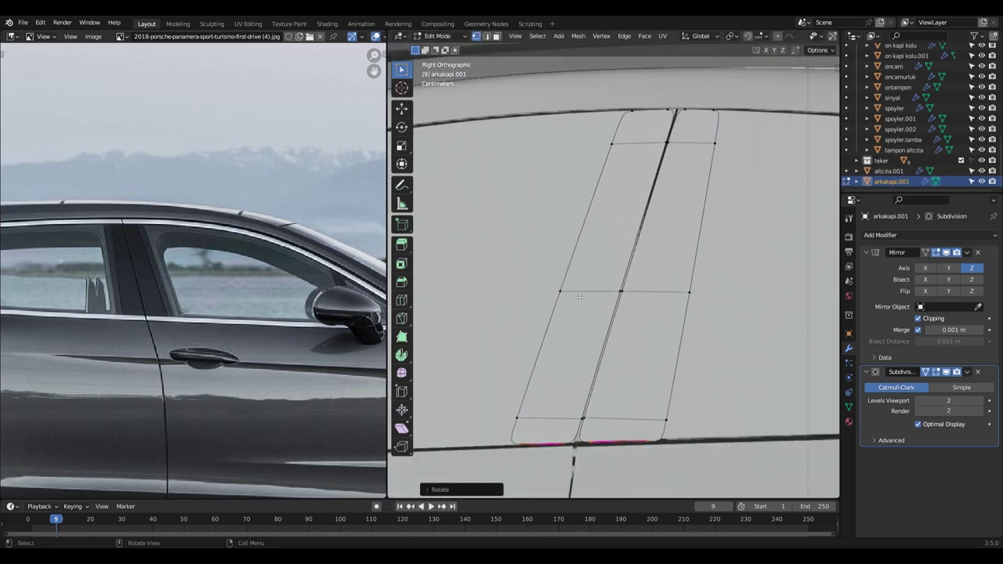
click(665, 292)
scroll(615, 348, down, 2)
drag(708, 140, 702, 226)
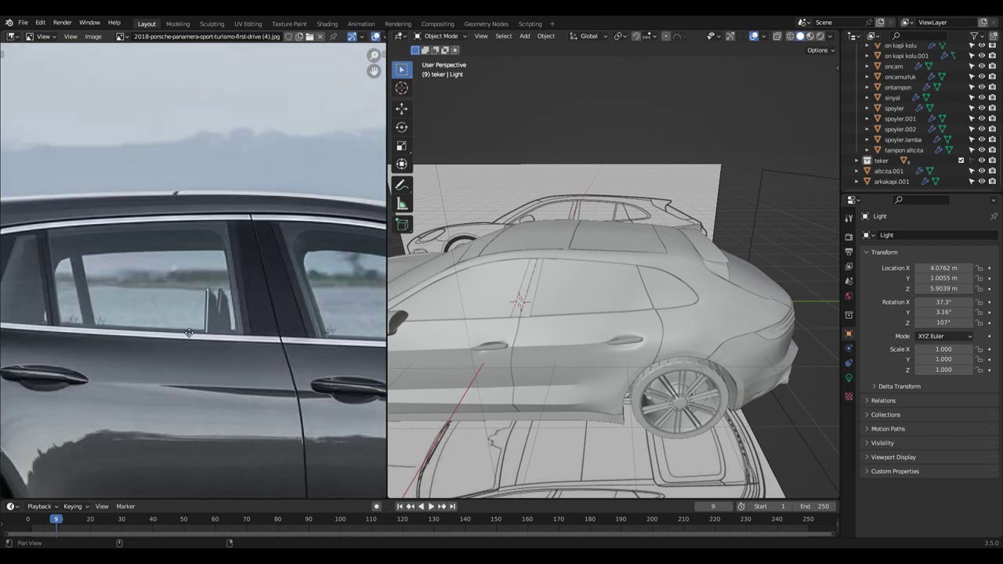
Separate the selected loop into a new object and rotate its edge to match the window frame.
key(p)
key(KP_3)
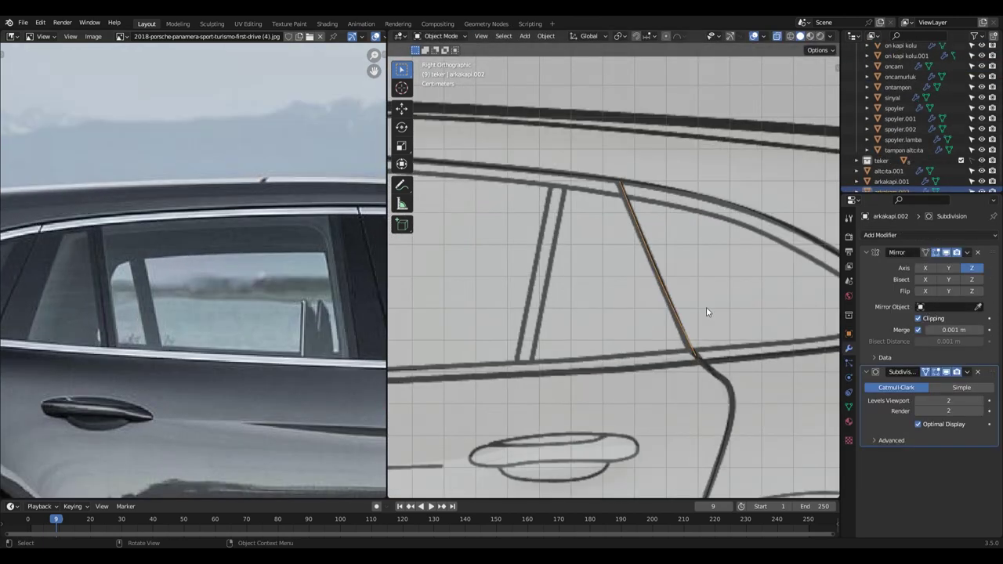
key(r)
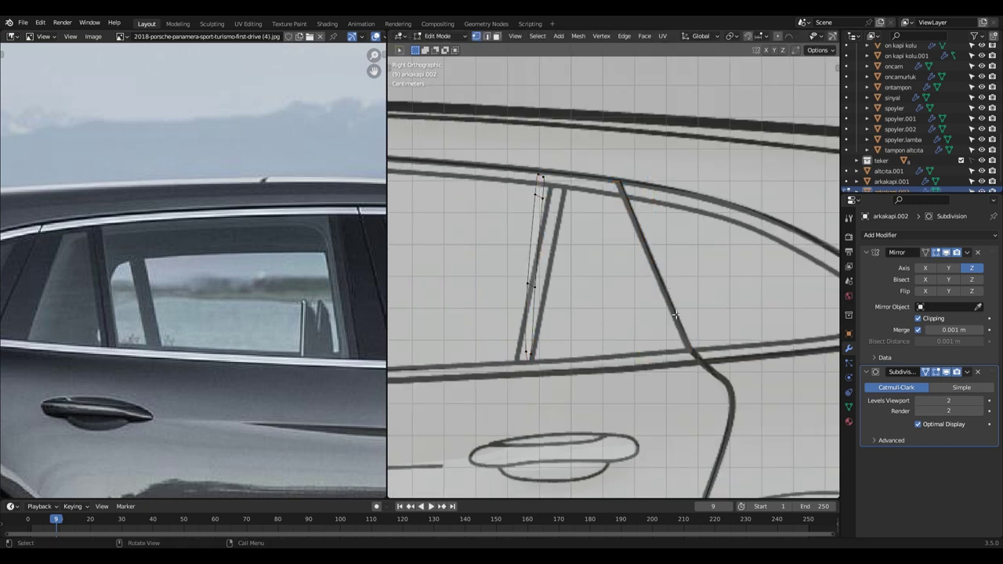
scroll(606, 172, up, 2)
key(x)
click(506, 386)
mouse_move(507, 386)
middle_down()
mouse_move(608, 315)
mouse_move(759, 376)
middle_up()
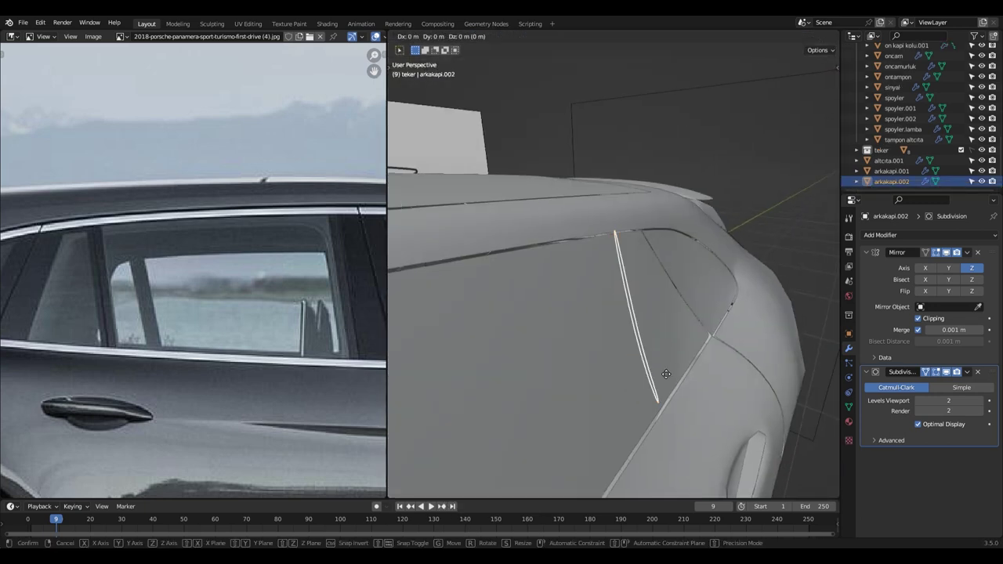
scroll(758, 376, up, 3)
Slide the rear window trim's edge loop along the trim, checking it in X-ray against the reference.
key(Tab)
key(KP_3)
key(g)
key(g)
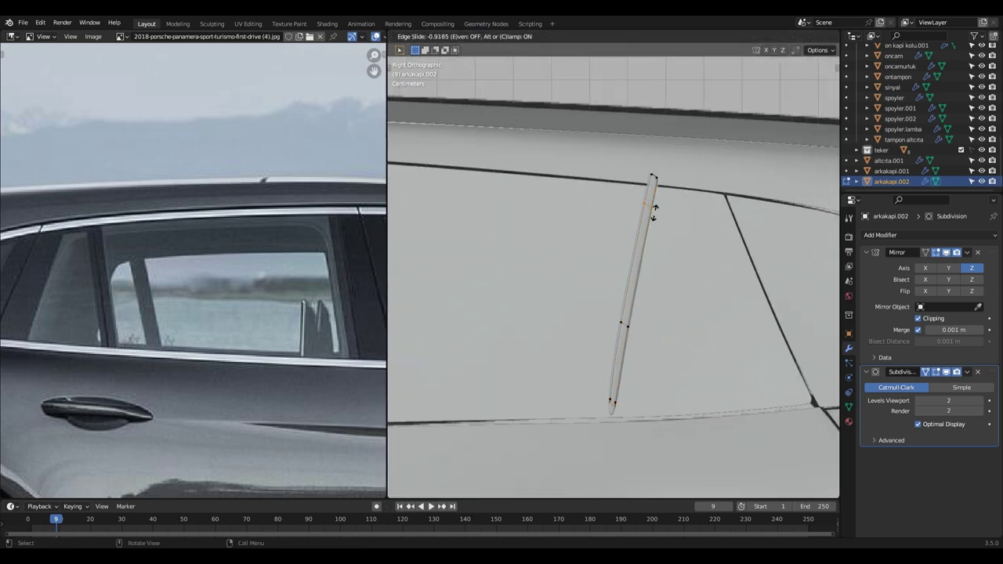
key(shift+z)
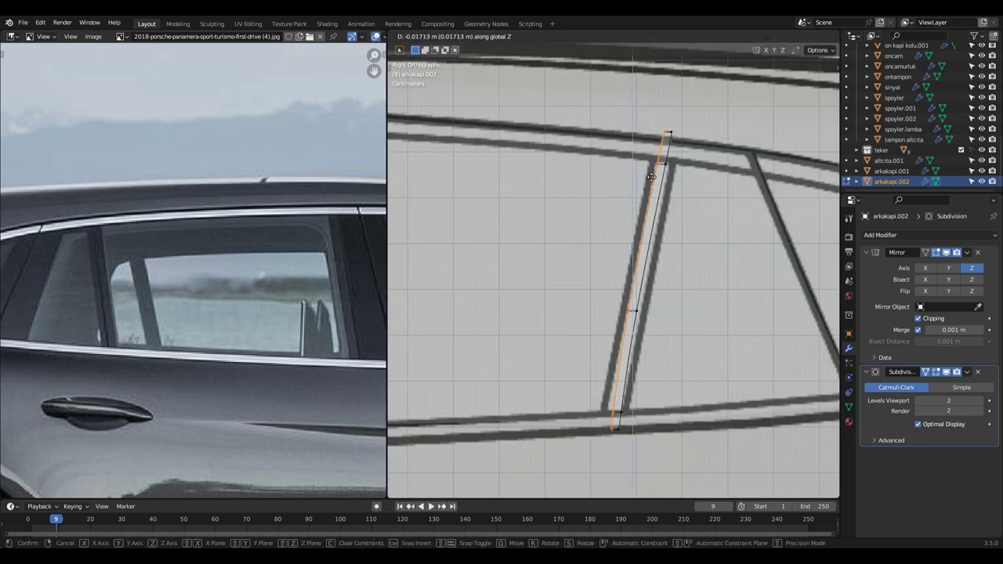
key(shift+z)
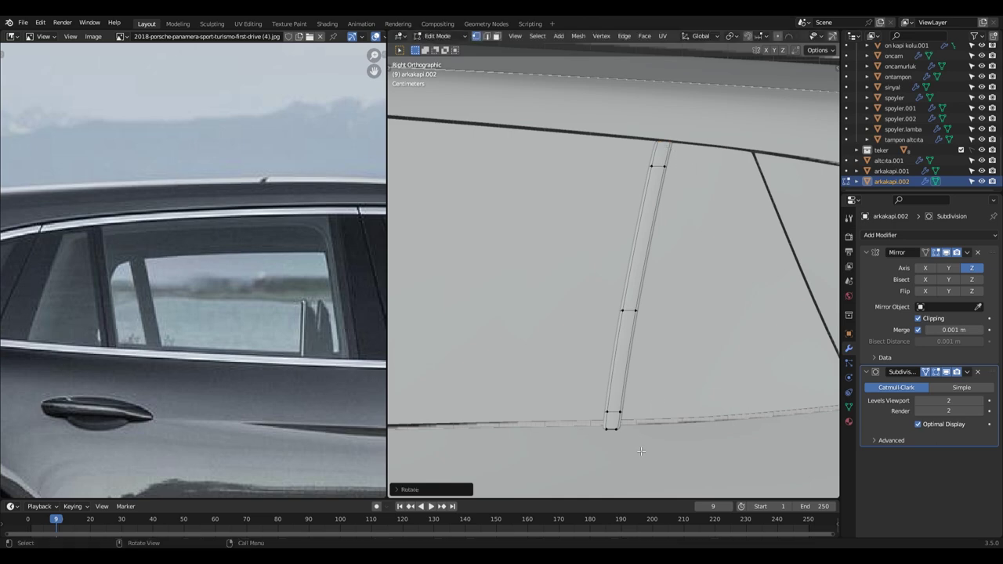
scroll(658, 392, up, 2)
key(Tab)
Try moving the pillar trim vertices along the Y axis, then cancel the move.
mouse_move(673, 327)
middle_down()
mouse_move(723, 322)
mouse_move(658, 411)
mouse_move(650, 387)
middle_up()
key(Tab)
key(alt+z)
key(g)
key(y)
click(674, 392)
key(alt+z)
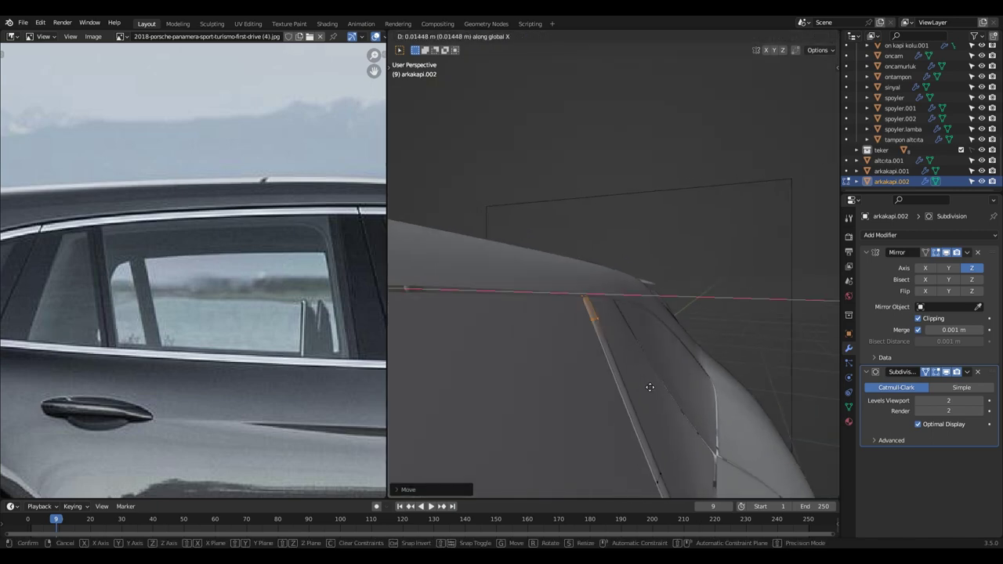
right_click(694, 398)
Nudge the pillar trim vertices along the X axis so the trim sits flush with the body.
key(g)
key(x)
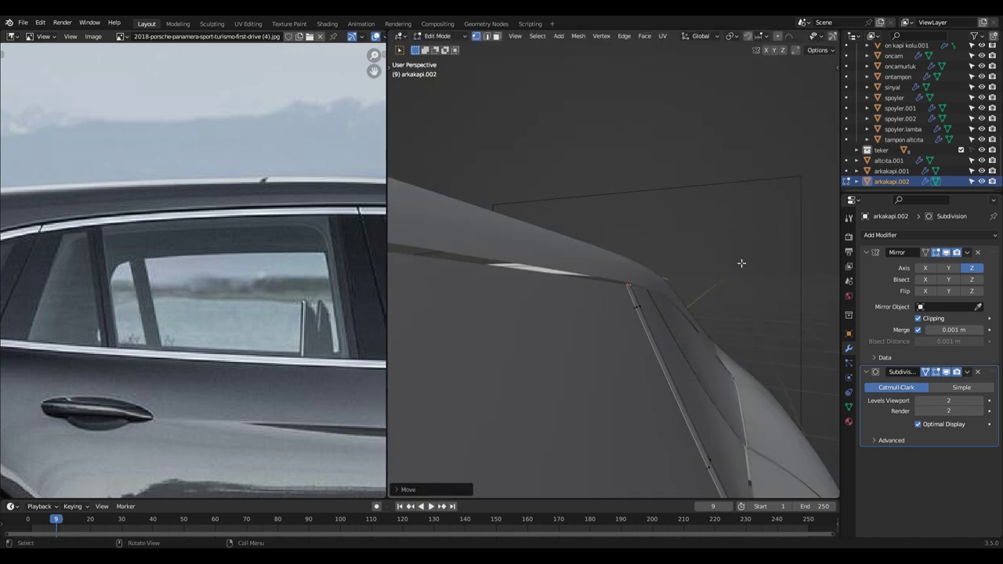
key(alt+z)
middle_drag(741, 263, 708, 362)
key(alt+z)
key(g)
key(x)
click(707, 362)
key(alt+z)
key(alt+z)
key(g)
key(x)
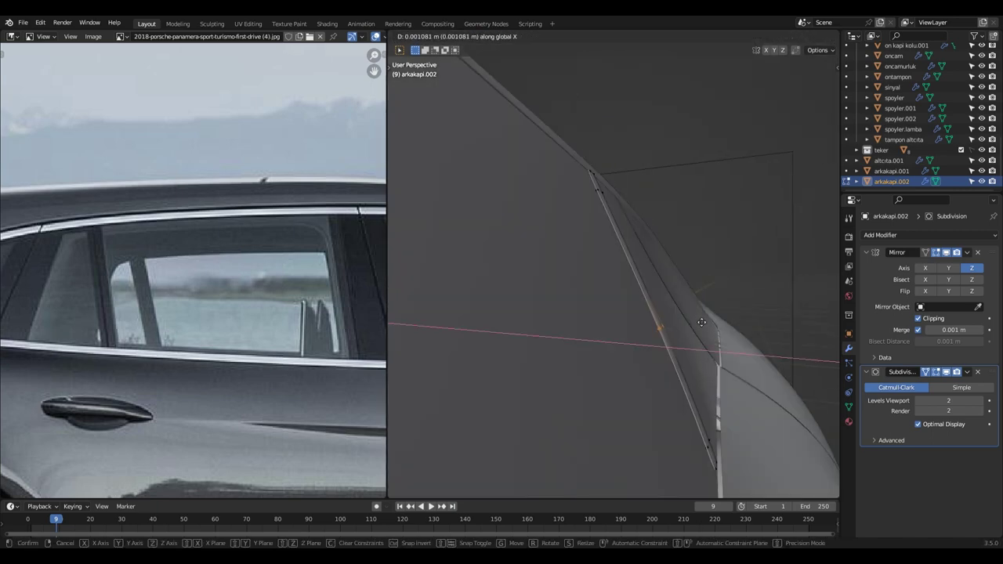
click(701, 322)
scroll(701, 322, down, 5)
Duplicate the pillar trim piece and move the copy to the front door.
key(shift+d)
click(691, 358)
scroll(692, 358, up, 3)
click(483, 389)
middle_drag(482, 389, 609, 374)
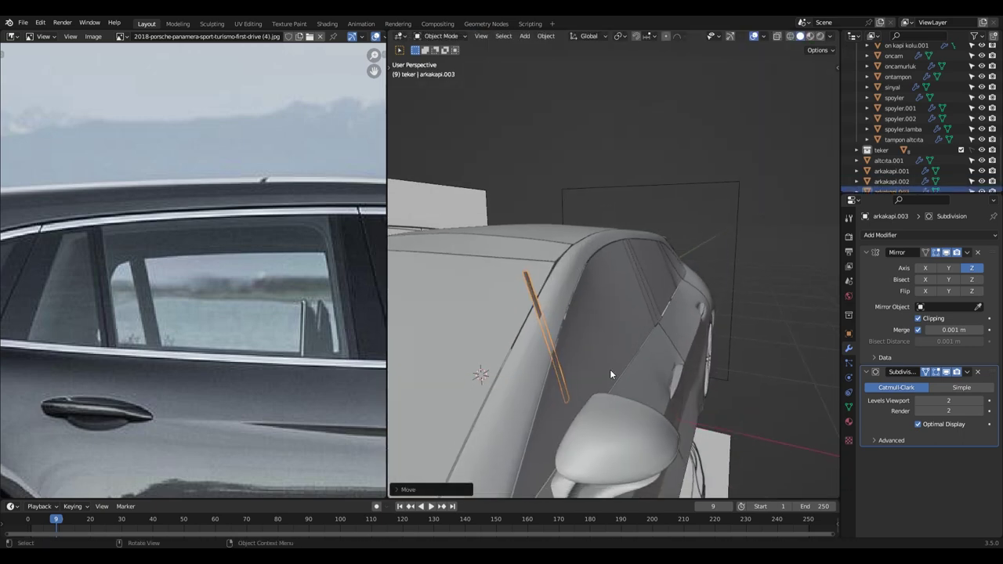
Lower the bottom edge of the duplicated trim along Z in side view.
key(Tab)
key(KP_Decimal)
key(KP_3)
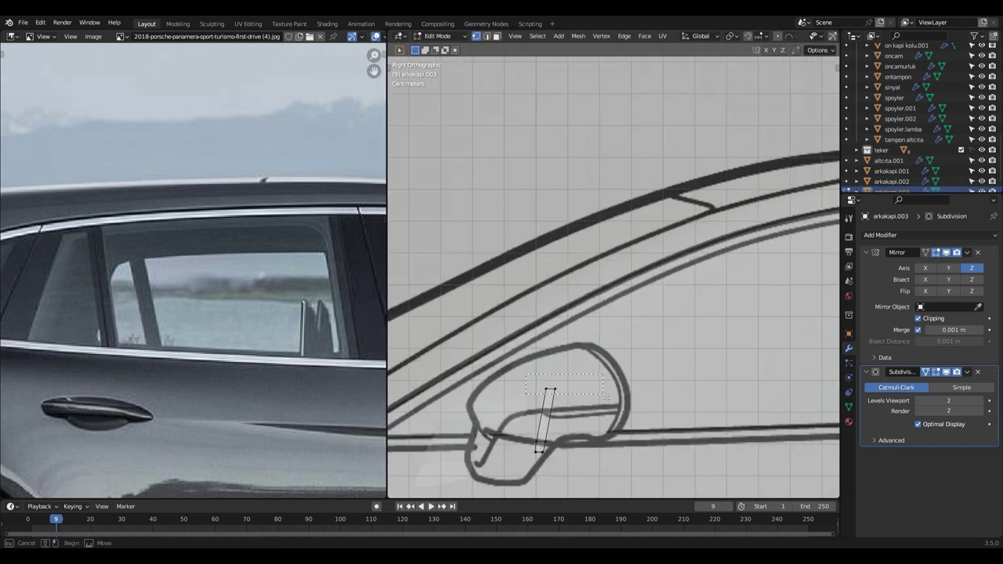
scroll(425, 376, up, 2)
key(g)
key(z)
click(573, 392)
Fit the duplicate trim's vertices along the door edge beside the side mirror, then select arkakapi.001.
mouse_move(573, 392)
middle_down()
mouse_move(595, 423)
mouse_move(572, 443)
middle_up()
scroll(590, 413, down, 3)
scroll(590, 413, up, 3)
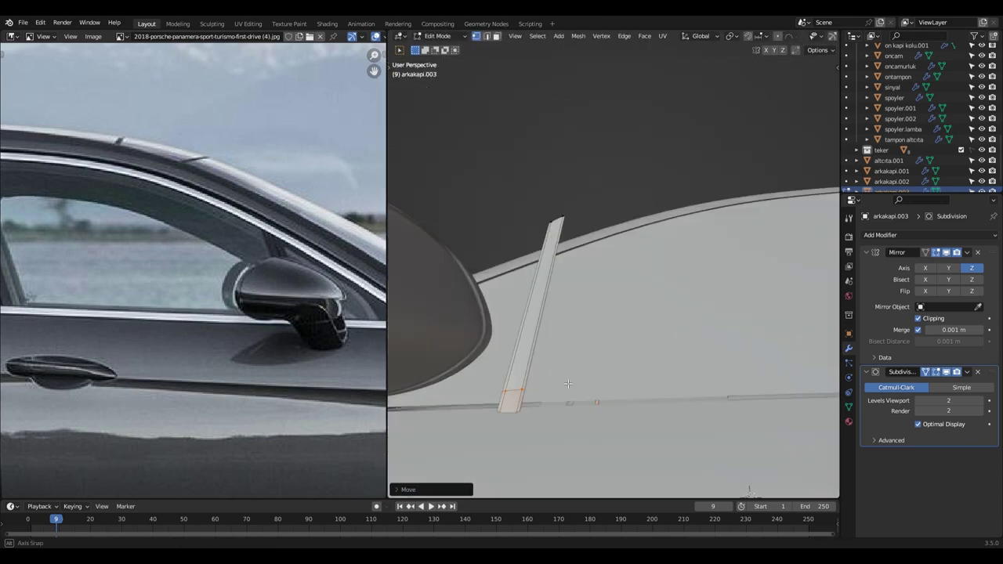
scroll(553, 470, down, 3)
scroll(500, 388, up, 3)
middle_drag(564, 406, 671, 465)
scroll(583, 333, down, 3)
scroll(594, 364, up, 3)
key(g)
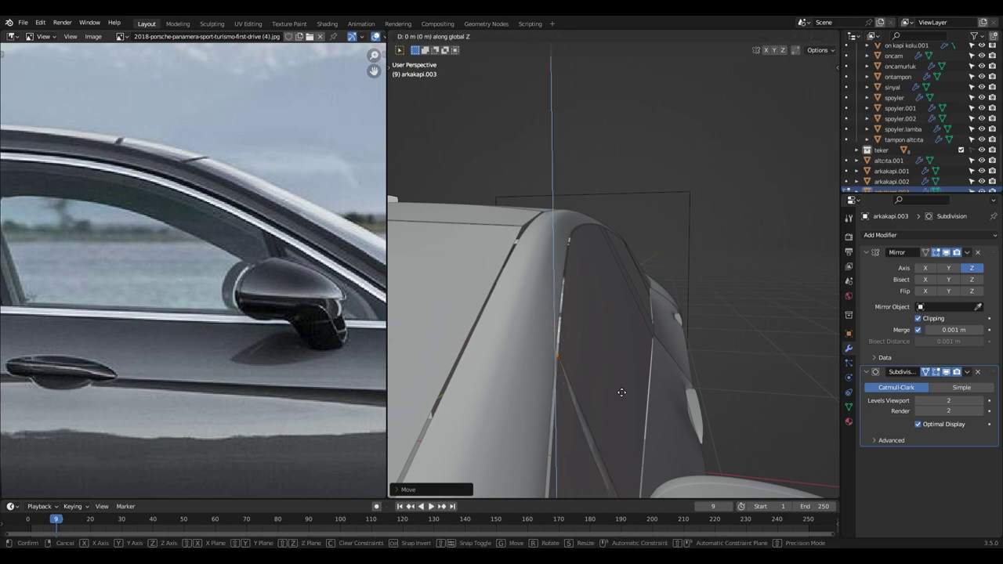
click(621, 392)
middle_drag(618, 381, 600, 447)
scroll(600, 448, down, 3)
scroll(682, 385, down, 2)
click(593, 304)
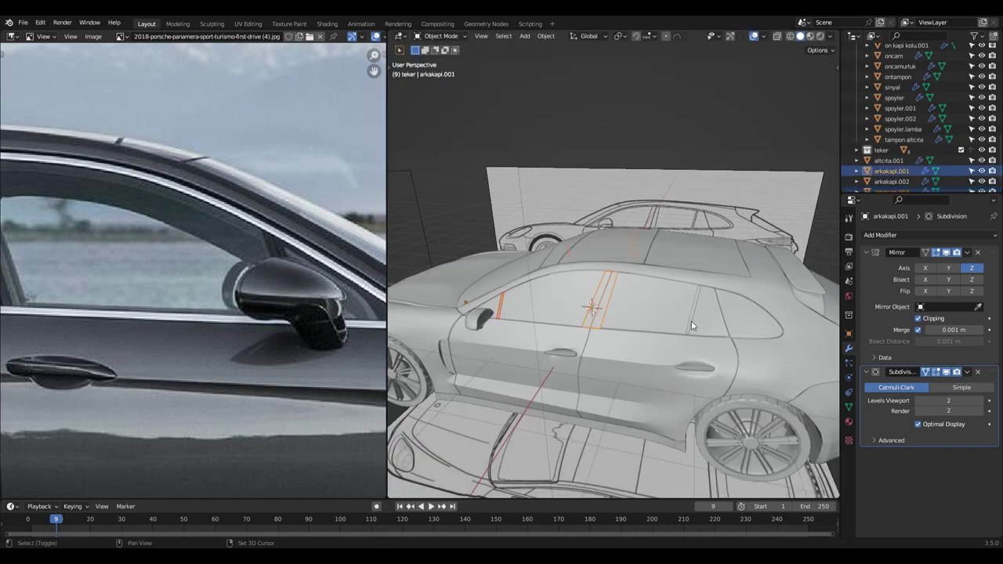
Duplicate the window-surround edge loop of the body govde and separate it as its own trim object.
middle_drag(695, 321, 805, 344)
scroll(805, 344, up, 2)
middle_drag(26, 169, 117, 180)
click(565, 309)
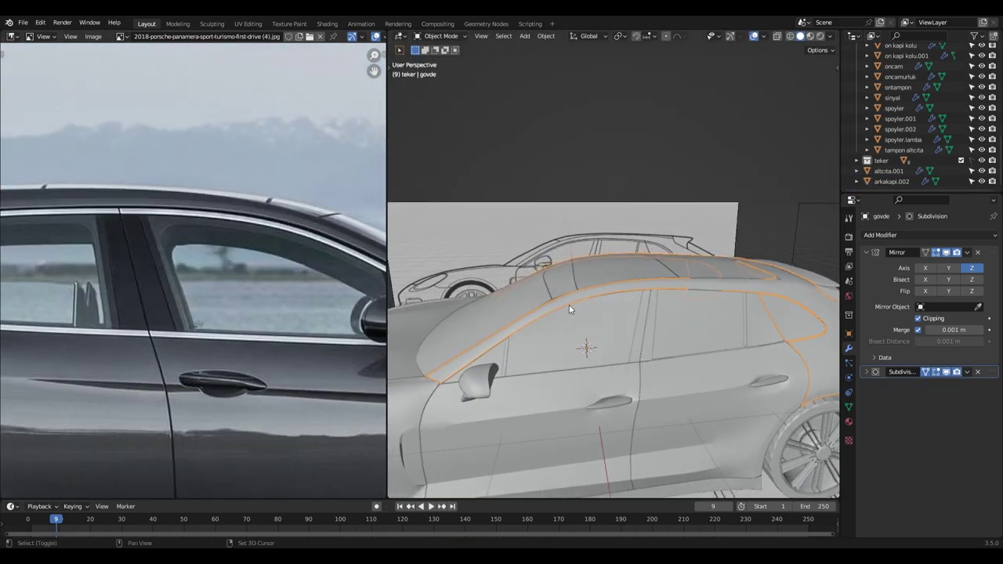
key(Tab)
middle_drag(565, 310, 666, 353)
scroll(666, 353, up, 2)
scroll(708, 391, down, 2)
key(g)
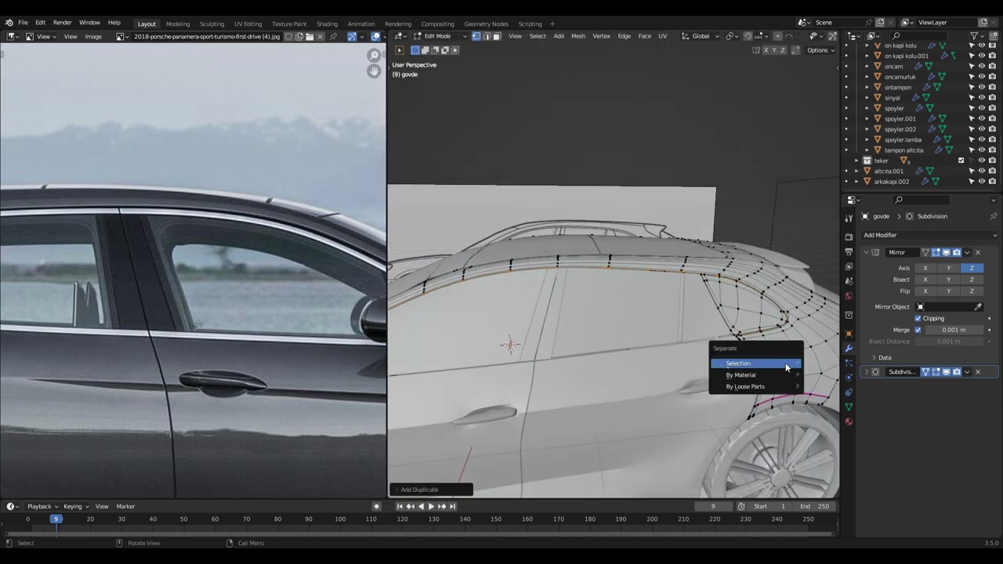
click(787, 367)
key(Tab)
Select the separated window trim and adjust its vertices to sit along the car's side.
scroll(680, 277, up, 2)
scroll(715, 265, up, 3)
scroll(750, 305, down, 3)
middle_drag(629, 313, 634, 343)
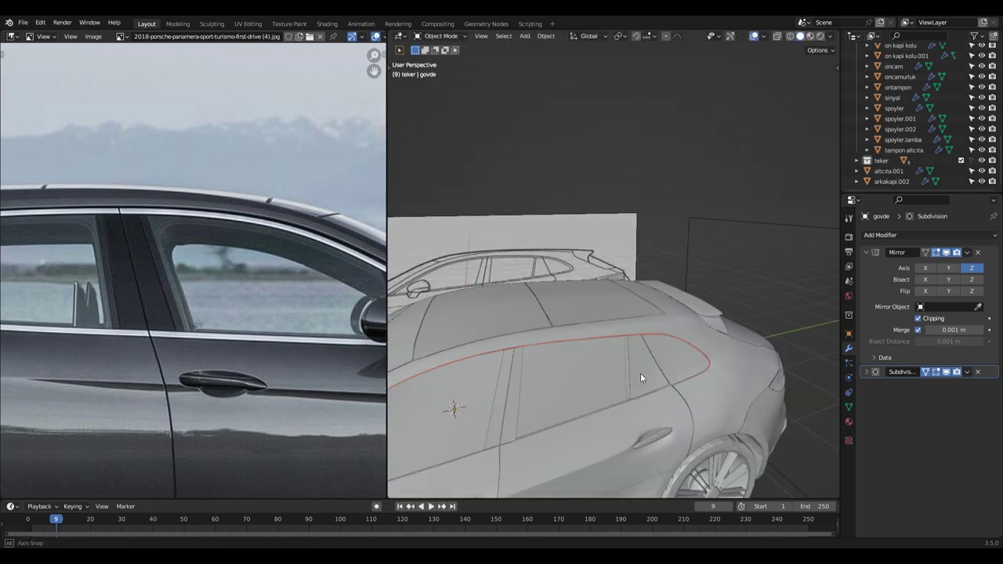
scroll(727, 213, up, 2)
click(704, 357)
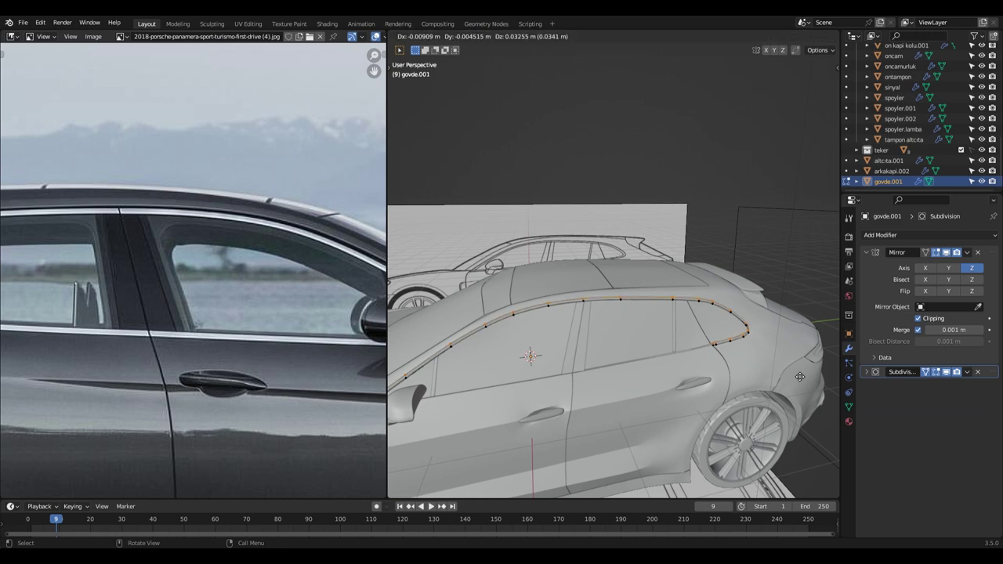
click(799, 377)
scroll(727, 344, up, 3)
scroll(709, 332, up, 3)
scroll(722, 386, up, 2)
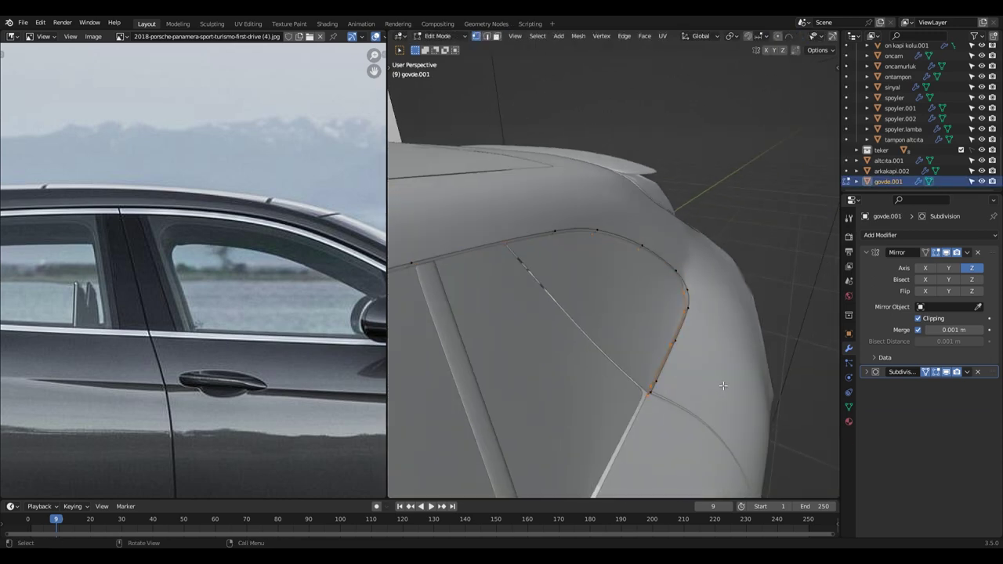
click(738, 391)
key(Tab)
scroll(737, 388, down, 3)
scroll(726, 382, up, 4)
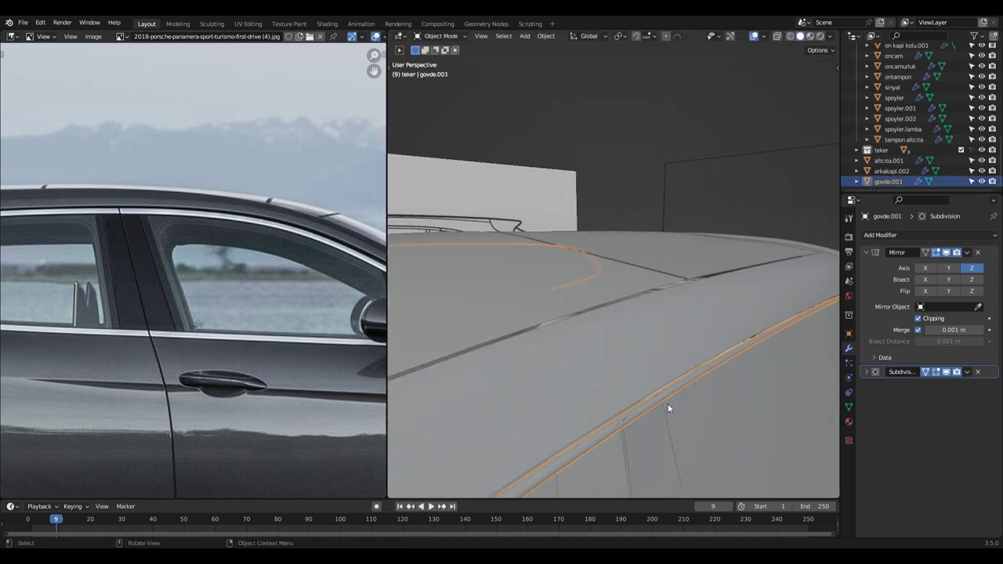
Nudge the window trim vertices near the roof edge.
middle_drag(667, 405, 650, 369)
key(Tab)
key(g)
click(634, 351)
scroll(760, 232, down, 3)
mouse_move(760, 232)
middle_down()
mouse_move(544, 380)
mouse_move(627, 350)
middle_up()
scroll(557, 397, up, 3)
scroll(539, 383, up, 1)
key(Tab)
scroll(627, 350, down, 4)
Inspect the front door mesh kapi in a full-screen 3D view.
key(ctrl+space)
scroll(463, 354, down, 2)
key(ctrl+space)
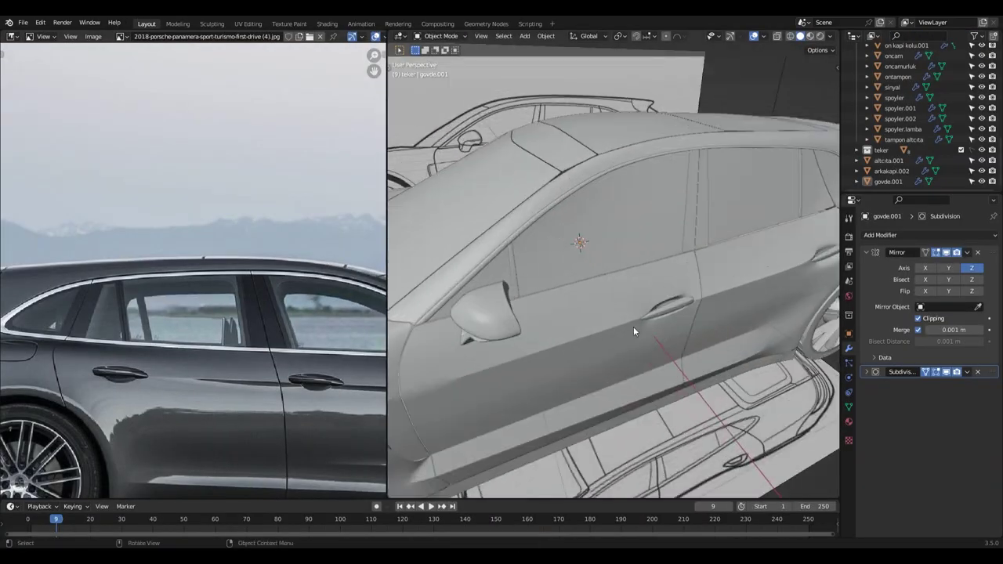
click(633, 326)
key(Tab)
key(ctrl+space)
scroll(633, 326, down, 2)
key(Tab)
key(ctrl+space)
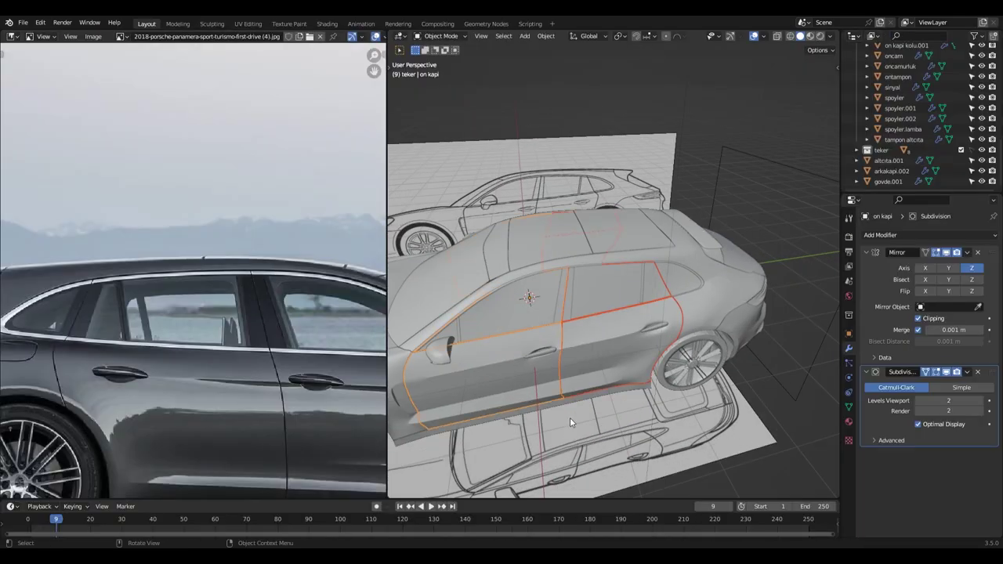
Extrude arkakapi.001's lower edge into a long strip along both doors' window line.
click(576, 296)
mouse_move(576, 296)
middle_down()
mouse_move(565, 355)
mouse_move(542, 346)
middle_up()
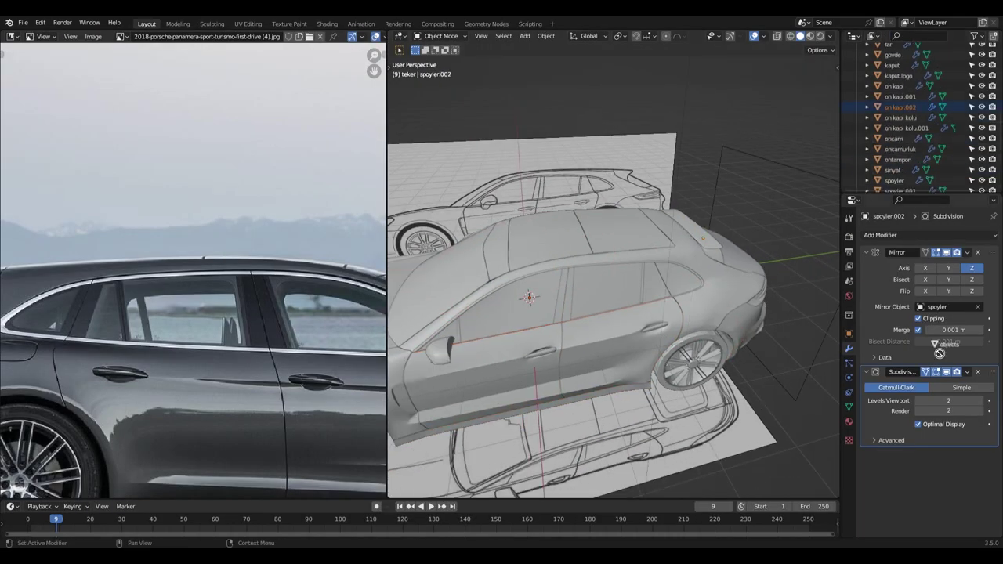
scroll(542, 346, up, 2)
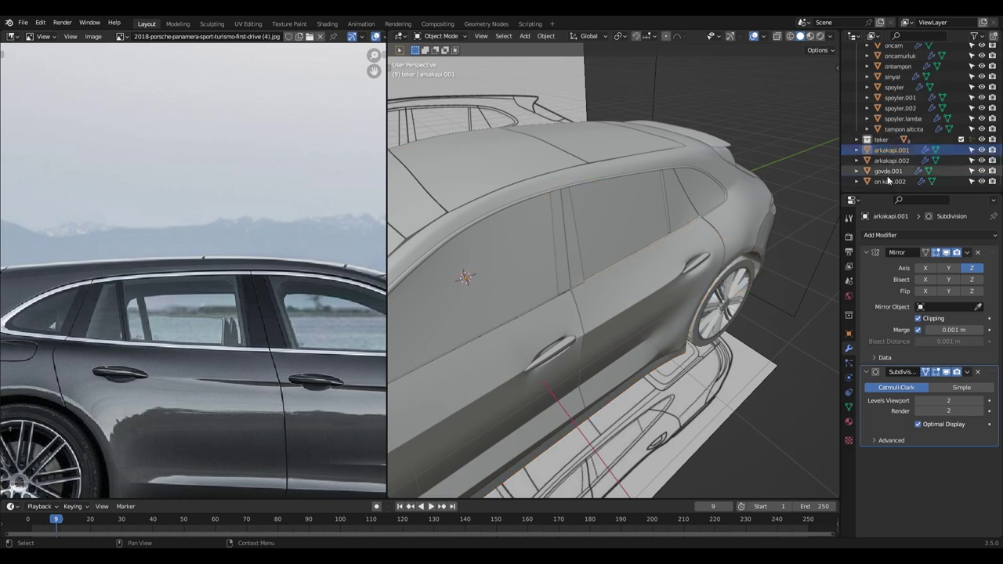
key(Tab)
middle_drag(596, 313, 639, 337)
key(e)
scroll(638, 337, up, 2)
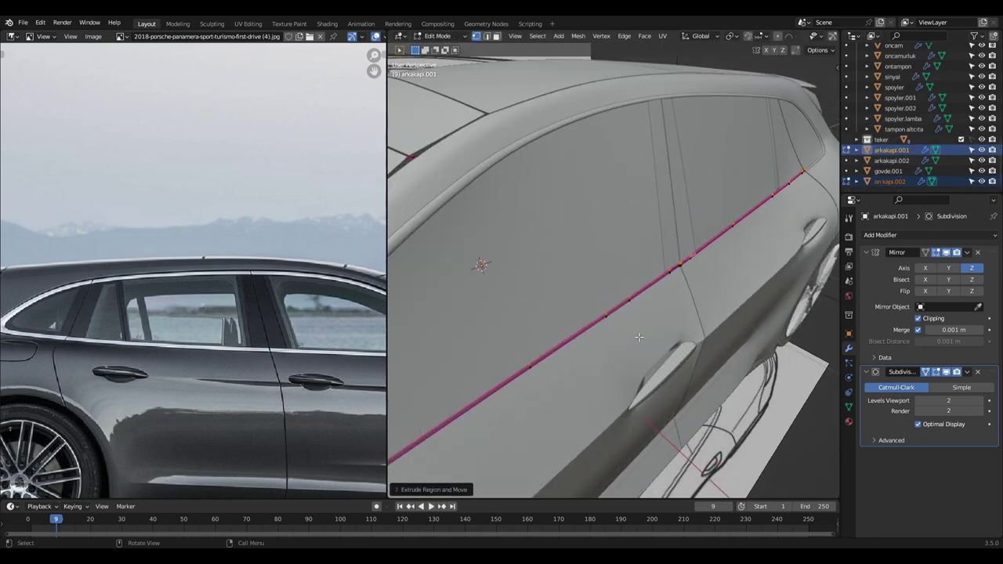
key(Tab)
mouse_move(640, 338)
middle_down()
mouse_move(741, 392)
mouse_move(689, 364)
middle_up()
scroll(645, 381, up, 4)
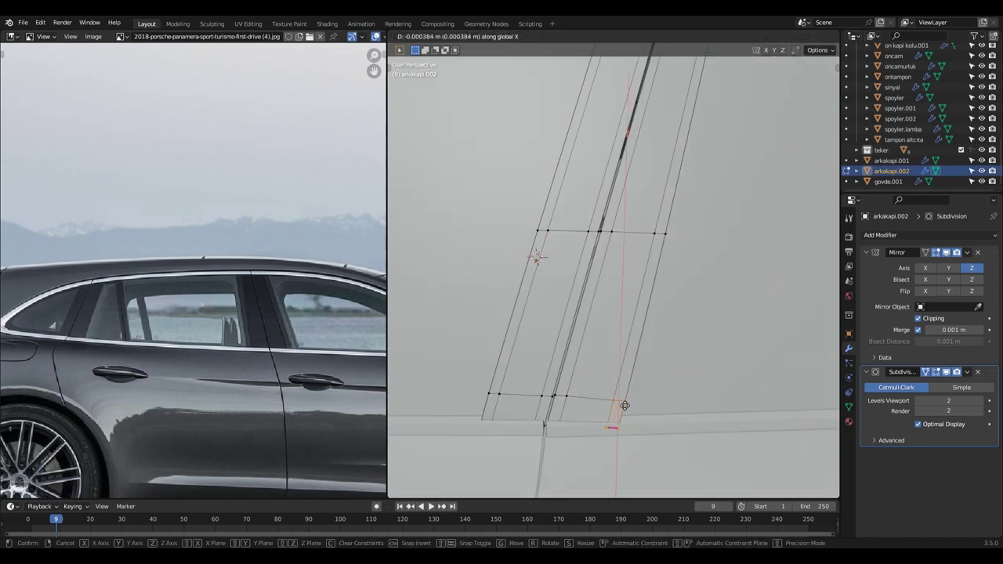
scroll(659, 404, down, 3)
key(Tab)
scroll(643, 404, down, 3)
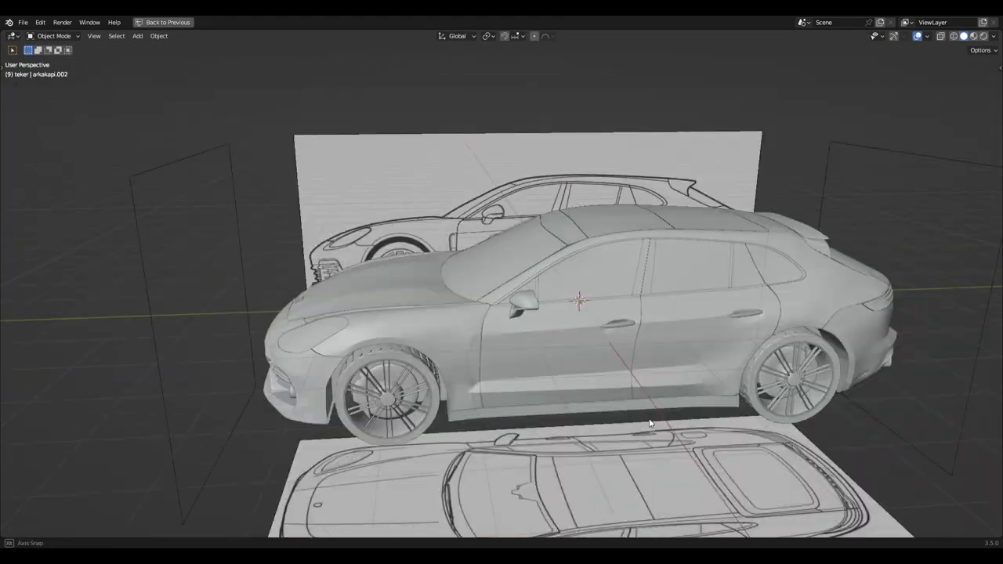
Hide the blueprint reference planes and maximize the 3D viewport to full screen.
middle_drag(642, 404, 658, 377)
click(961, 91)
key(ctrl+space)
mouse_move(678, 325)
middle_down()
mouse_move(793, 399)
mouse_move(300, 231)
mouse_move(592, 339)
mouse_move(388, 289)
mouse_move(535, 317)
mouse_move(471, 367)
mouse_move(504, 413)
middle_up()
scroll(793, 399, up, 4)
Select the rear door trim and inspect it up close from the car's side.
click(536, 317)
scroll(535, 317, down, 3)
scroll(504, 413, up, 3)
scroll(544, 348, down, 3)
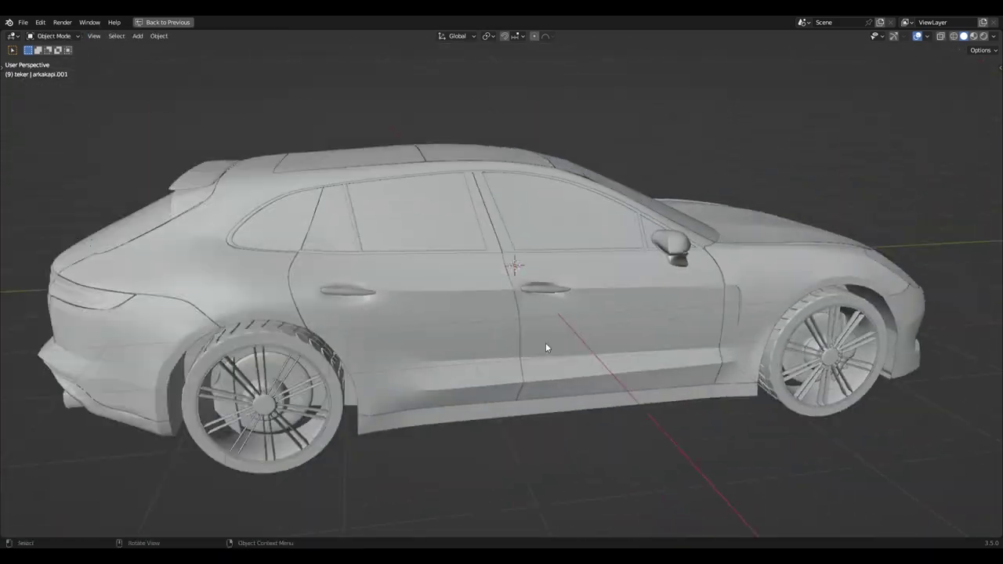
scroll(544, 347, up, 3)
scroll(587, 416, down, 3)
mouse_move(587, 416)
middle_down()
mouse_move(338, 338)
mouse_move(543, 368)
middle_up()
scroll(543, 368, up, 3)
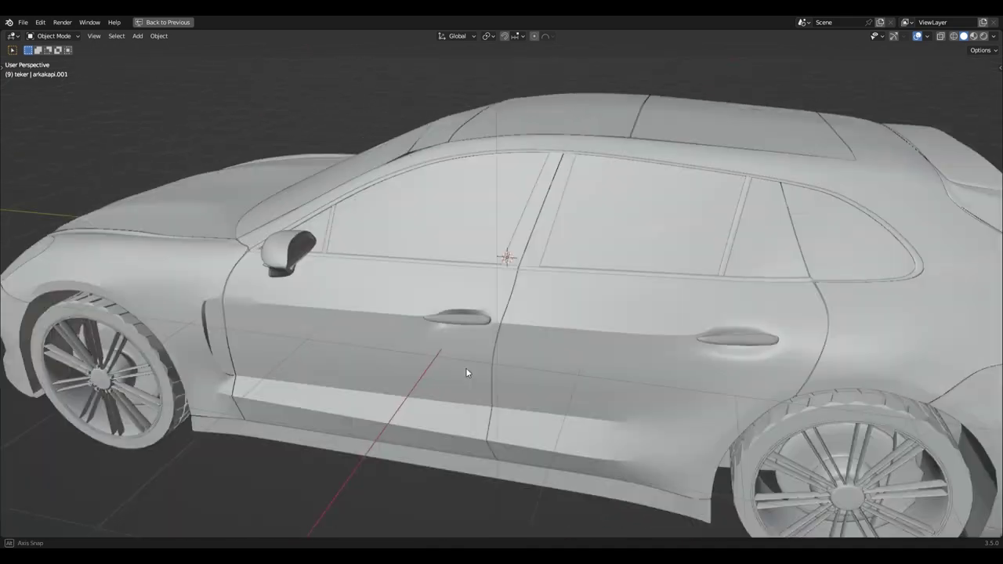
Edit the front fender piece and box-select its panel edge loop across the front door.
click(465, 367)
key(Tab)
scroll(466, 367, up, 5)
mouse_move(466, 368)
shift+middle_down()
mouse_move(503, 437)
mouse_move(470, 313)
shift+middle_up()
drag(349, 343, 443, 388)
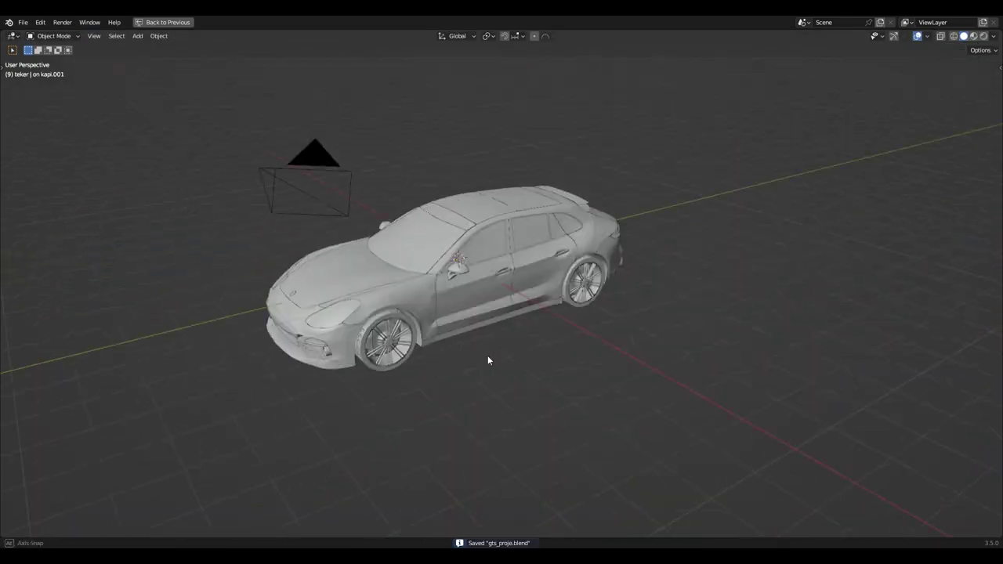
Check a level side view, restore the full layout, and view the car's other side.
middle_drag(487, 361, 506, 421)
scroll(506, 421, up, 5)
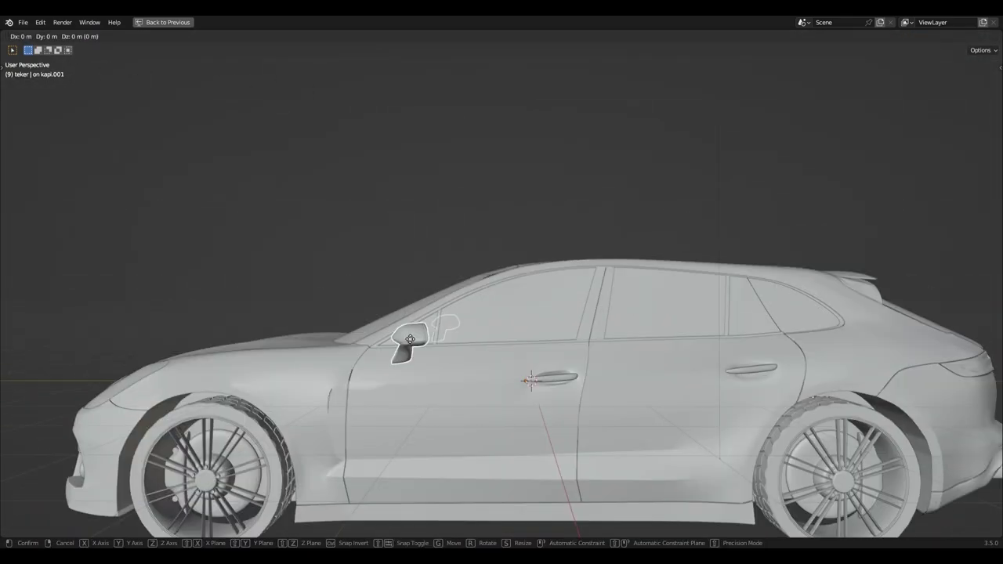
scroll(429, 243, down, 5)
key(ctrl+space)
scroll(329, 405, down, 2)
scroll(563, 359, up, 2)
scroll(586, 374, up, 2)
middle_drag(586, 374, 657, 424)
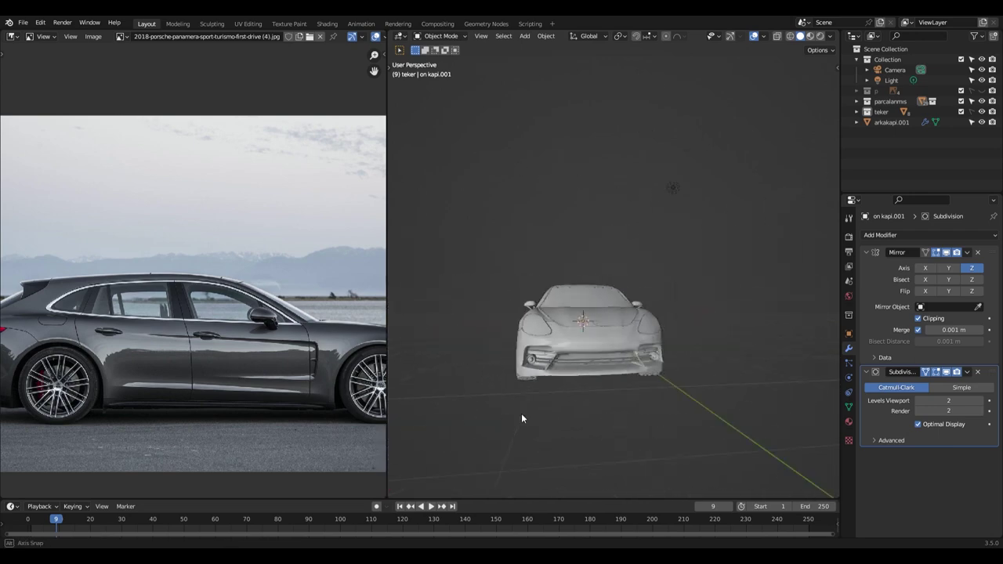
mouse_move(588, 384)
middle_down()
mouse_move(533, 436)
mouse_move(619, 403)
mouse_move(481, 414)
mouse_move(634, 408)
mouse_move(625, 374)
mouse_move(622, 389)
middle_up()
mouse_move(506, 406)
middle_down()
mouse_move(559, 406)
mouse_move(579, 367)
mouse_move(503, 336)
mouse_move(700, 331)
mouse_move(705, 352)
middle_up()
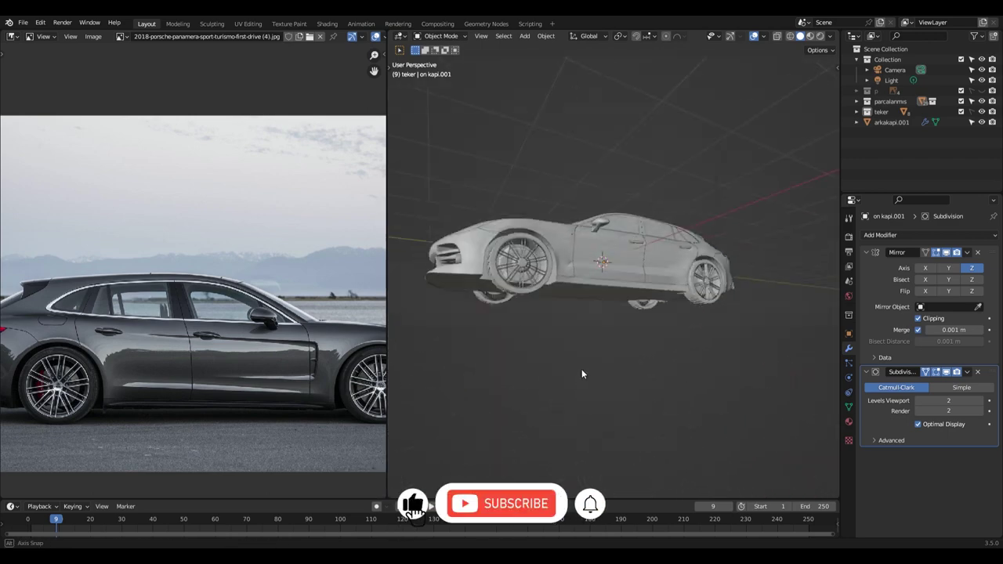
mouse_move(629, 402)
middle_down()
mouse_move(567, 403)
mouse_move(570, 477)
mouse_move(555, 451)
mouse_move(632, 437)
mouse_move(537, 431)
mouse_move(639, 424)
mouse_move(656, 425)
mouse_move(606, 441)
mouse_move(793, 441)
mouse_move(844, 416)
mouse_move(674, 440)
mouse_move(707, 446)
mouse_move(410, 452)
mouse_move(371, 451)
mouse_move(318, 412)
mouse_move(332, 430)
mouse_move(306, 425)
mouse_move(507, 421)
mouse_move(526, 396)
mouse_move(533, 419)
middle_up()
key(ctrl+space)
scroll(517, 415, down, 3)
key(ctrl+space)
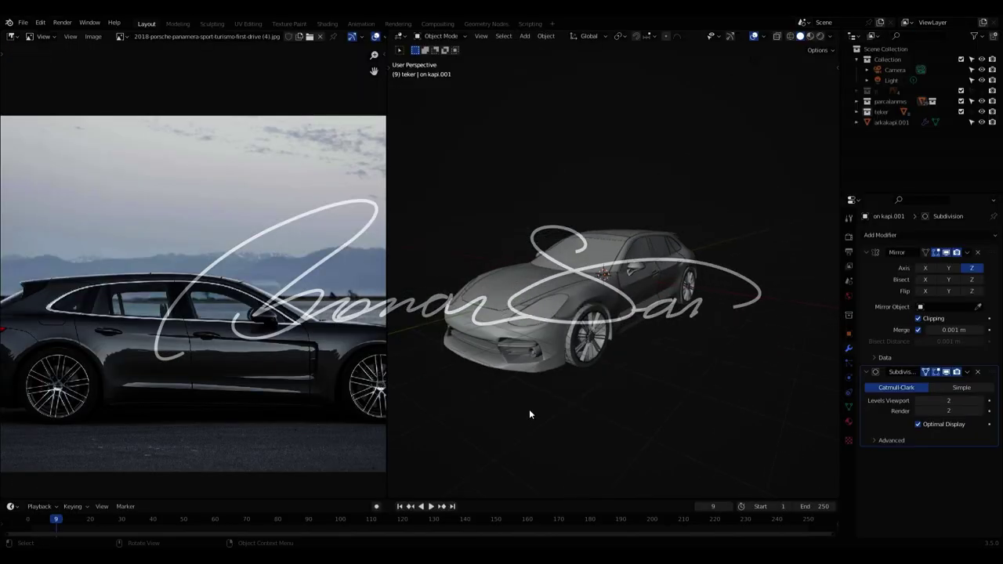